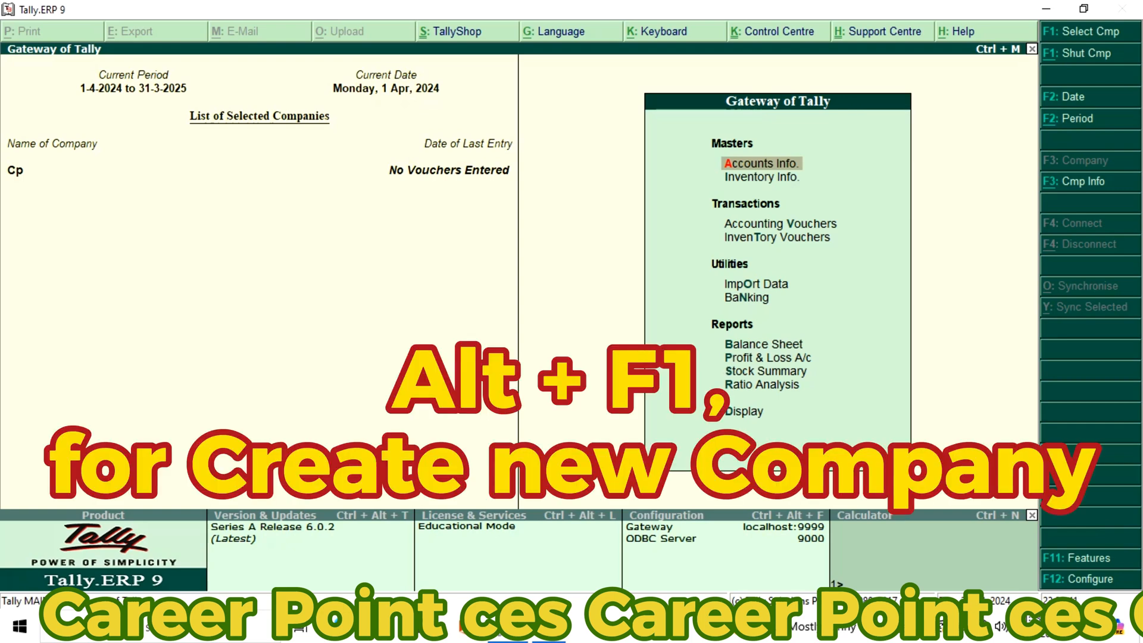
# Start creating a new company and name it Career Point Ces 1
pyautogui.hotkey('alt', 'F1')
pyautogui.press('Down')
pyautogui.press('Down')
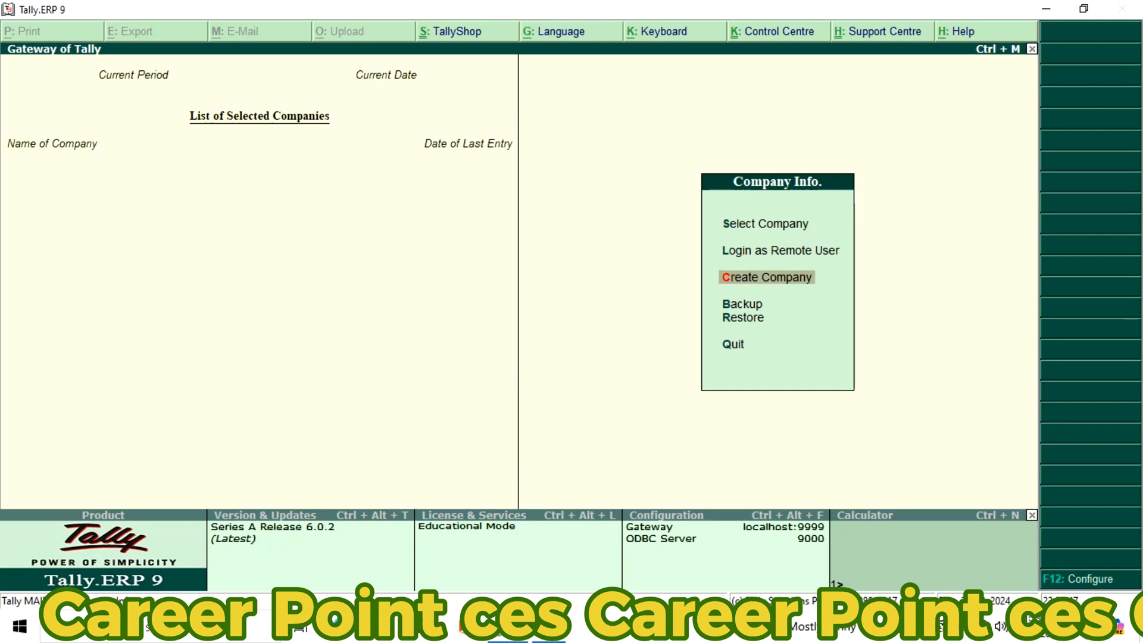
pyautogui.press('Return')
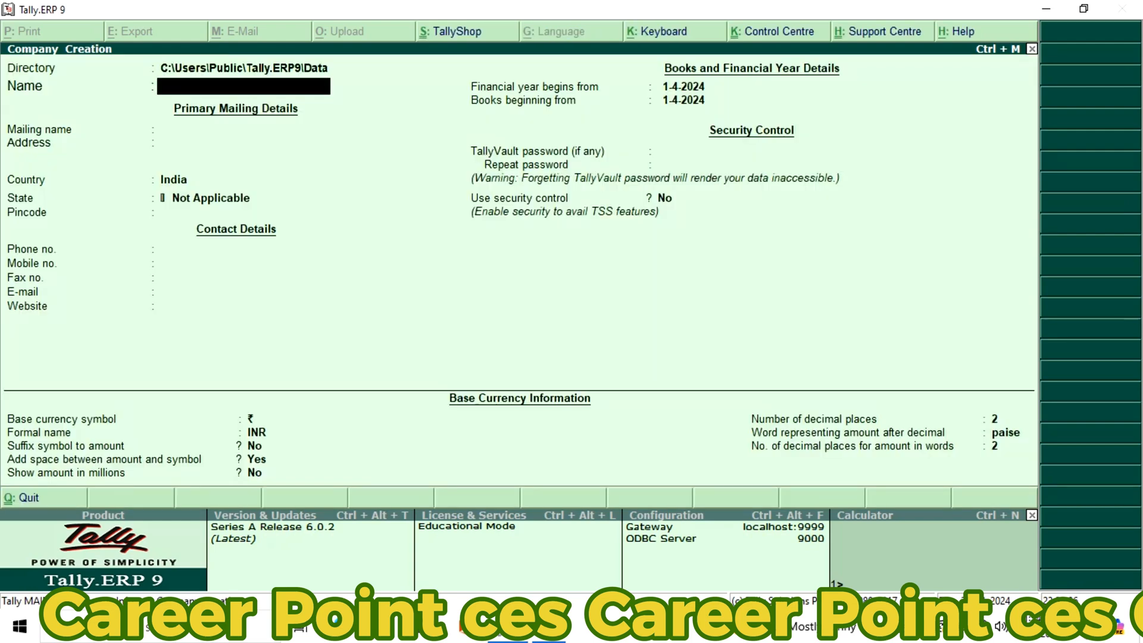
pyautogui.write('Career Point Ces')
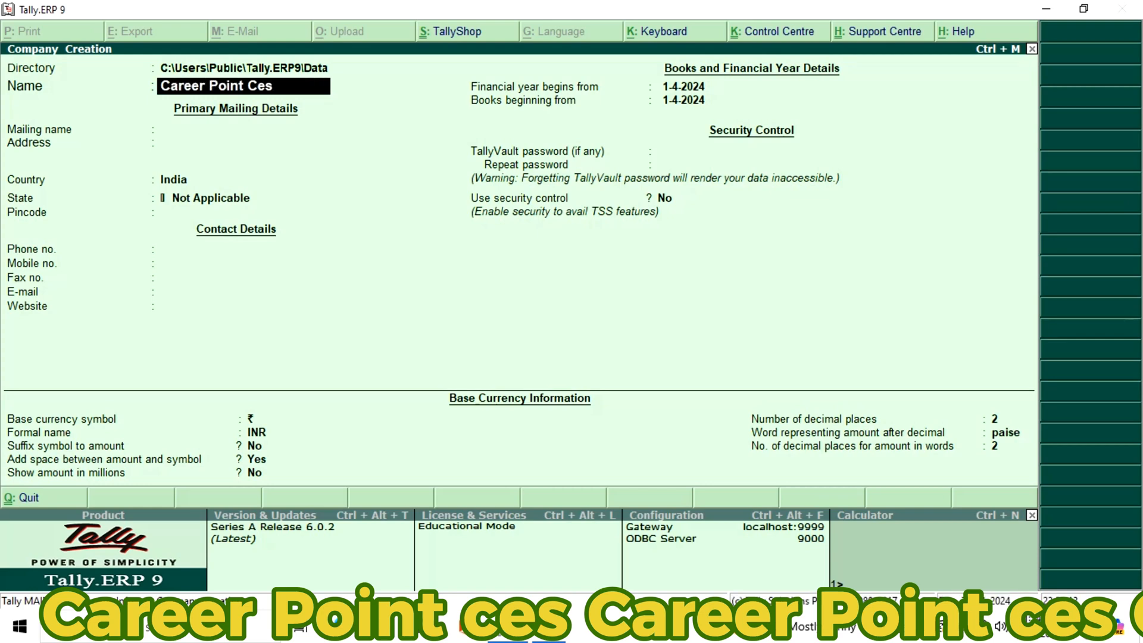
pyautogui.write(' 1')
pyautogui.press('Return')
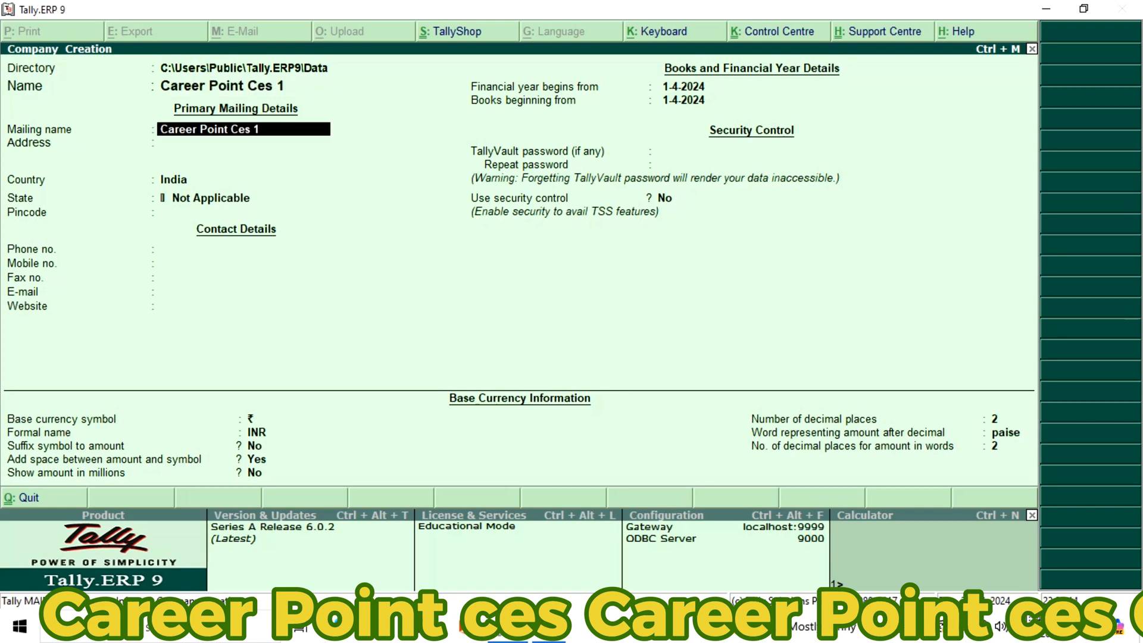
# Keep the company name as mailing name, leave the address blank, and set the country to India and the state to Uttar Pradesh
pyautogui.press('Return')
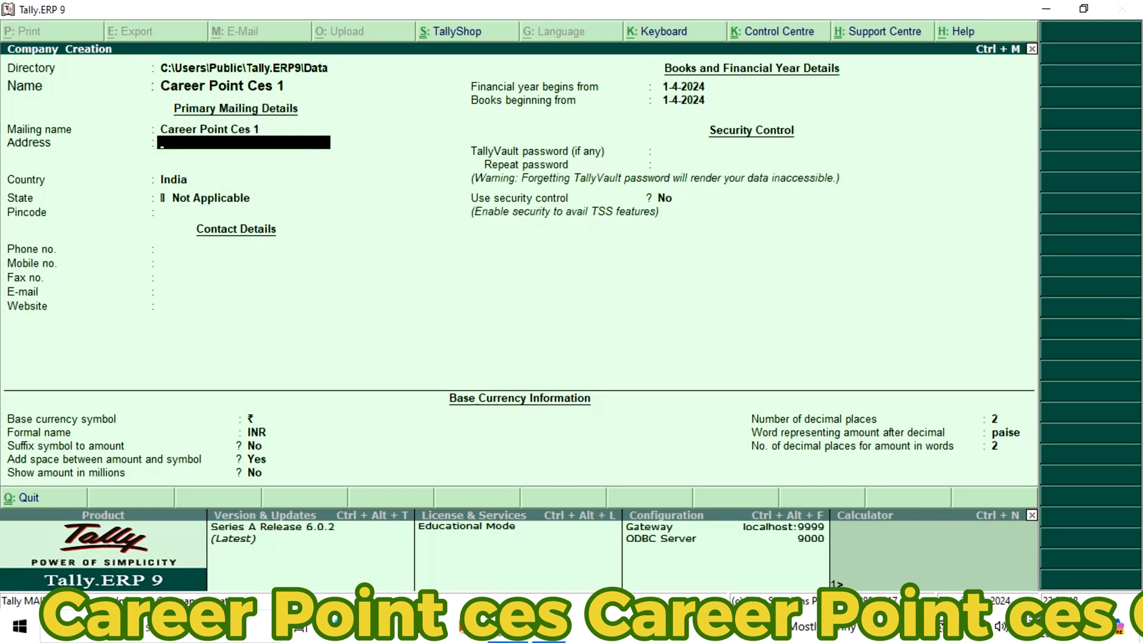
pyautogui.press('Return')
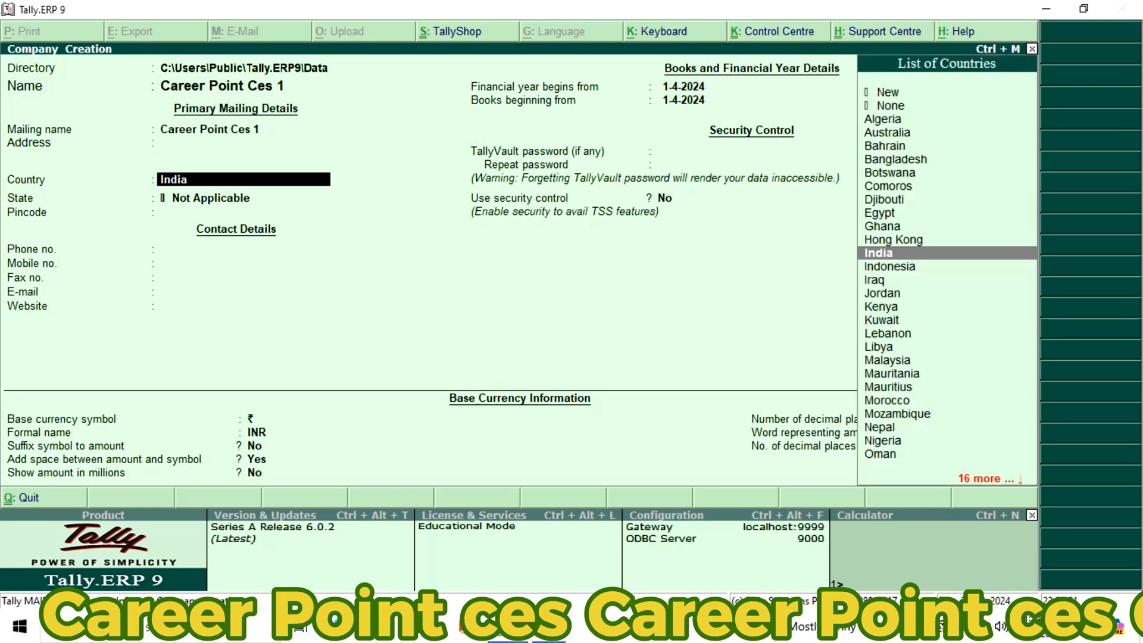
pyautogui.press('Return')
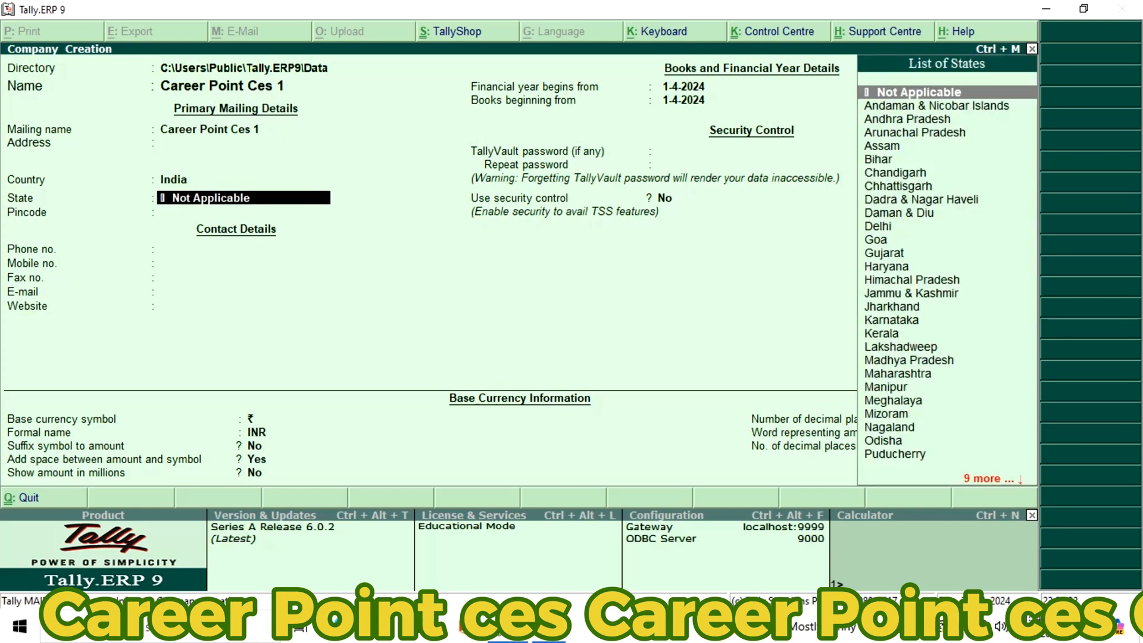
pyautogui.write('U')
pyautogui.press('Up')
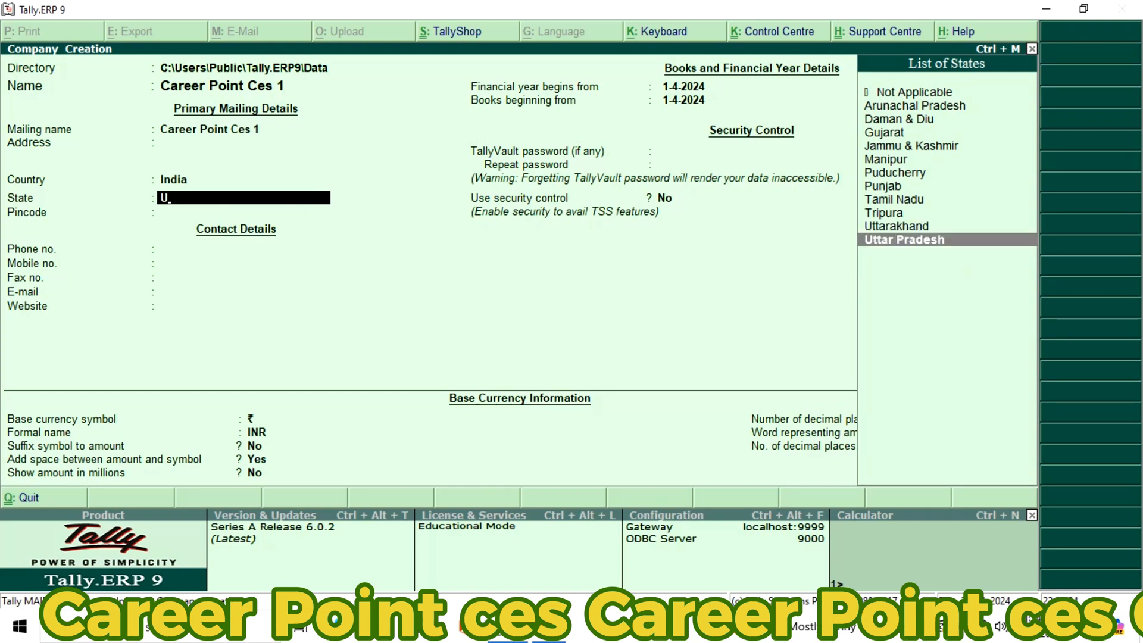
pyautogui.press('Return')
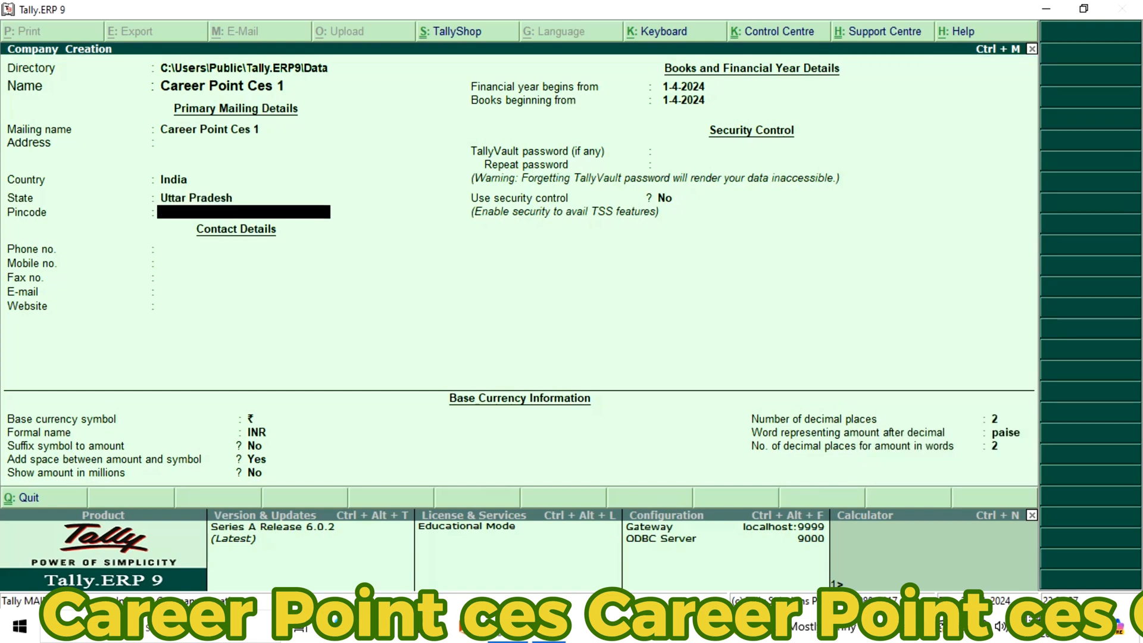
# Leave the pincode and all contact details of the new company blank, including phone, mobile, fax, e-mail and website
pyautogui.press('Return')
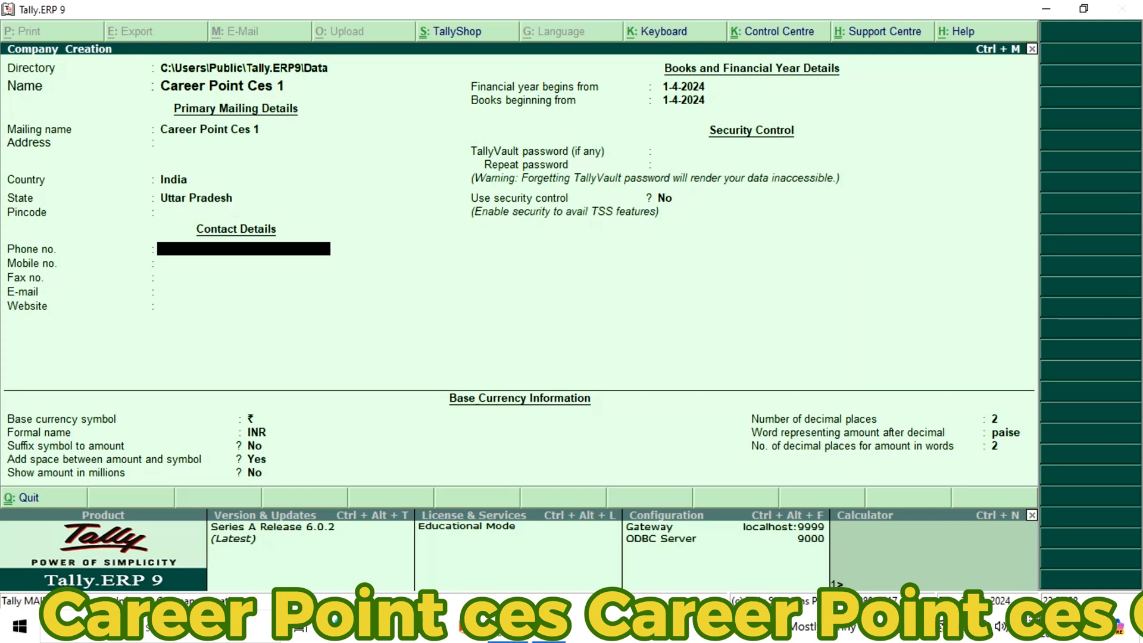
pyautogui.press('Return')
pyautogui.press('Return')
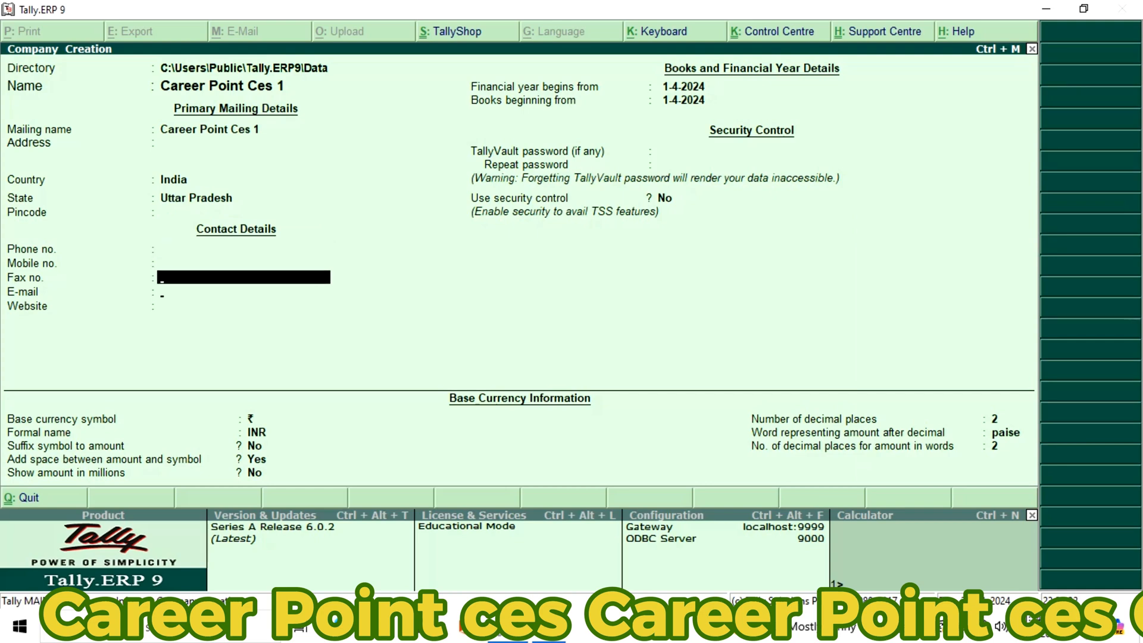
pyautogui.press('Return')
pyautogui.press('Return')
pyautogui.press('Return')
pyautogui.press('Return')
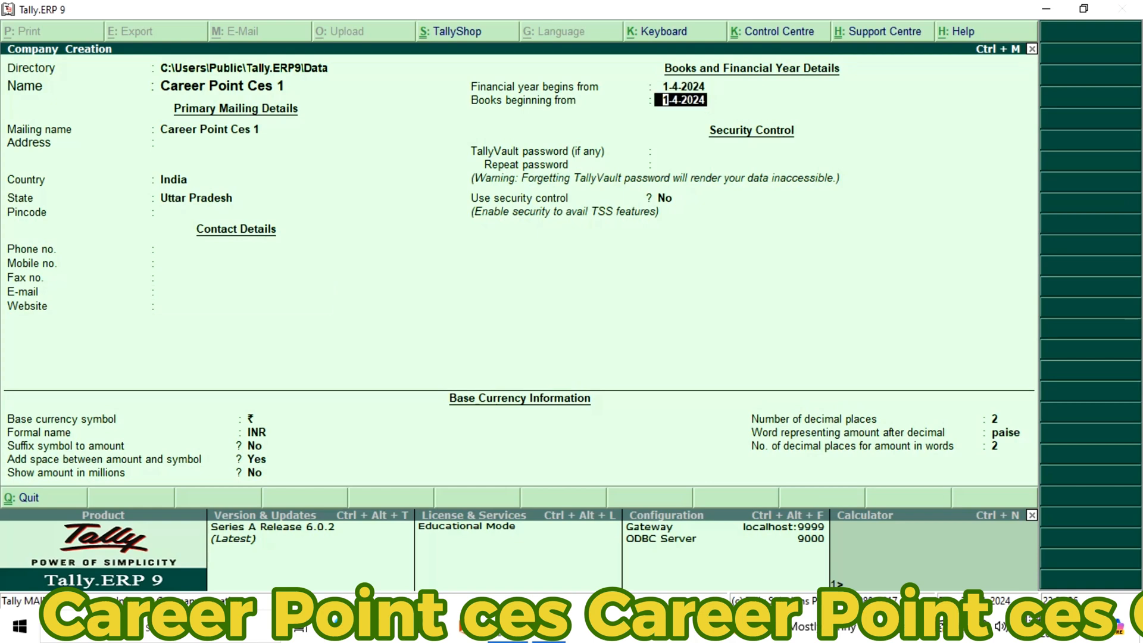
pyautogui.press('BackSpace')
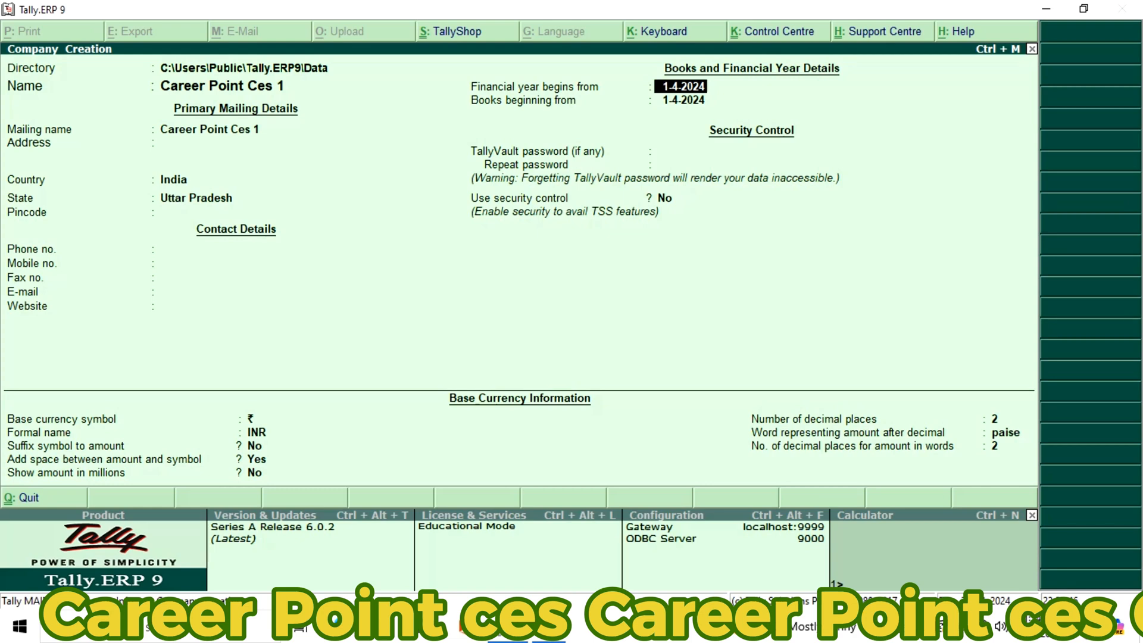
pyautogui.press('BackSpace')
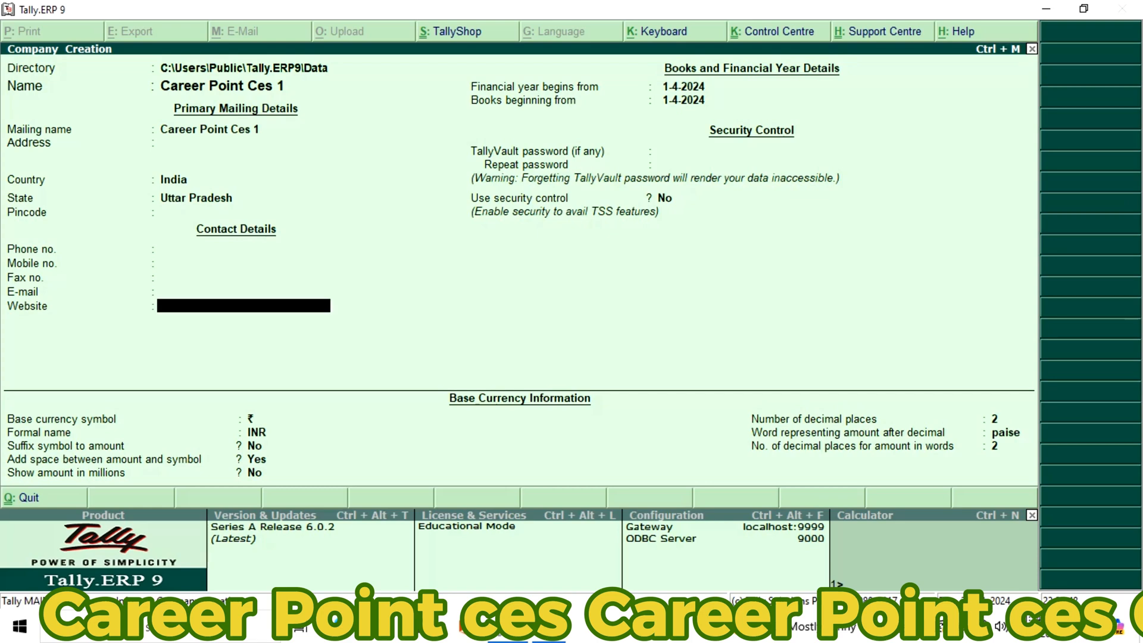
pyautogui.press('Return')
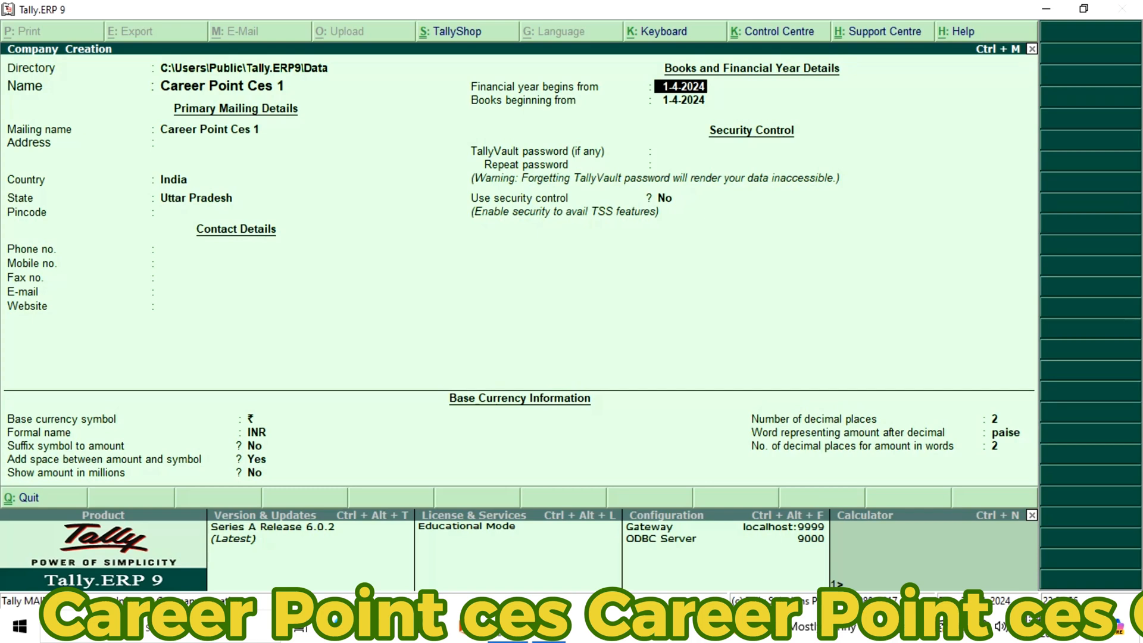
# Accept 1-4-2024 as the financial year start, keep the default base currency settings, and save the new company
pyautogui.press('Return')
pyautogui.press('Return')
pyautogui.press('Return')
pyautogui.press('Return')
pyautogui.press('Return')
pyautogui.press('Return')
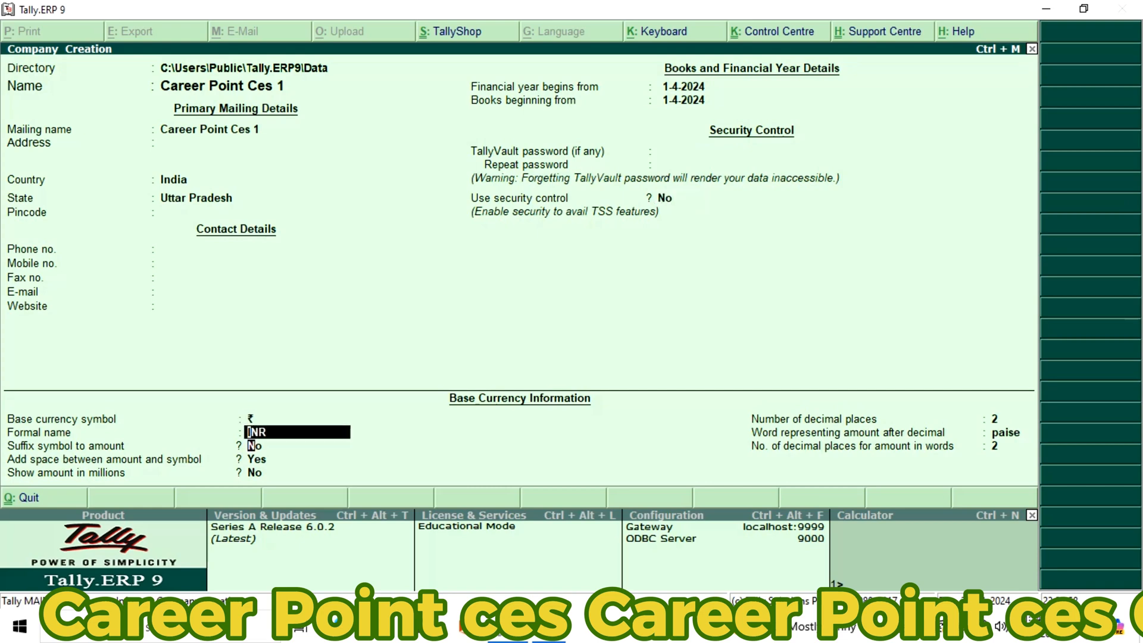
pyautogui.press('Return')
pyautogui.press('Return')
pyautogui.press('Return')
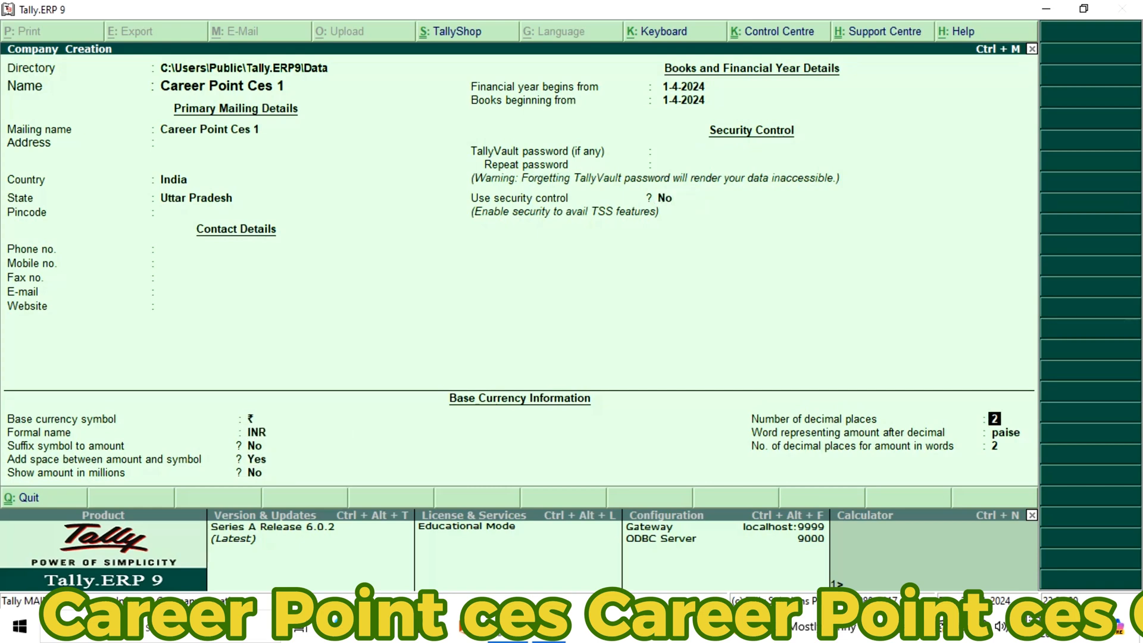
pyautogui.press('Return')
pyautogui.press('Return')
pyautogui.press('Return')
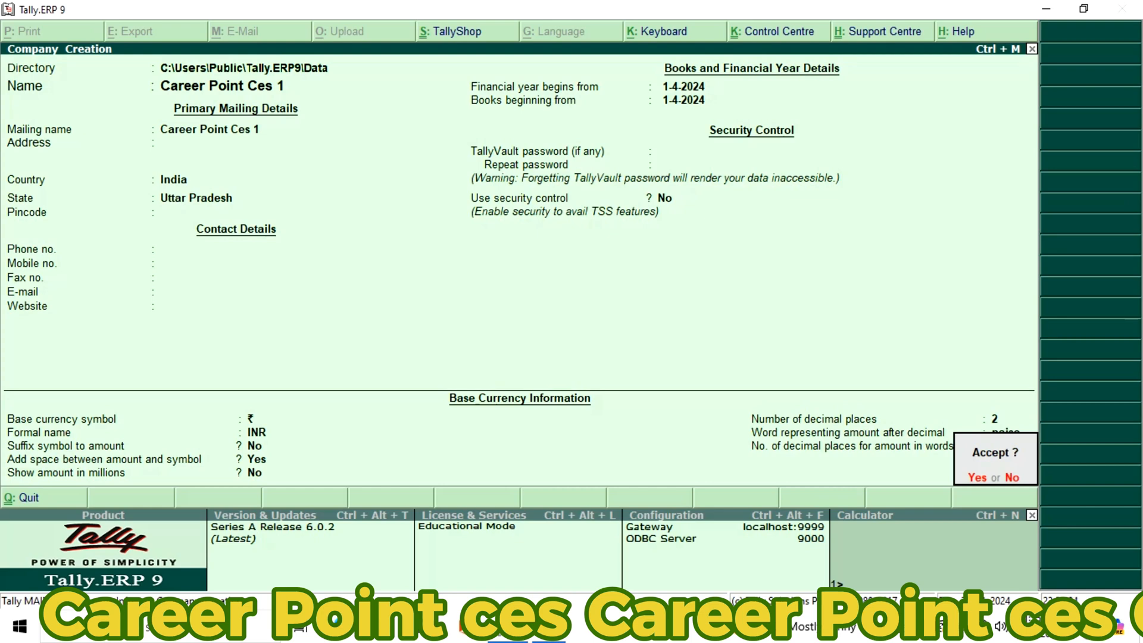
pyautogui.press('Return')
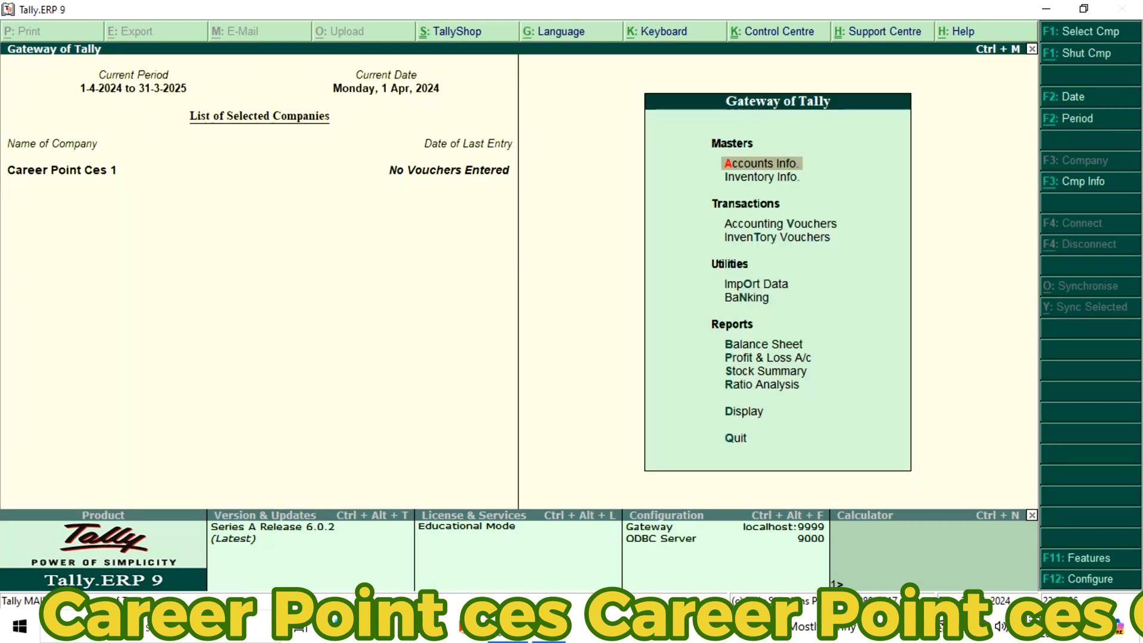
pyautogui.press('Escape')
pyautogui.press('n')
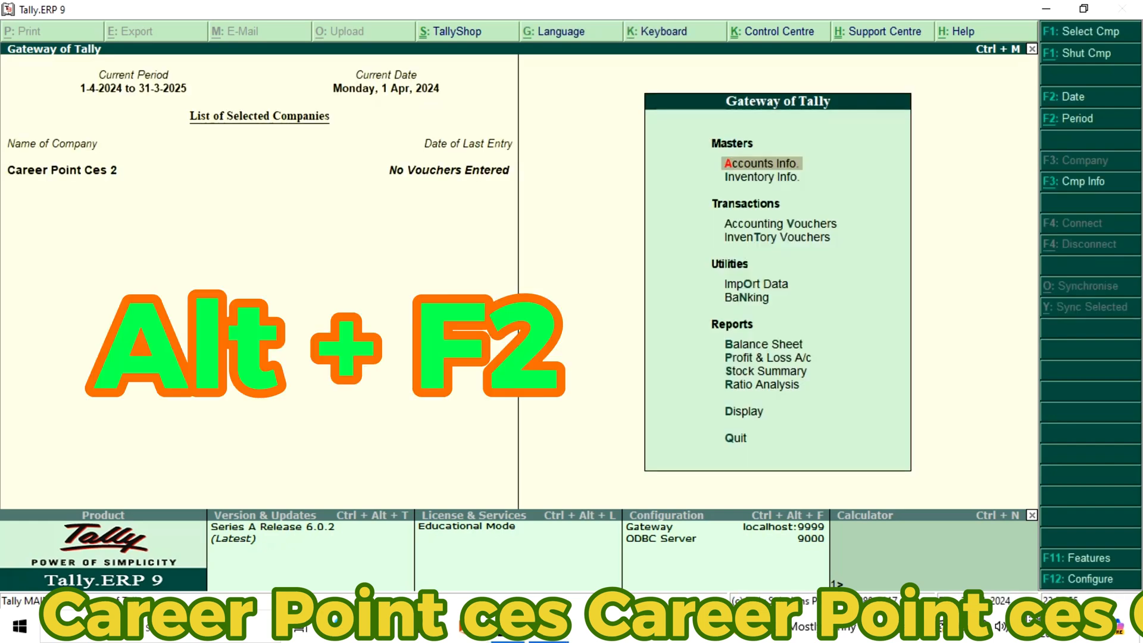
# Set the company's current period to run from 1-4-2024 to 31-3-2025
pyautogui.hotkey('alt', 'F2')
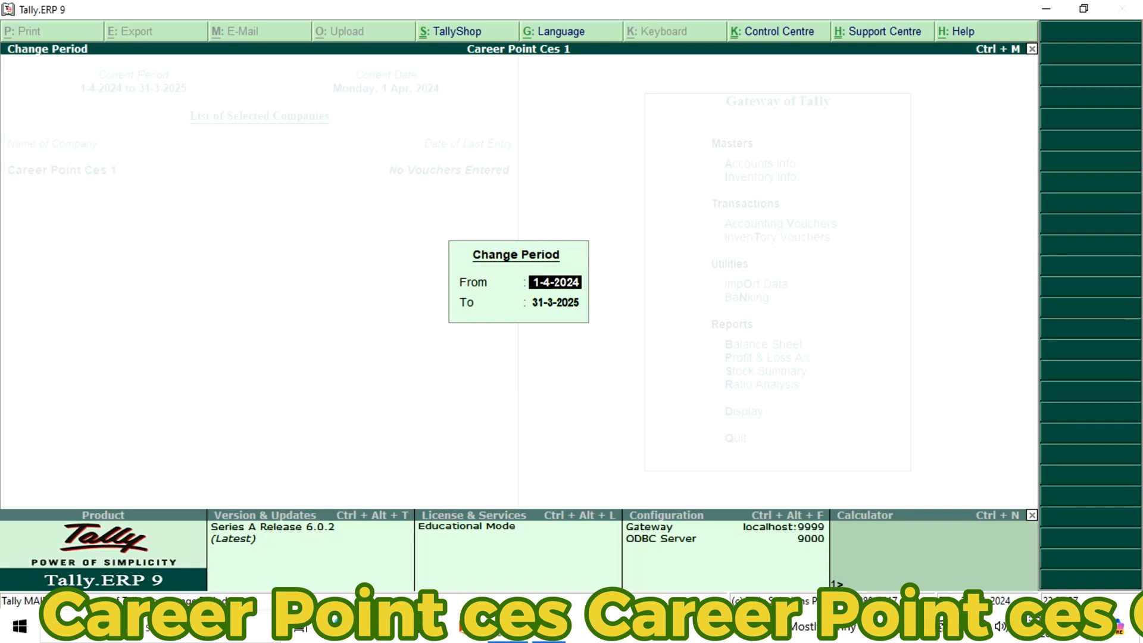
pyautogui.press('Return')
pyautogui.press('Return')
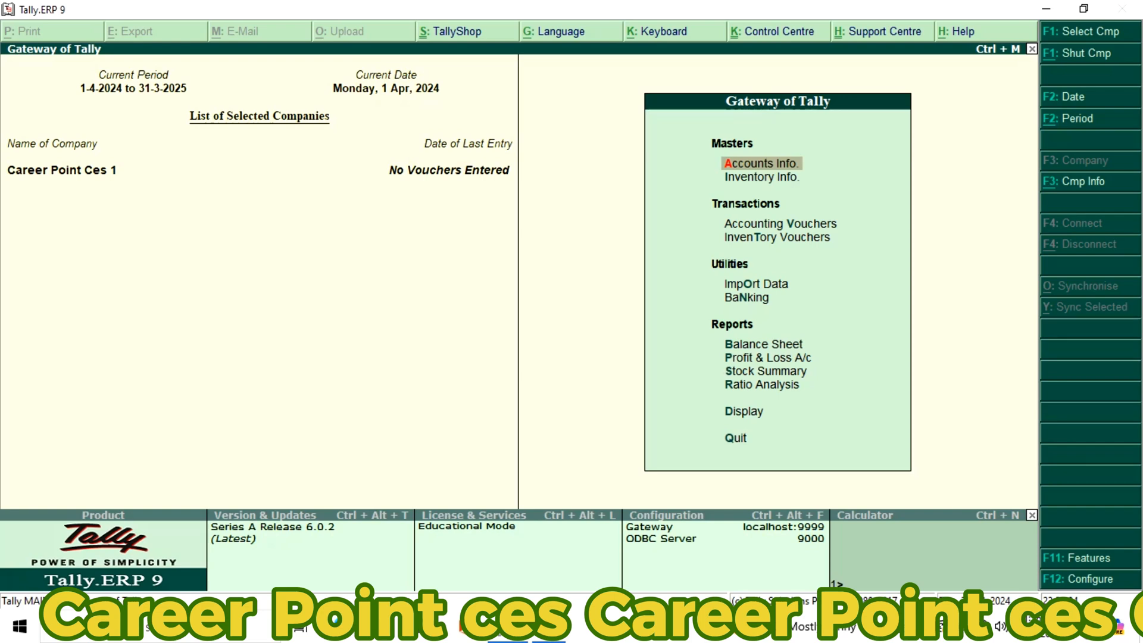
# Open the company's inventory features and keep the default general, storage, order processing and purchase invoicing options
pyautogui.press('F11')
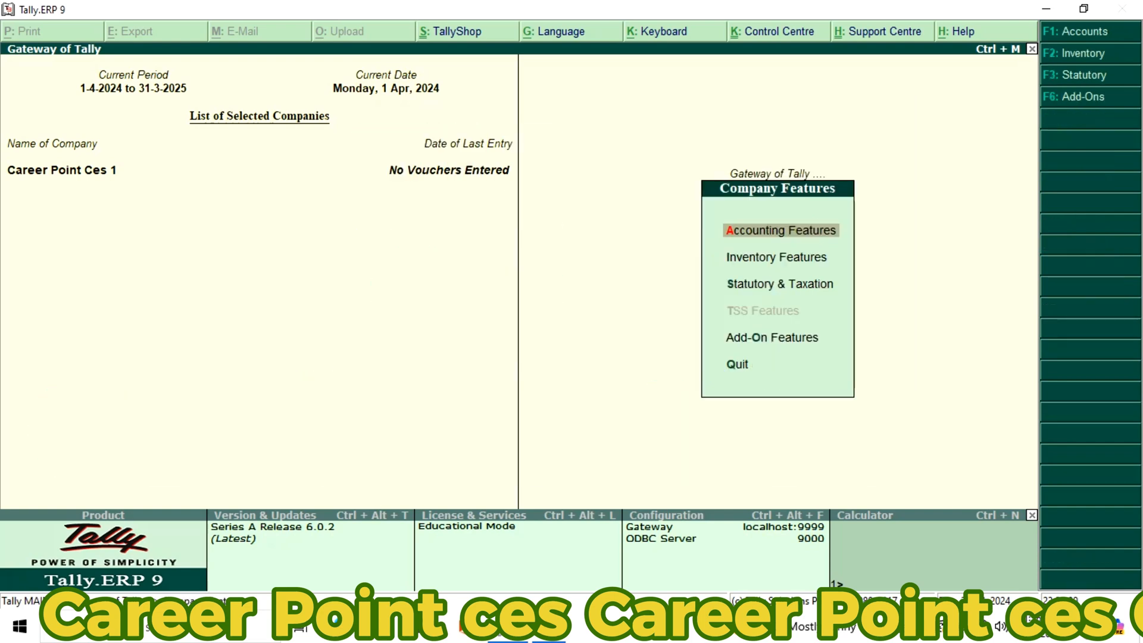
pyautogui.press('Down')
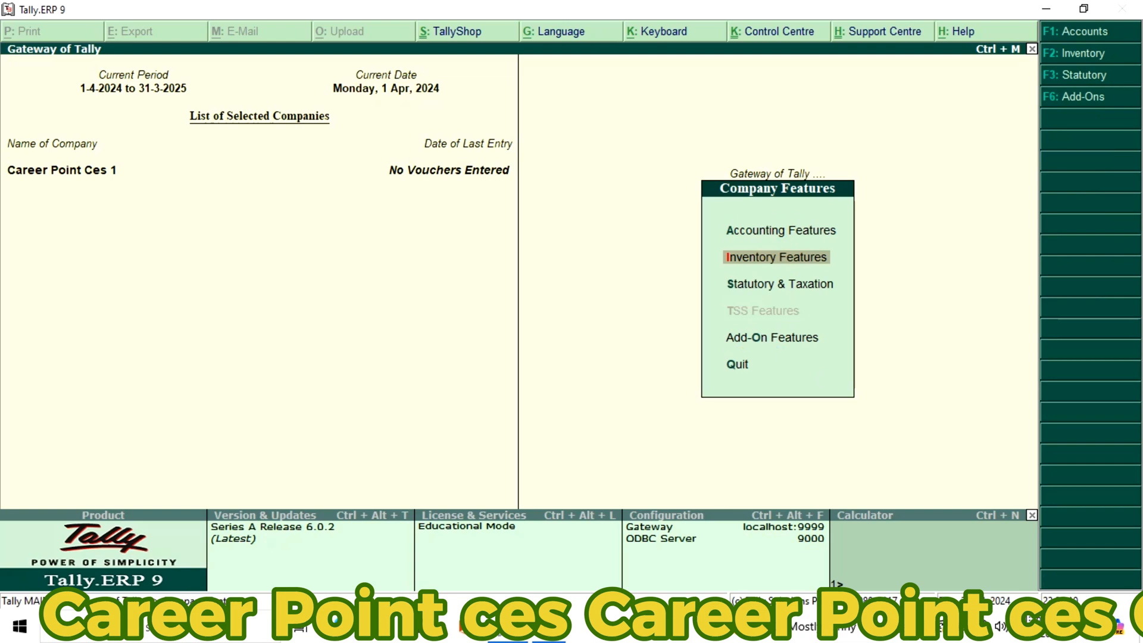
pyautogui.press('Return')
pyautogui.press('Return')
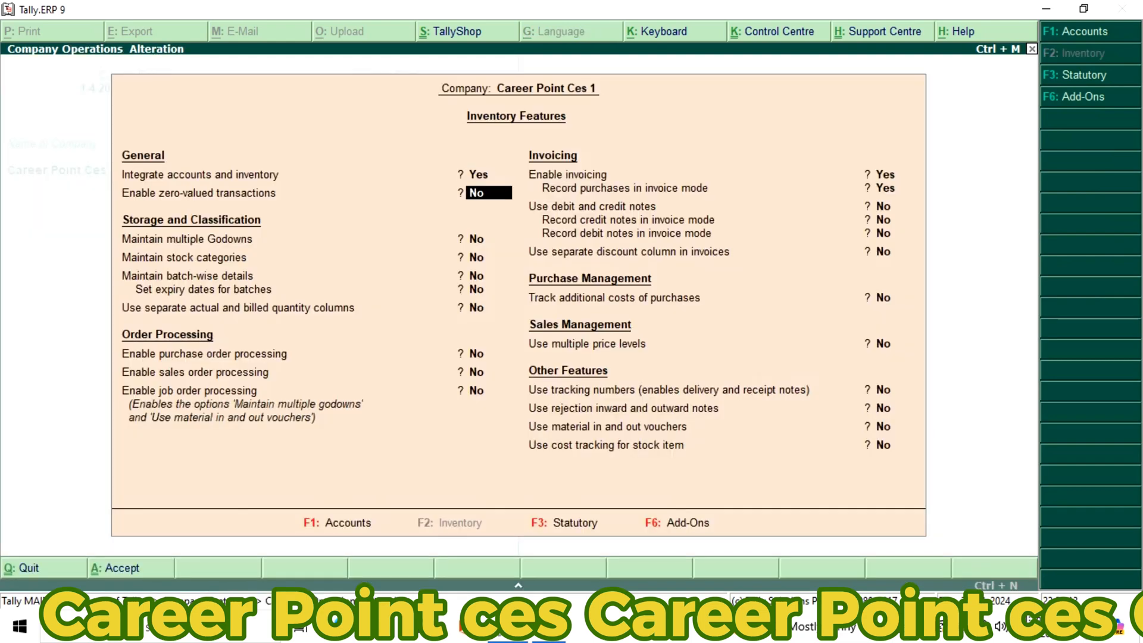
pyautogui.press('Return')
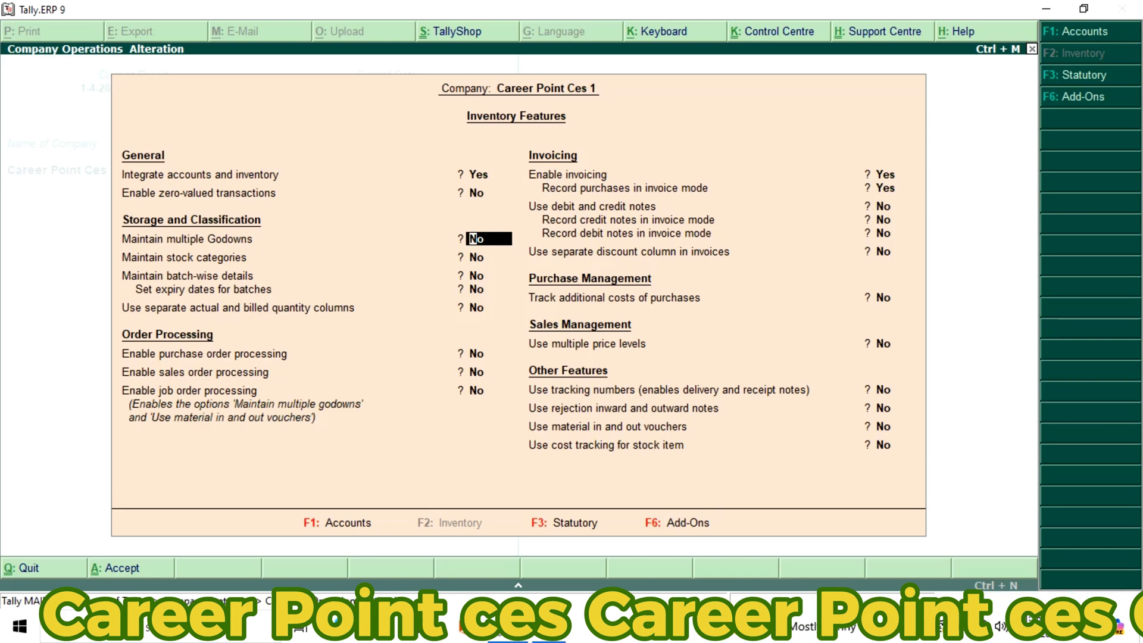
pyautogui.press('Return')
pyautogui.press('Return')
pyautogui.press('Return')
pyautogui.press('Return')
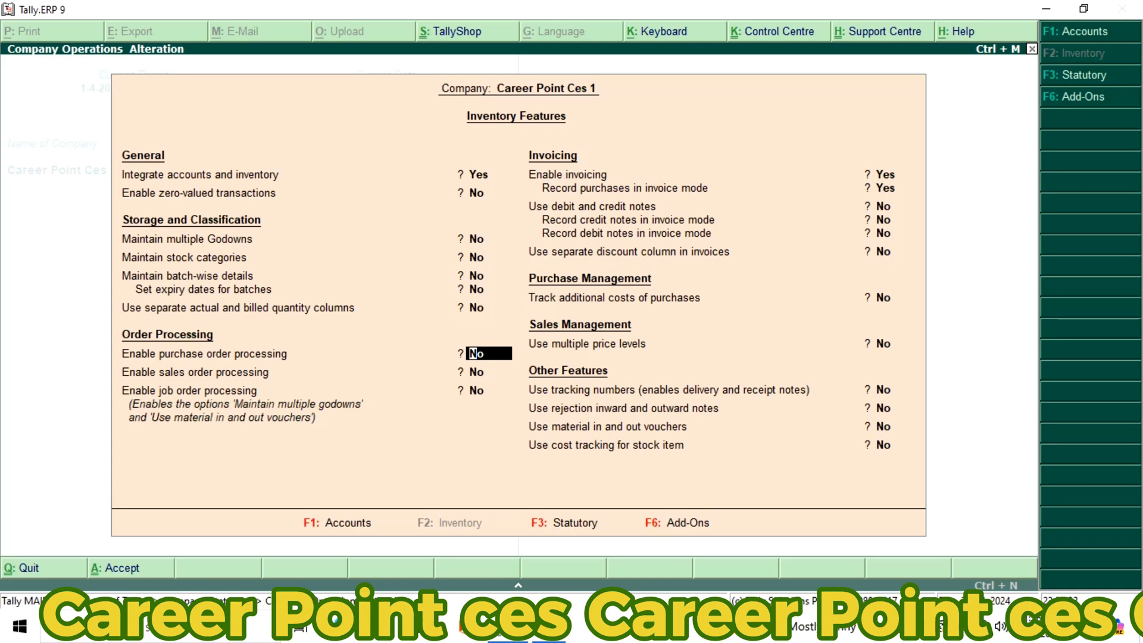
pyautogui.press('Return')
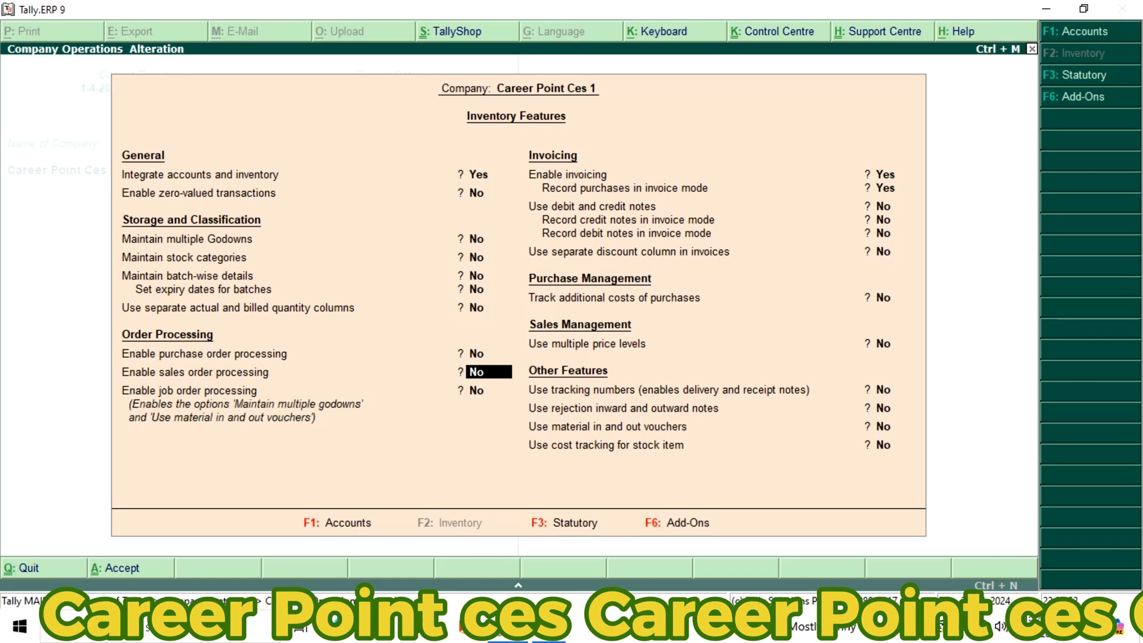
pyautogui.press('Return')
pyautogui.press('Return')
pyautogui.press('Return')
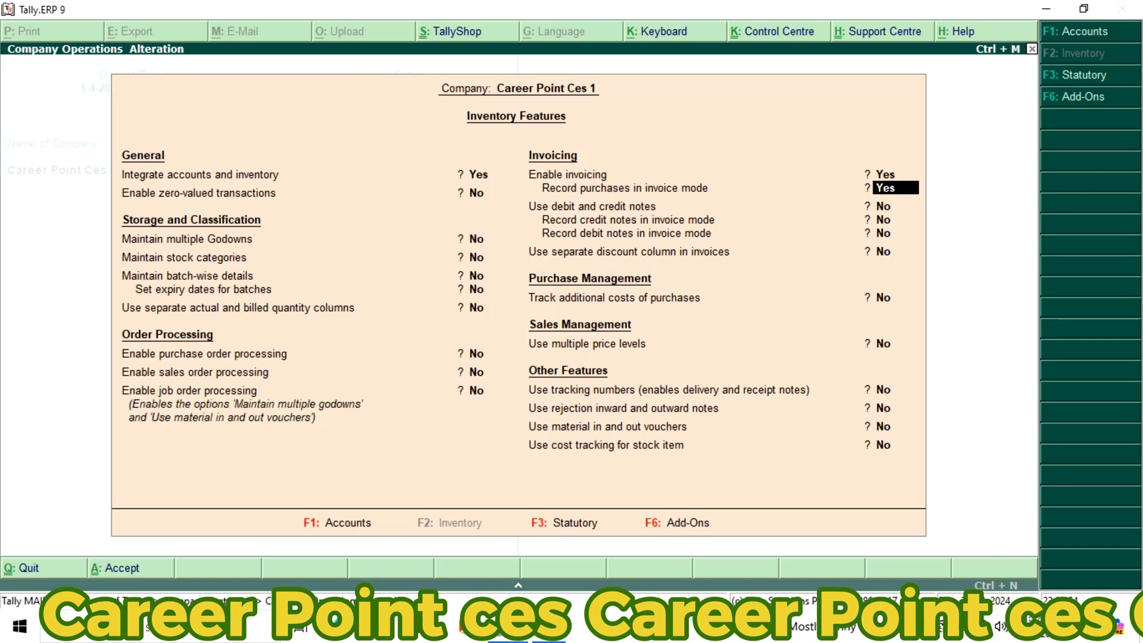
pyautogui.press('Return')
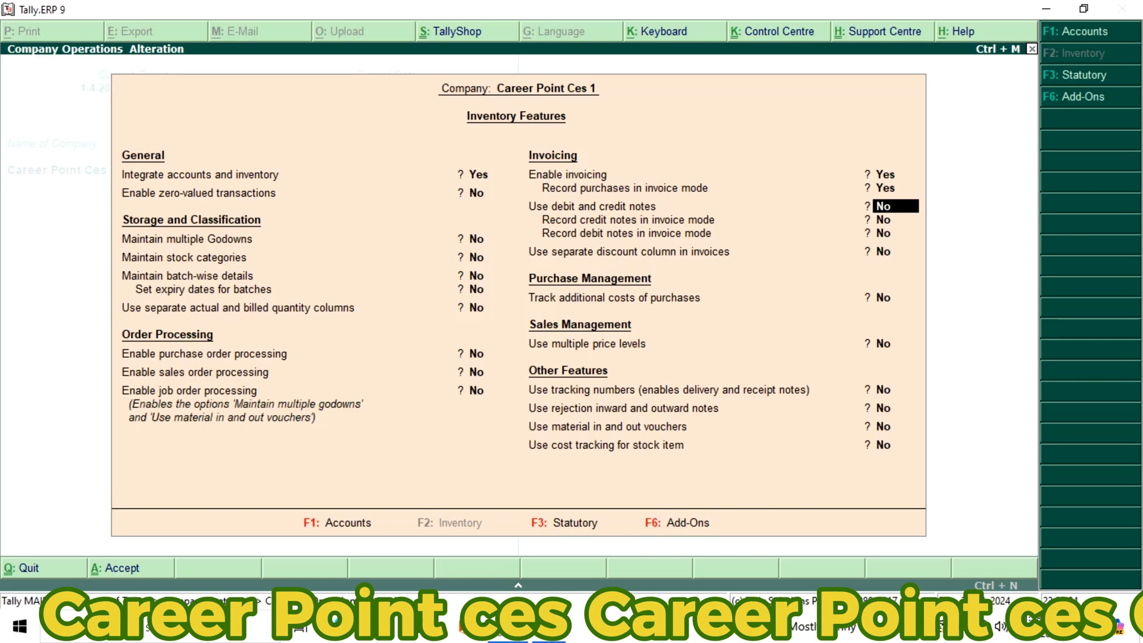
# Enable debit and credit notes, record both in invoice mode, and save the inventory features with the remaining options at their defaults
pyautogui.write('y')
pyautogui.press('Return')
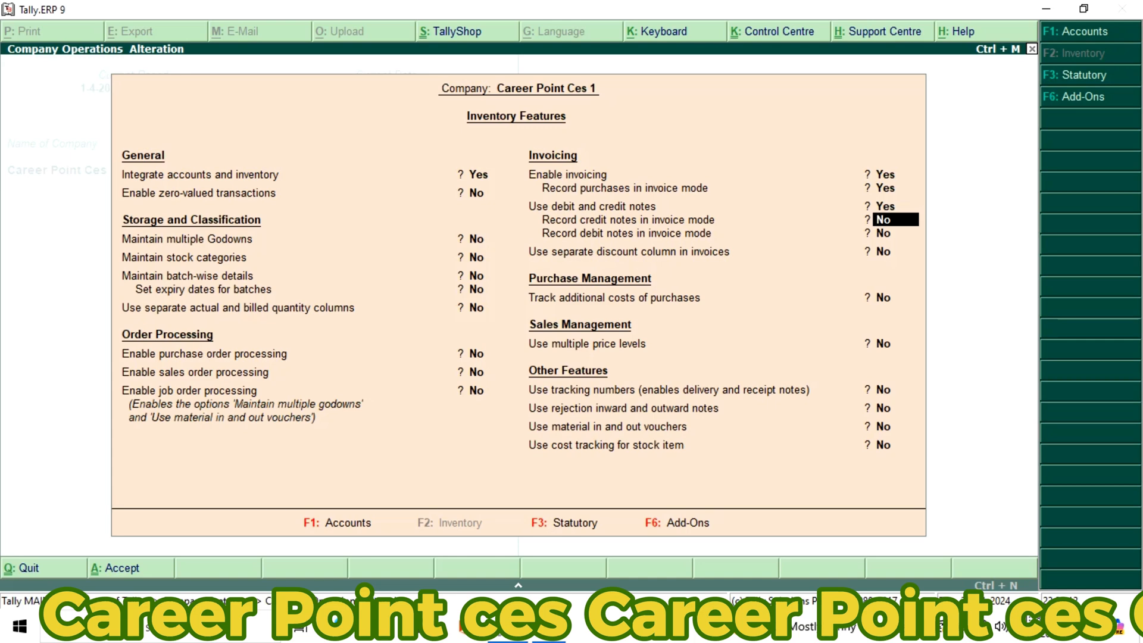
pyautogui.press('y')
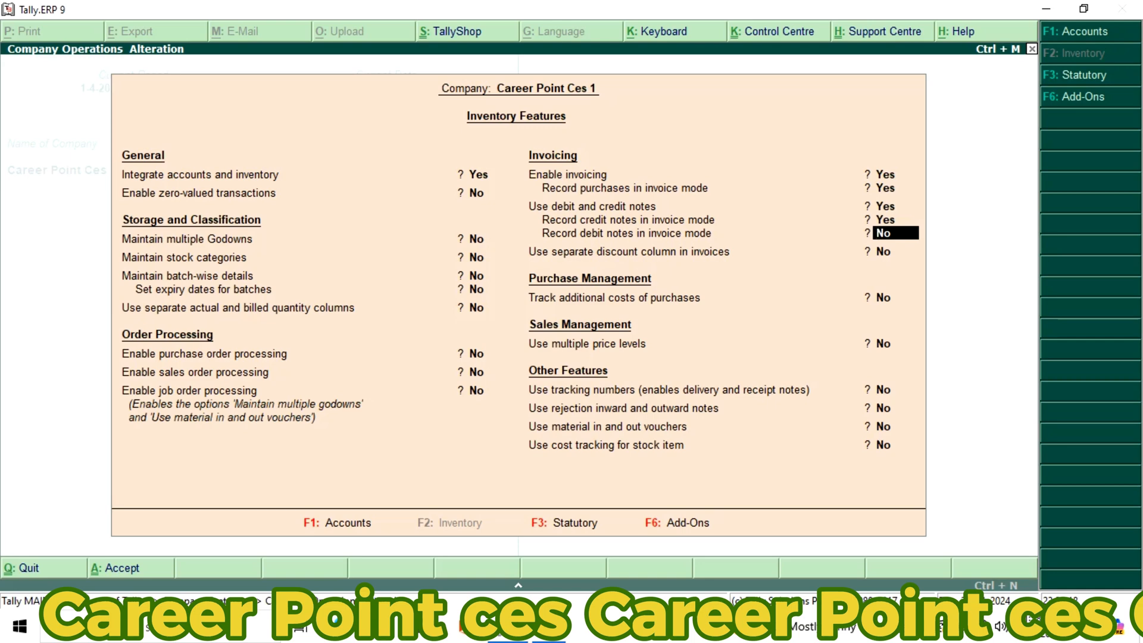
pyautogui.press('y')
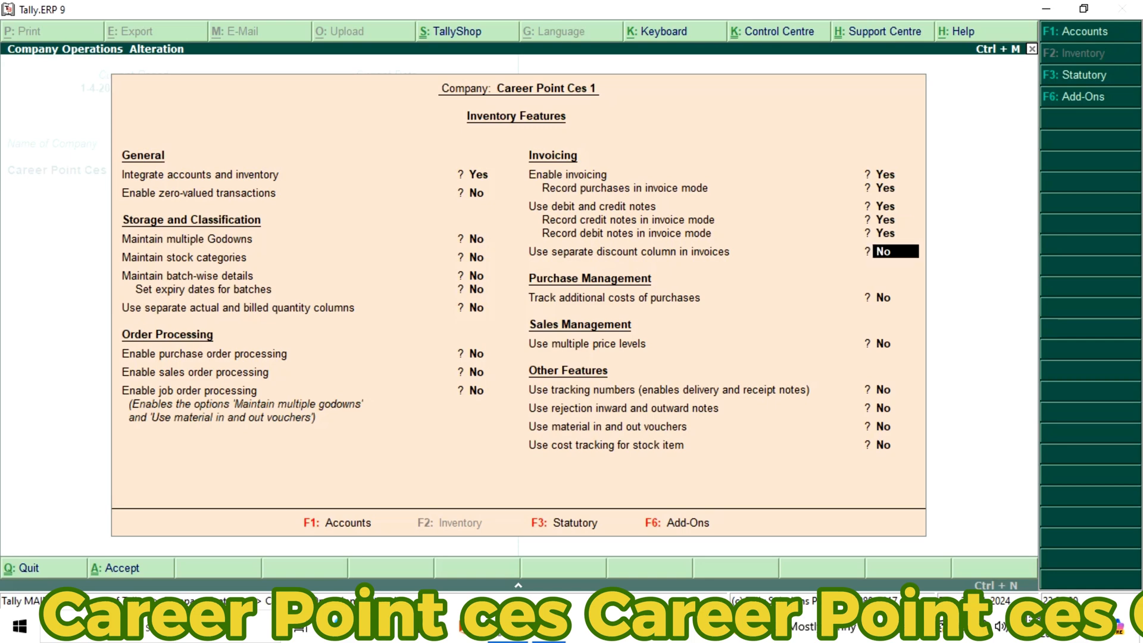
pyautogui.press('Return')
pyautogui.press('Return')
pyautogui.press('Return')
pyautogui.press('Return')
pyautogui.press('Return')
pyautogui.press('Return')
pyautogui.press('Return')
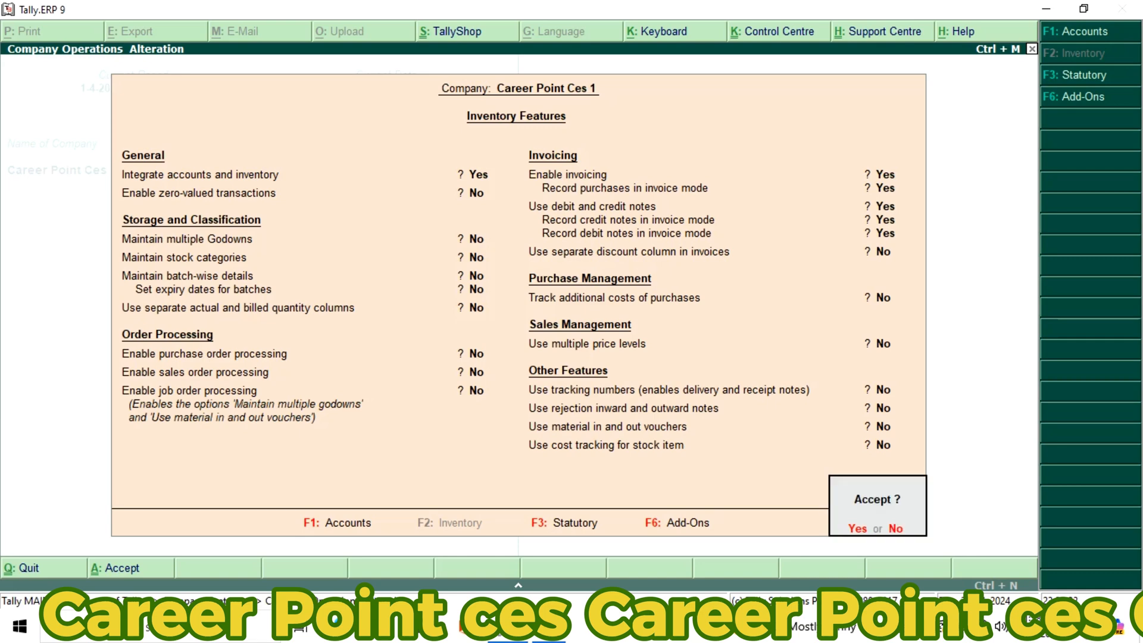
pyautogui.press('Return')
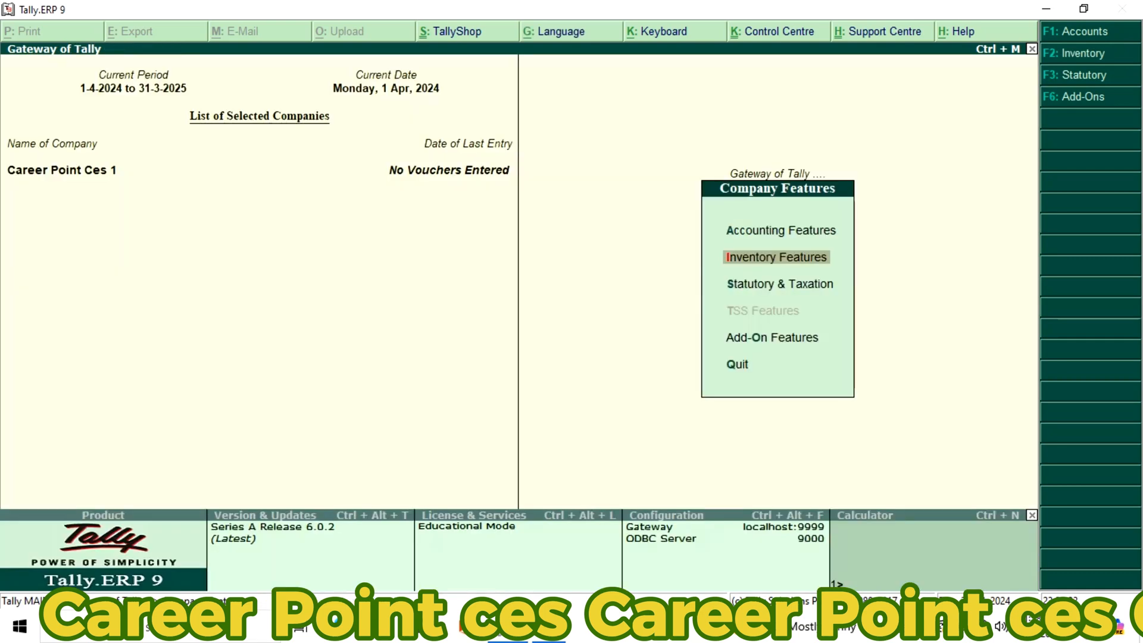
# Leave the company features and open the creation form for a single ledger in the accounts masters
pyautogui.press('Escape')
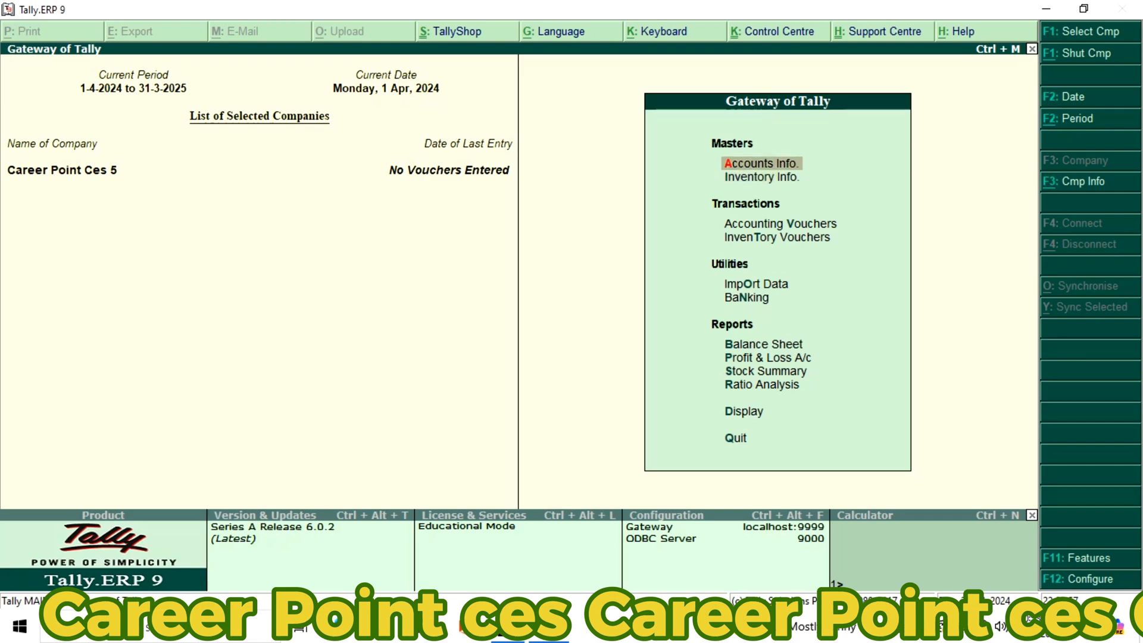
pyautogui.press('Return')
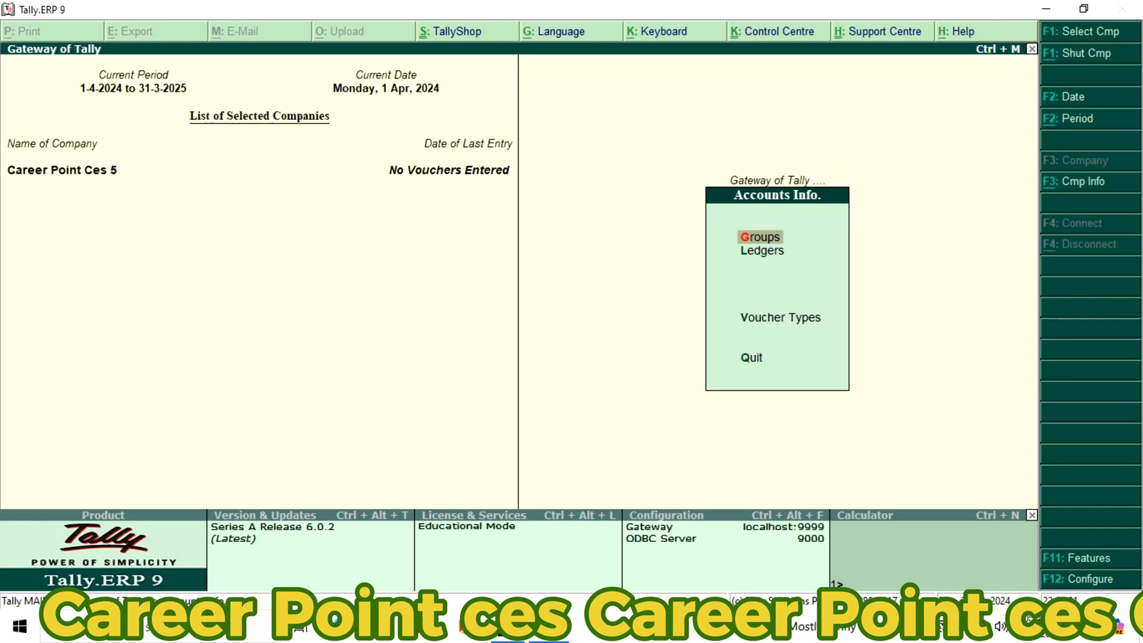
pyautogui.press('Down')
pyautogui.press('Return')
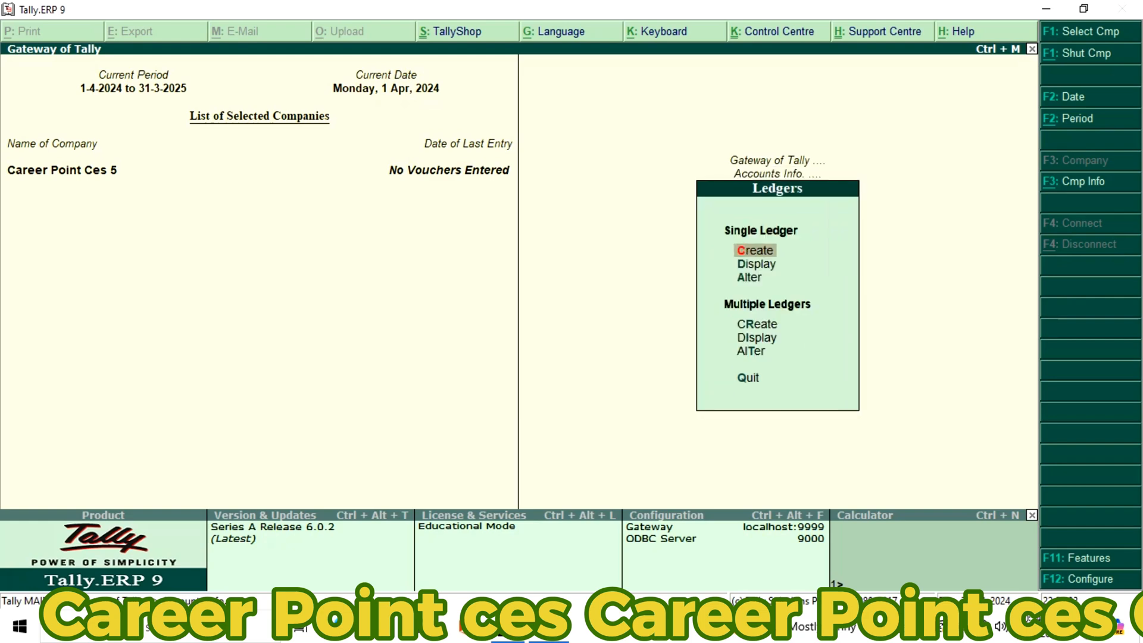
pyautogui.press('Return')
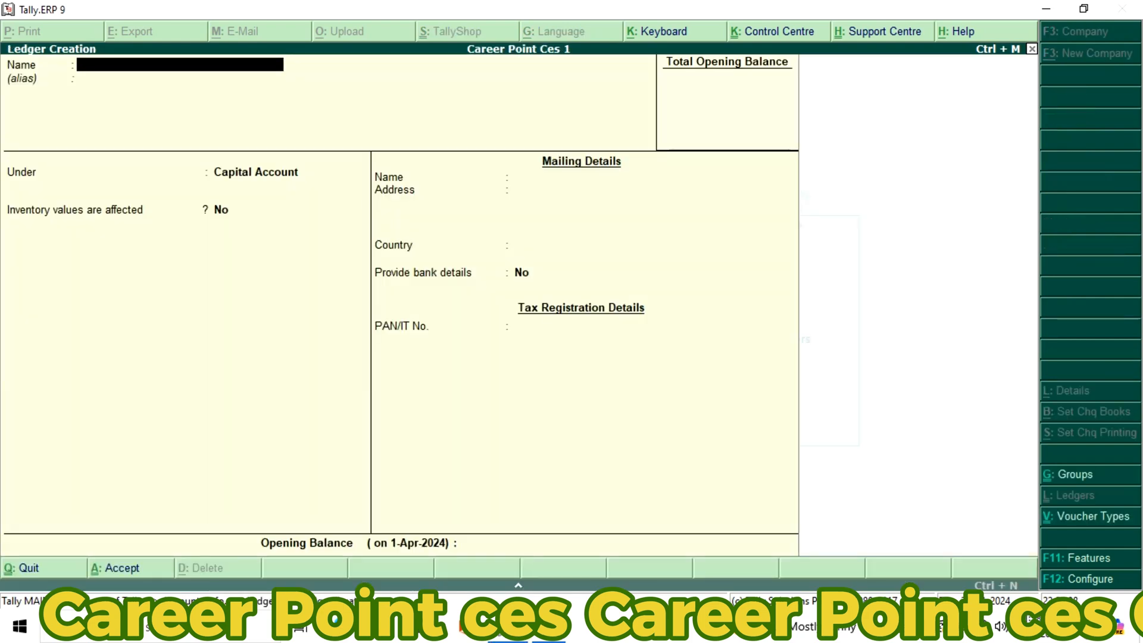
# Name the new ledger Delhi Party Cr and leave its alias blank
pyautogui.write('Delhi Party Cr')
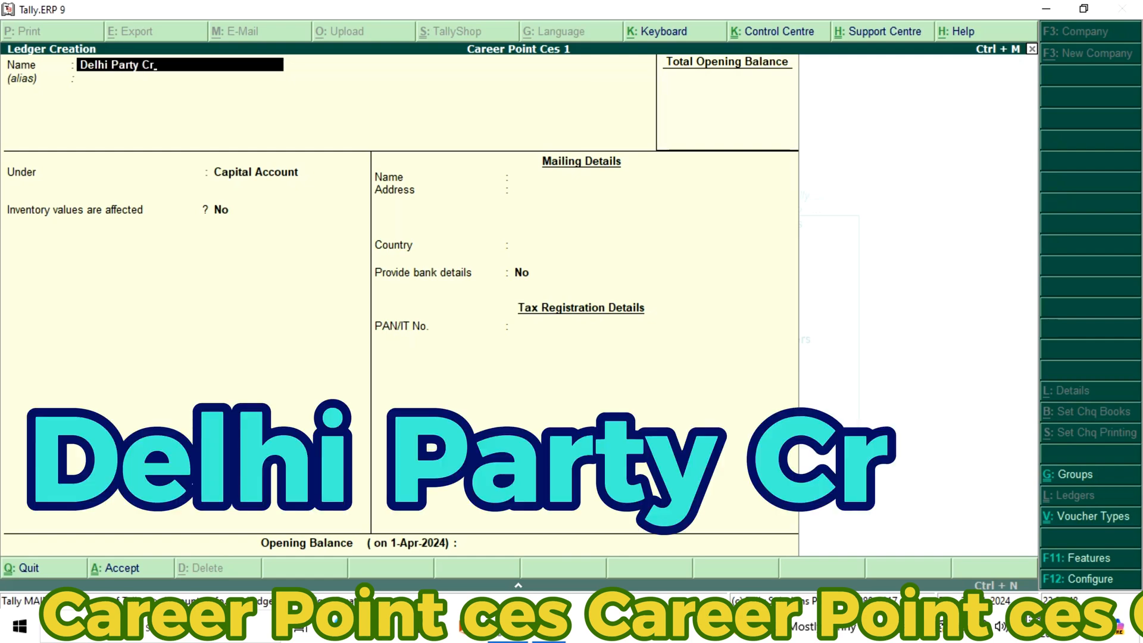
pyautogui.press('Return')
pyautogui.press('Return')
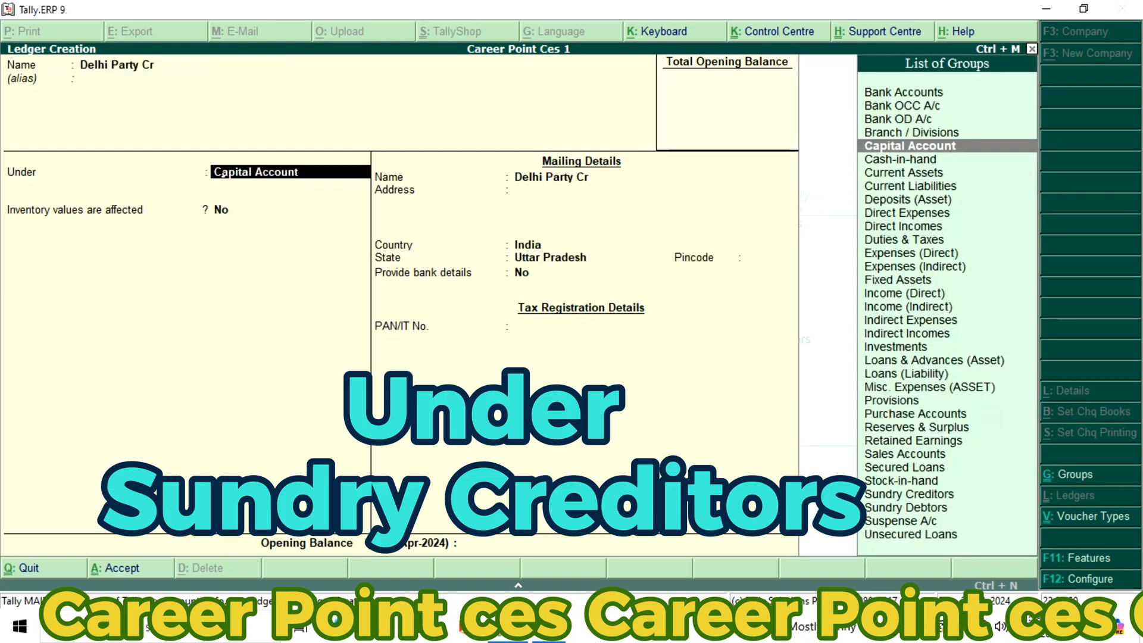
# Place the Delhi Party Cr ledger under Sundry Creditors and keep the default bill-by-bill, credit period and inventory settings
pyautogui.write('S')
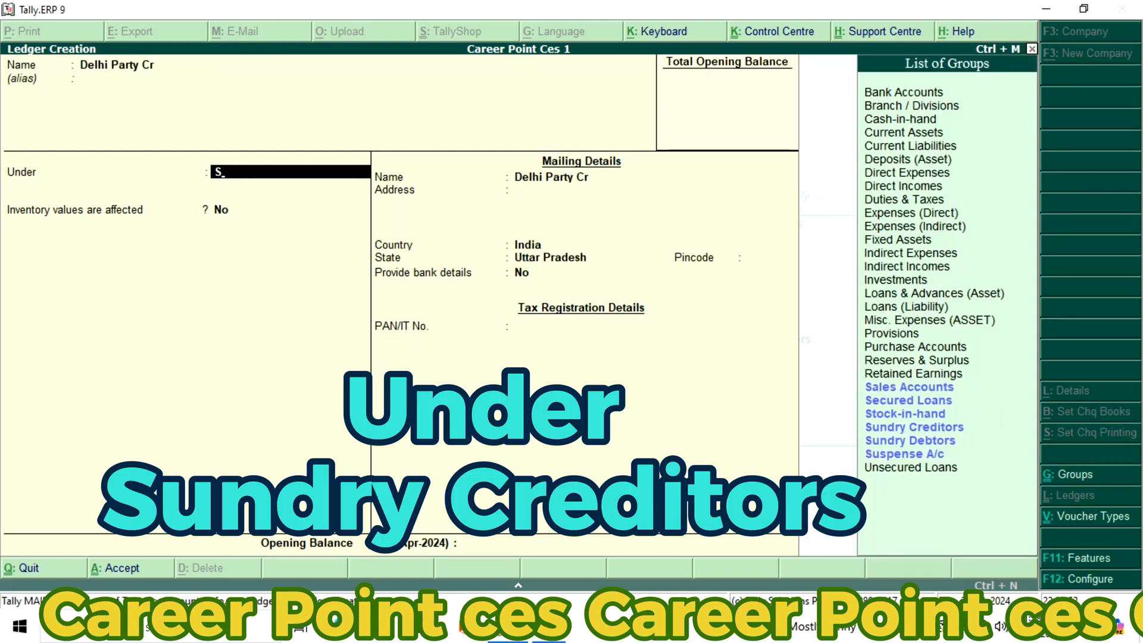
pyautogui.press('Down')
pyautogui.press('Down')
pyautogui.press('Down')
pyautogui.press('Return')
pyautogui.press('Return')
pyautogui.press('Return')
pyautogui.press('Return')
pyautogui.press('Return')
pyautogui.press('Return')
pyautogui.press('Return')
pyautogui.press('Return')
pyautogui.press('Return')
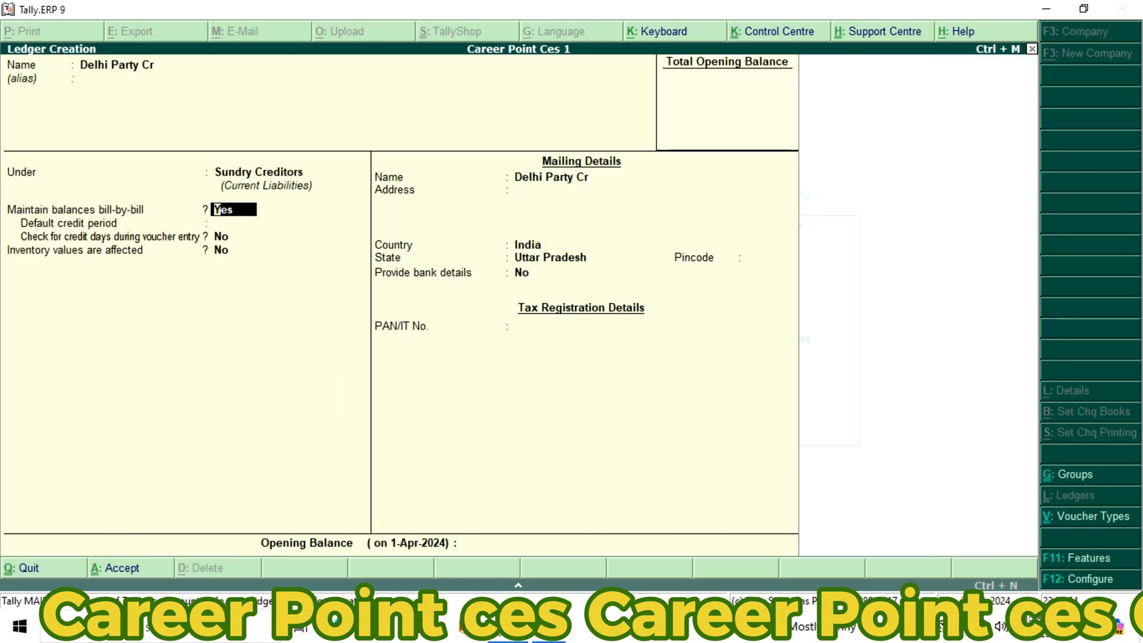
pyautogui.press('Return')
pyautogui.press('Return')
pyautogui.press('Return')
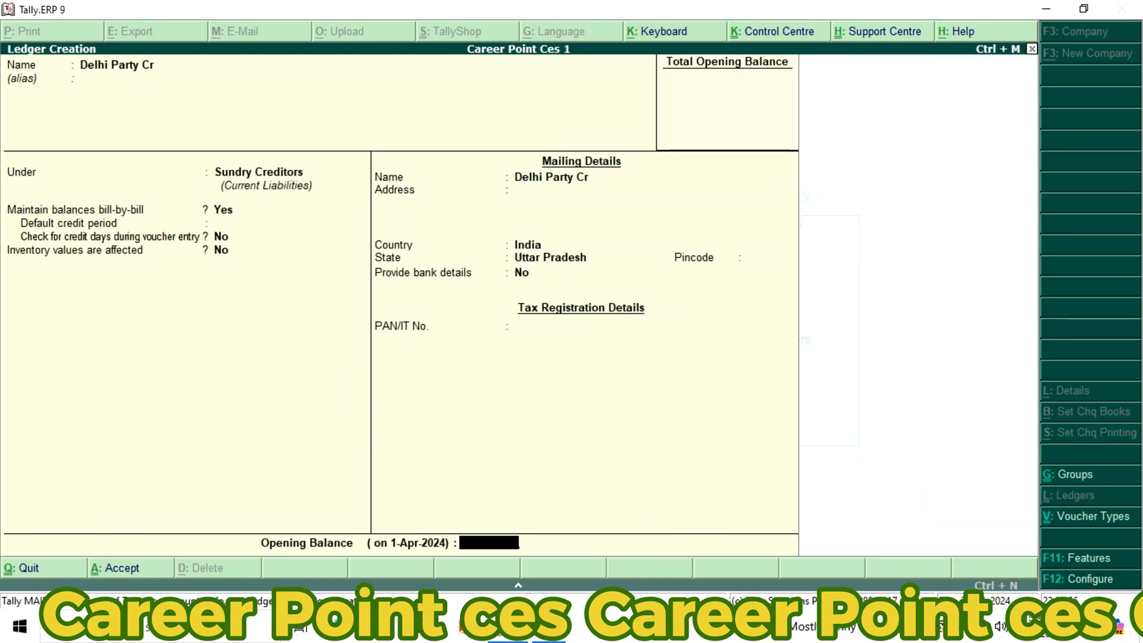
# Set the state in the Delhi Party Cr ledger's mailing details to Delhi and save the ledger
pyautogui.press('Escape')
pyautogui.press('BackSpace')
pyautogui.press('BackSpace')
pyautogui.press('BackSpace')
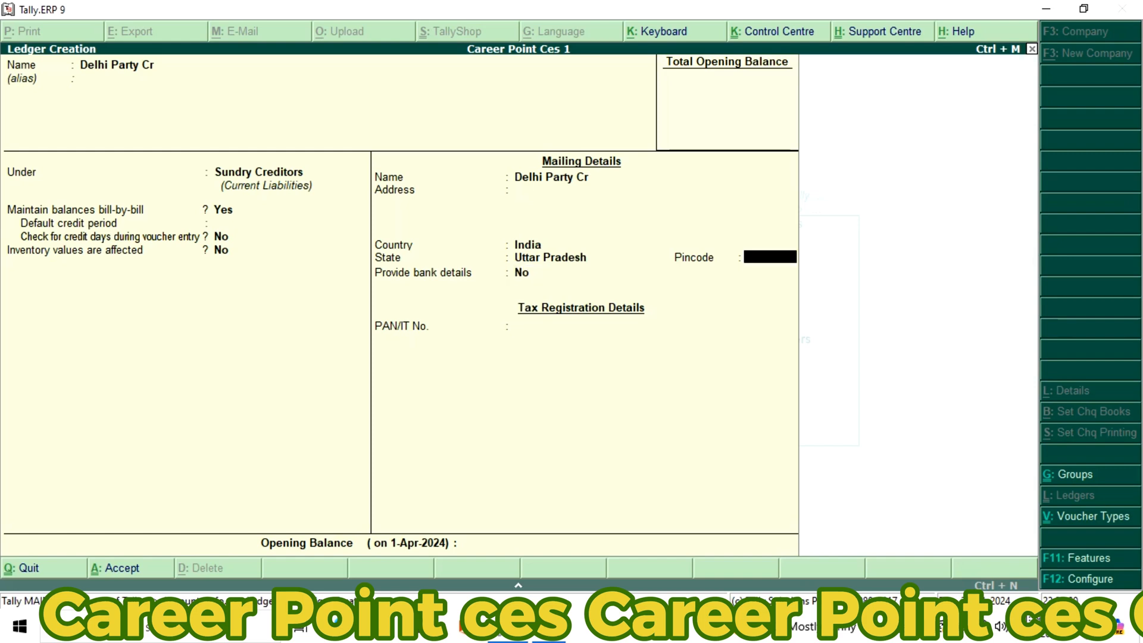
pyautogui.press('BackSpace')
pyautogui.write('D')
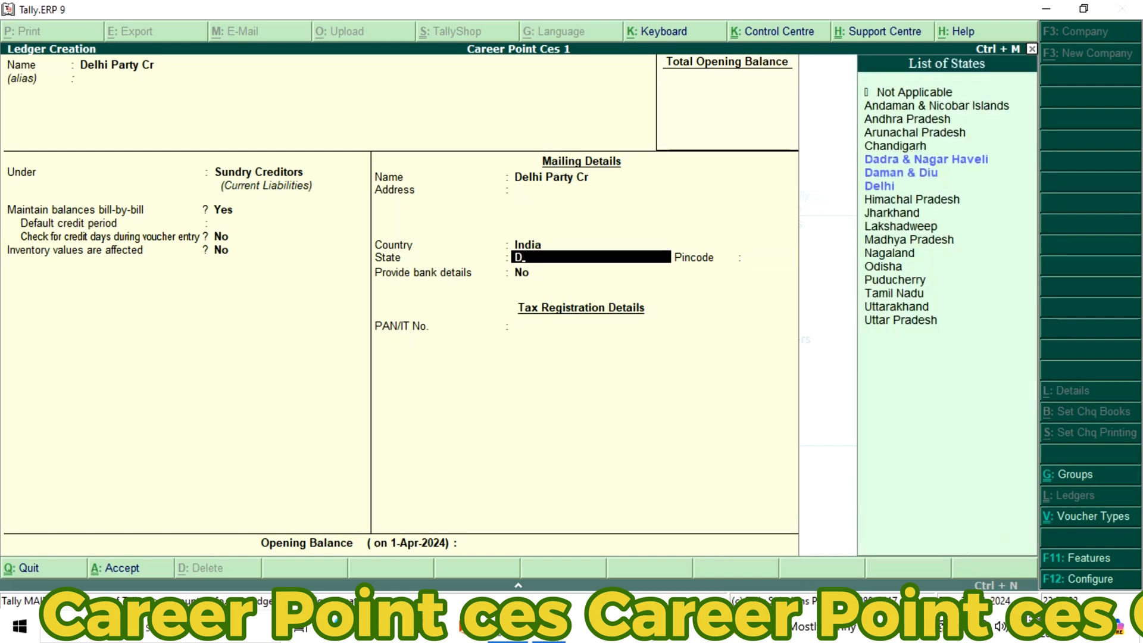
pyautogui.press('Down')
pyautogui.press('Down')
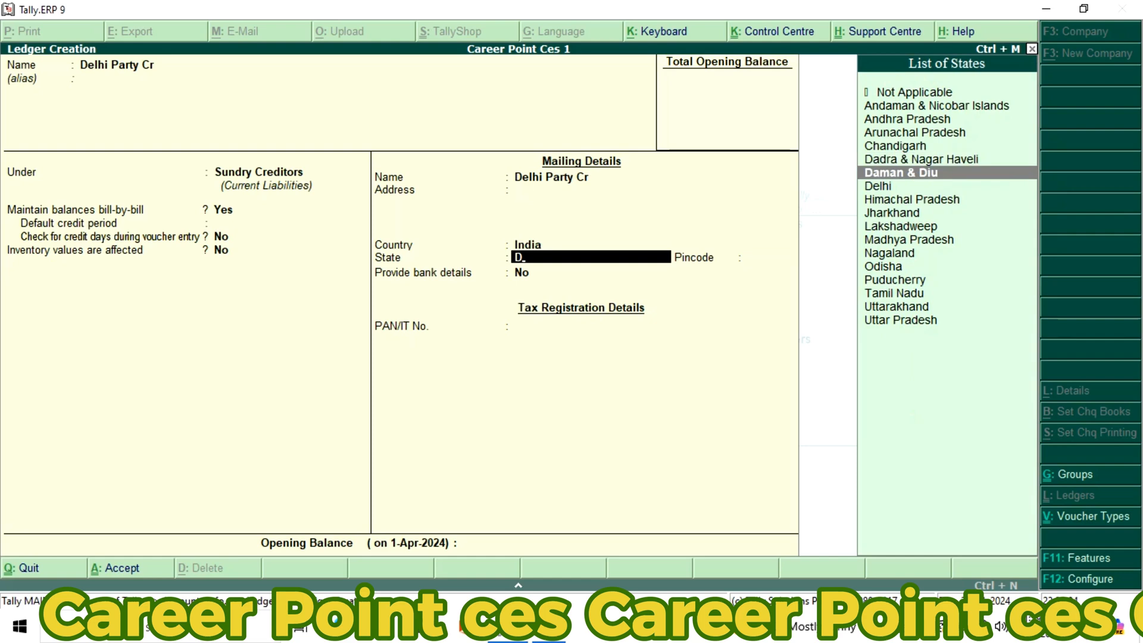
pyautogui.press('Return')
pyautogui.press('Return')
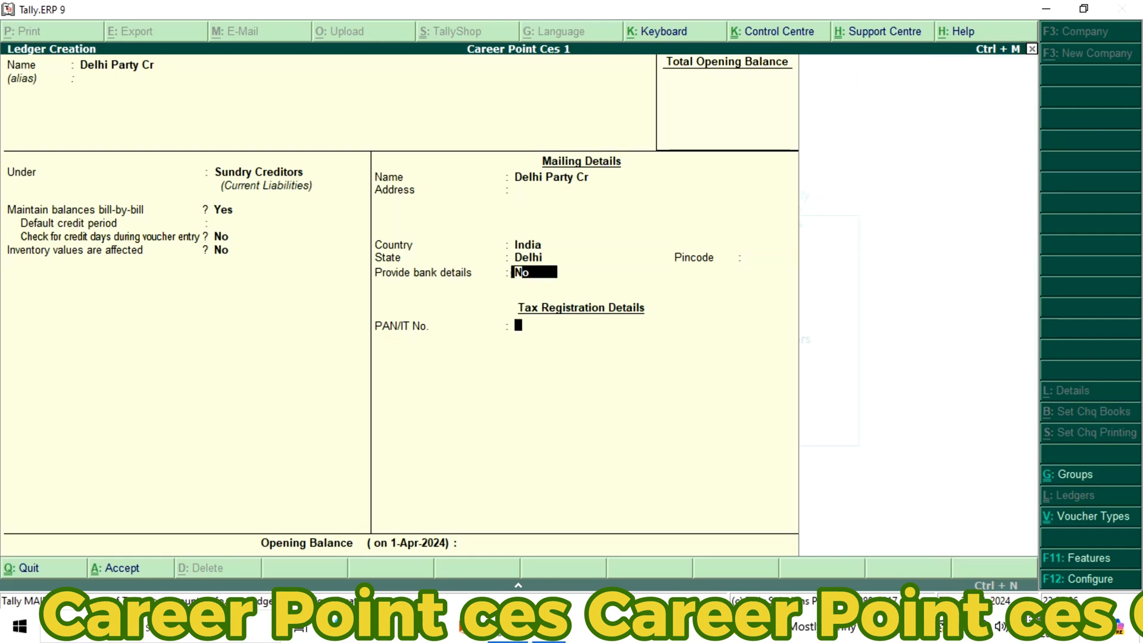
pyautogui.press('Return')
pyautogui.press('Return')
pyautogui.press('Return')
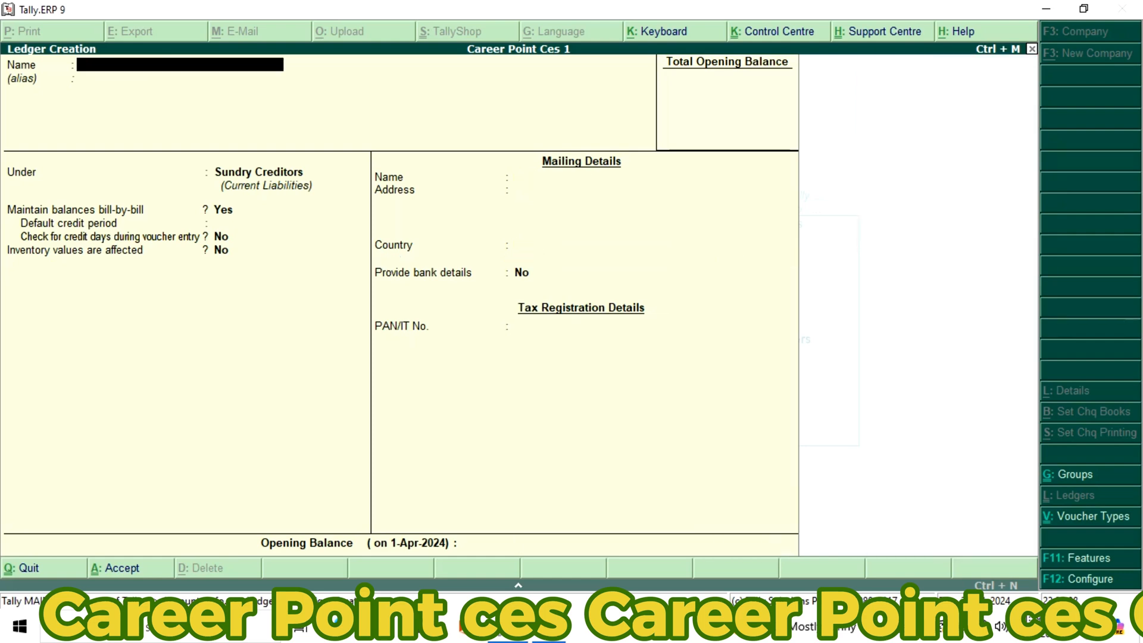
# Name the next new ledger Noida Party Dr and leave its alias blank
pyautogui.write('Noida Pa')
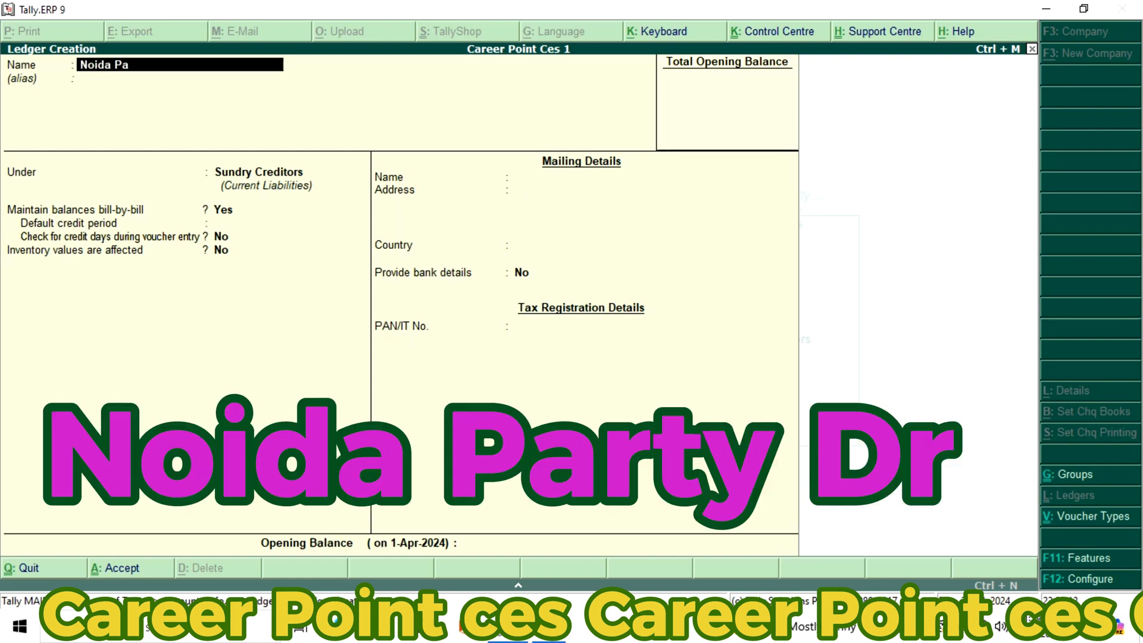
pyautogui.write('rty Dr')
pyautogui.press('Return')
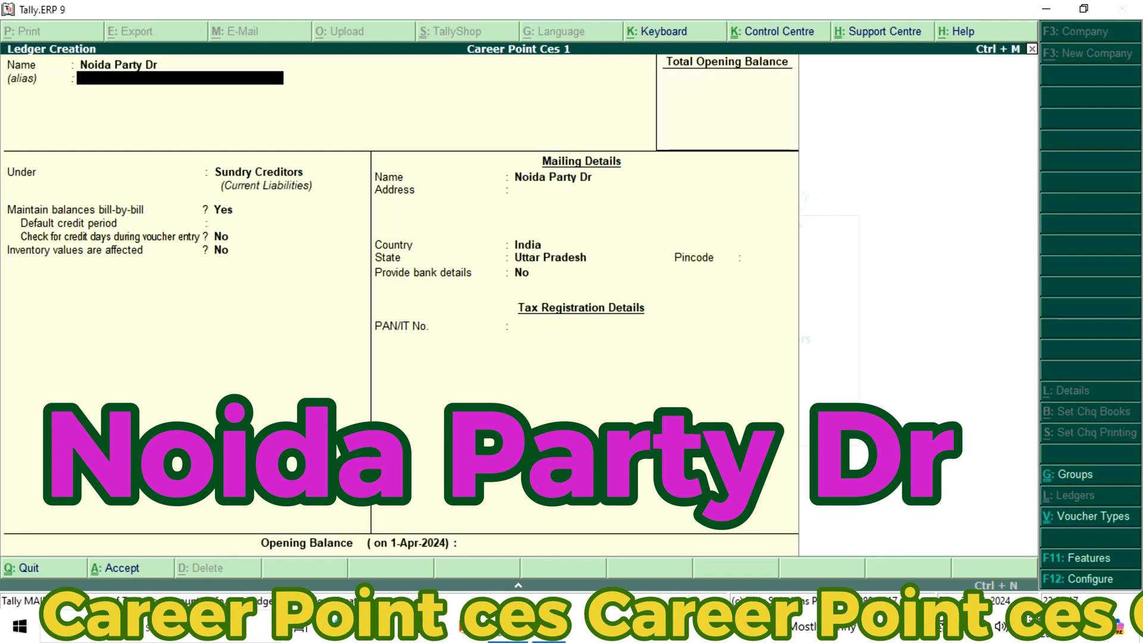
pyautogui.press('Return')
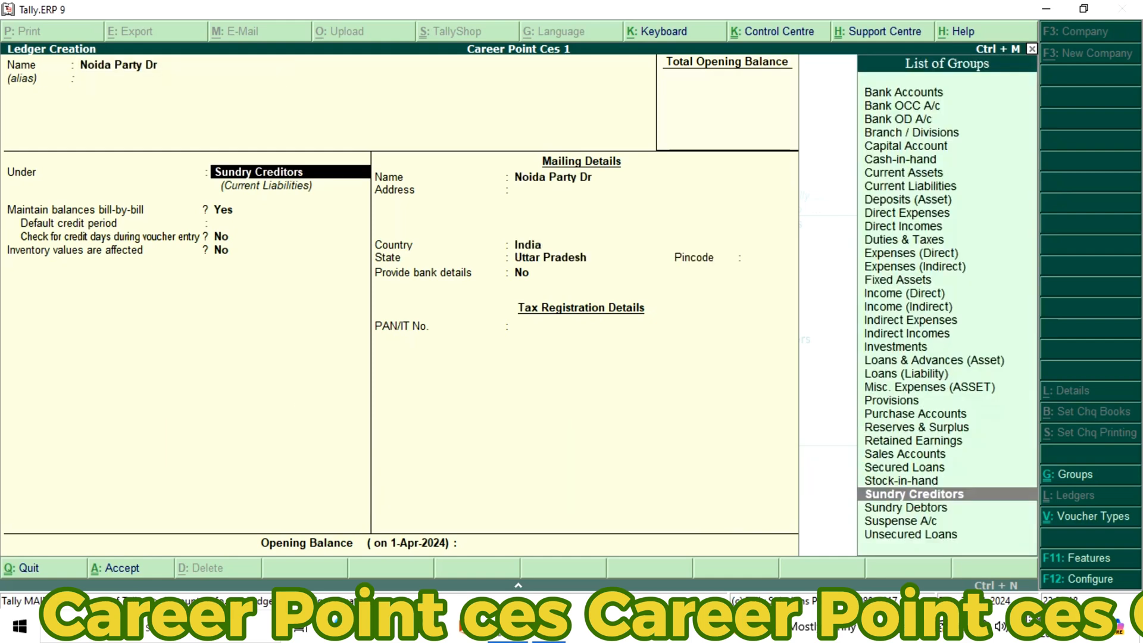
# Place the Noida Party Dr ledger under Sundry Debtors, keep Uttar Pradesh and the other defaults, and save it
pyautogui.press('Down')
pyautogui.press('Return')
pyautogui.press('Return')
pyautogui.press('Return')
pyautogui.press('Return')
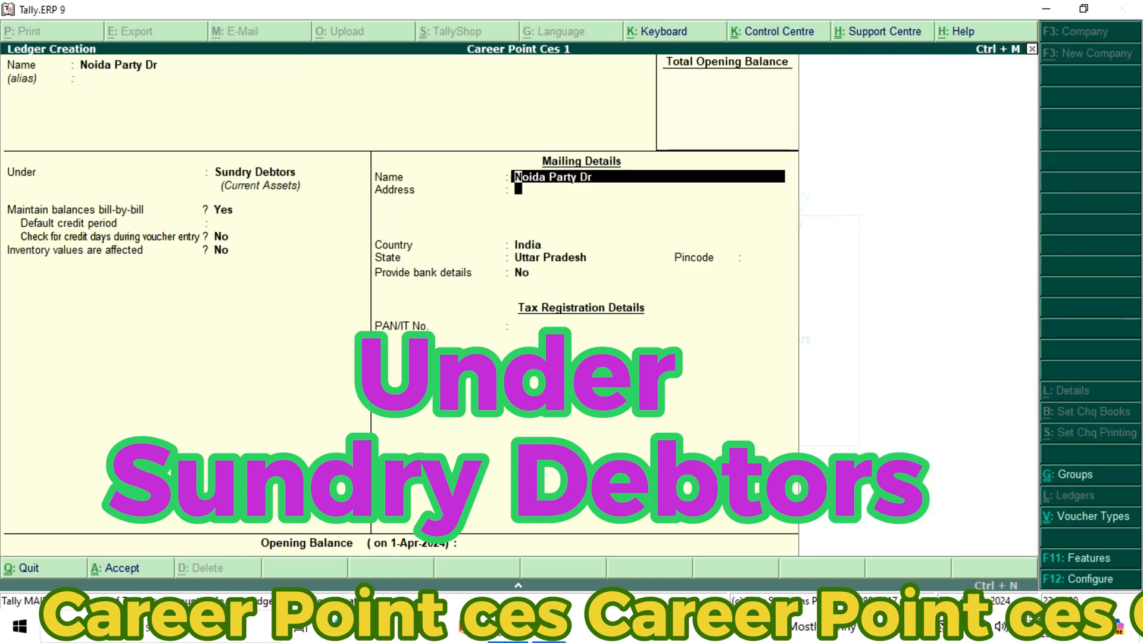
pyautogui.press('Return')
pyautogui.press('Return')
pyautogui.press('Return')
pyautogui.press('Return')
pyautogui.press('Return')
pyautogui.press('Return')
pyautogui.press('Return')
pyautogui.press('Return')
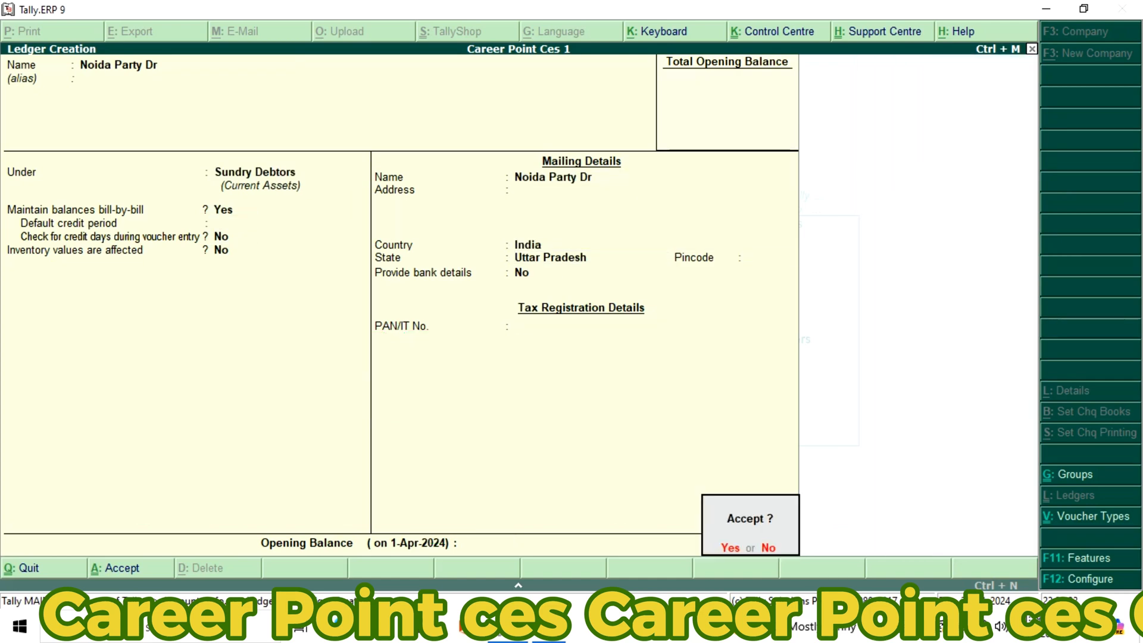
pyautogui.press('Return')
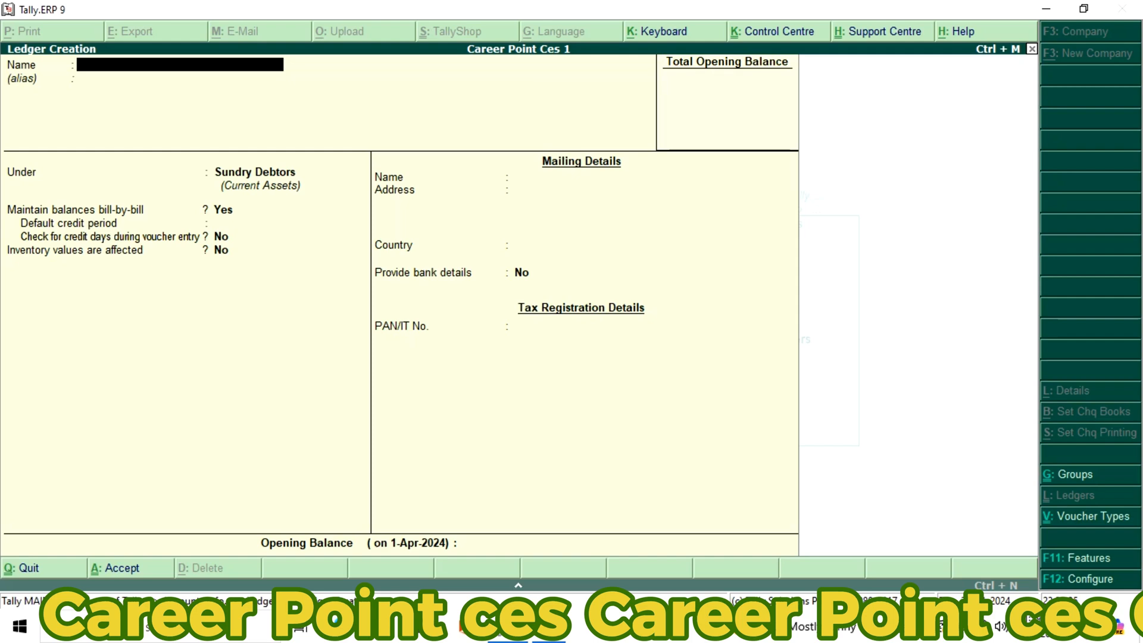
# Create a ledger named Purchase Accounts under the Purchase Accounts group and save it with the remaining settings at their defaults
pyautogui.write('Purchase')
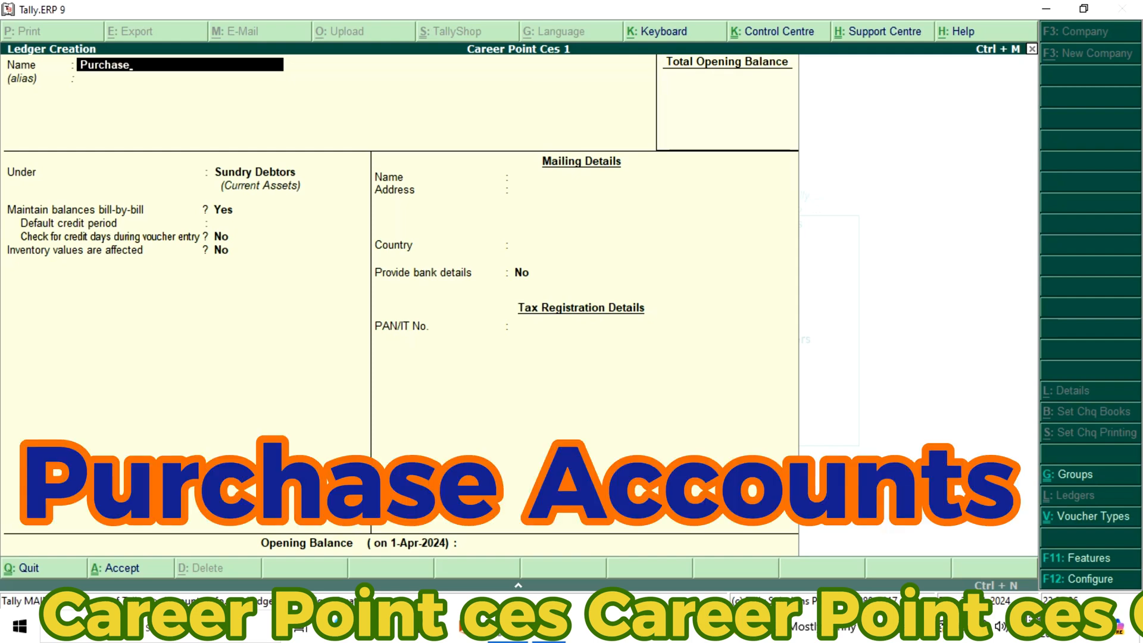
pyautogui.write(' Accounts')
pyautogui.press('Return')
pyautogui.press('Return')
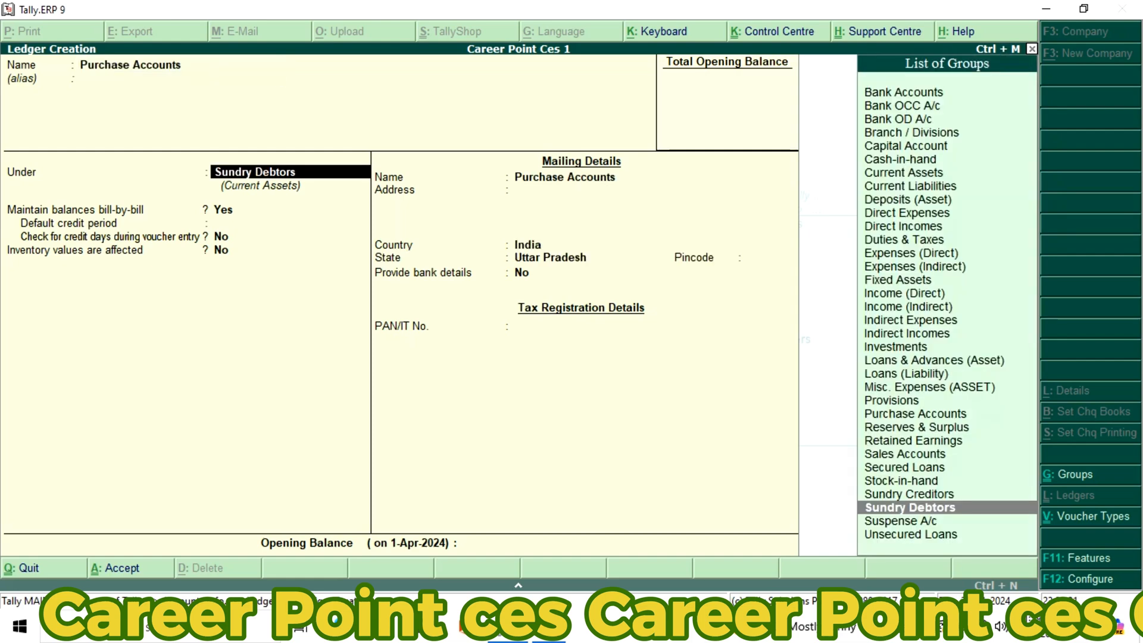
pyautogui.write('P')
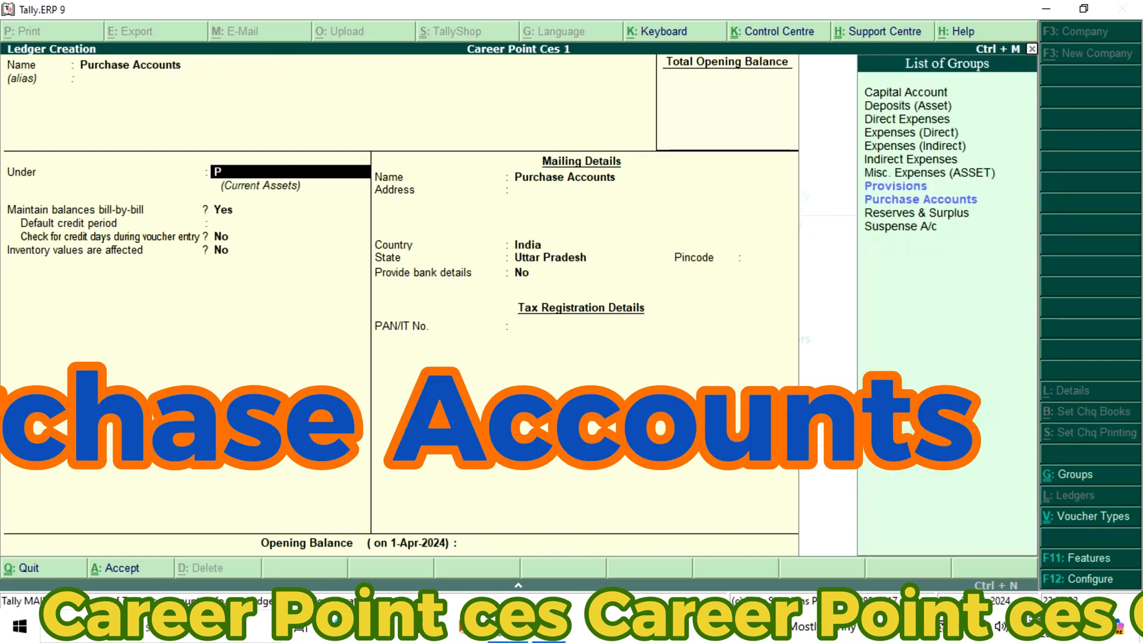
pyautogui.press('Down')
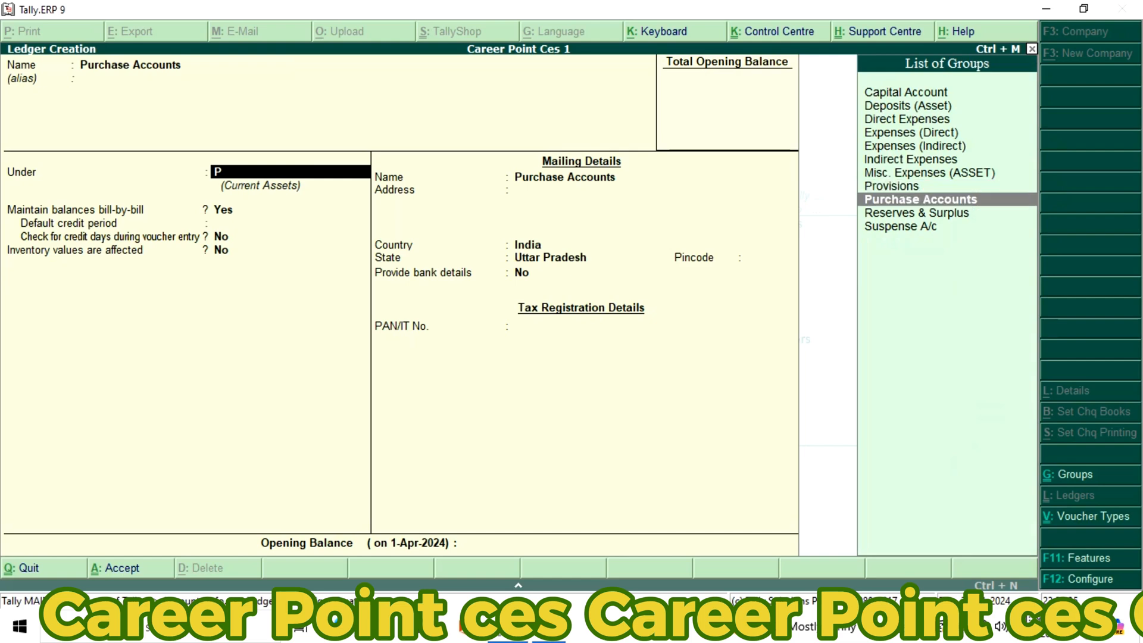
pyautogui.press('Return')
pyautogui.press('Return')
pyautogui.press('Return')
pyautogui.press('Return')
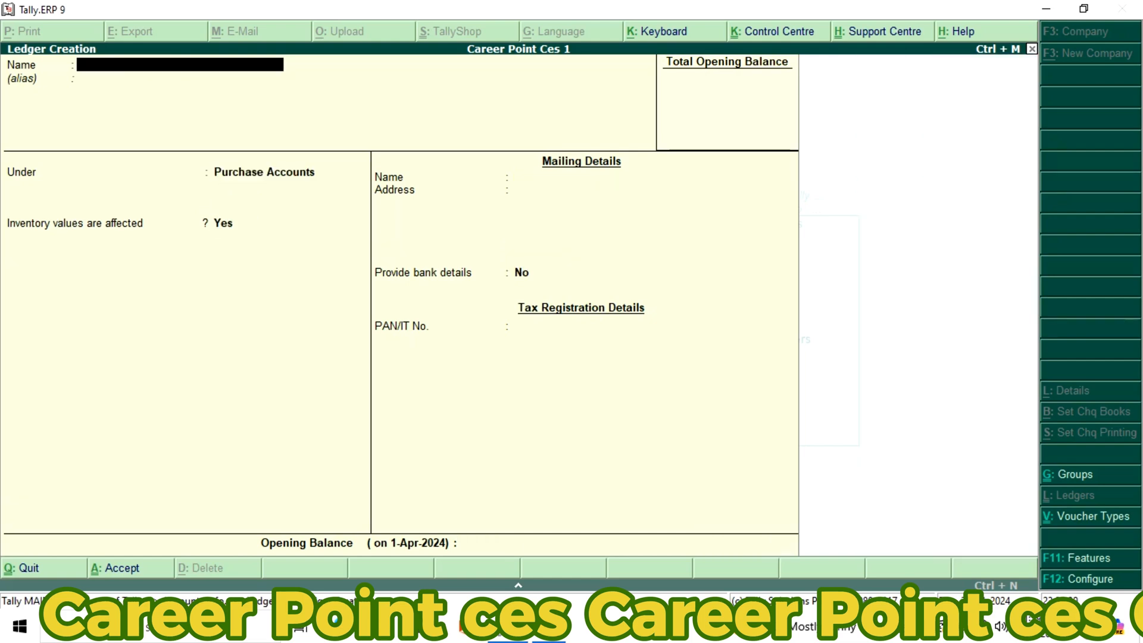
# Create a ledger named Purchase Return under Purchase Accounts, keep inventory values affected set to Yes, and save it
pyautogui.write('Purchase Ret')
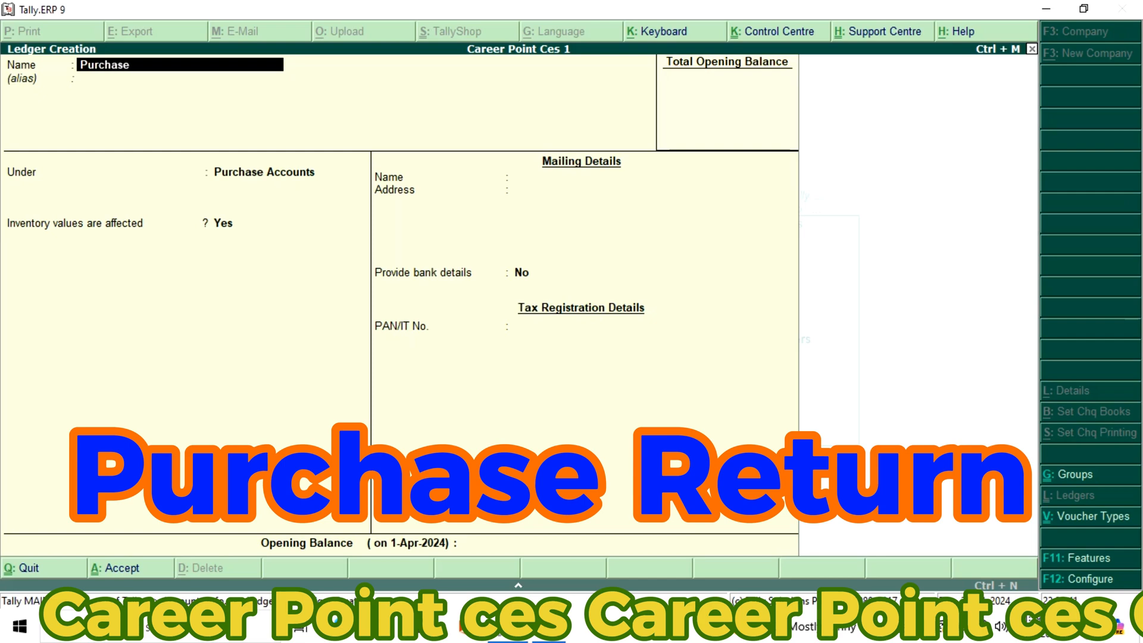
pyautogui.write('unr')
pyautogui.press('Return')
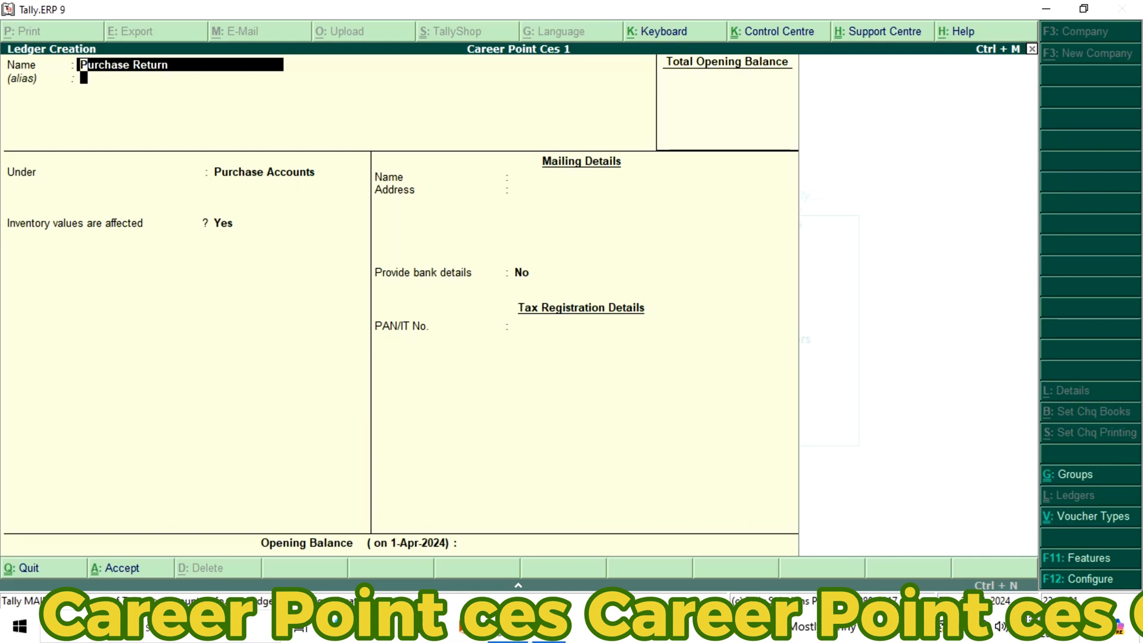
pyautogui.press('Return')
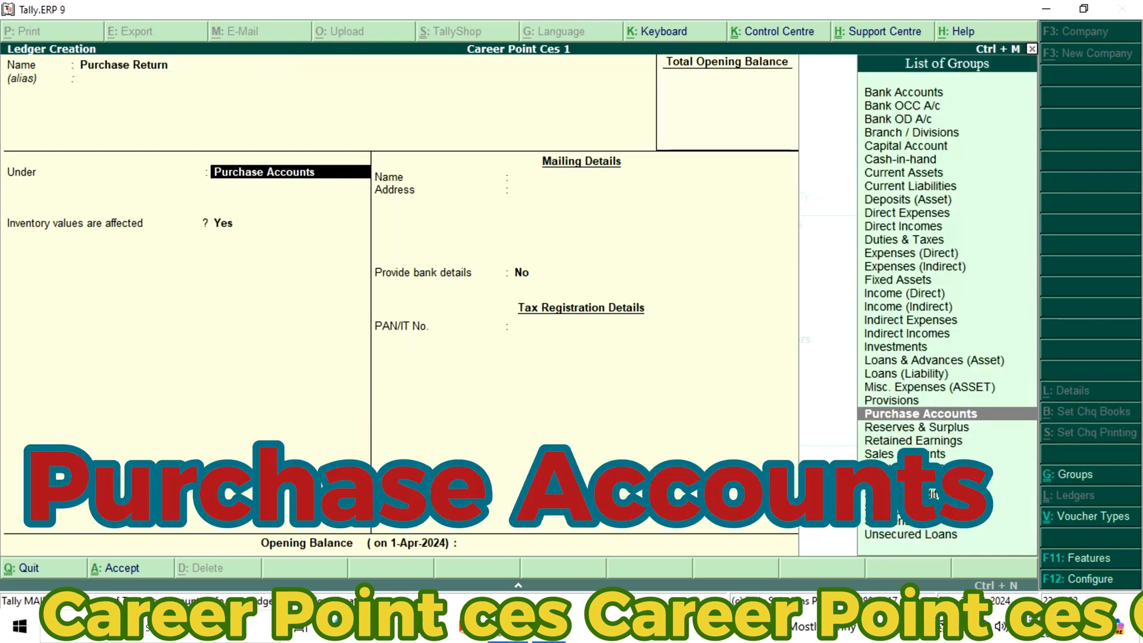
pyautogui.press('Return')
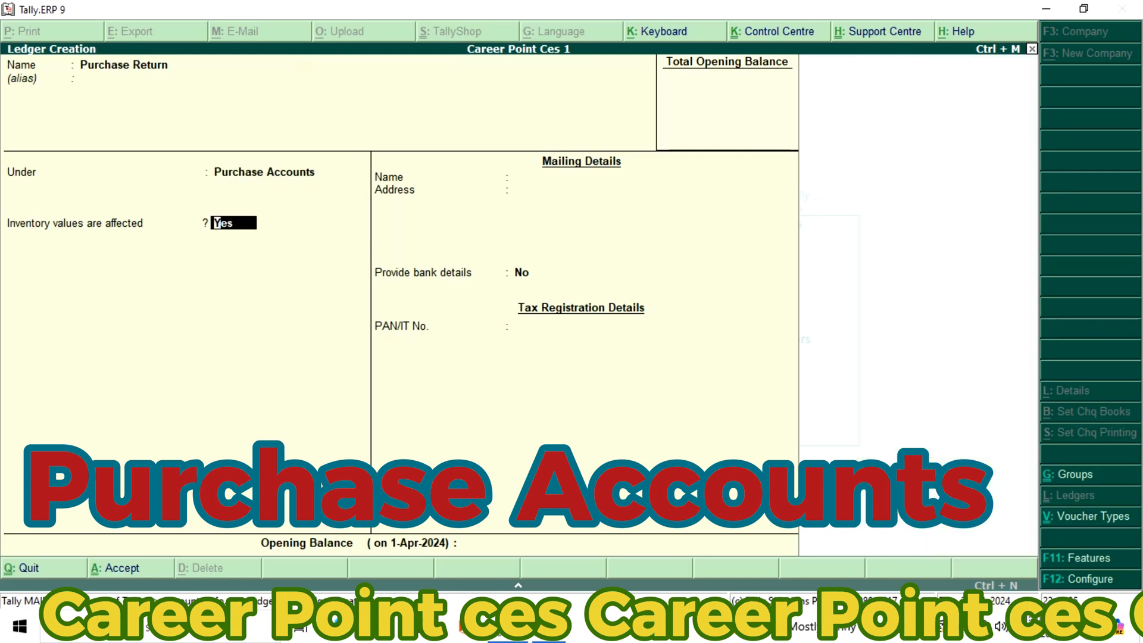
pyautogui.press('Return')
pyautogui.press('Return')
pyautogui.press('Return')
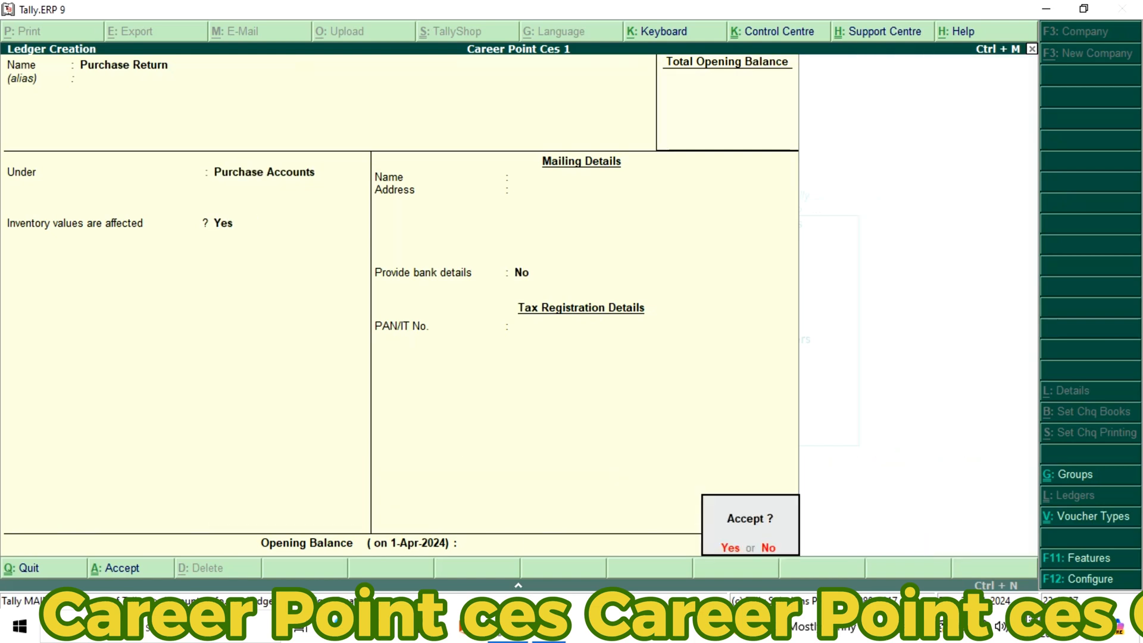
pyautogui.press('Return')
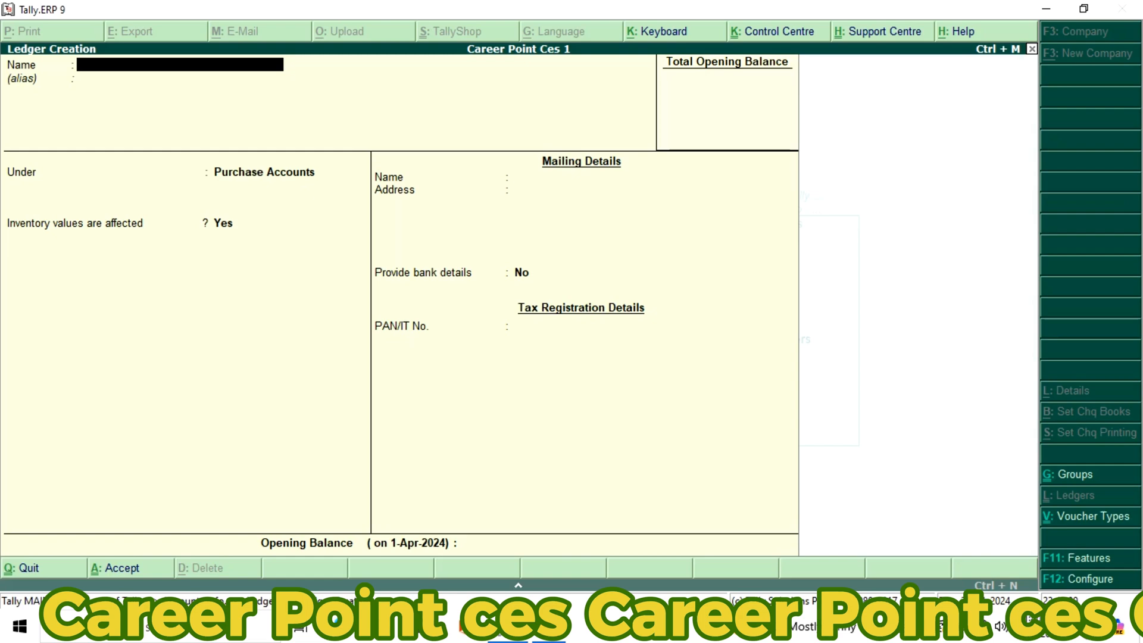
# Create a ledger named Sales Accounts under the Sales Accounts group, keep inventory values affected set to Yes, and save it
pyautogui.write('Sale')
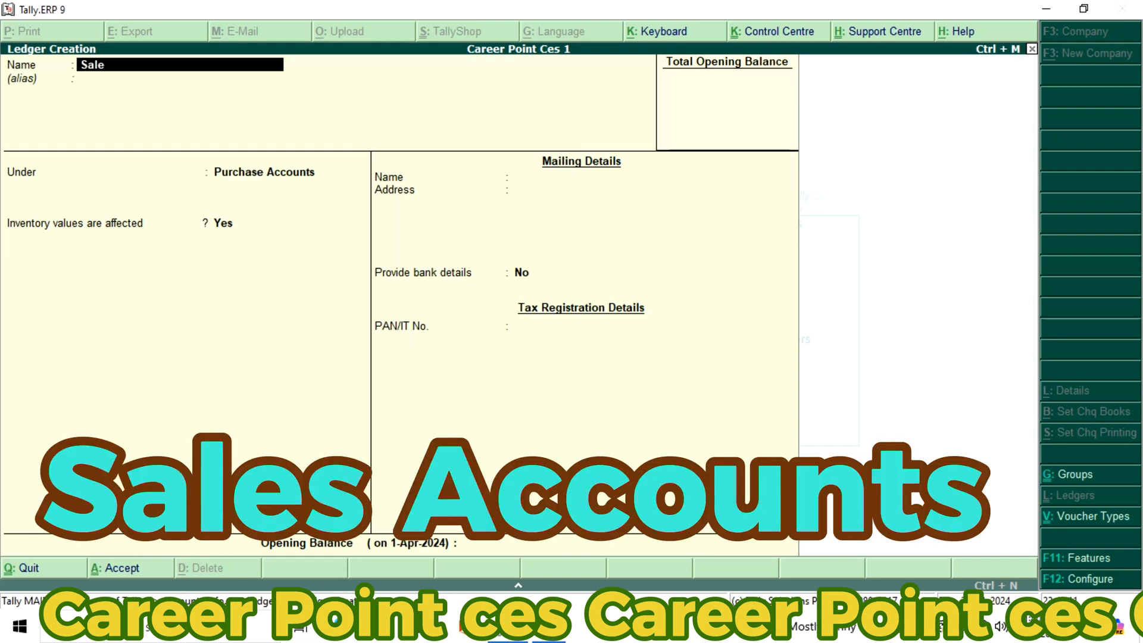
pyautogui.write('s accounts')
pyautogui.press('Return')
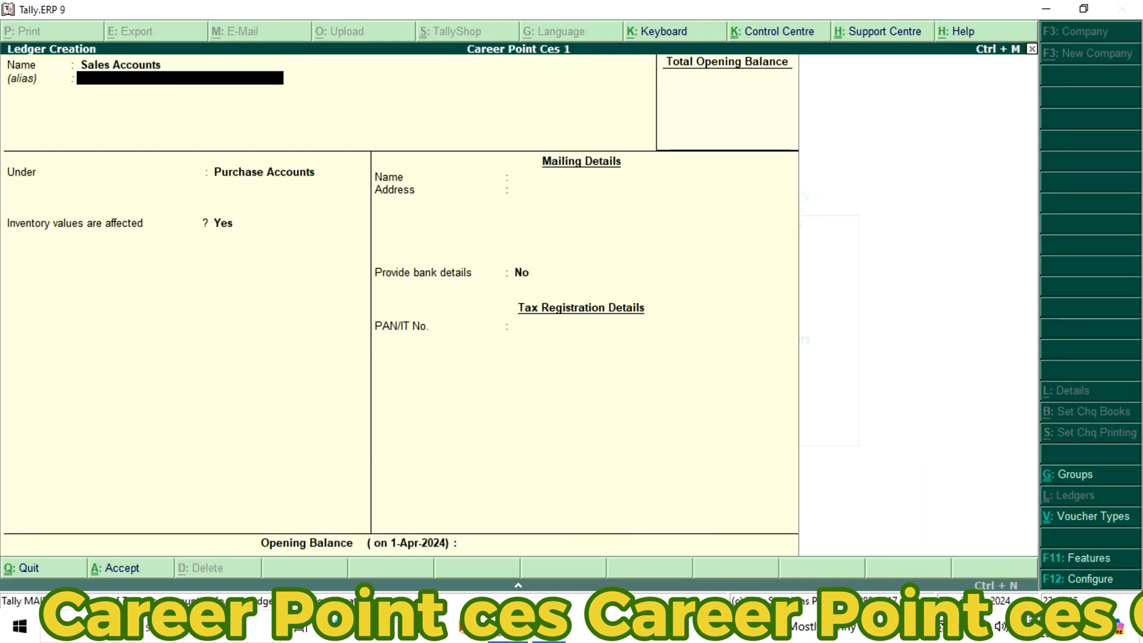
pyautogui.press('Return')
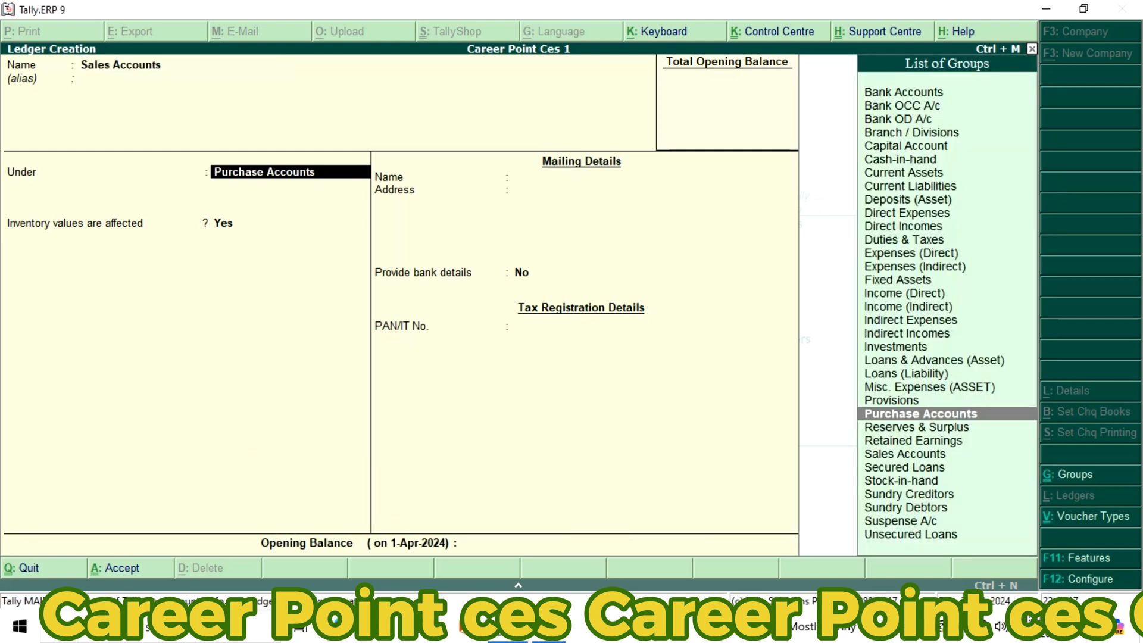
pyautogui.write('S')
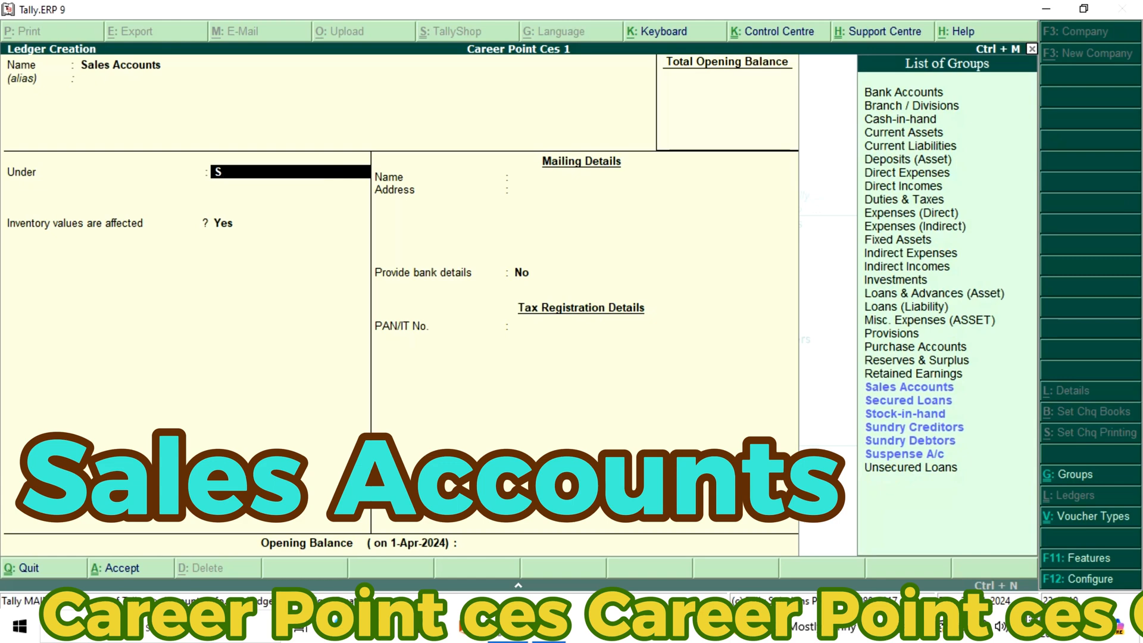
pyautogui.press('Return')
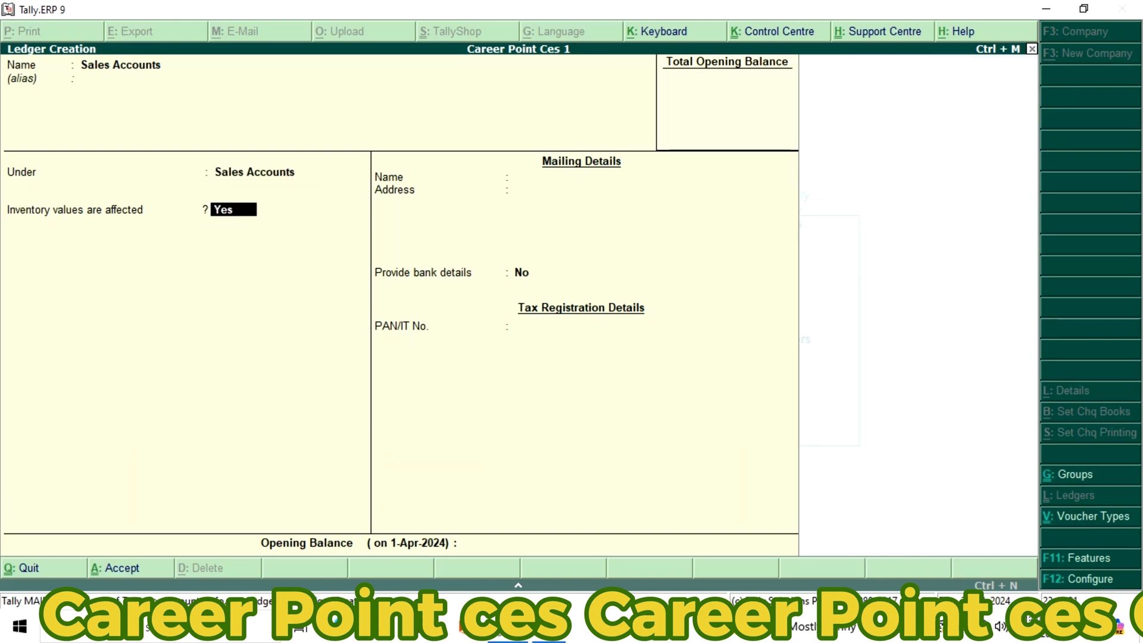
pyautogui.press('Return')
pyautogui.press('Return')
pyautogui.press('Return')
pyautogui.write('n')
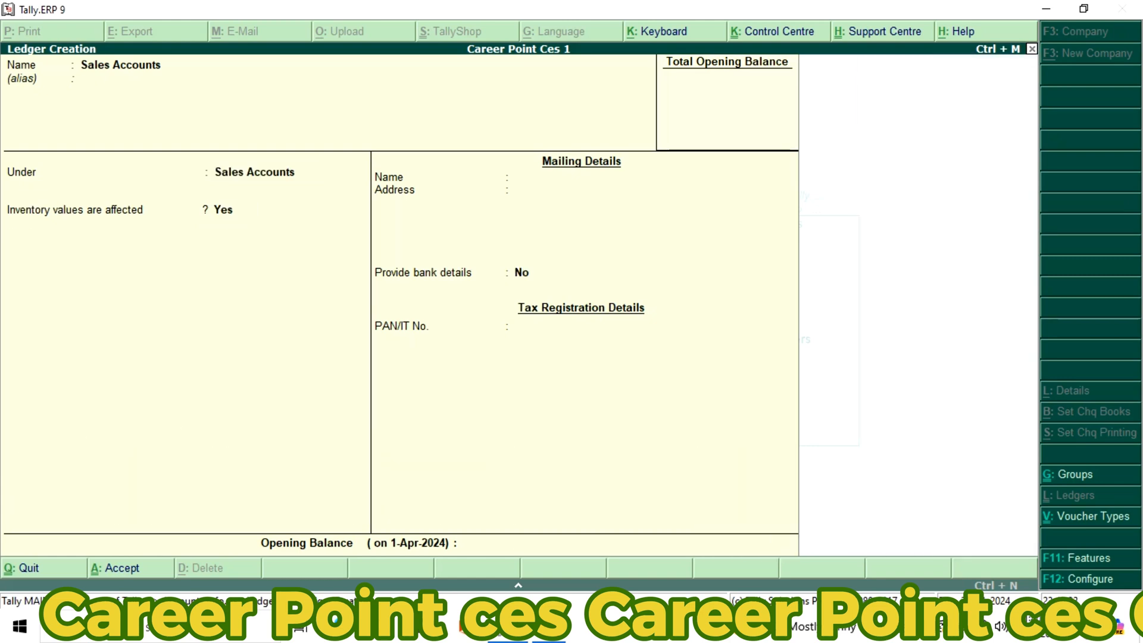
pyautogui.write('Sales')
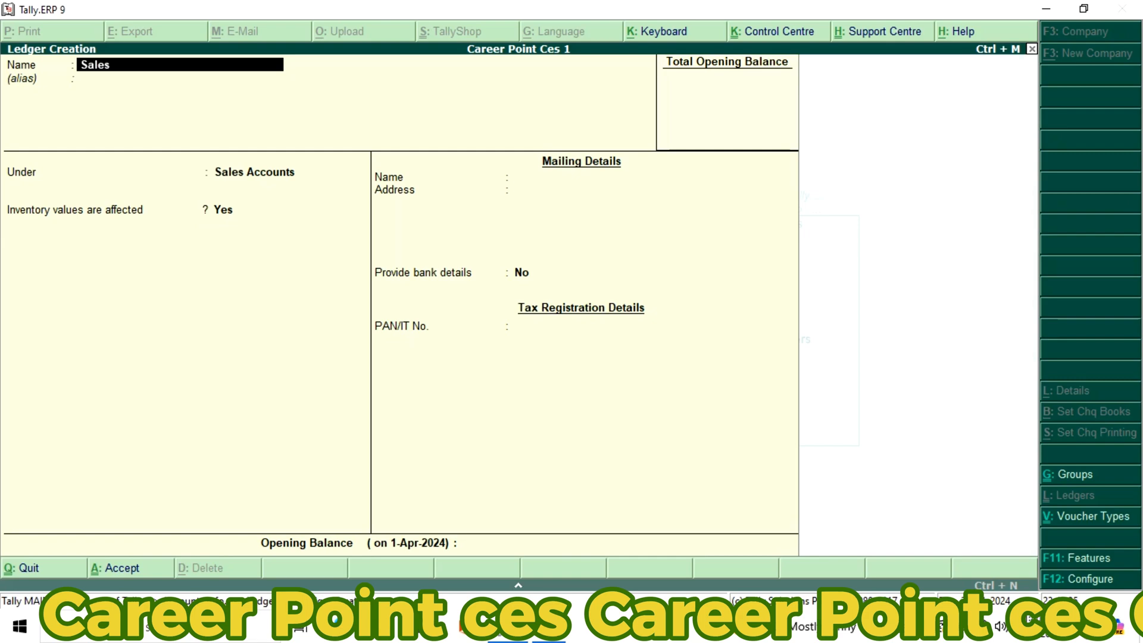
pyautogui.write(' Rte')
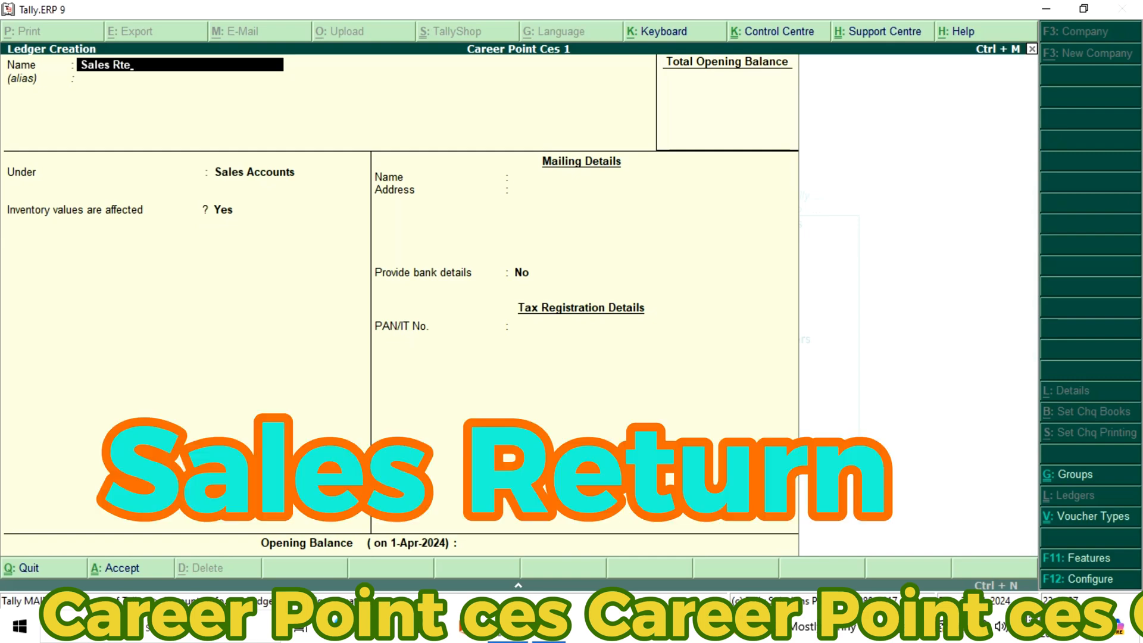
# Name the next new ledger Sales Return and leave its alias blank
pyautogui.press('BackSpace')
pyautogui.press('BackSpace')
pyautogui.write('etu')
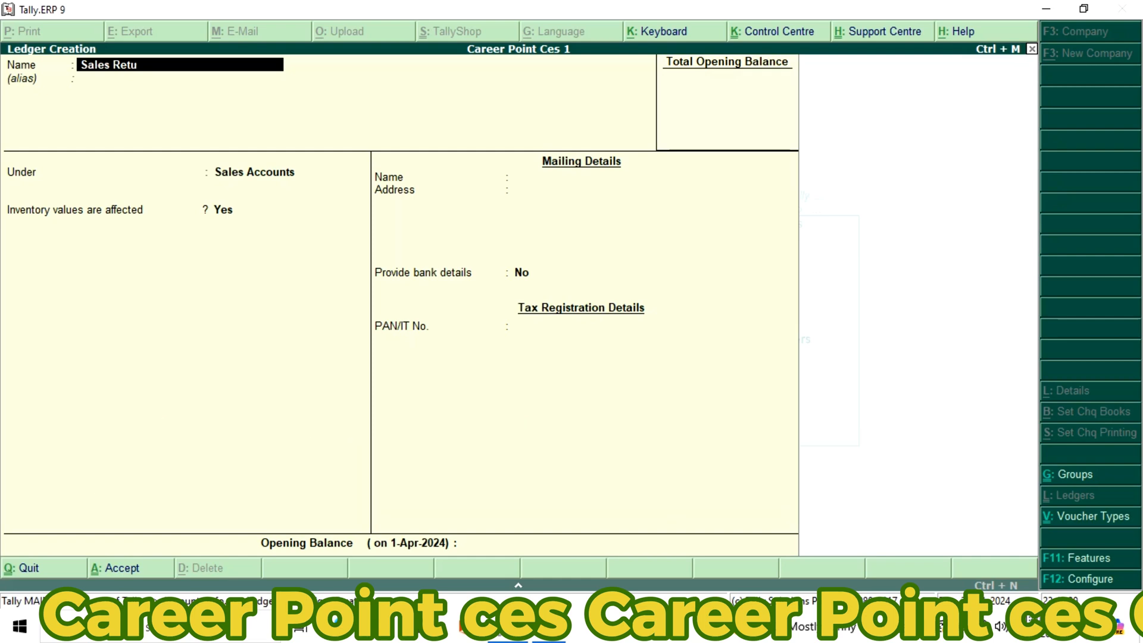
pyautogui.write('rn')
pyautogui.press('Return')
# Keep the Sales Return ledger's inventory values affected set to Yes and save it with the remaining defaults
pyautogui.press('Return')
pyautogui.press('Return')
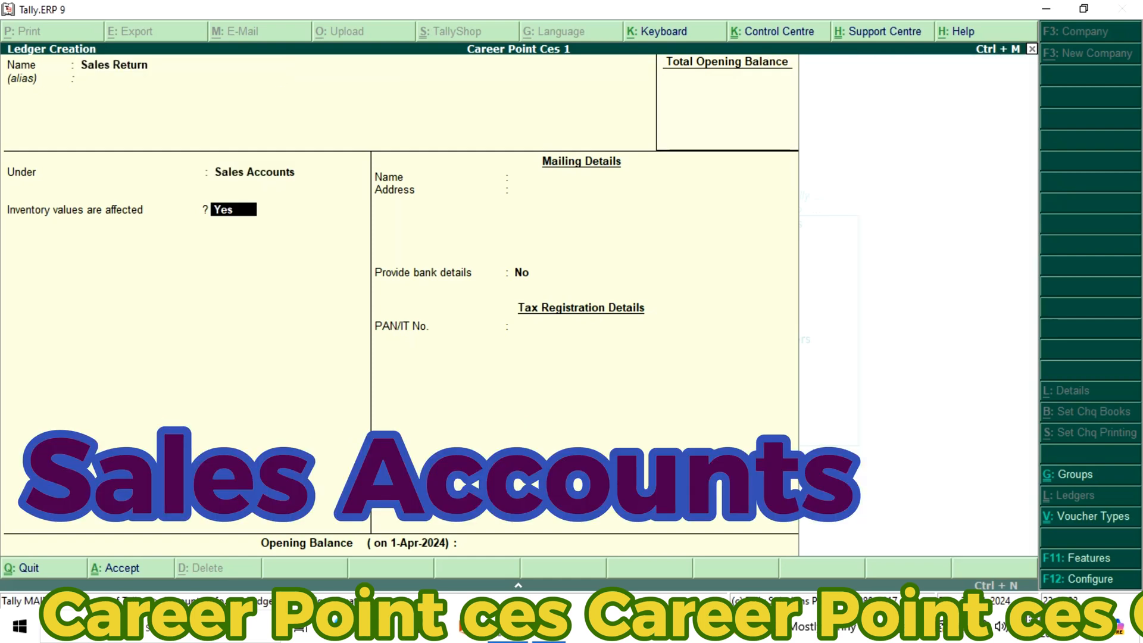
pyautogui.press('Return')
pyautogui.press('Return')
pyautogui.press('Return')
pyautogui.press('Return')
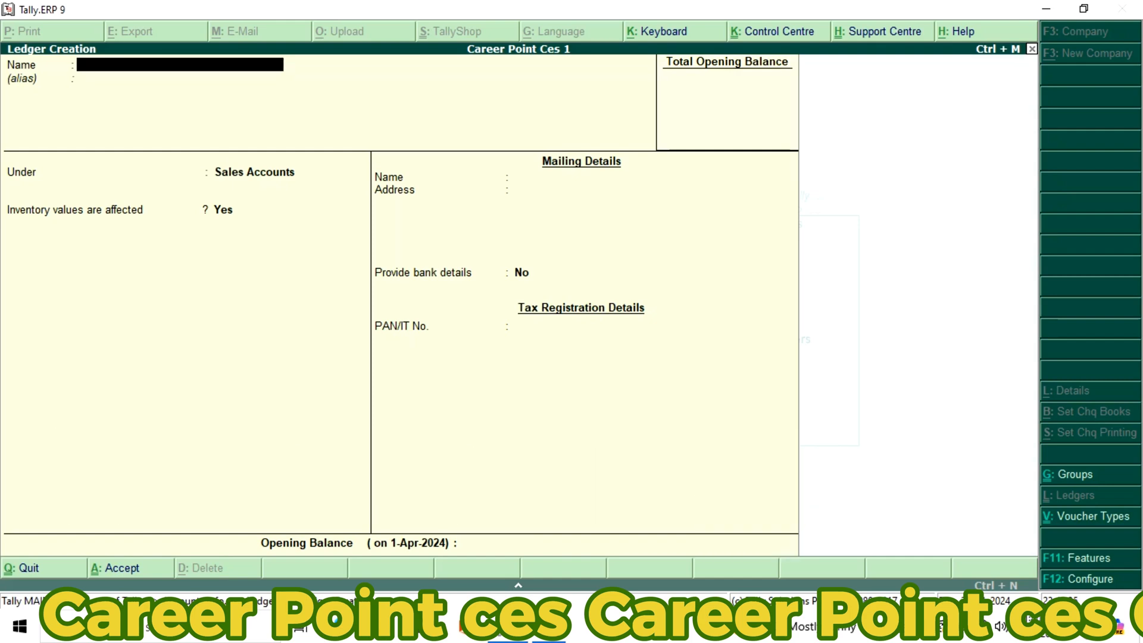
# Name the next new ledger Career Point Ces C/A and leave its alias blank
pyautogui.write('Career Point Ces')
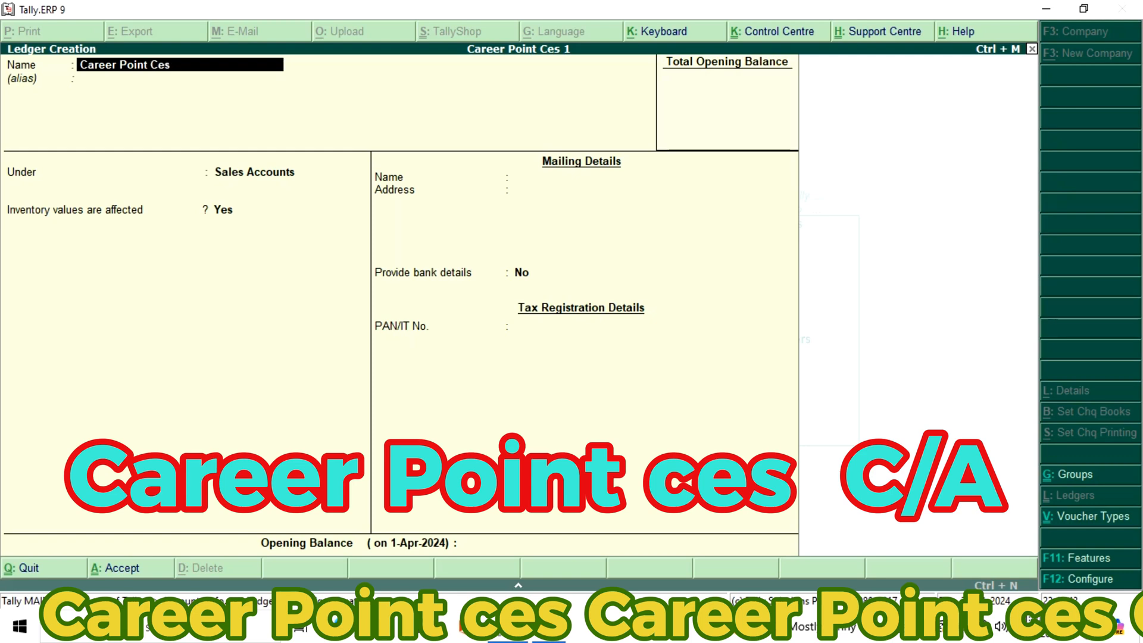
pyautogui.write(' C')
pyautogui.write('/A')
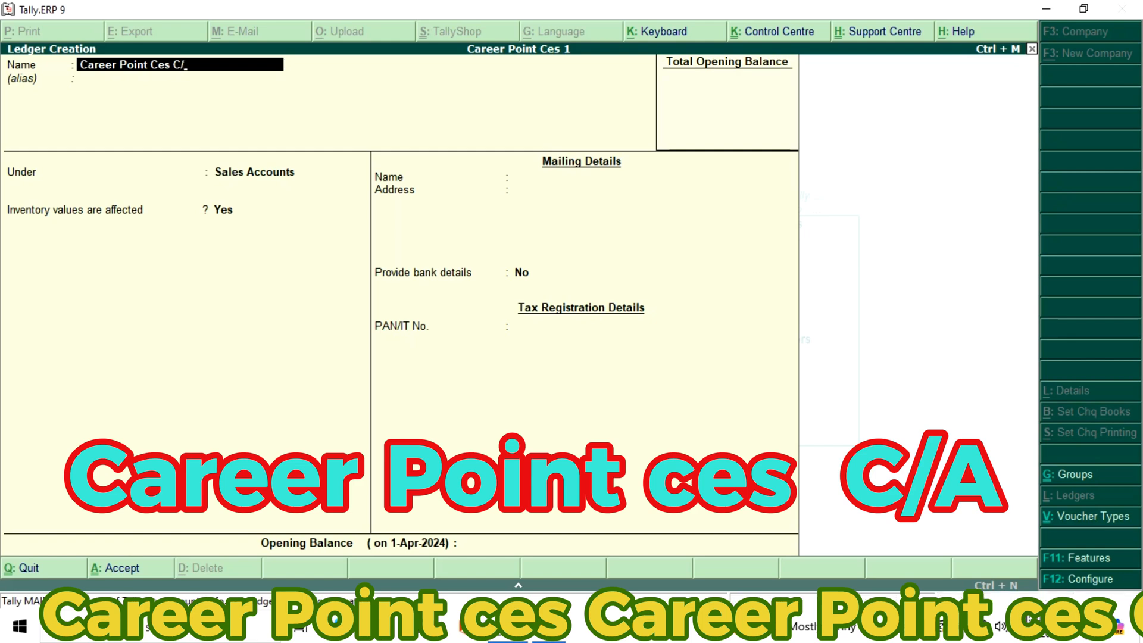
pyautogui.press('Return')
pyautogui.press('Return')
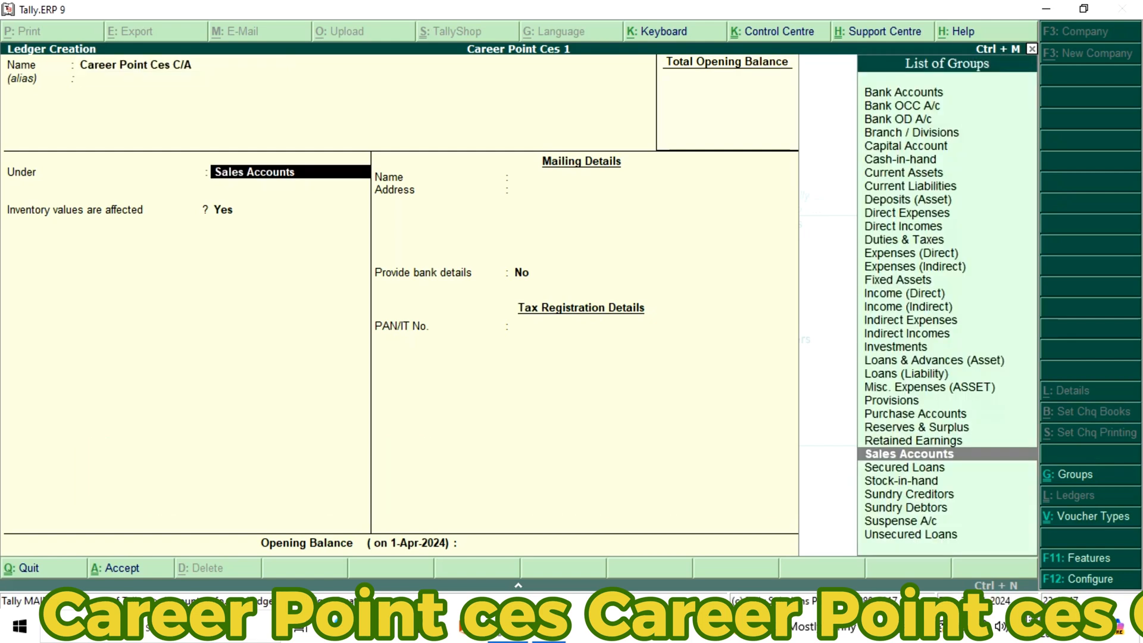
# Place the Career Point Ces C/A ledger under Capital Account, save it with the default details, and return to the Gateway of Tally
pyautogui.write('C')
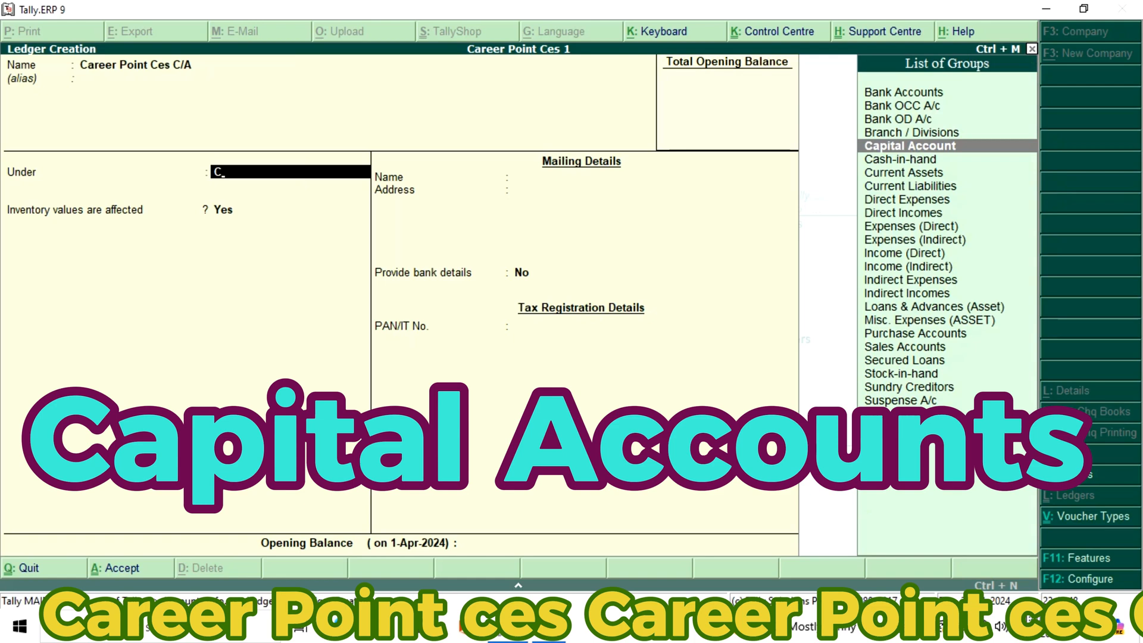
pyautogui.press('Return')
pyautogui.press('Return')
pyautogui.press('Return')
pyautogui.press('Return')
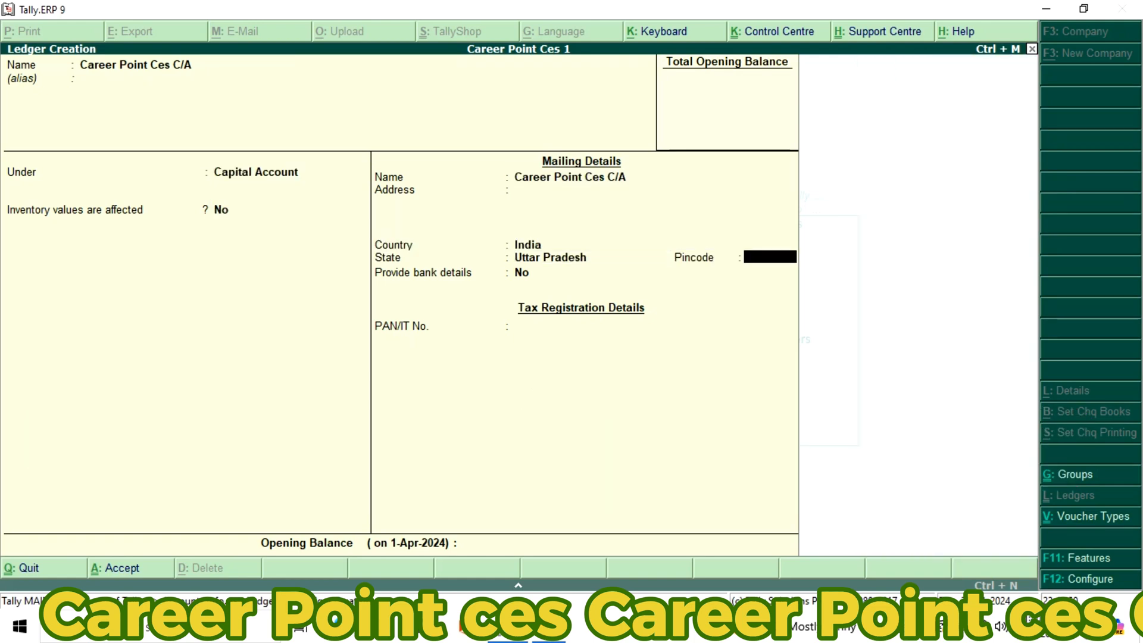
pyautogui.press('Return')
pyautogui.press('Return')
pyautogui.press('Return')
pyautogui.press('Return')
pyautogui.press('Return')
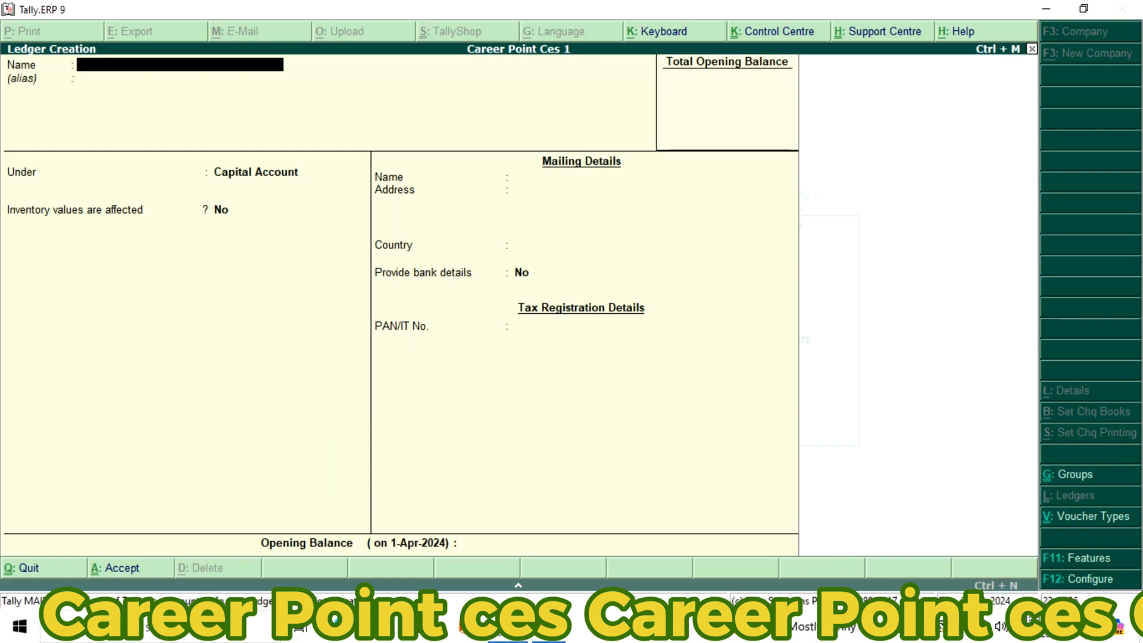
pyautogui.press('Escape')
pyautogui.press('y')
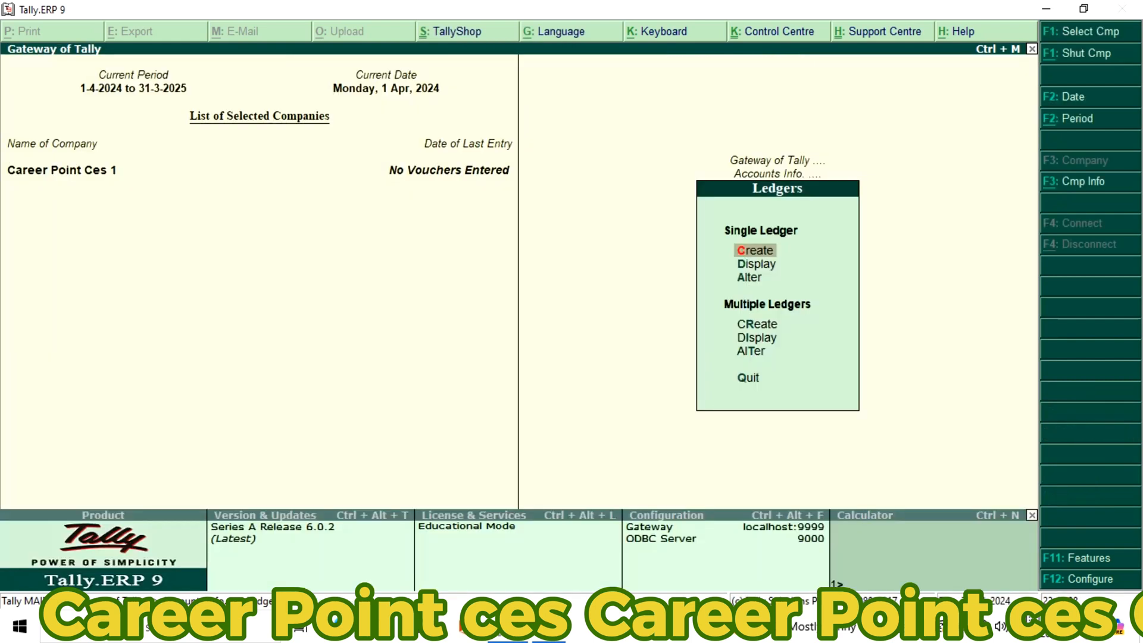
pyautogui.press('Escape')
pyautogui.press('Escape')
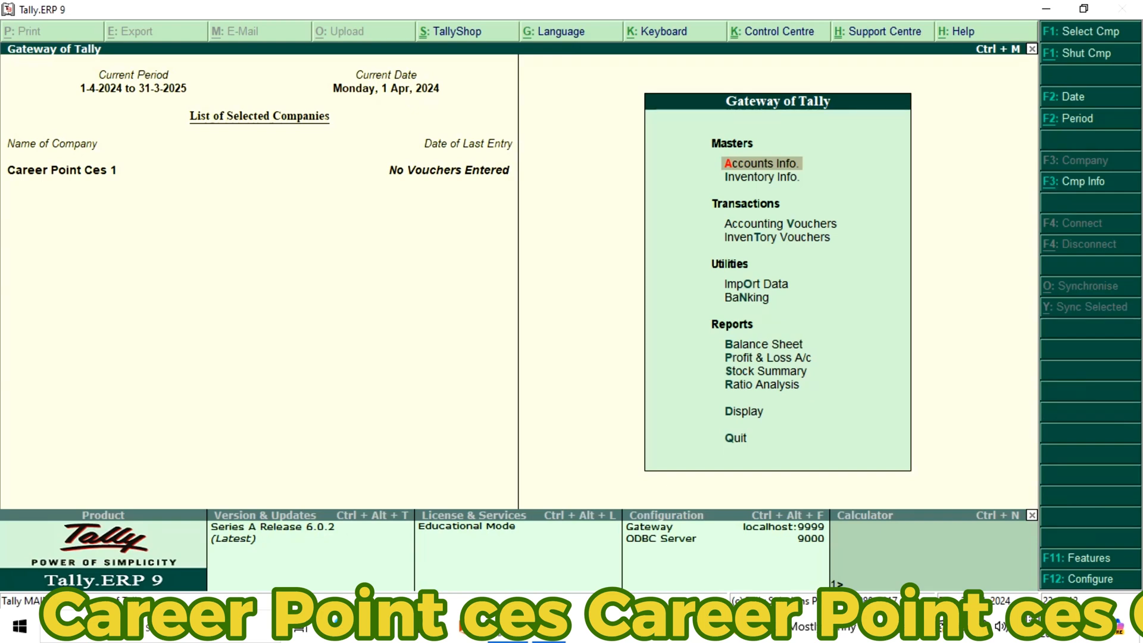
# Start a new single stock group in the inventory masters, named Electronics with no alias
pyautogui.press('Down')
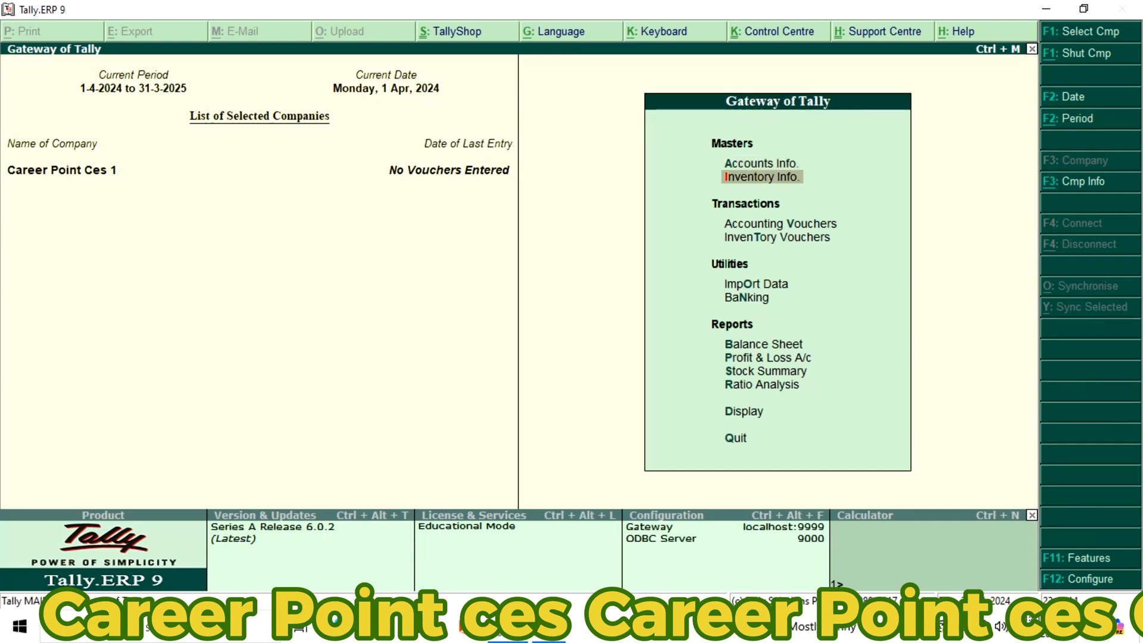
pyautogui.press('Return')
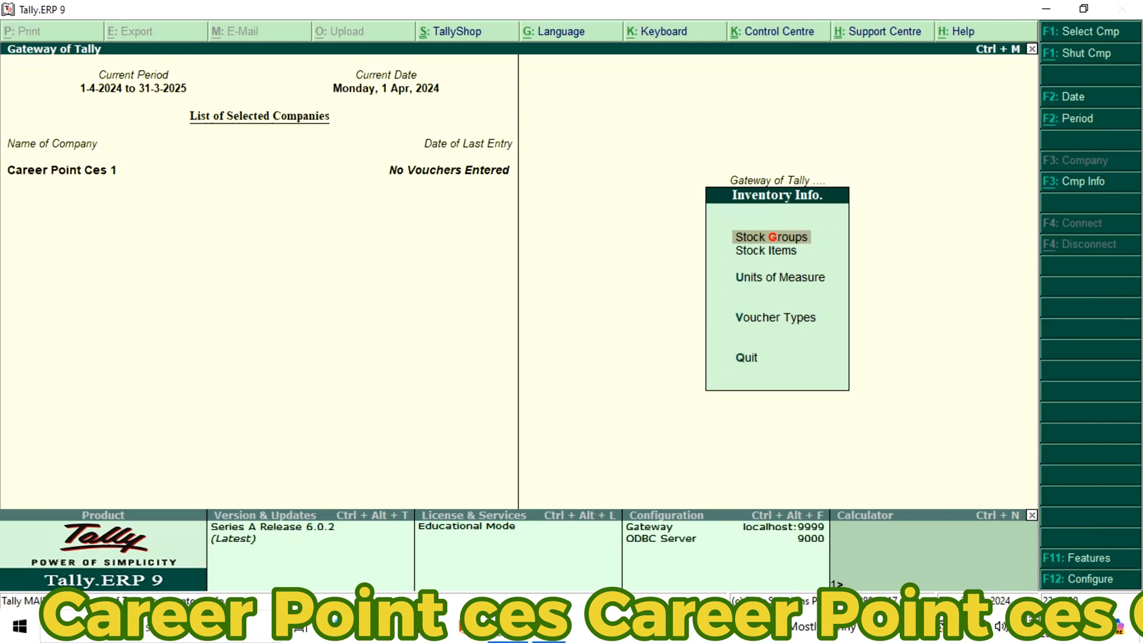
pyautogui.press('Down')
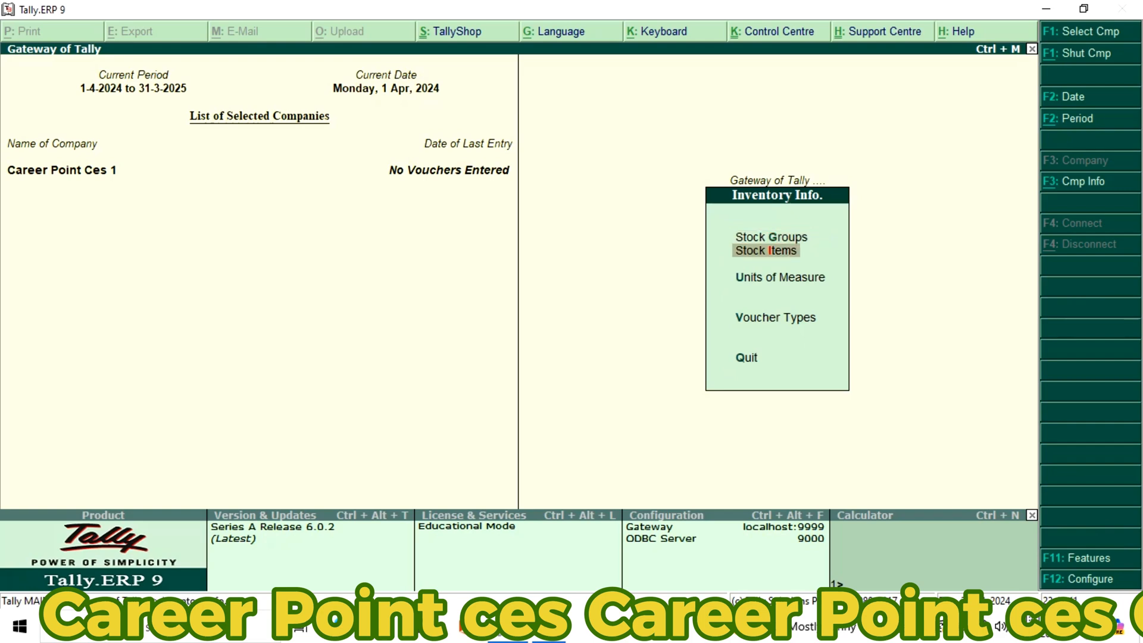
pyautogui.press('Up')
pyautogui.press('Return')
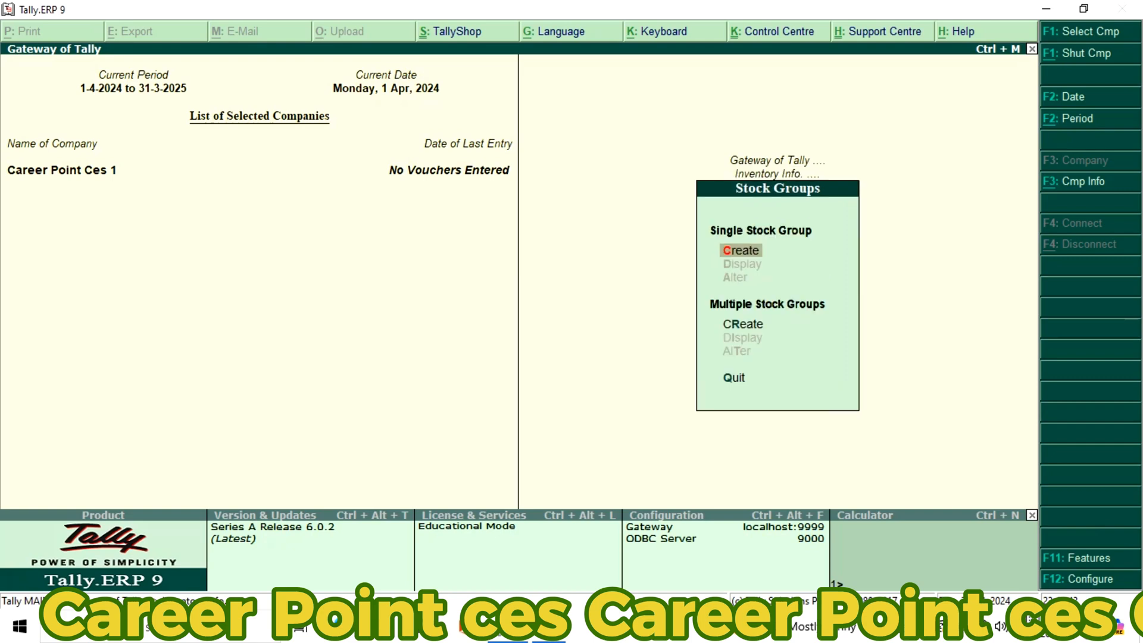
pyautogui.press('Return')
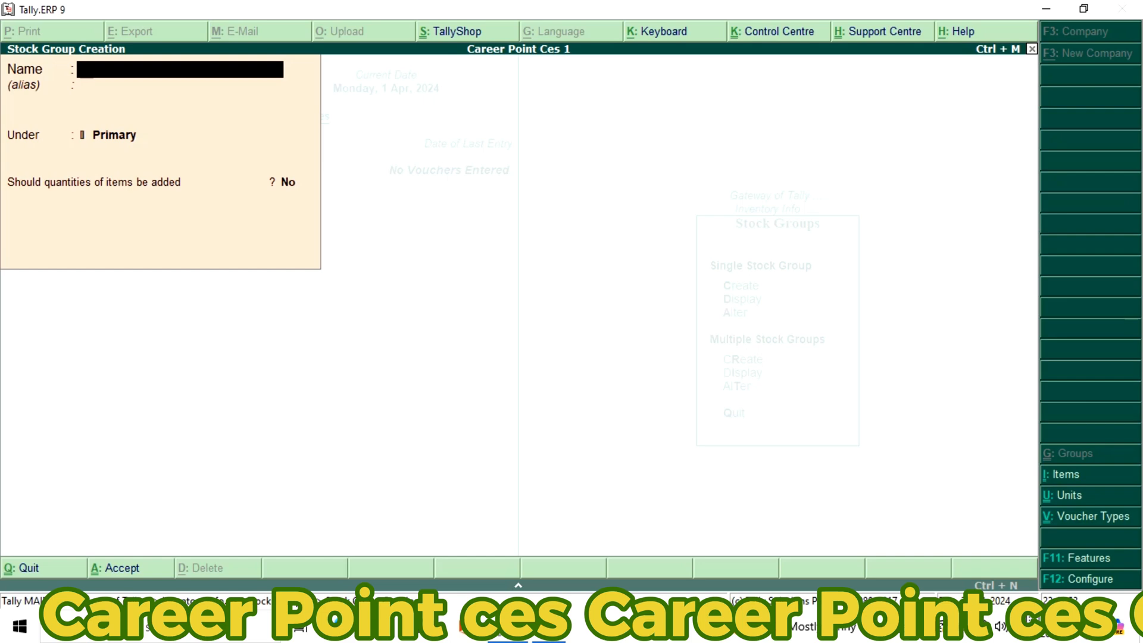
pyautogui.write('Electronics')
pyautogui.press('Return')
pyautogui.press('Return')
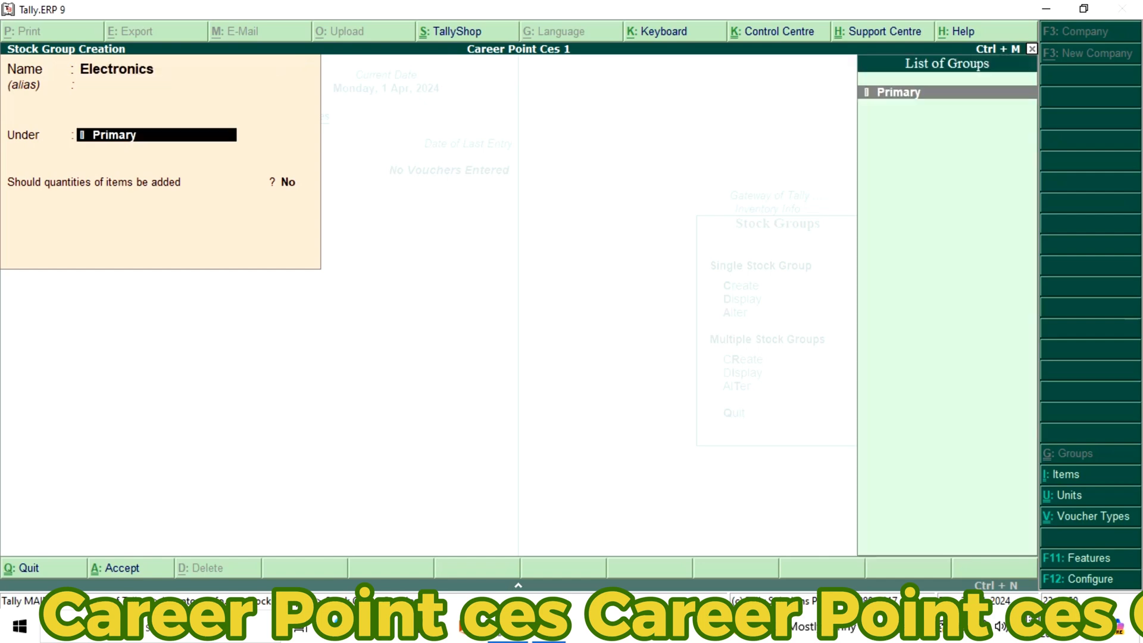
# Keep the Electronics stock group under Primary without adding item quantities, save it, and leave stock group creation
pyautogui.press('Return')
pyautogui.press('Return')
pyautogui.press('Return')
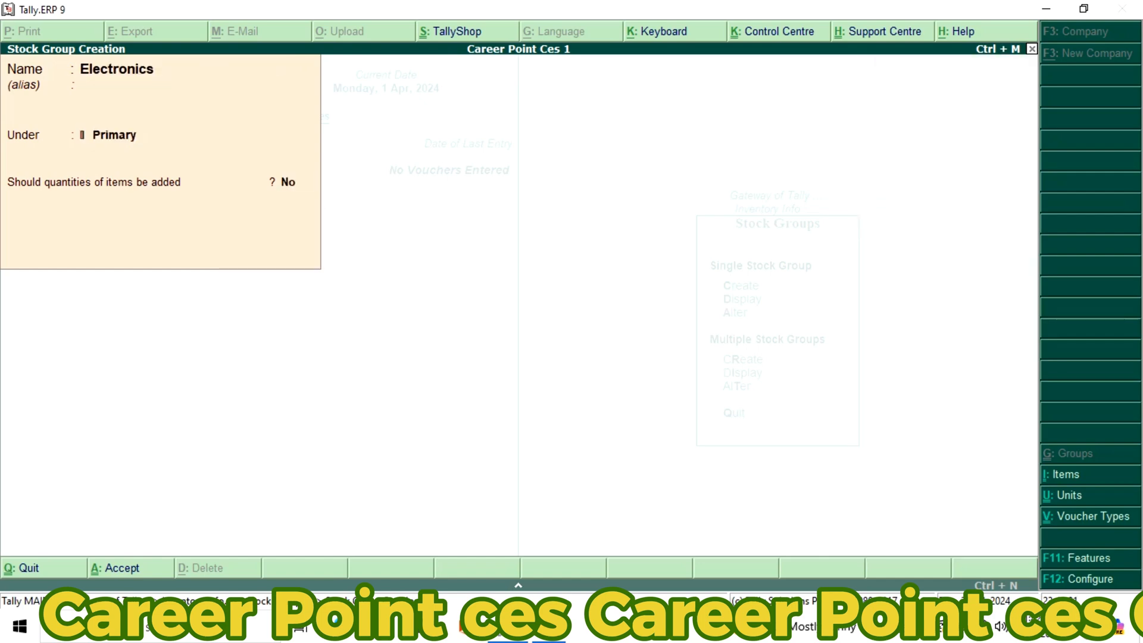
pyautogui.press('Escape')
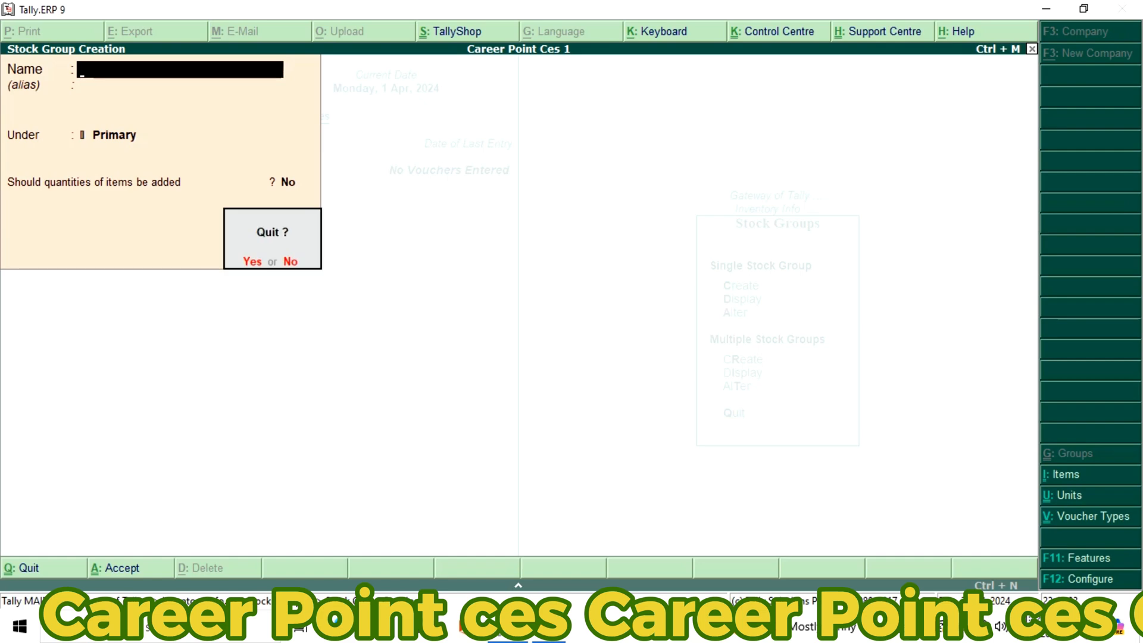
pyautogui.press('Return')
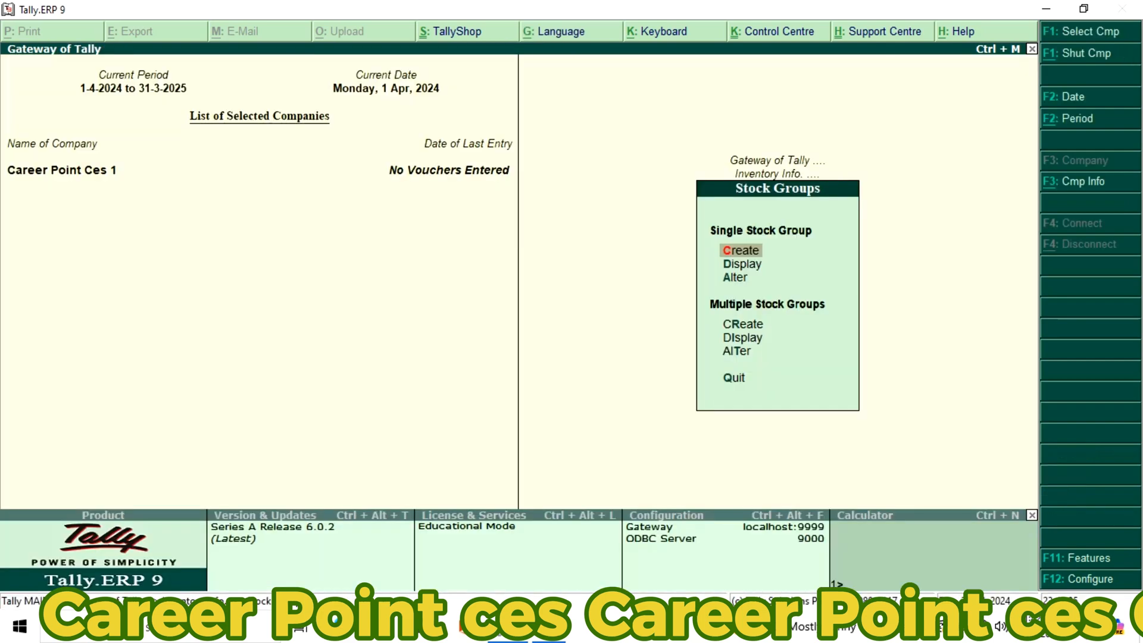
pyautogui.press('Escape')
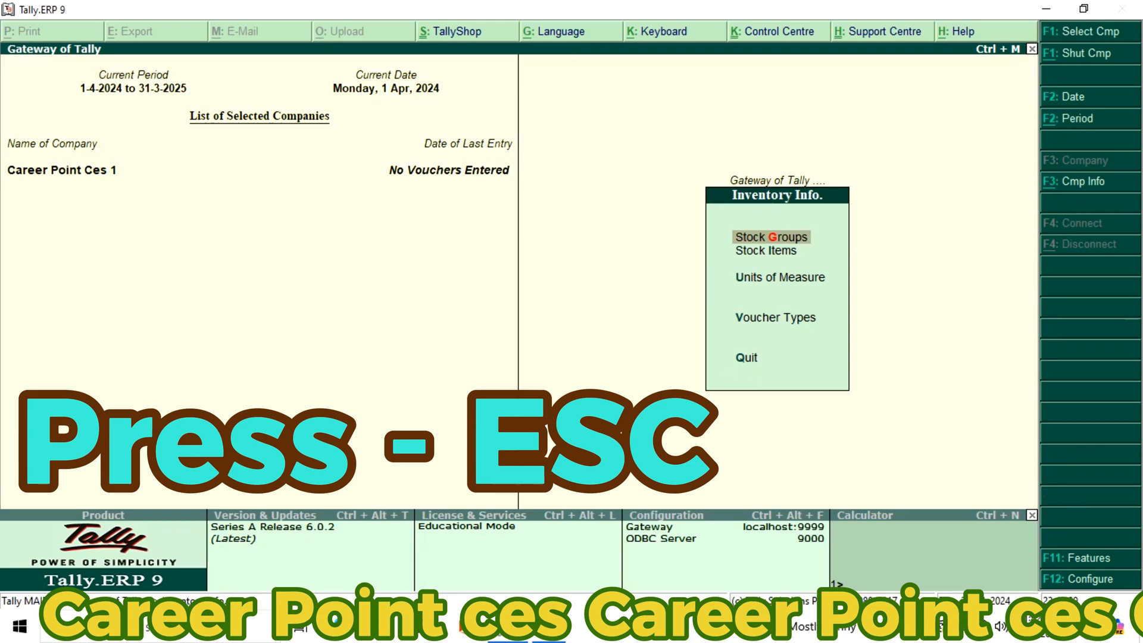
# Start a new simple unit of measure with the symbol pcs
pyautogui.press('Down')
pyautogui.press('Down')
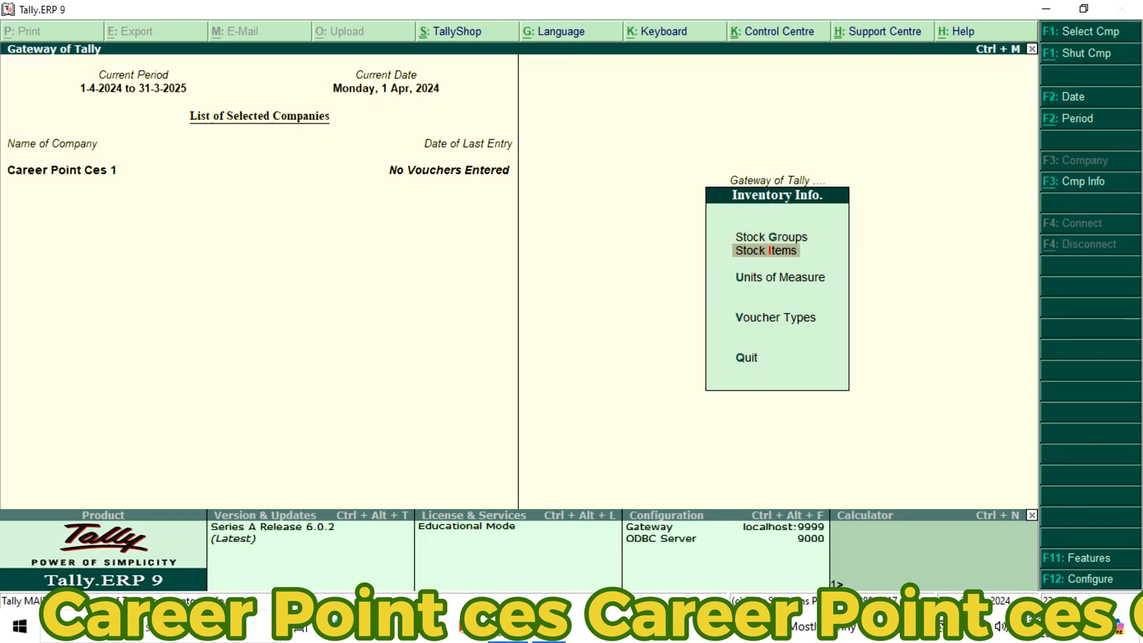
pyautogui.press('Return')
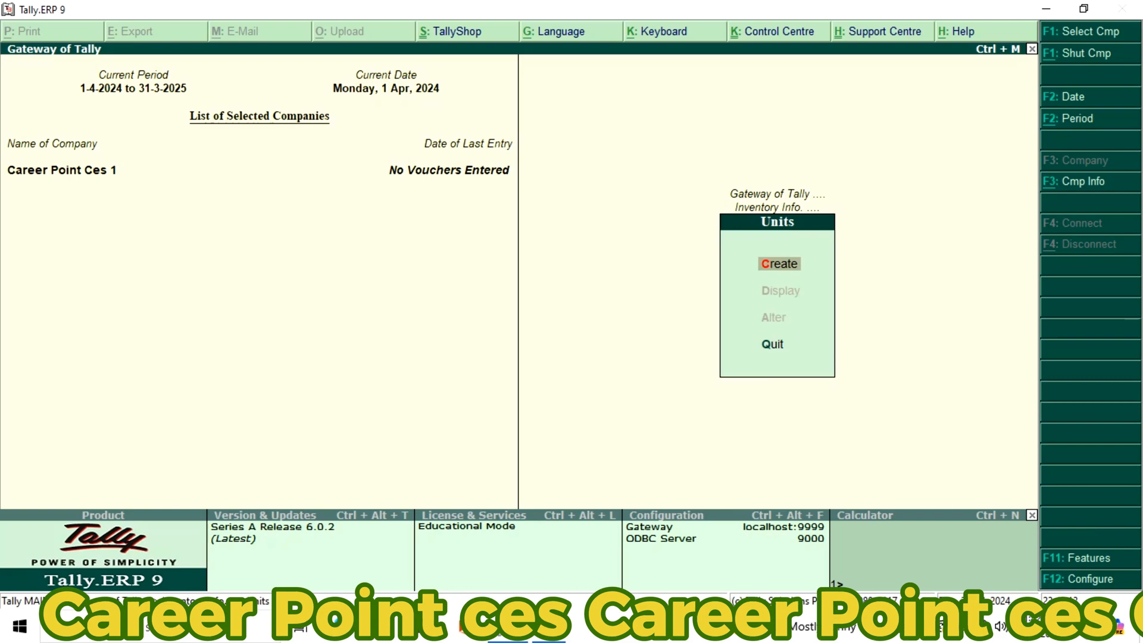
pyautogui.press('Return')
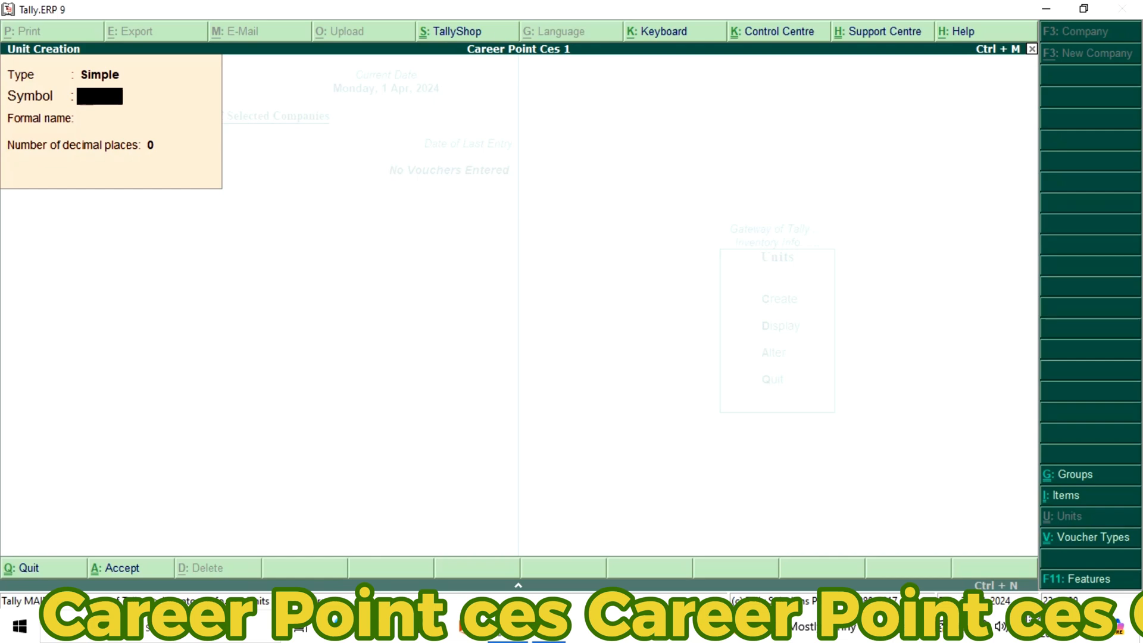
pyautogui.write('pcs')
pyautogui.press('Return')
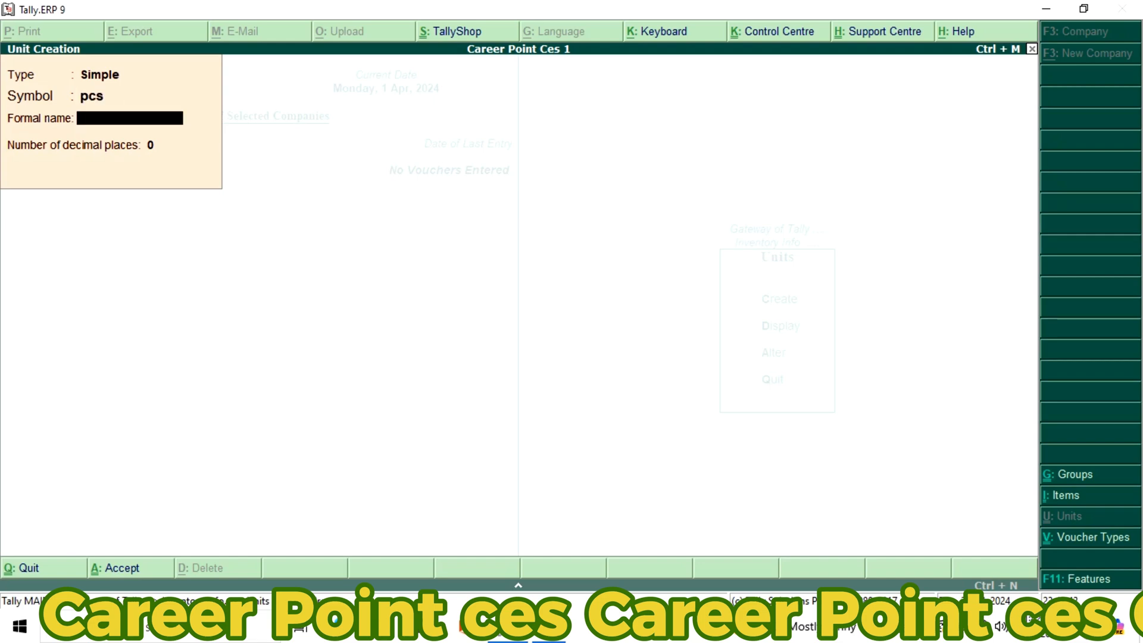
# Give the pcs unit the formal name Pieces, keep 0 decimal places, save it, and leave unit creation
pyautogui.write('Pieces')
pyautogui.press('Return')
pyautogui.press('Return')
pyautogui.press('Return')
pyautogui.press('Escape')
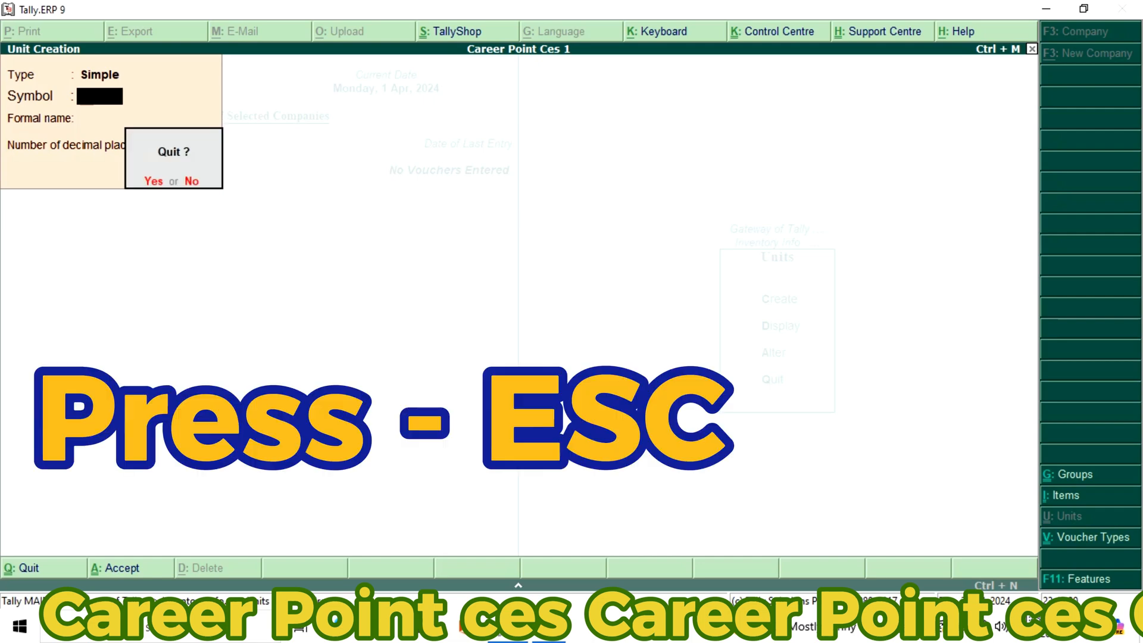
pyautogui.press('y')
pyautogui.press('Escape')
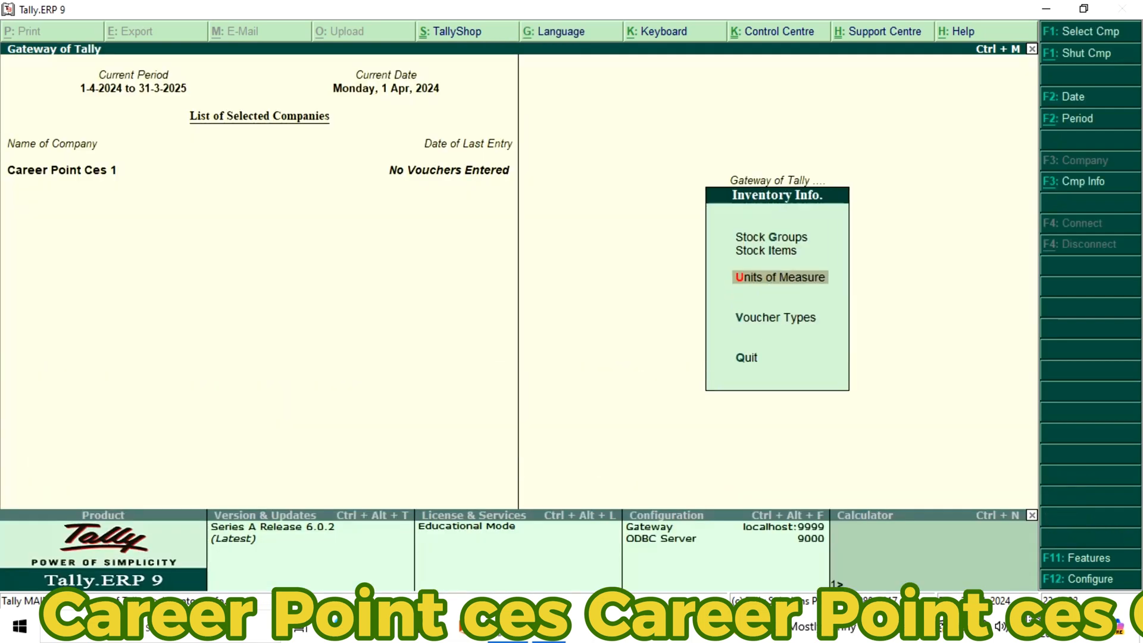
# Start a new single stock item in the inventory masters, named LCD with no alias
pyautogui.press('Up')
pyautogui.press('Return')
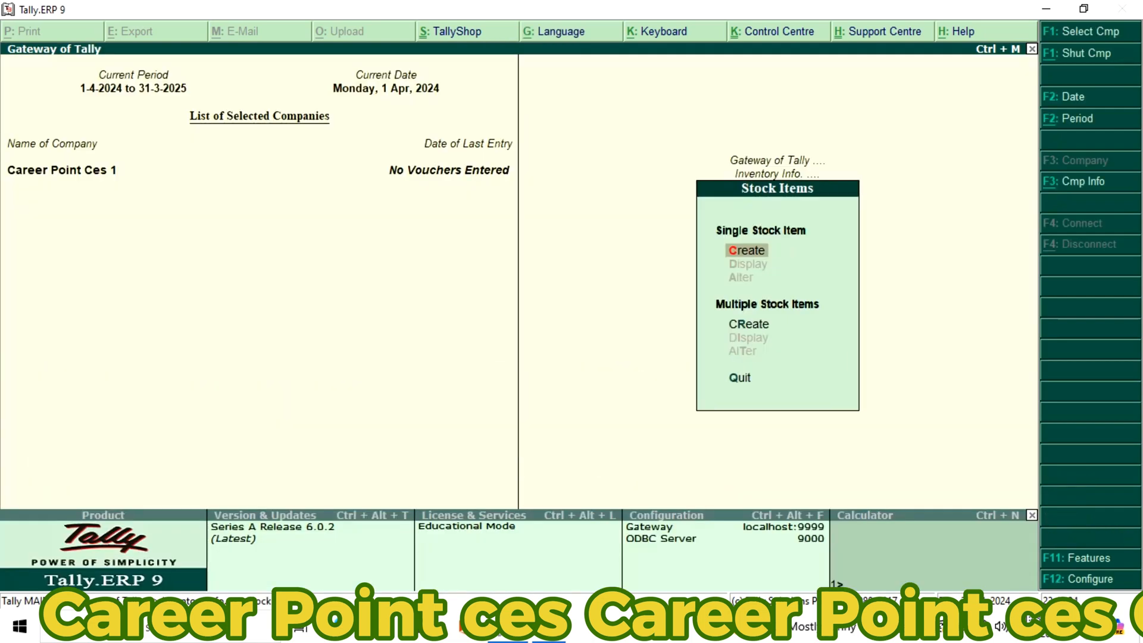
pyautogui.press('Return')
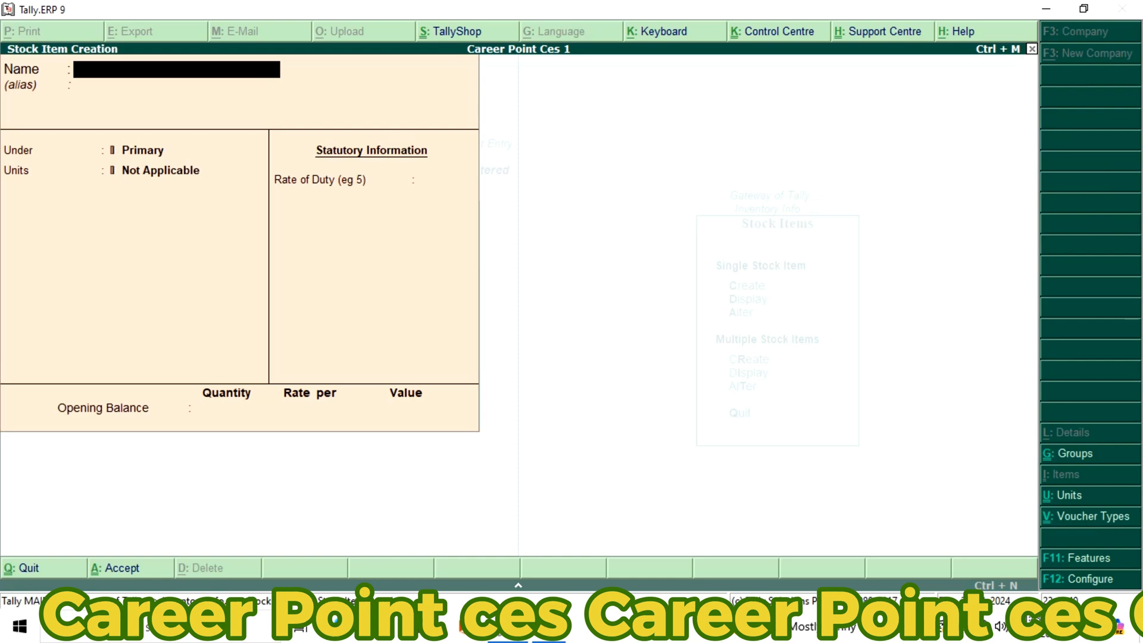
pyautogui.write('LCD')
pyautogui.press('Return')
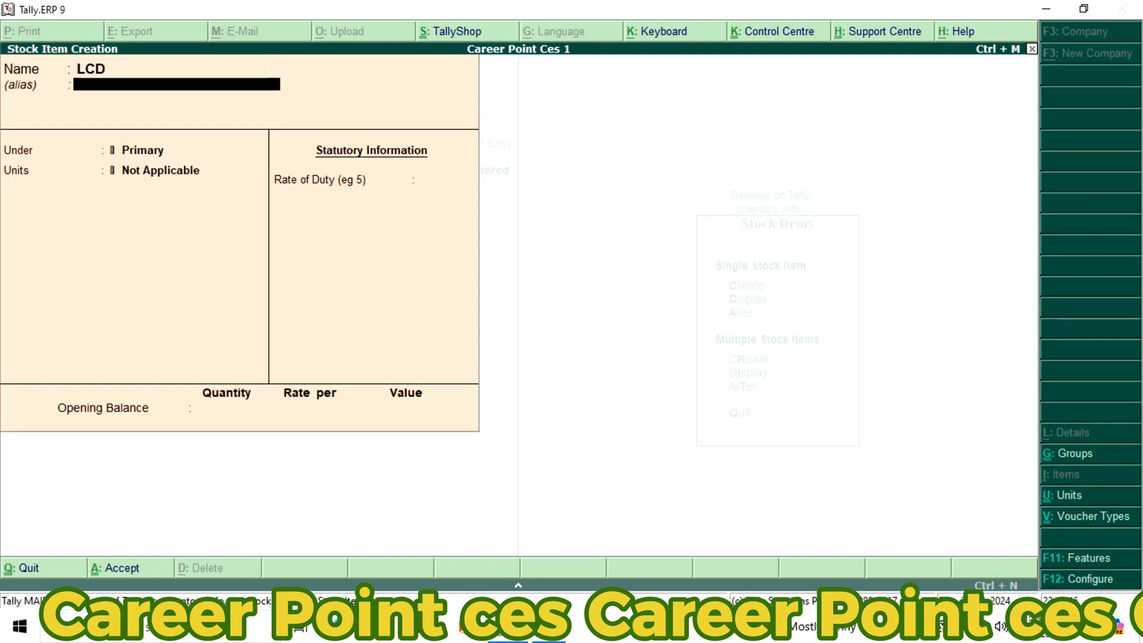
pyautogui.press('Return')
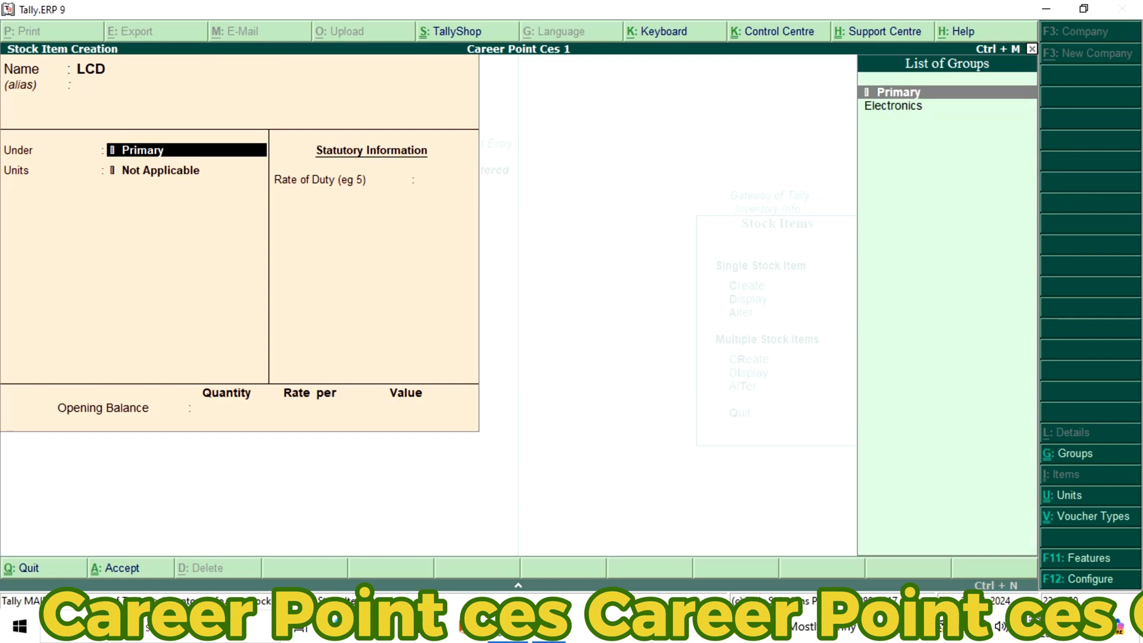
# Place the LCD item under Electronics with unit pcs, no duty rate or opening balance, save it, and return to the Gateway of Tally
pyautogui.press('Down')
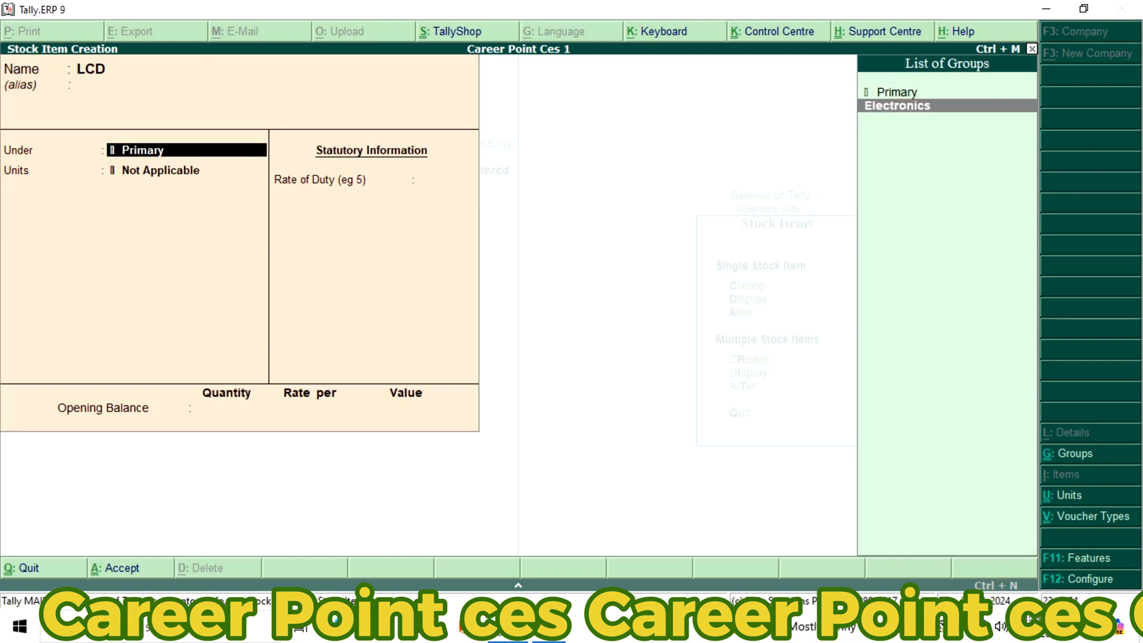
pyautogui.press('Return')
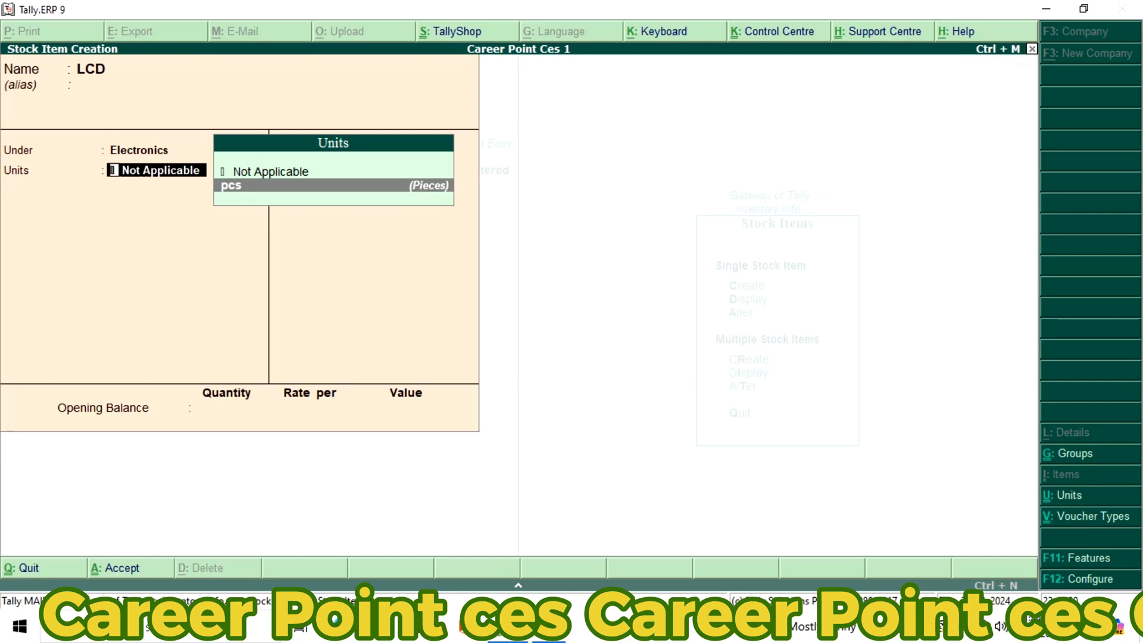
pyautogui.press('Return')
pyautogui.press('Return')
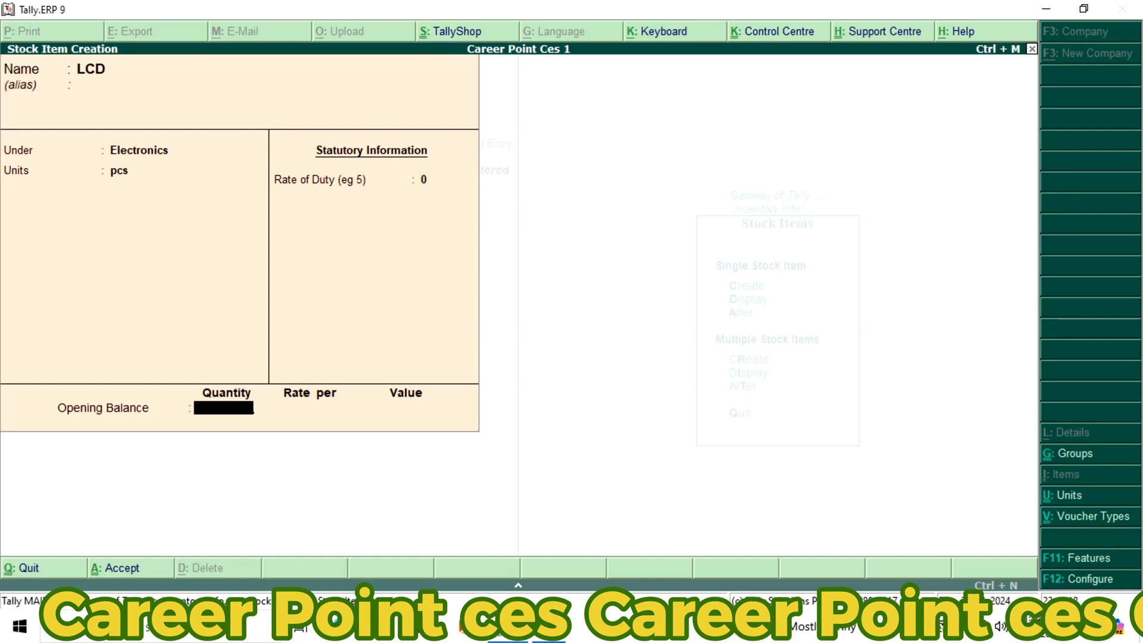
pyautogui.press('Return')
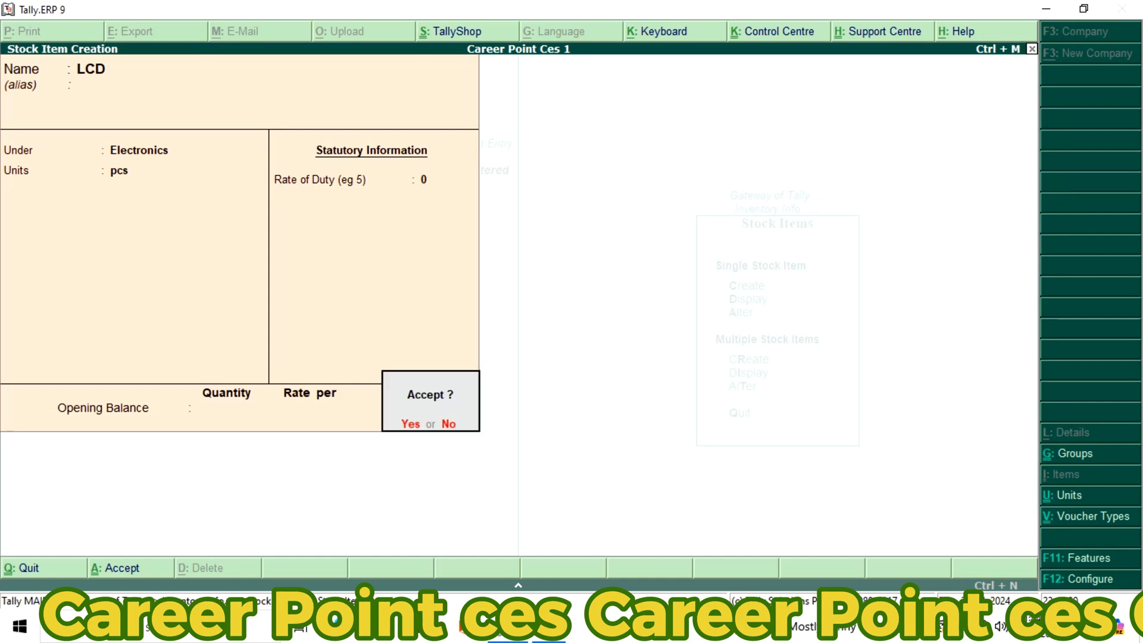
pyautogui.press('Return')
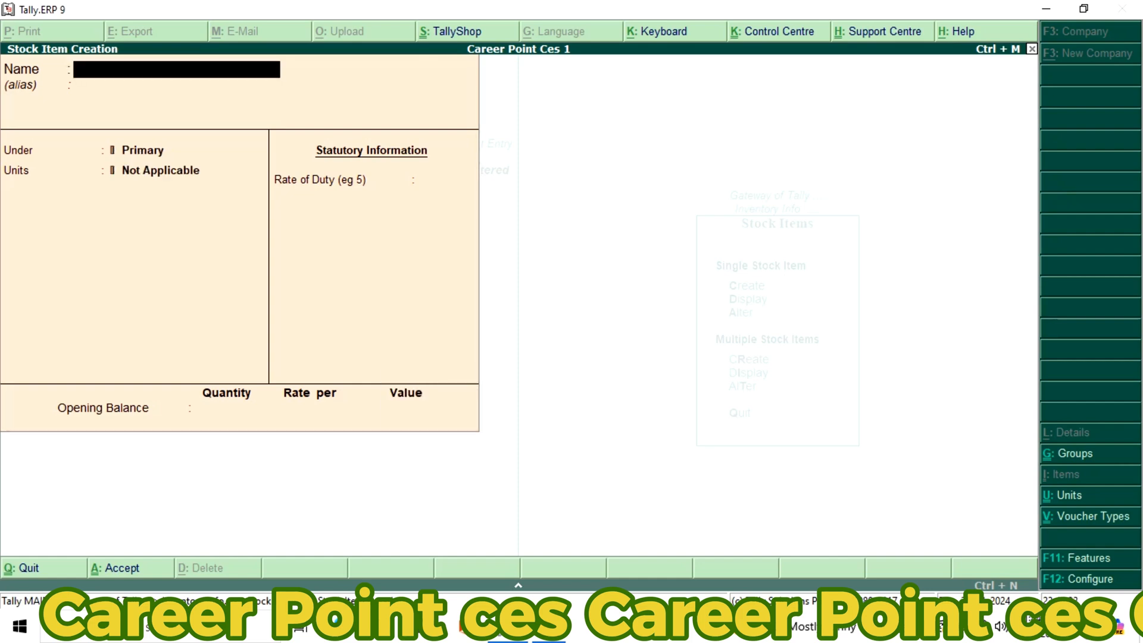
pyautogui.press('Escape')
pyautogui.press('Escape')
pyautogui.press('Escape')
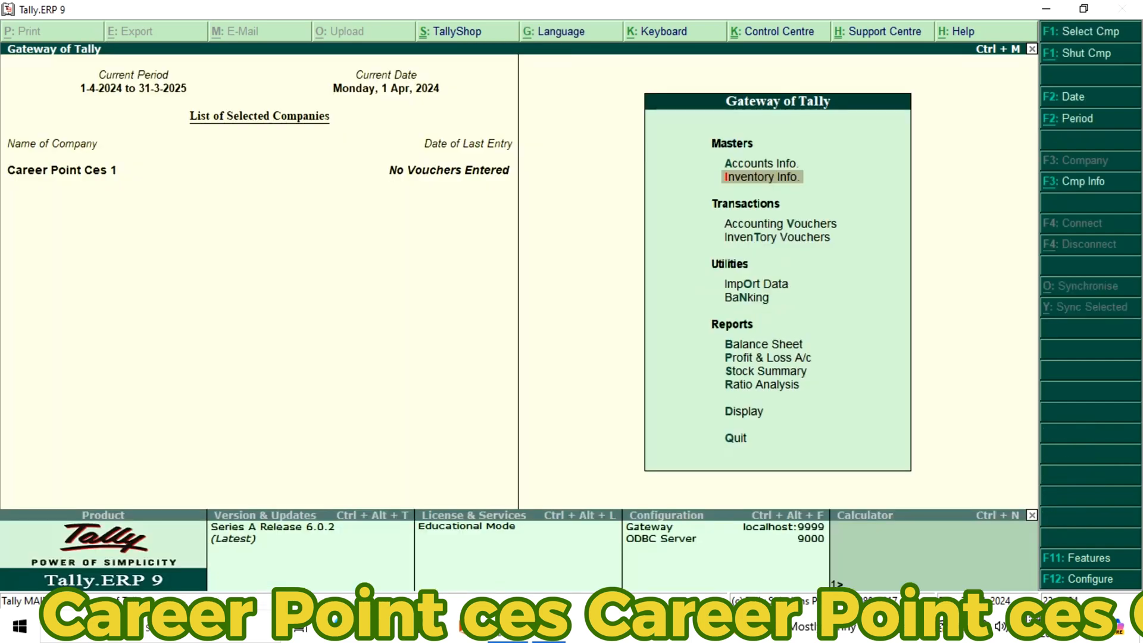
# Start a purchase voucher with supplier invoice number 01, dated 1-Apr-2024
pyautogui.press('Down')
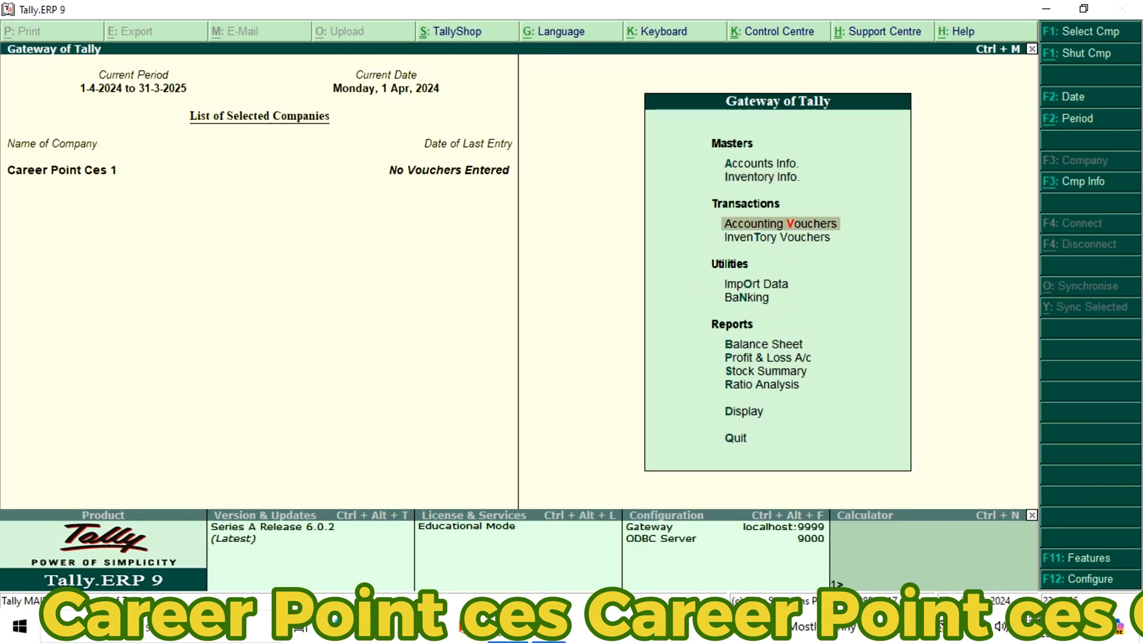
pyautogui.press('Return')
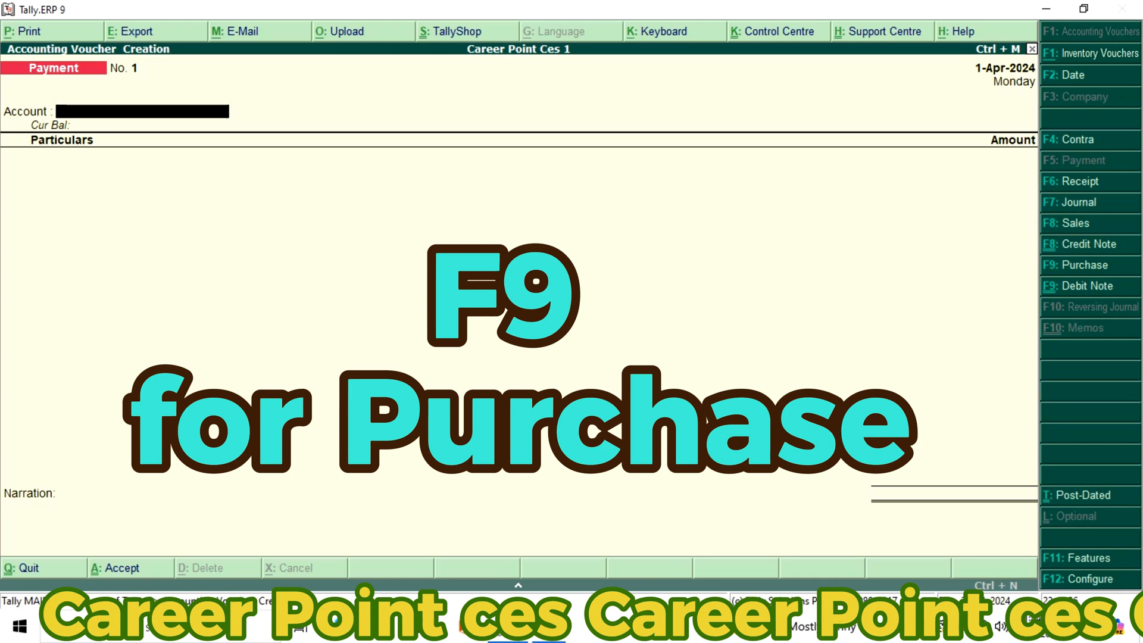
pyautogui.press('F9')
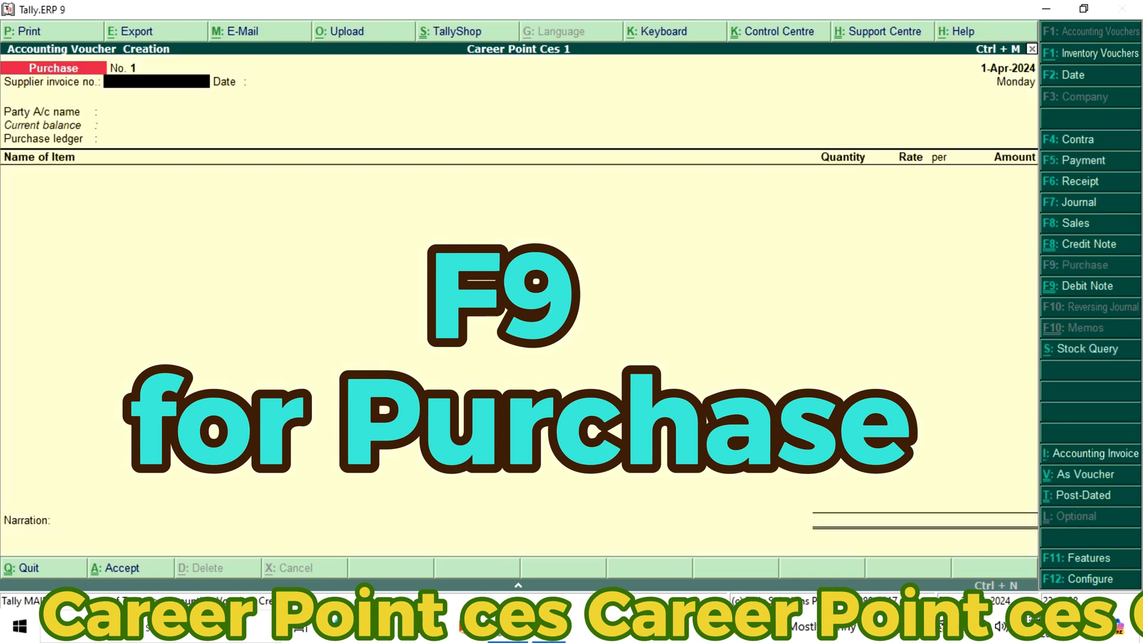
pyautogui.write('01')
pyautogui.press('Return')
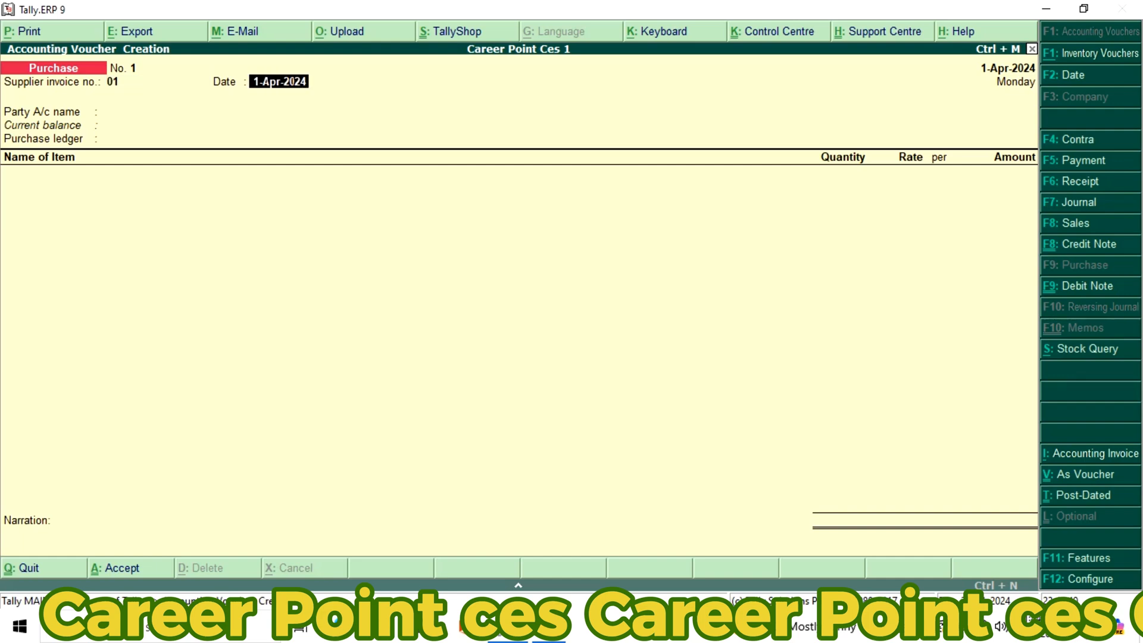
pyautogui.press('Return')
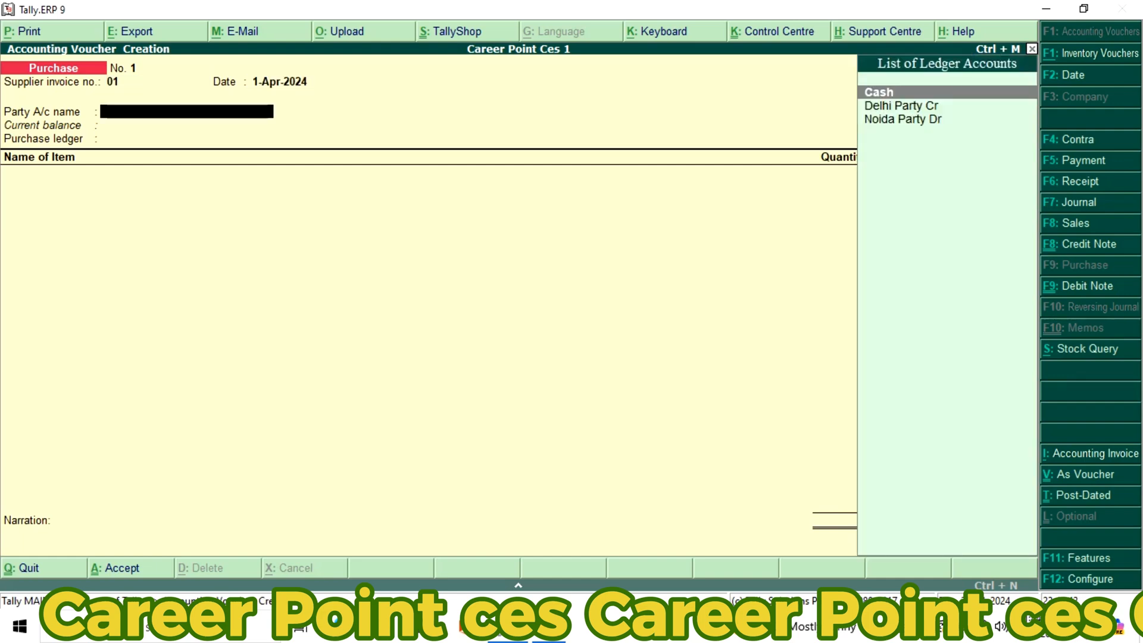
# Set the purchase voucher's party to Delhi Party Cr with its default supplier details, and use Purchase Accounts as the purchase ledger
pyautogui.press('Down')
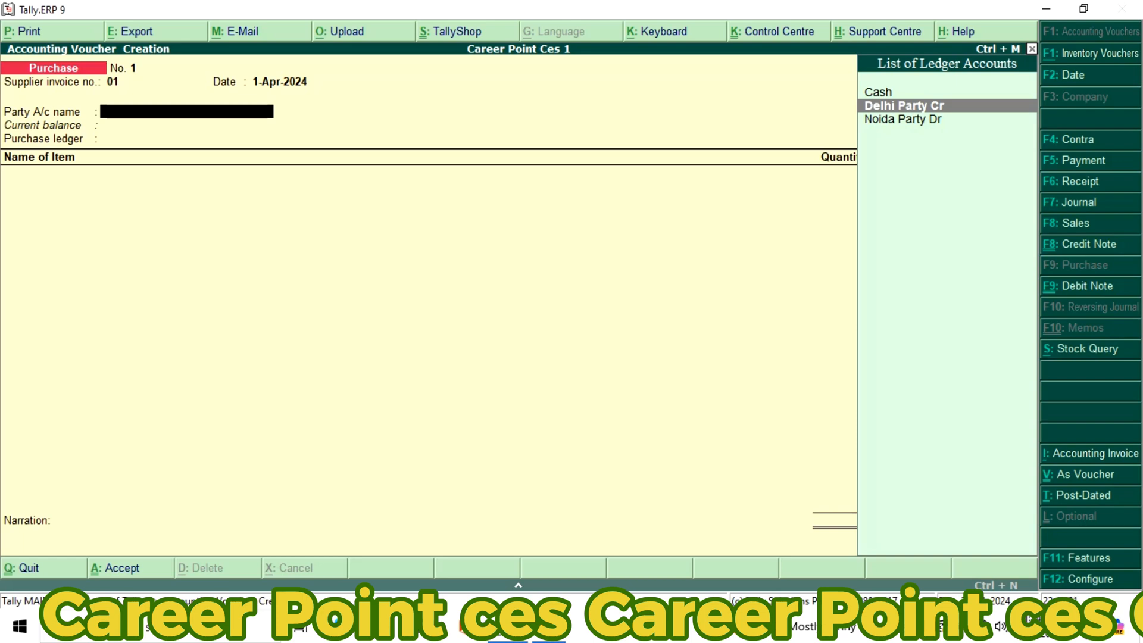
pyautogui.press('Return')
pyautogui.press('Return')
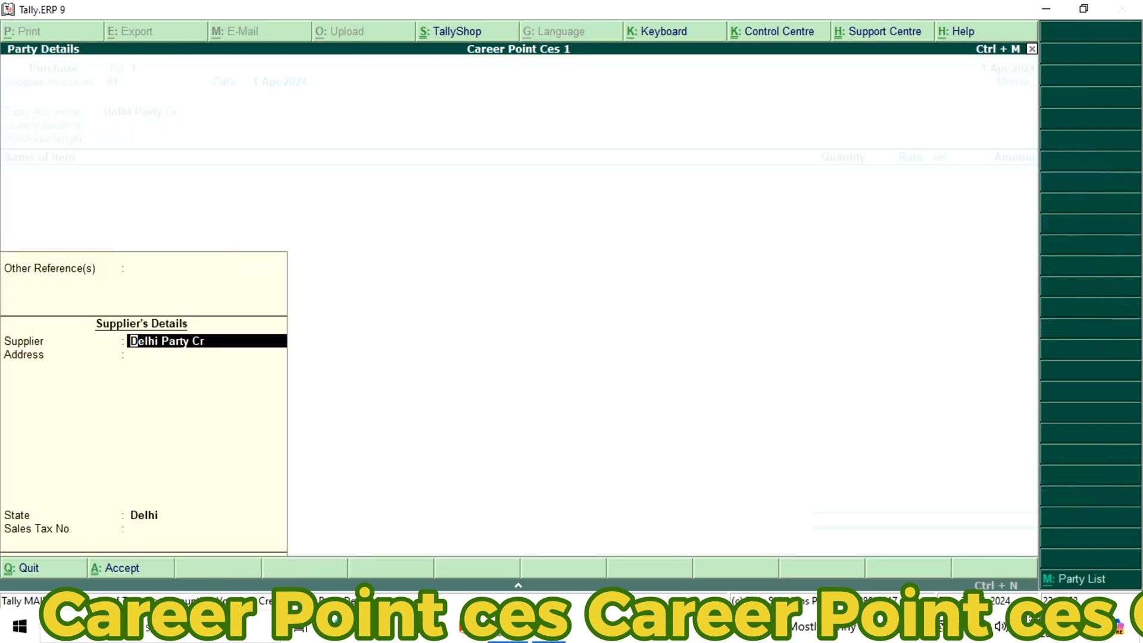
pyautogui.press('Return')
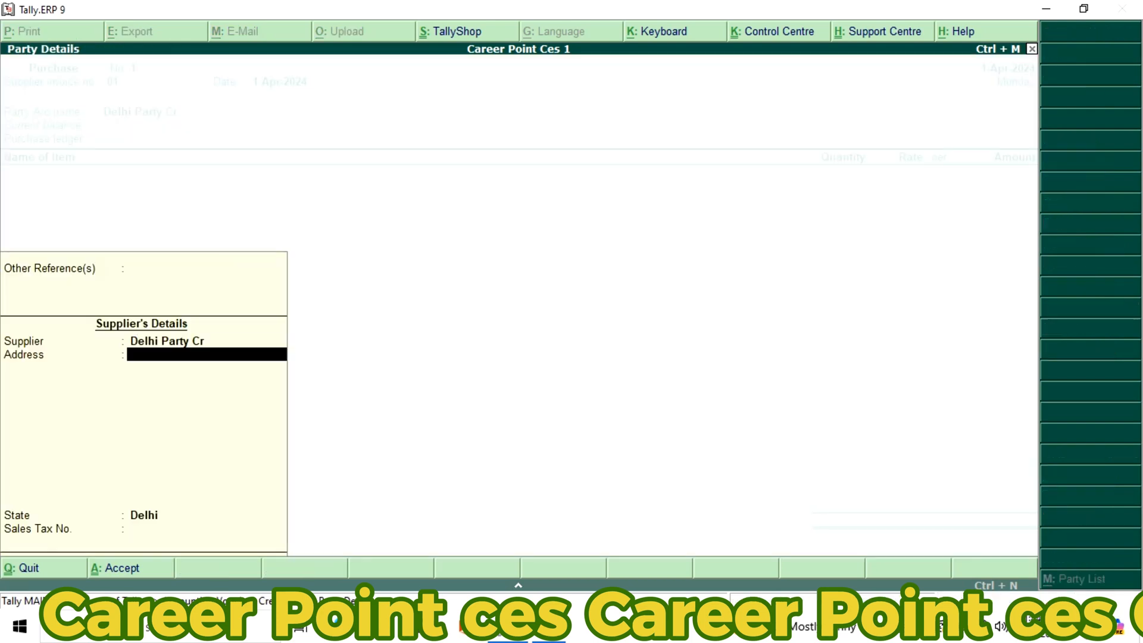
pyautogui.press('Return')
pyautogui.press('Return')
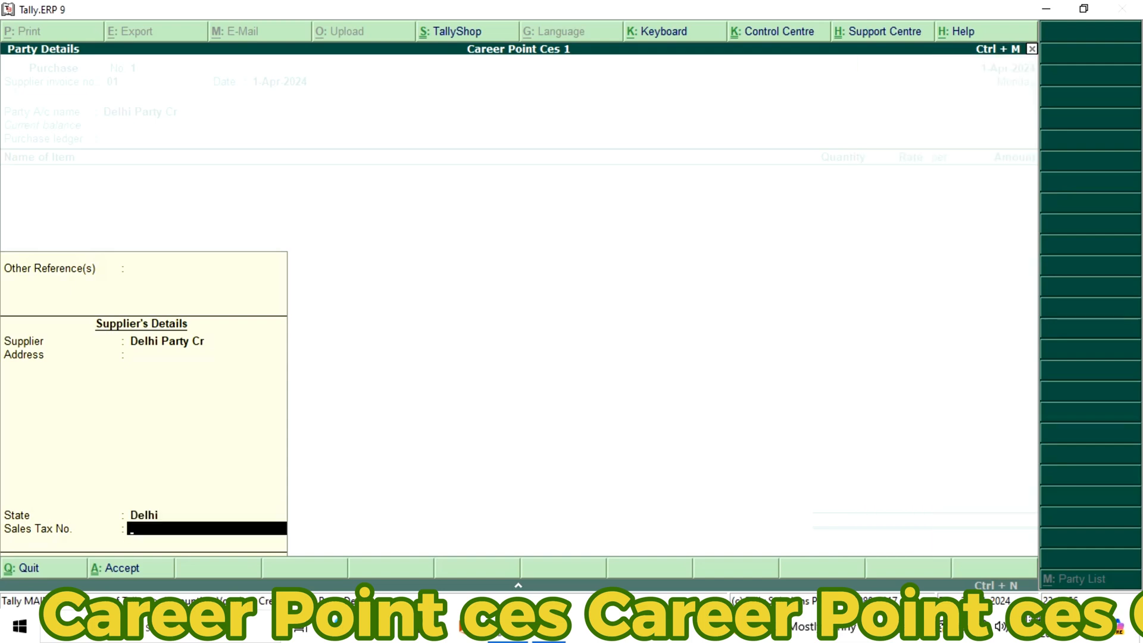
pyautogui.press('Return')
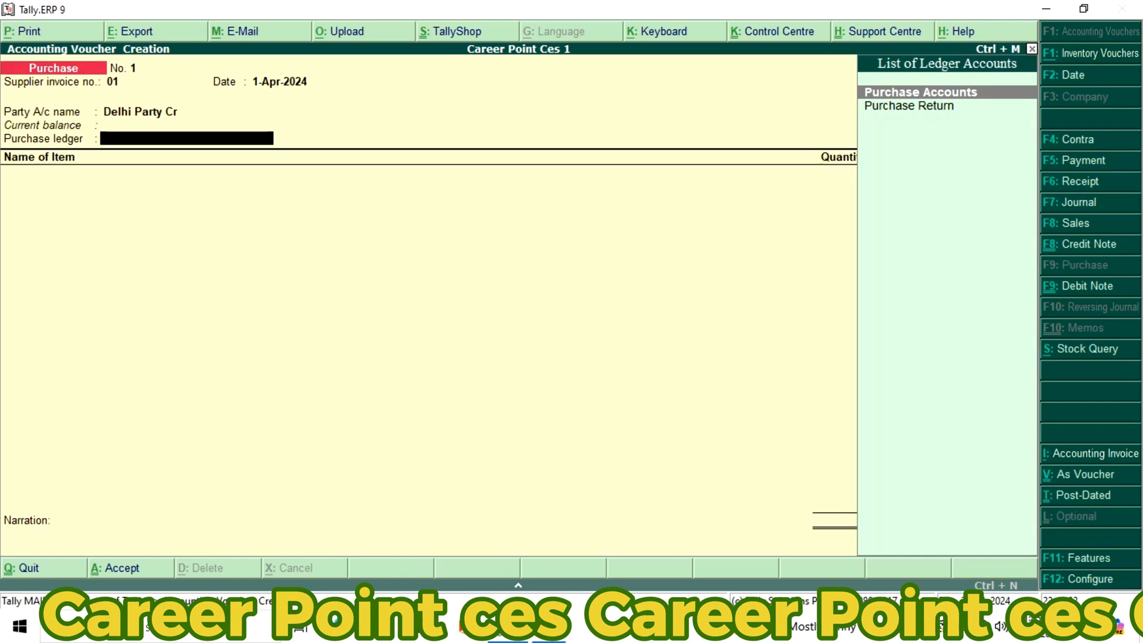
pyautogui.press('Return')
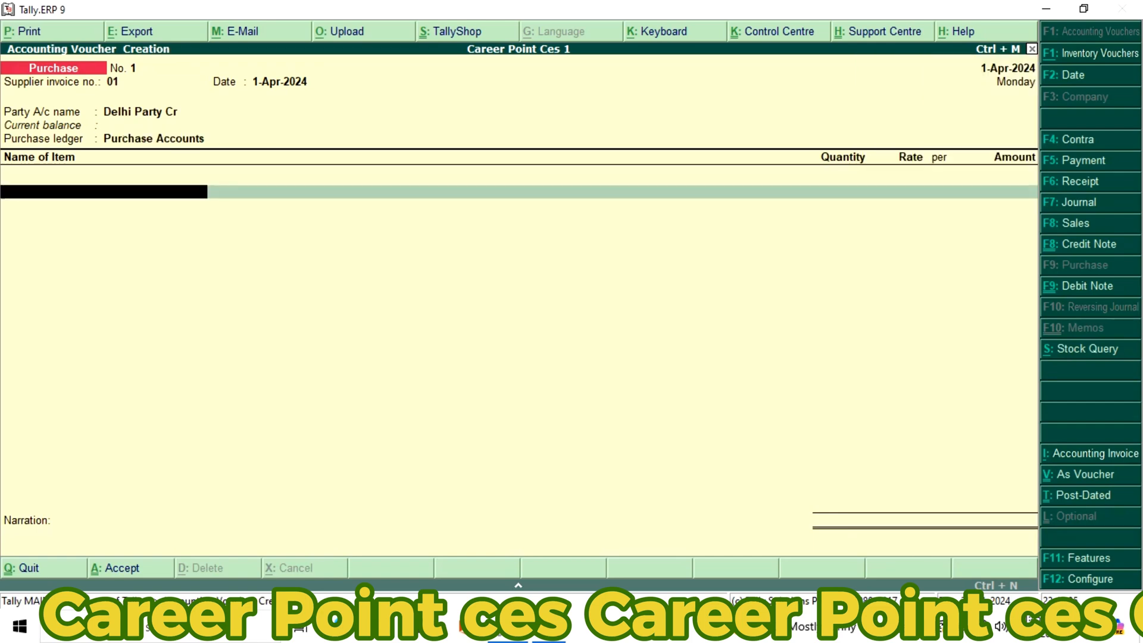
# Add the LCD item to the purchase voucher with a quantity of 20 pcs at a rate of 5,000 per piece
pyautogui.write('L')
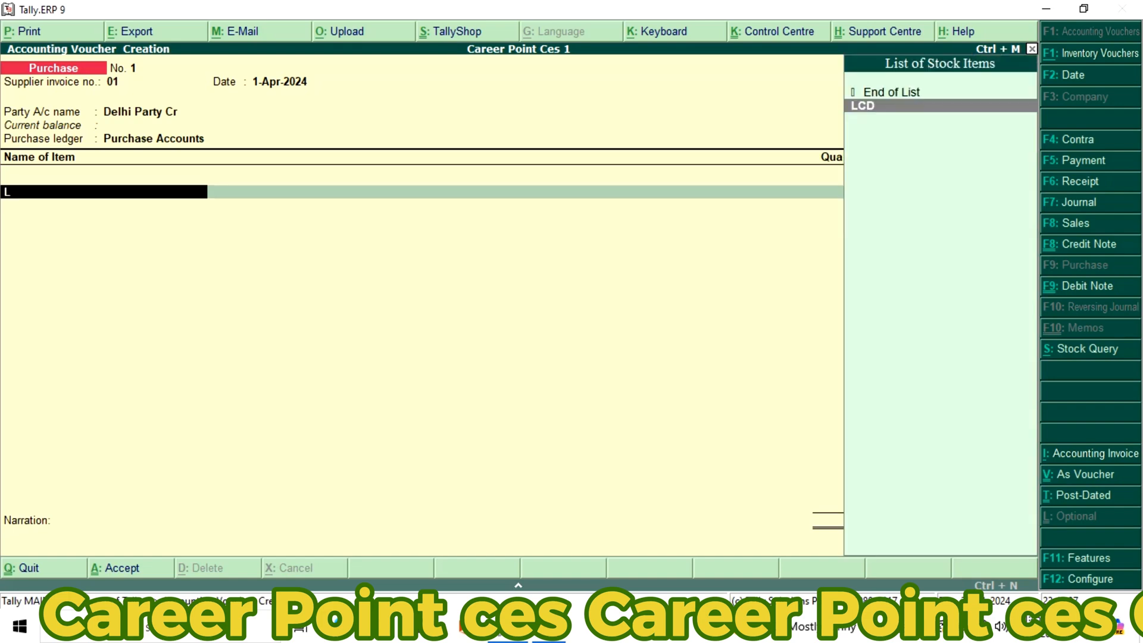
pyautogui.press('Return')
pyautogui.write('20')
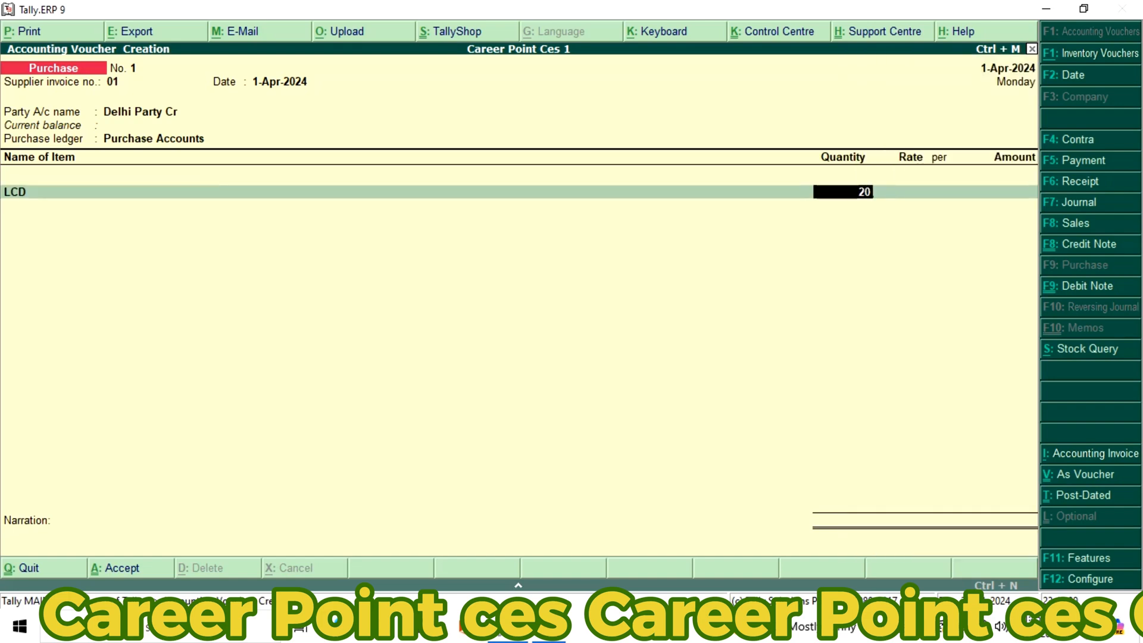
pyautogui.press('Return')
pyautogui.write('50')
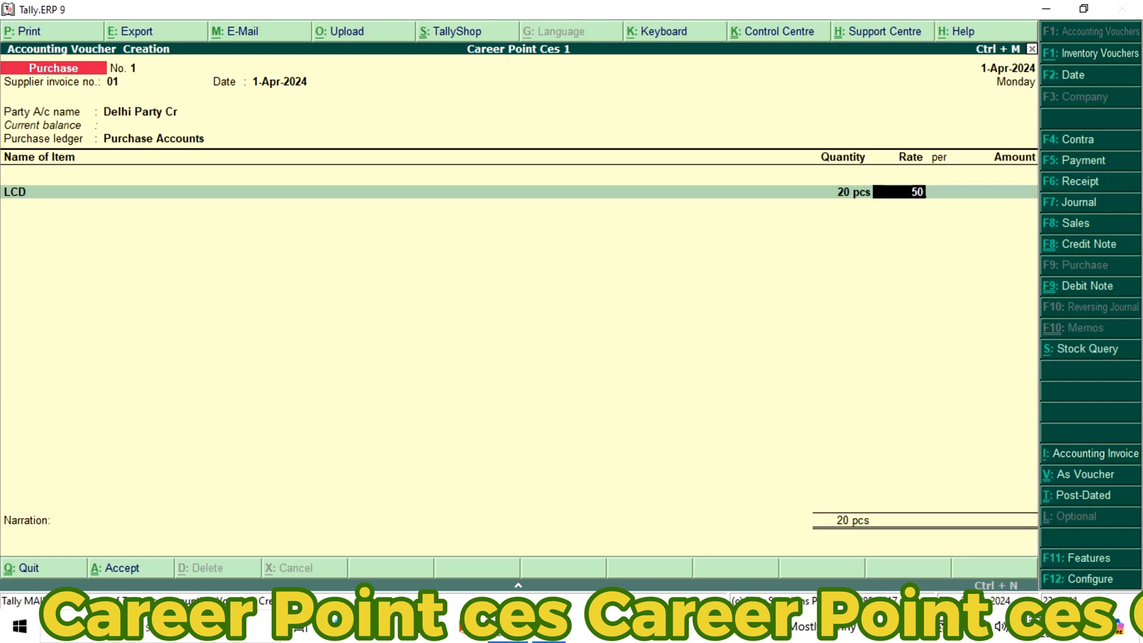
pyautogui.write('00')
pyautogui.press('Return')
pyautogui.press('Return')
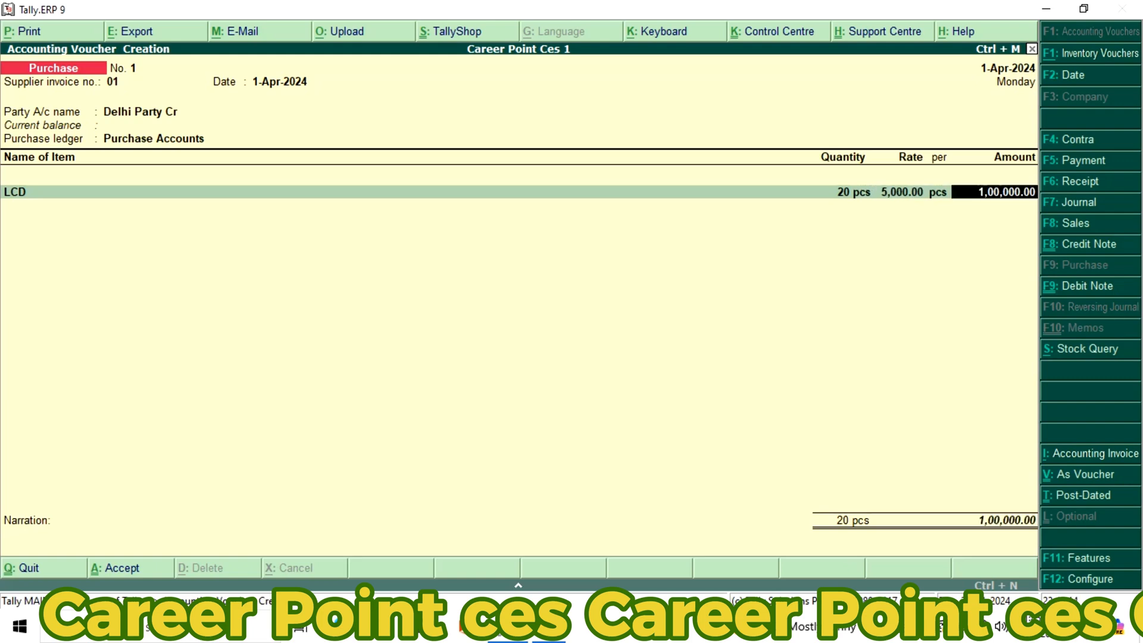
pyautogui.press('Return')
# End the purchase voucher's item list, leave the narration blank, and save the voucher
pyautogui.press('Return')
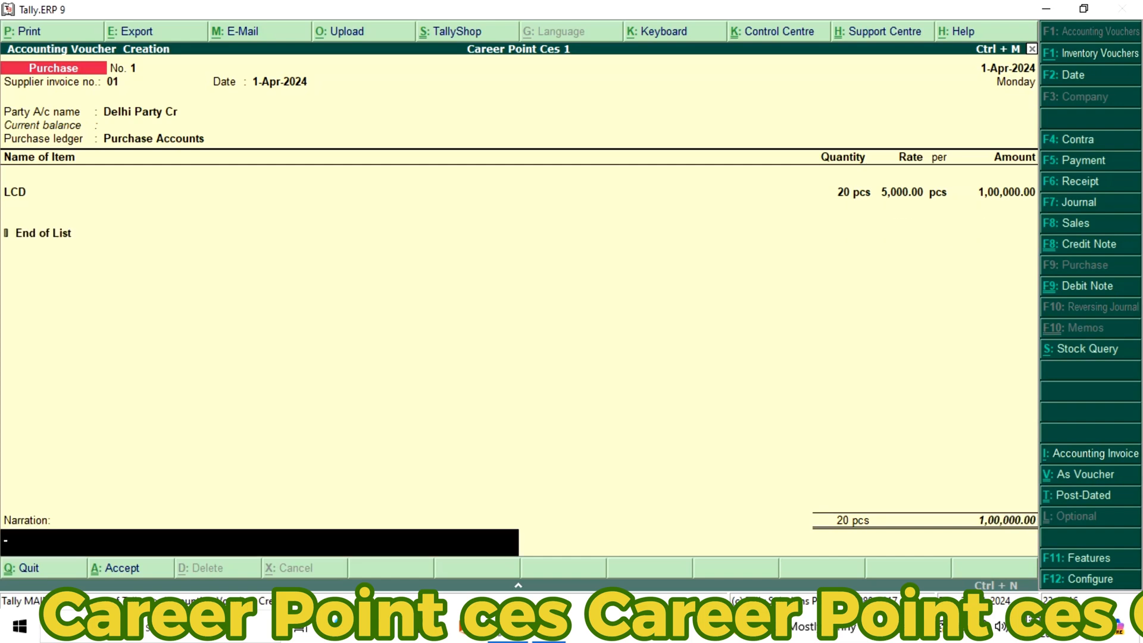
pyautogui.press('Return')
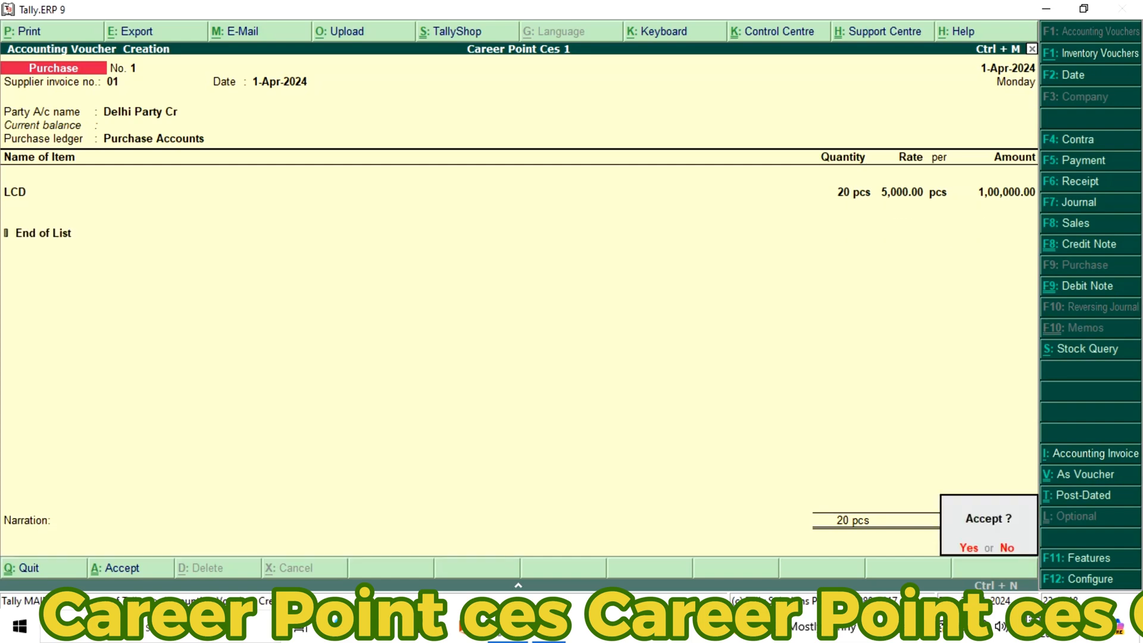
pyautogui.press('y')
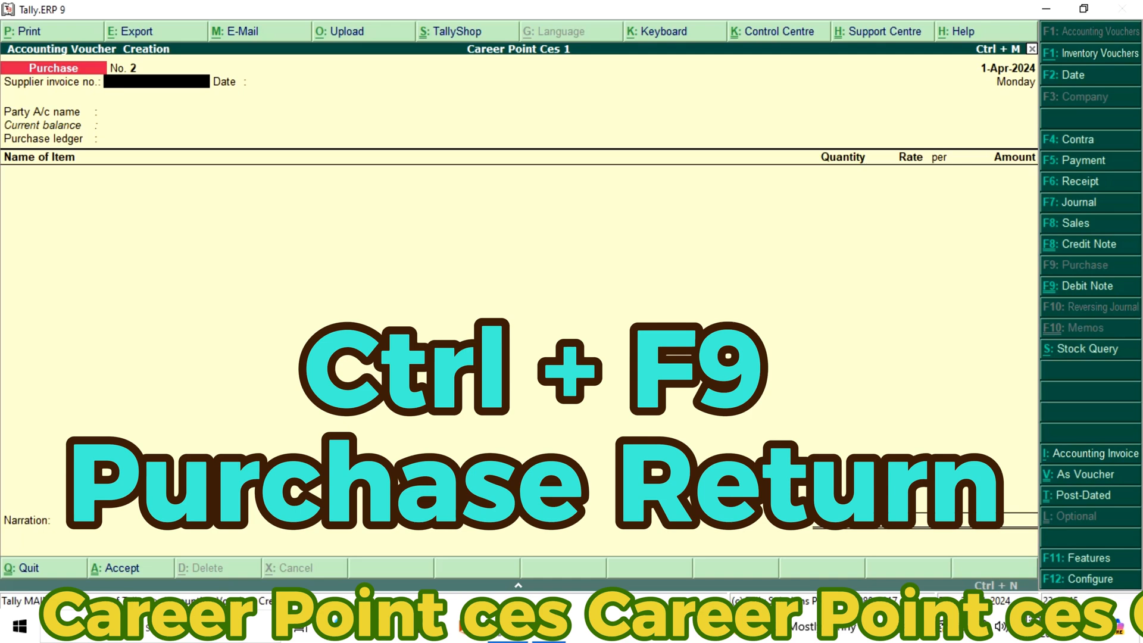
# Start a debit note for the purchase return with original invoice number 01, dated 1-Apr-2024
pyautogui.hotkey('ctrl', 'F9')
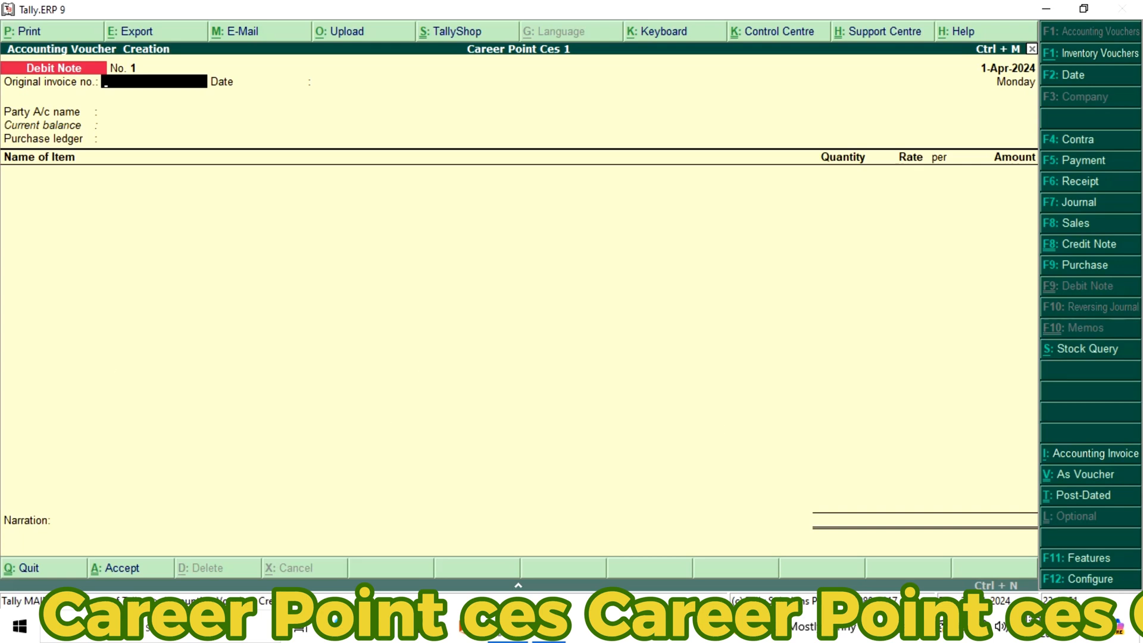
pyautogui.write('01')
pyautogui.press('Return')
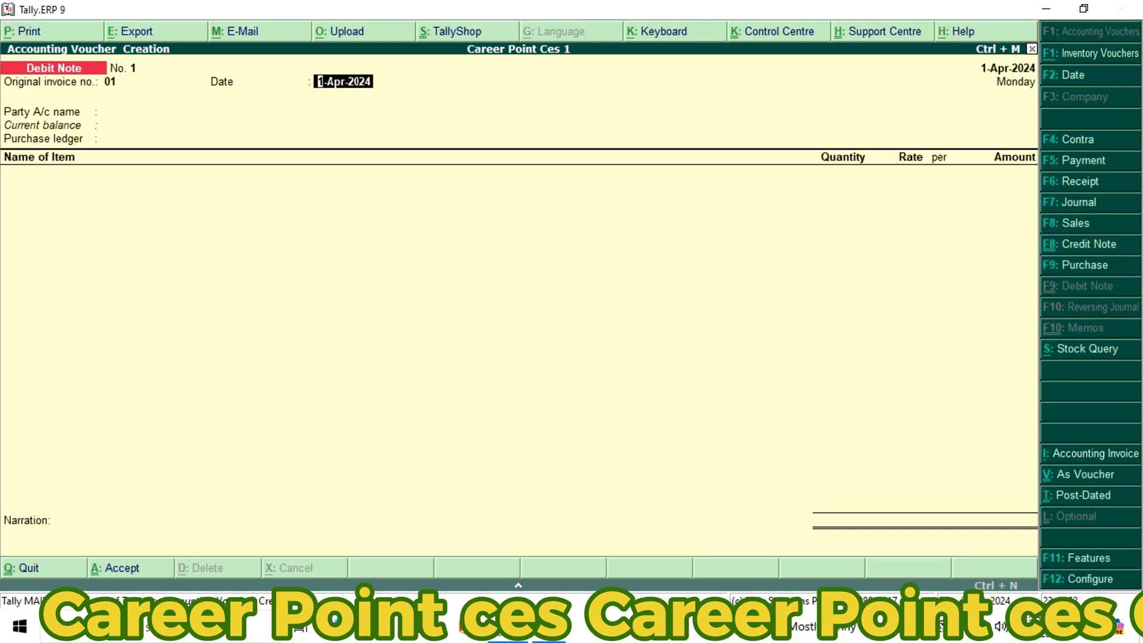
pyautogui.press('Return')
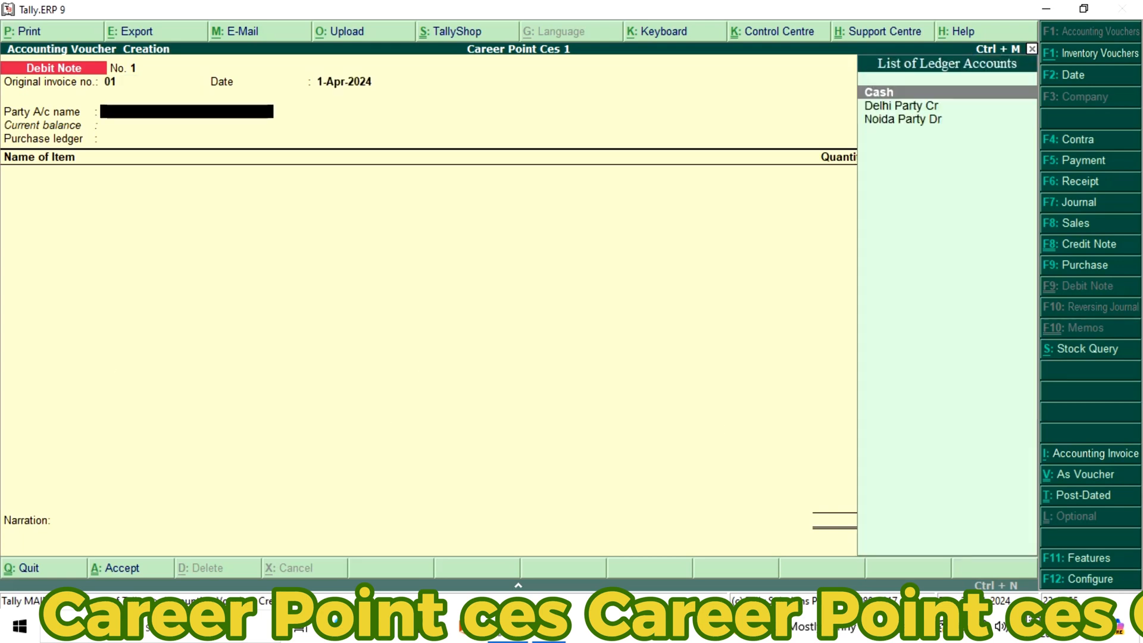
# Set the debit note's party to Delhi Party Cr with its default party details, and use Purchase Return as the purchase ledger
pyautogui.press('Down')
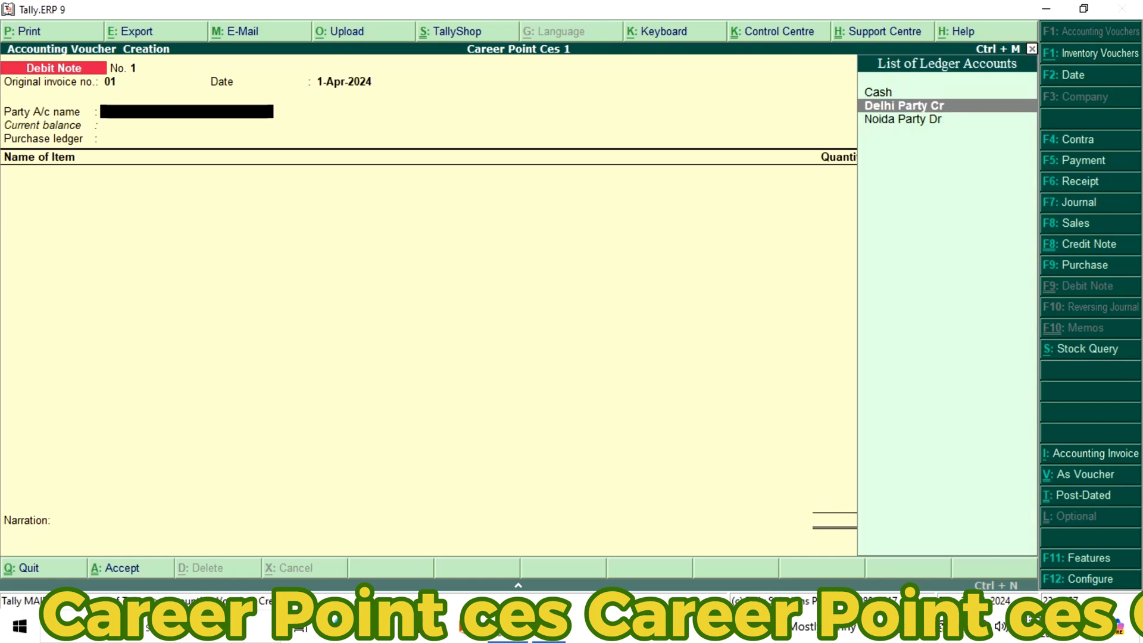
pyautogui.press('Return')
pyautogui.press('Return')
pyautogui.press('Return')
pyautogui.press('Return')
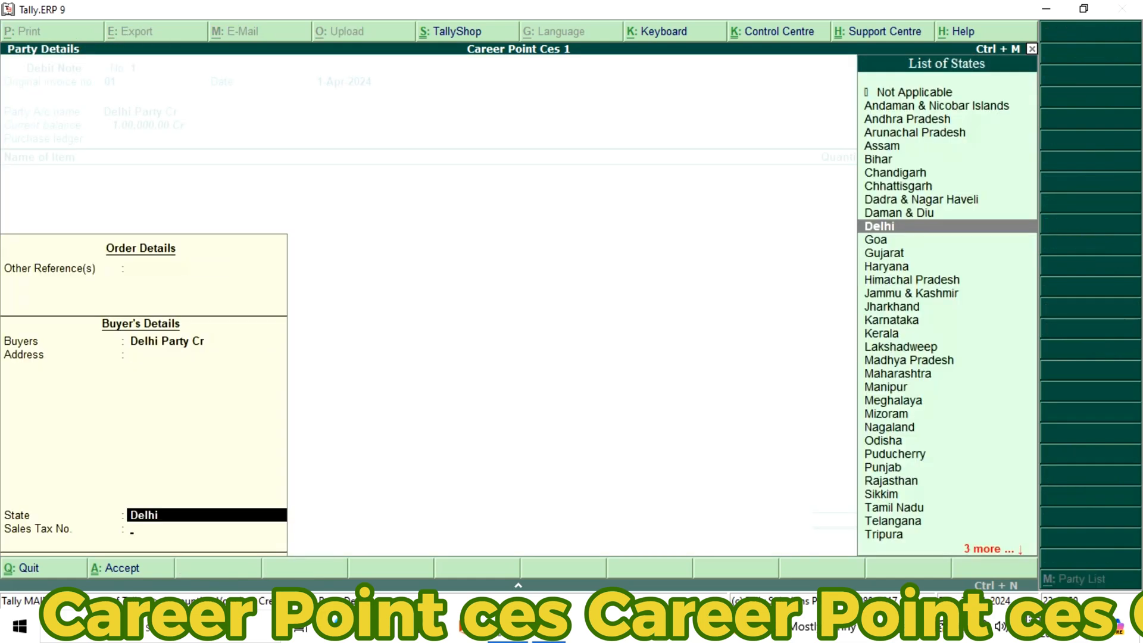
pyautogui.press('Return')
pyautogui.press('Return')
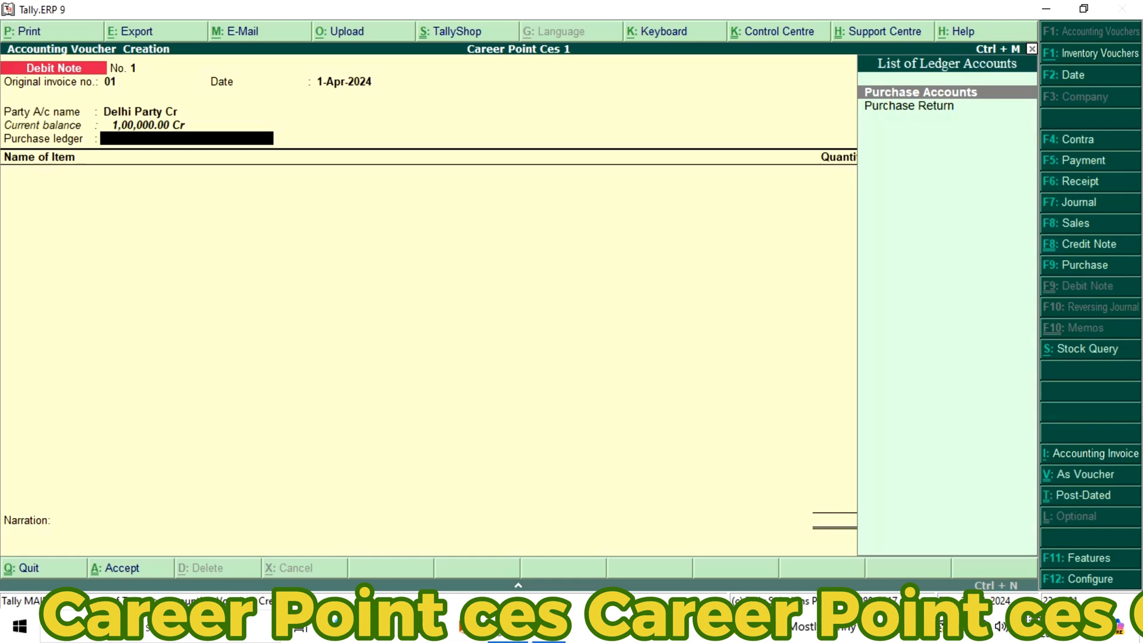
pyautogui.press('Down')
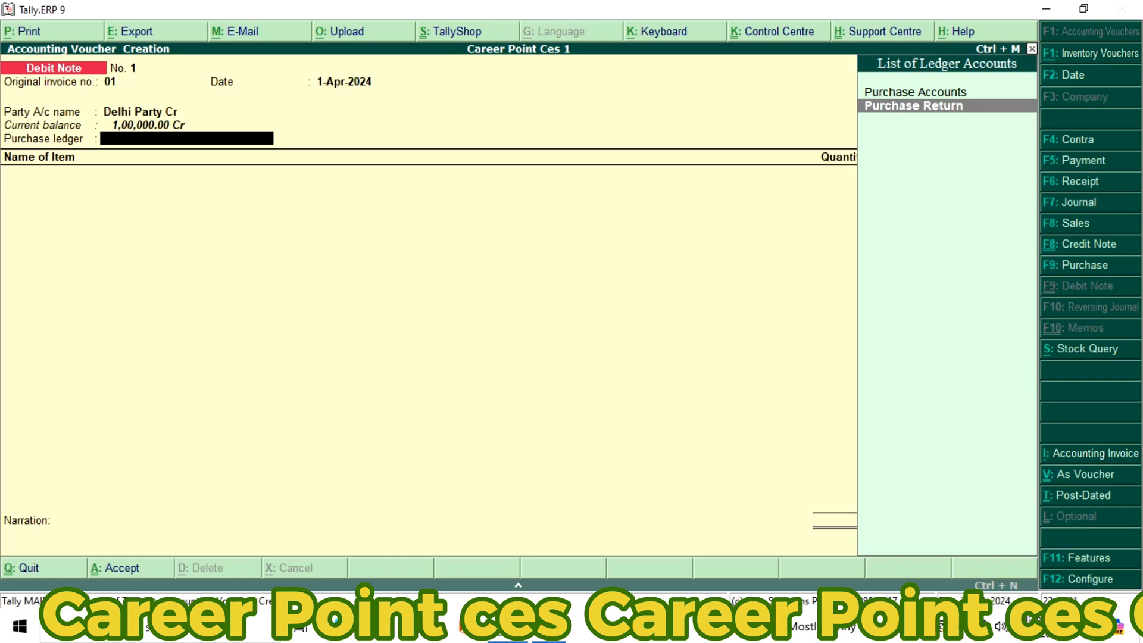
pyautogui.press('Return')
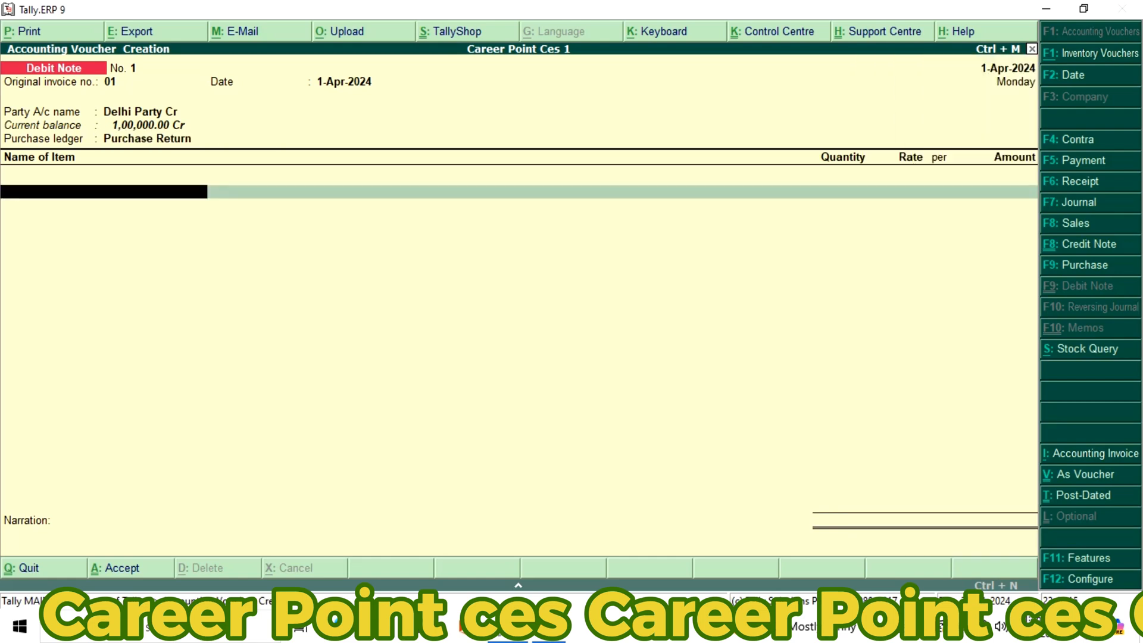
# Add 5 pcs of the LCD item at 5,000 per piece to the debit note, and save it without a narration
pyautogui.write('L')
pyautogui.press('Return')
pyautogui.write('5')
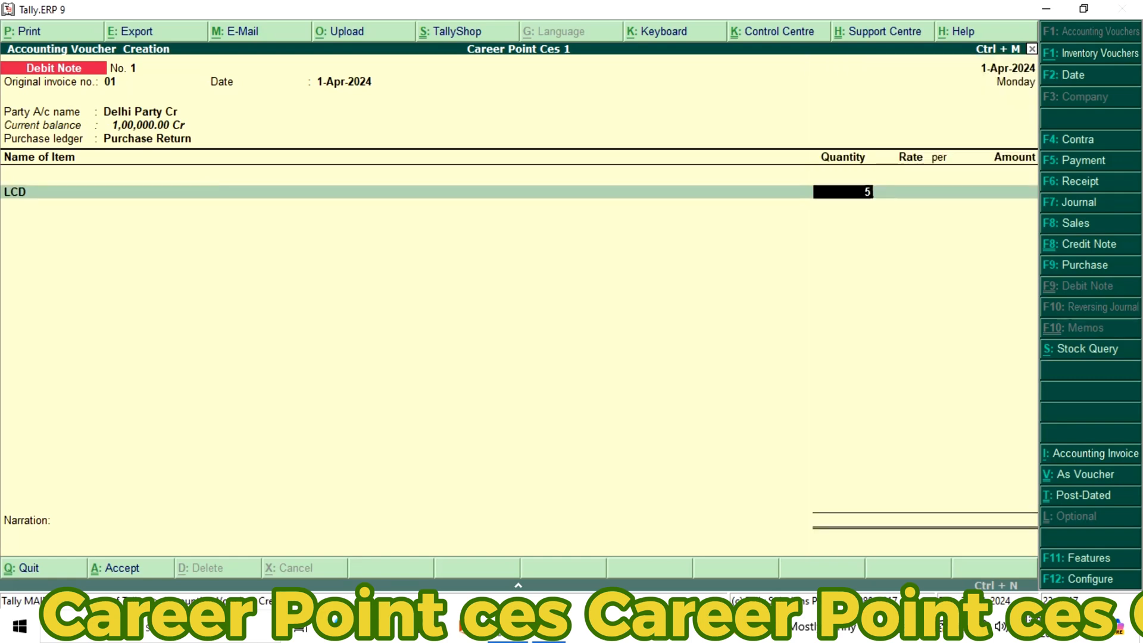
pyautogui.press('Return')
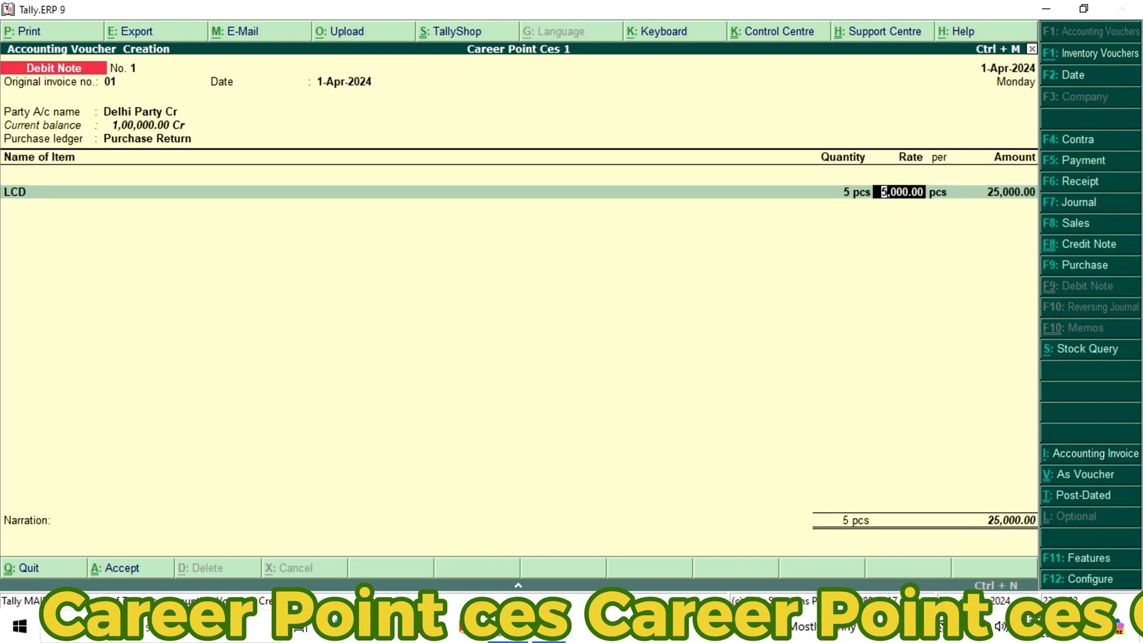
pyautogui.press('Return')
pyautogui.press('Return')
pyautogui.press('Return')
pyautogui.press('Return')
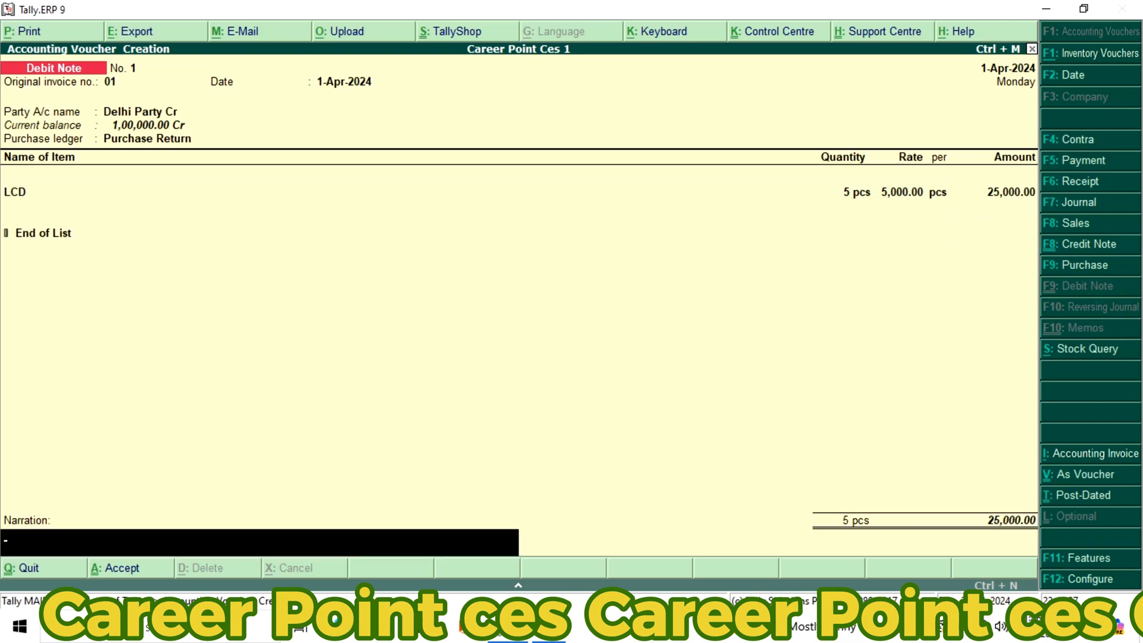
pyautogui.press('Return')
pyautogui.press('Return')
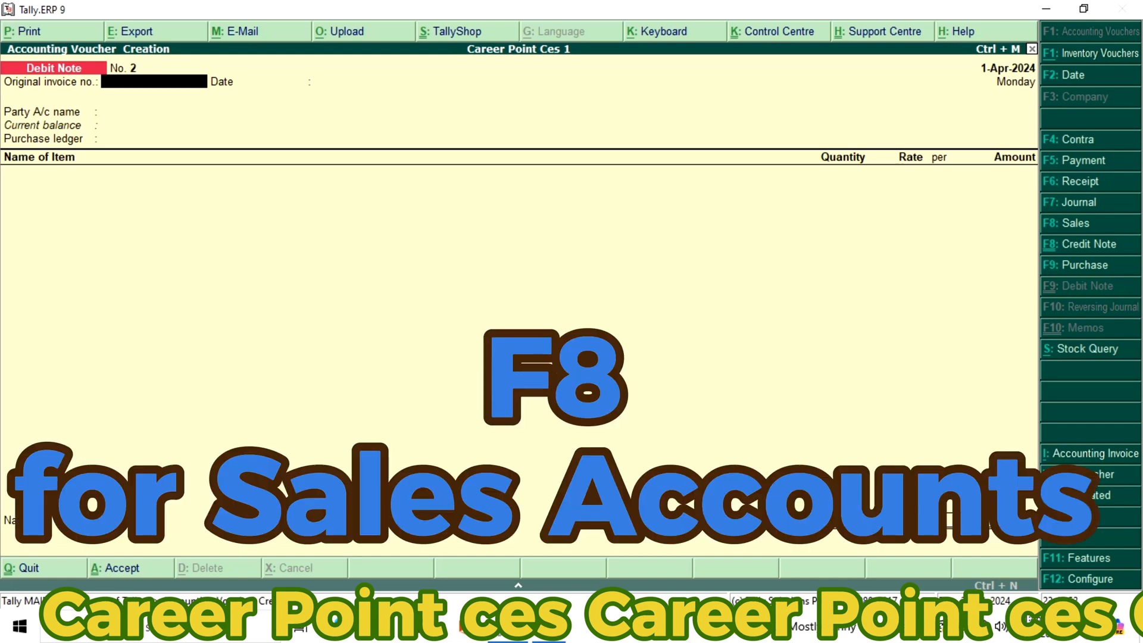
# Start a sales voucher with reference number 01 and choose Noida Party Dr as the party
pyautogui.press('F8')
pyautogui.write('01')
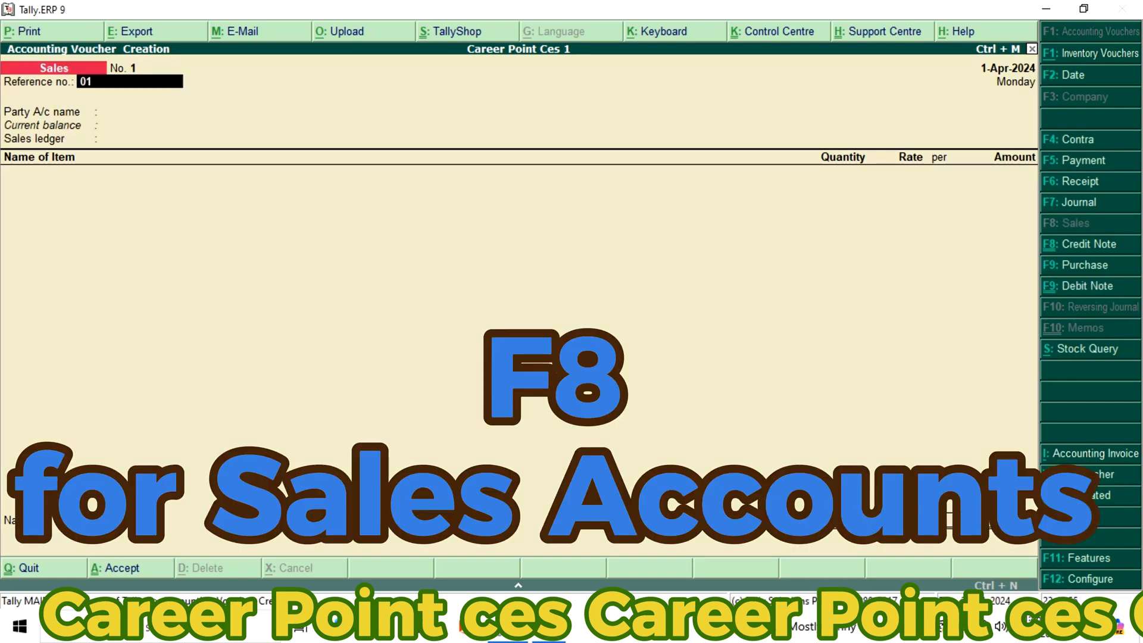
pyautogui.press('Return')
pyautogui.press('Down')
pyautogui.press('Down')
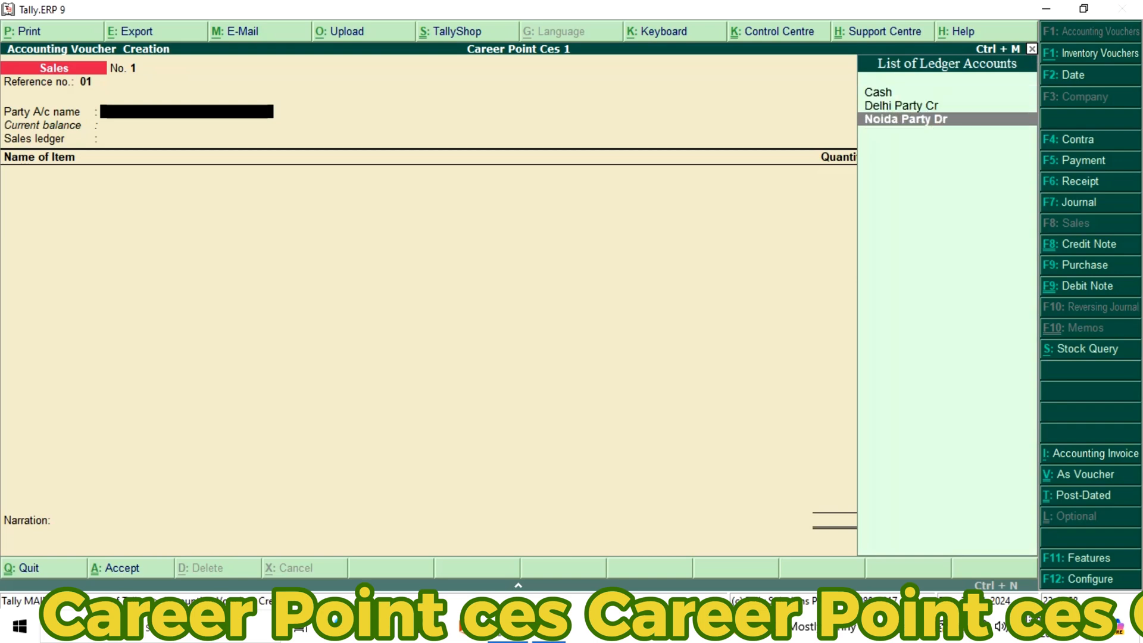
pyautogui.press('Return')
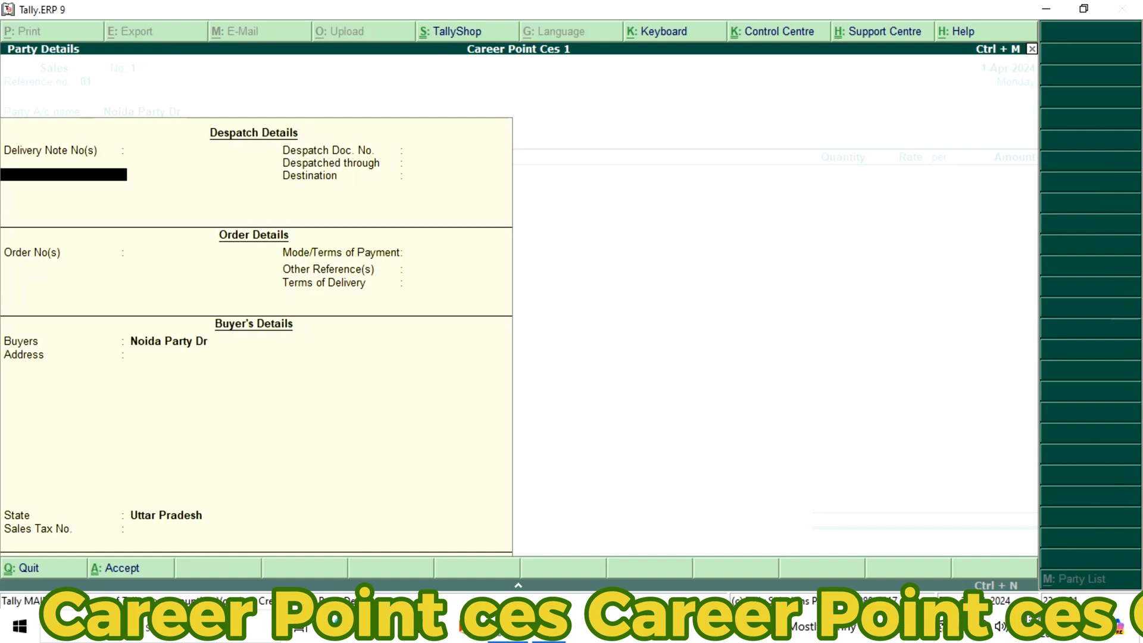
# Leave the despatch and order details blank, keep the default buyer's details, and use Sales Accounts as the sales ledger
pyautogui.press('Return')
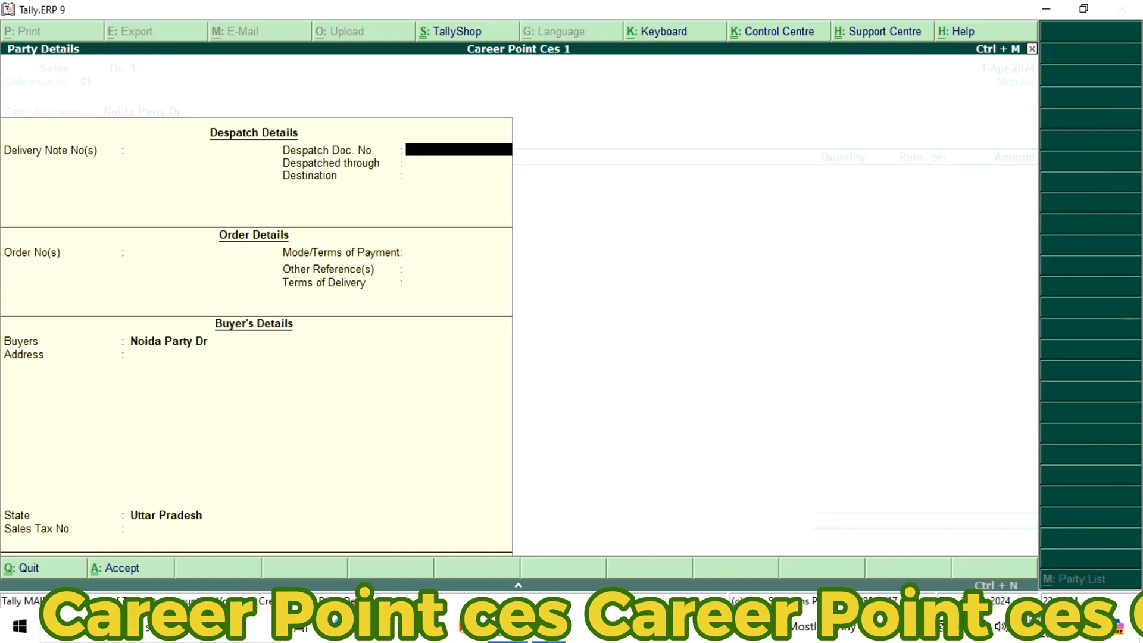
pyautogui.press('Return')
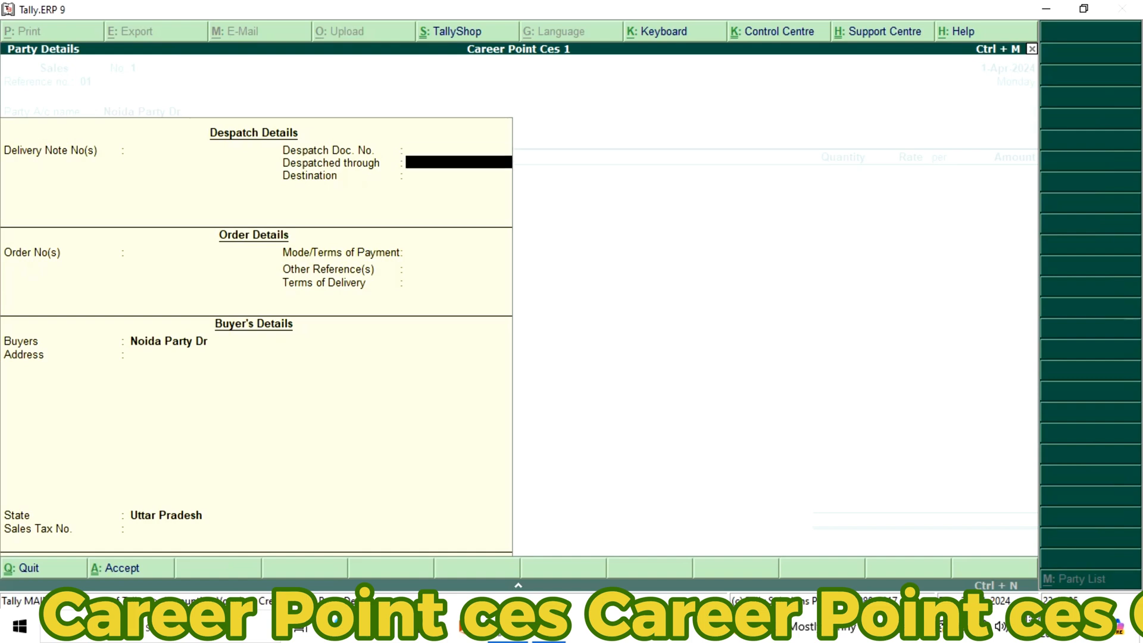
pyautogui.press('Return')
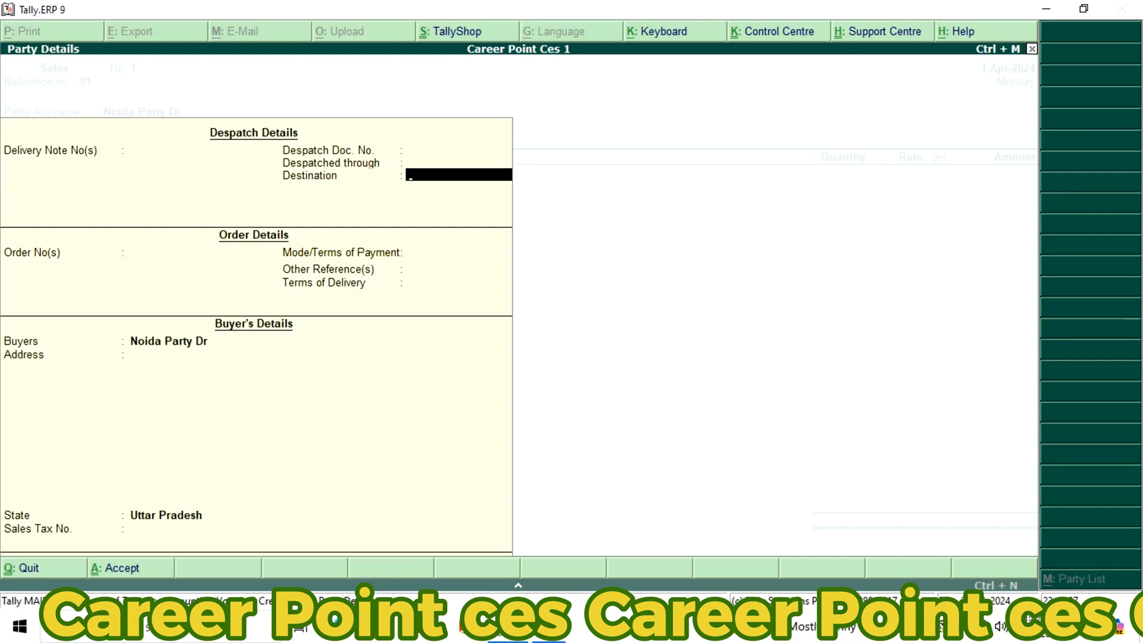
pyautogui.press('Return')
pyautogui.press('Return')
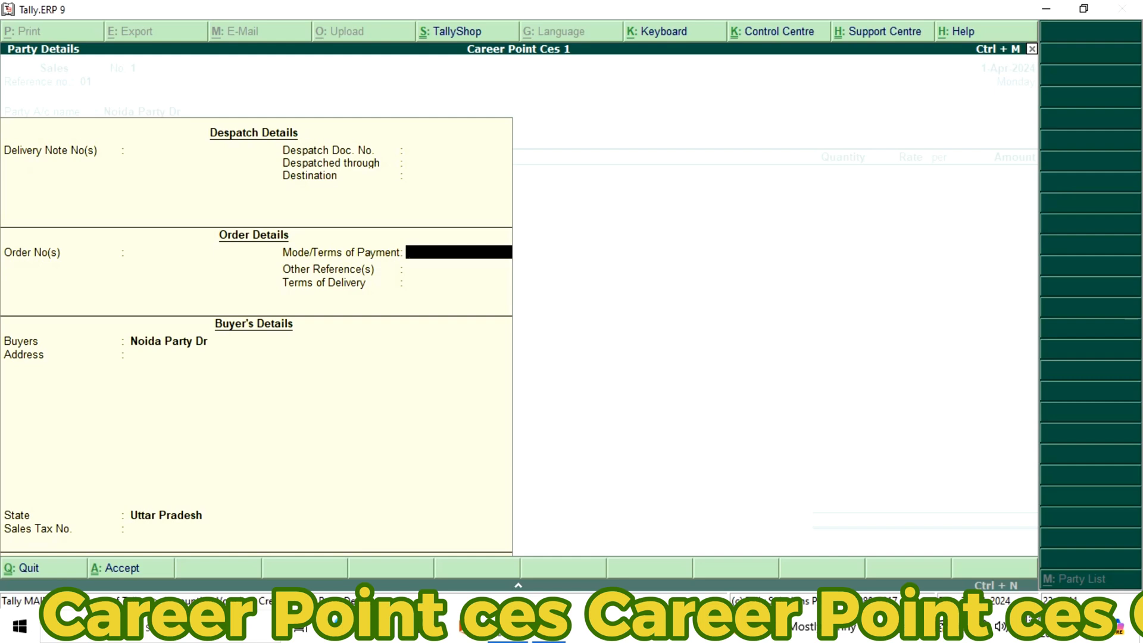
pyautogui.press('Return')
pyautogui.press('Return')
pyautogui.press('Return')
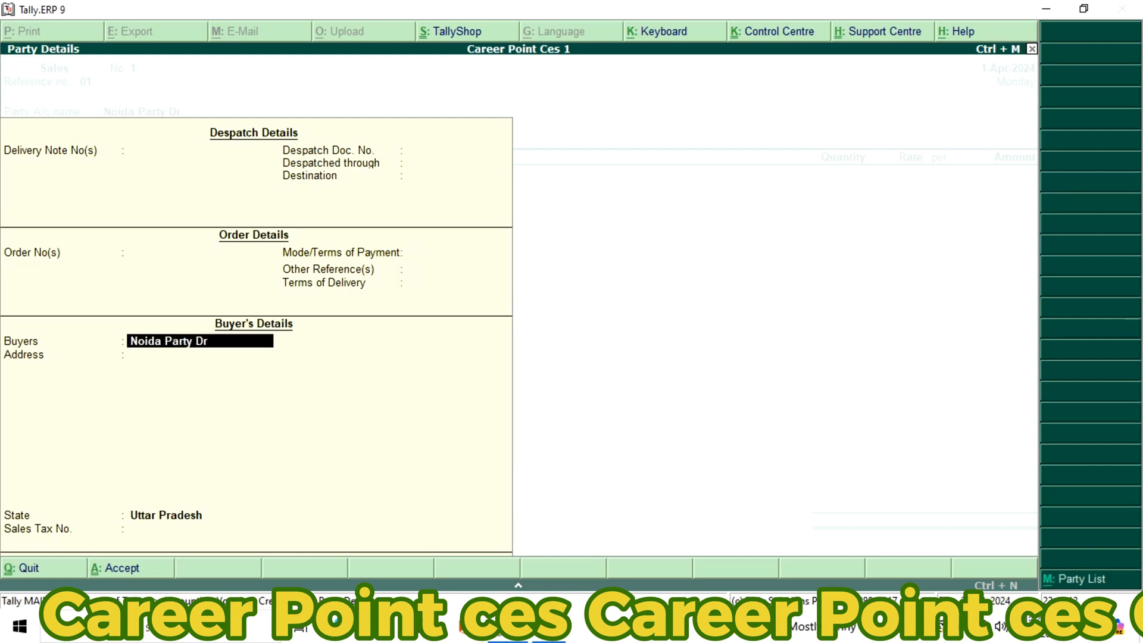
pyautogui.press('Return')
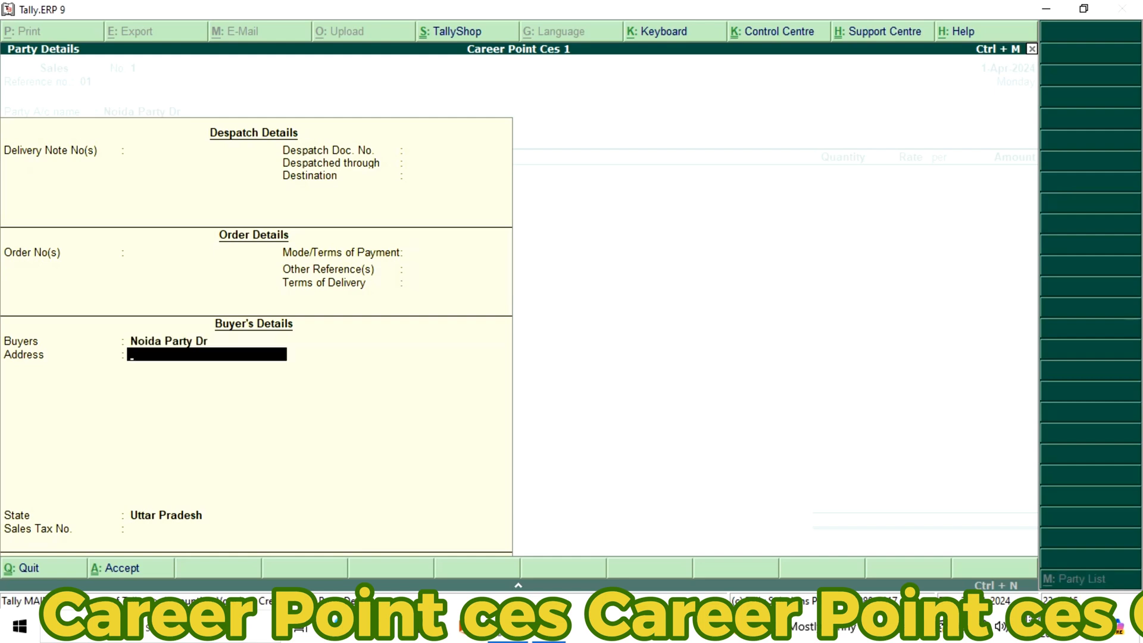
pyautogui.press('Return')
pyautogui.press('Return')
pyautogui.press('Return')
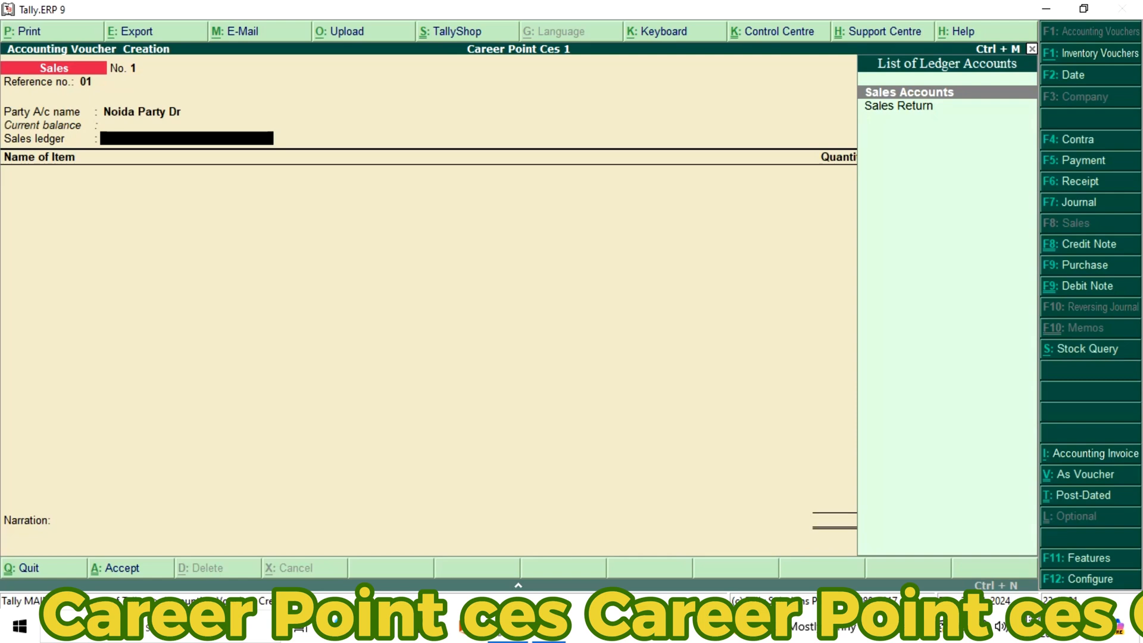
pyautogui.press('Return')
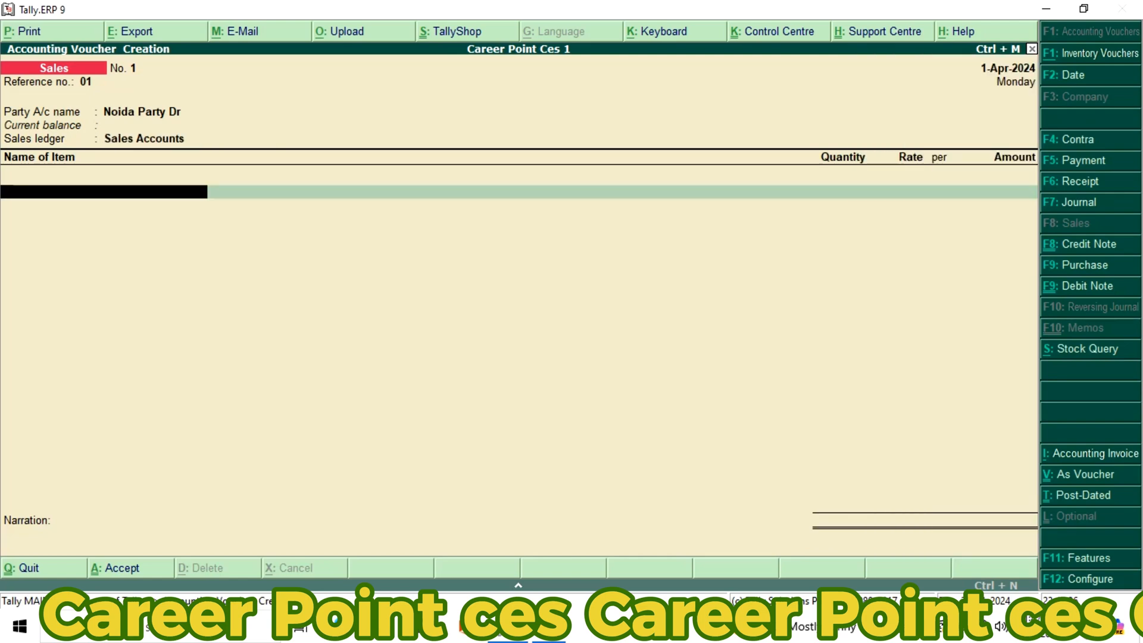
# Add the LCD item to the sales voucher with a quantity of 15 pcs at a rate of 7,000 per piece
pyautogui.write('L')
pyautogui.press('Return')
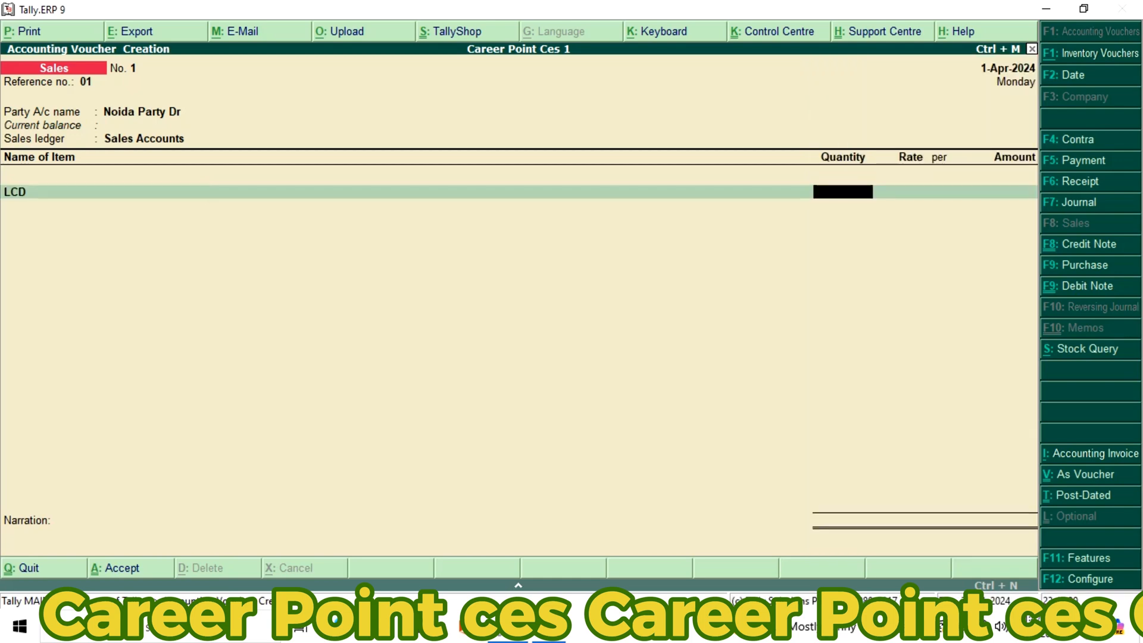
pyautogui.write('15 pcs')
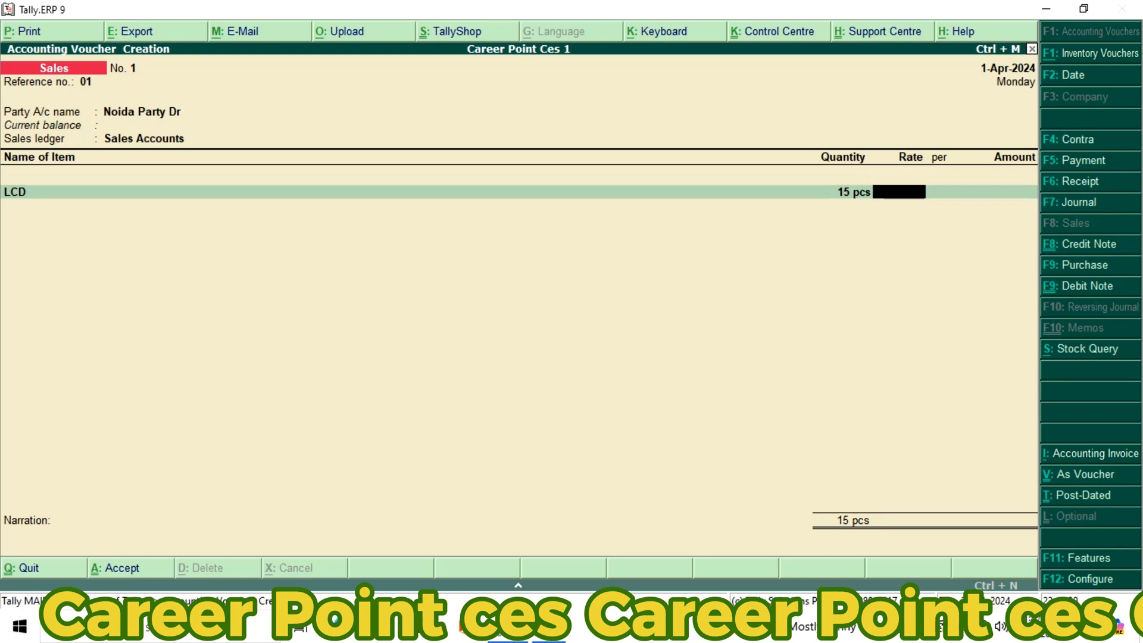
pyautogui.write('7,')
pyautogui.write('00')
pyautogui.write('0')
pyautogui.press('Return')
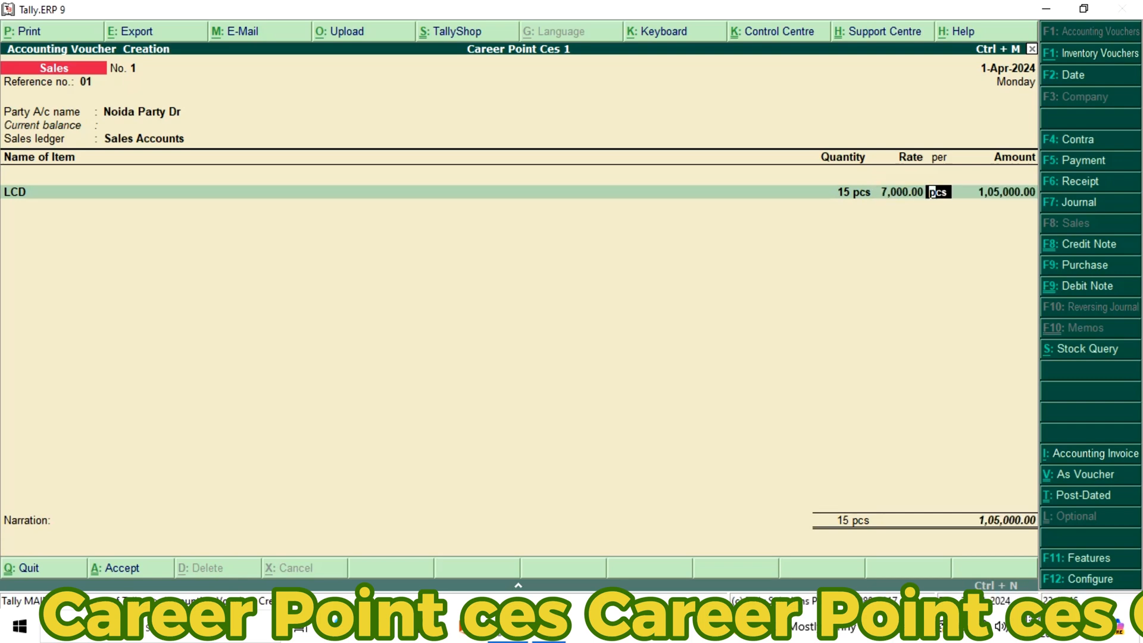
pyautogui.press('Return')
# End the sales voucher's item list, leave the narration blank, and save the voucher
pyautogui.press('Return')
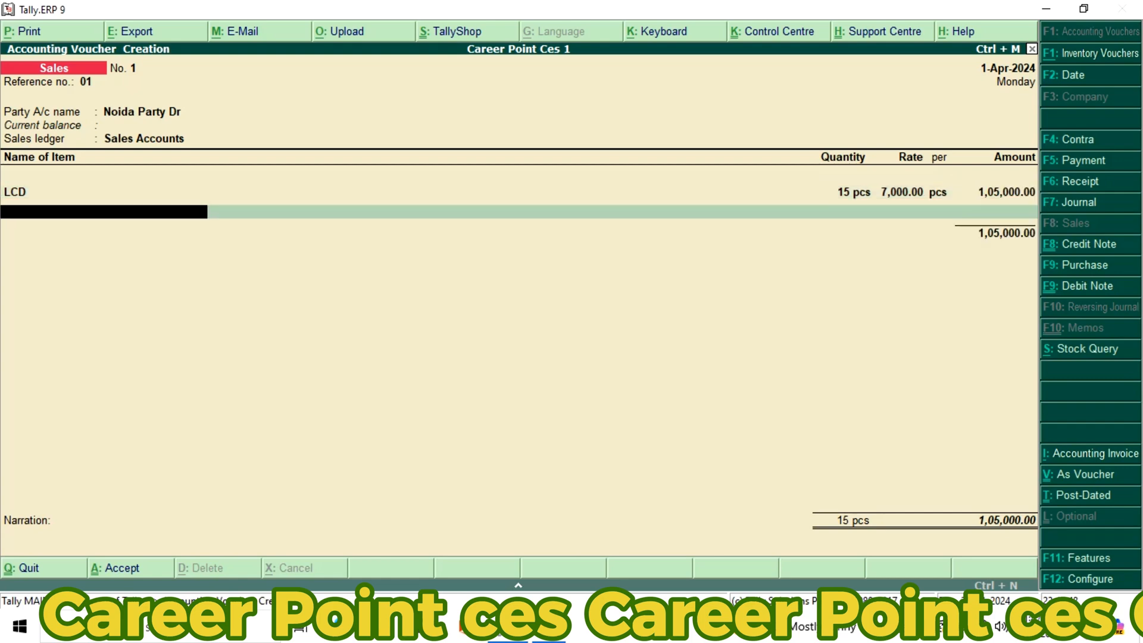
pyautogui.press('Return')
pyautogui.press('Return')
pyautogui.press('Return')
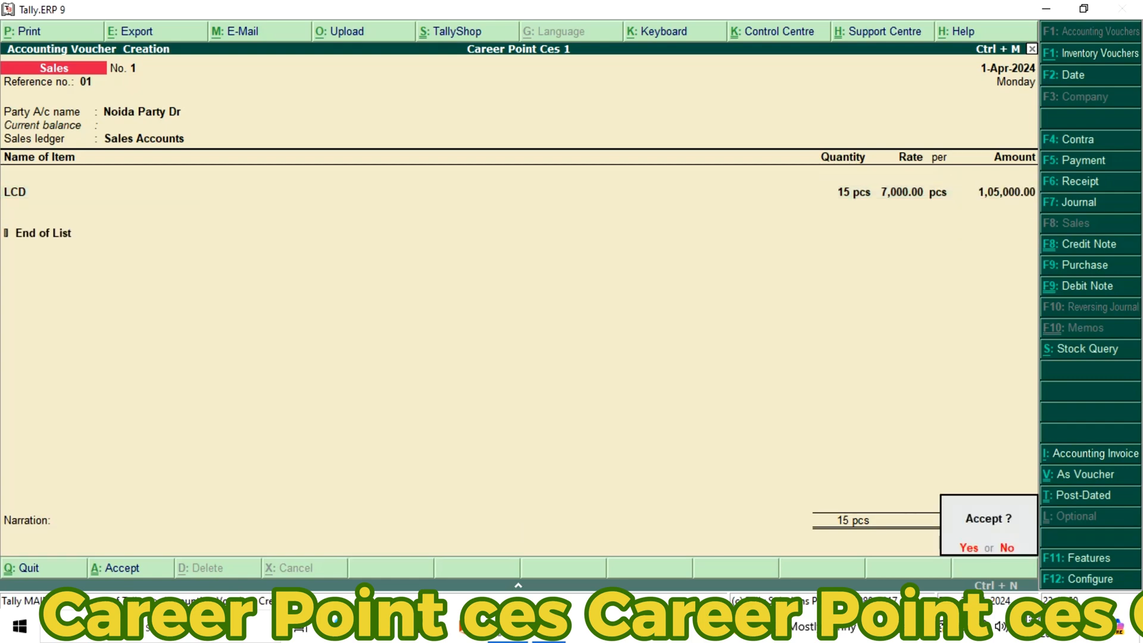
pyautogui.press('n')
pyautogui.hotkey('ctrl', 'a')
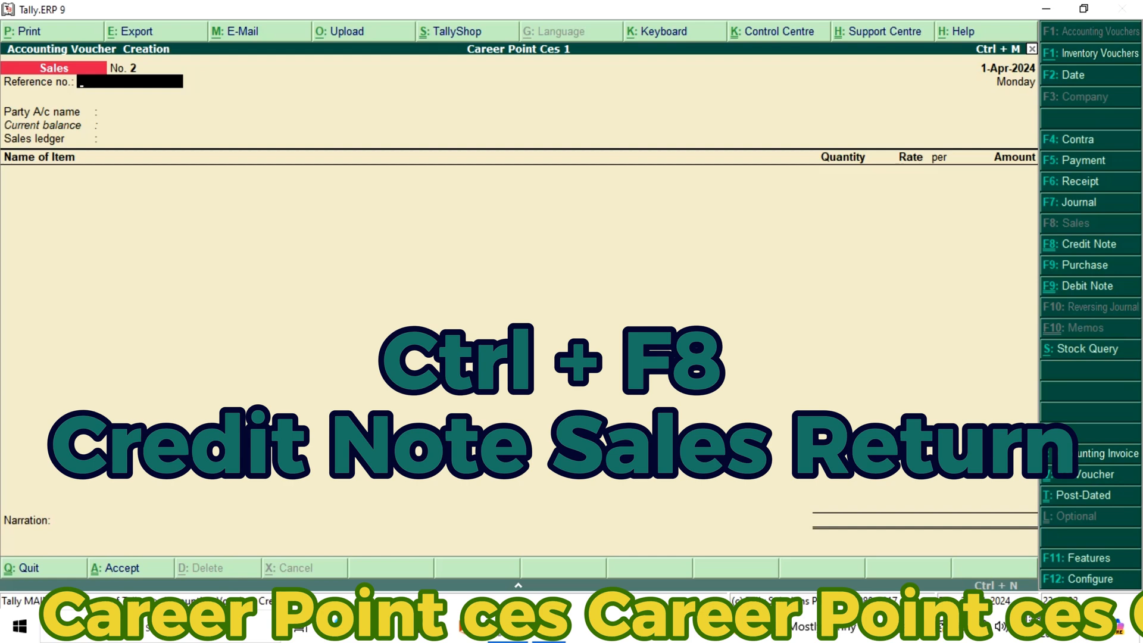
# Start a credit note for the sales return with original invoice number 01, dated 1-Apr-2024
pyautogui.hotkey('ctrl', 'F8')
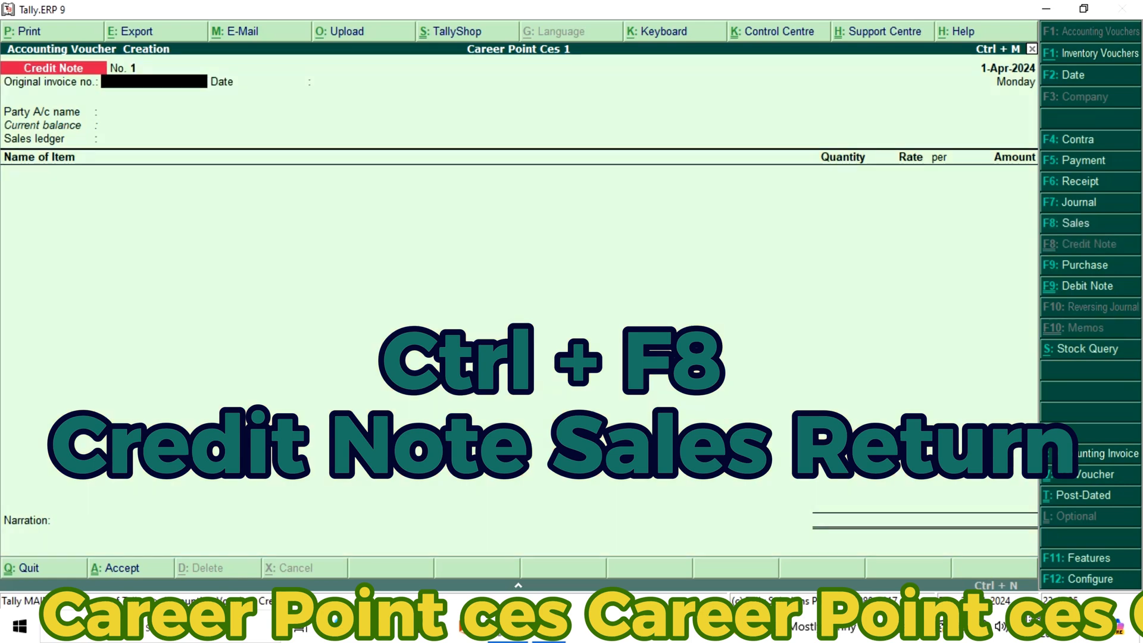
pyautogui.write('0')
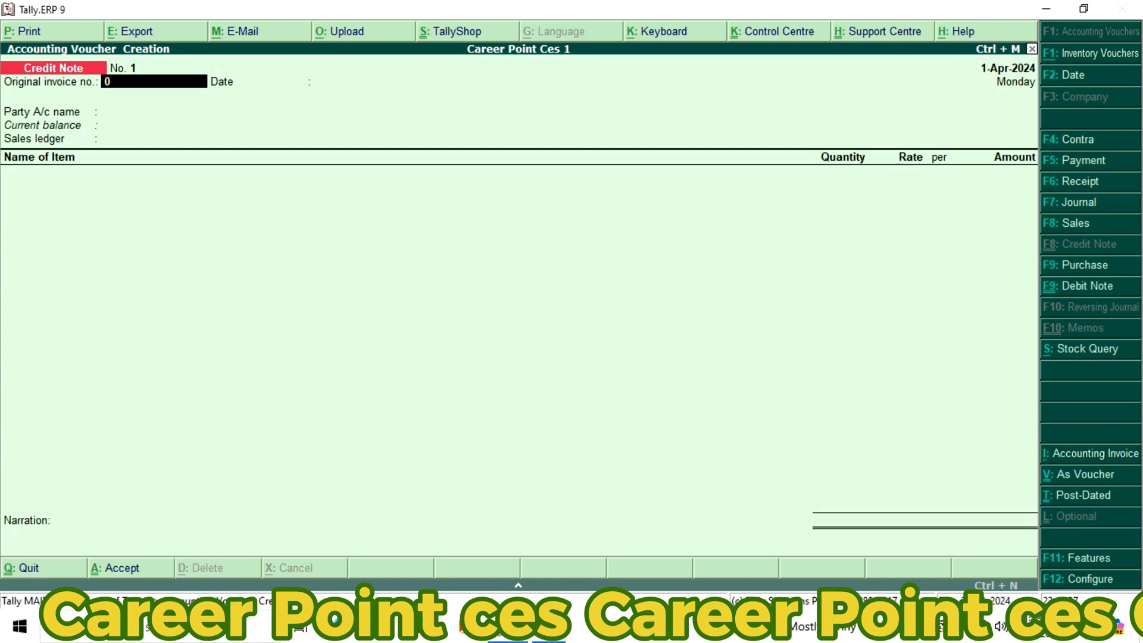
pyautogui.write('1')
pyautogui.press('Return')
pyautogui.press('Return')
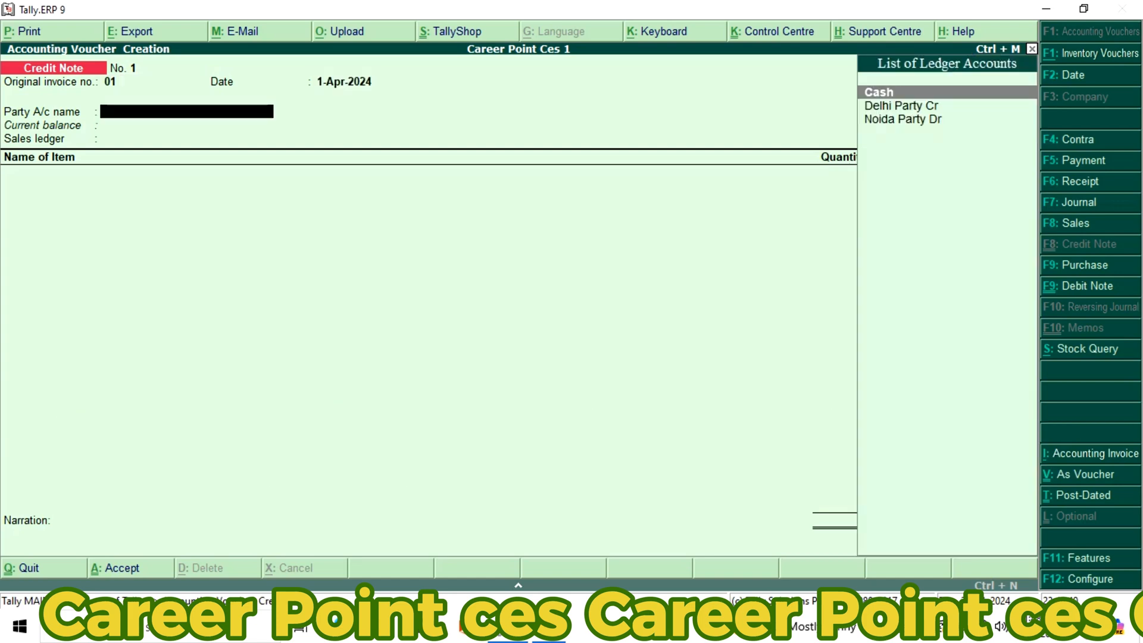
# Set the credit note's party to Noida Party Dr with its default buyer's details, and use Sales Return as the sales ledger
pyautogui.press('Down')
pyautogui.press('Down')
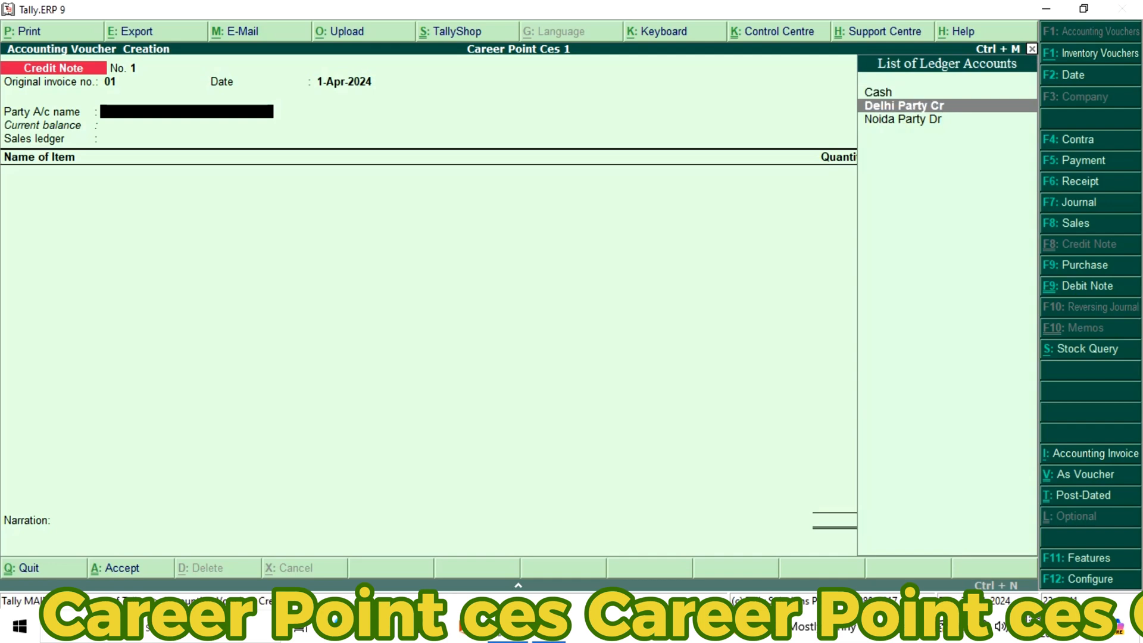
pyautogui.press('Return')
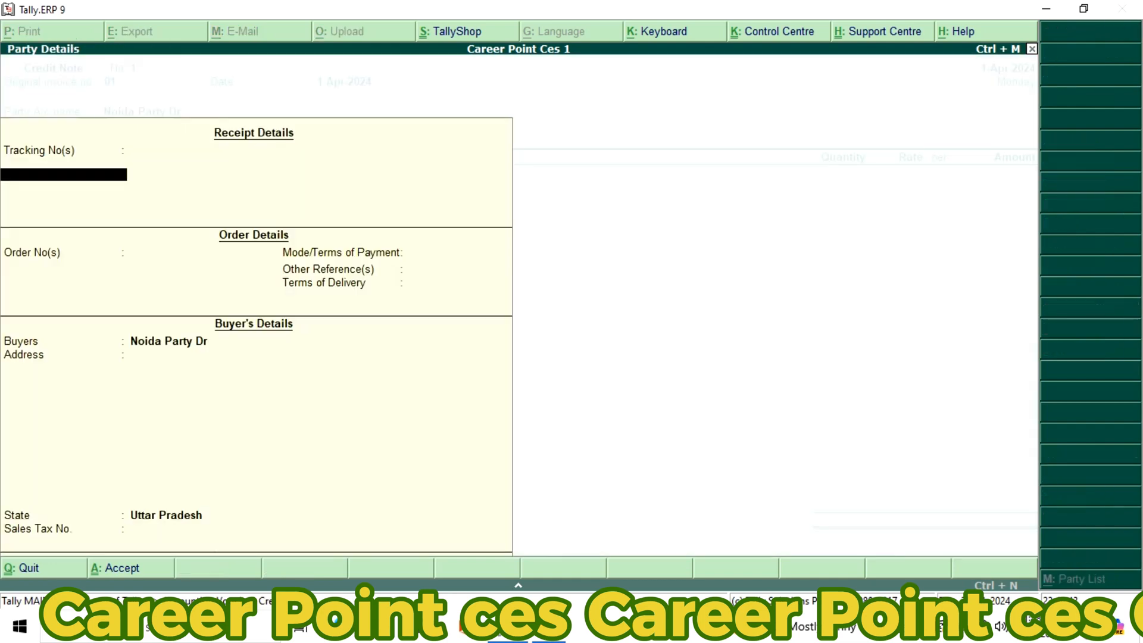
pyautogui.press('Return')
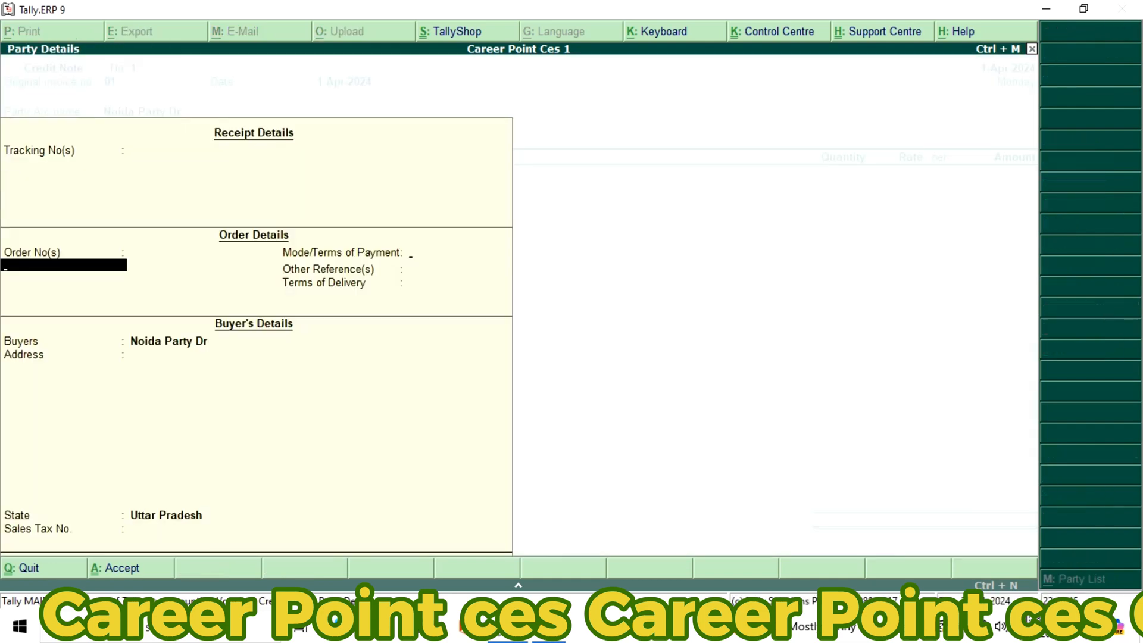
pyautogui.press('Return')
pyautogui.press('Return')
pyautogui.press('Return')
pyautogui.press('Return')
pyautogui.press('Return')
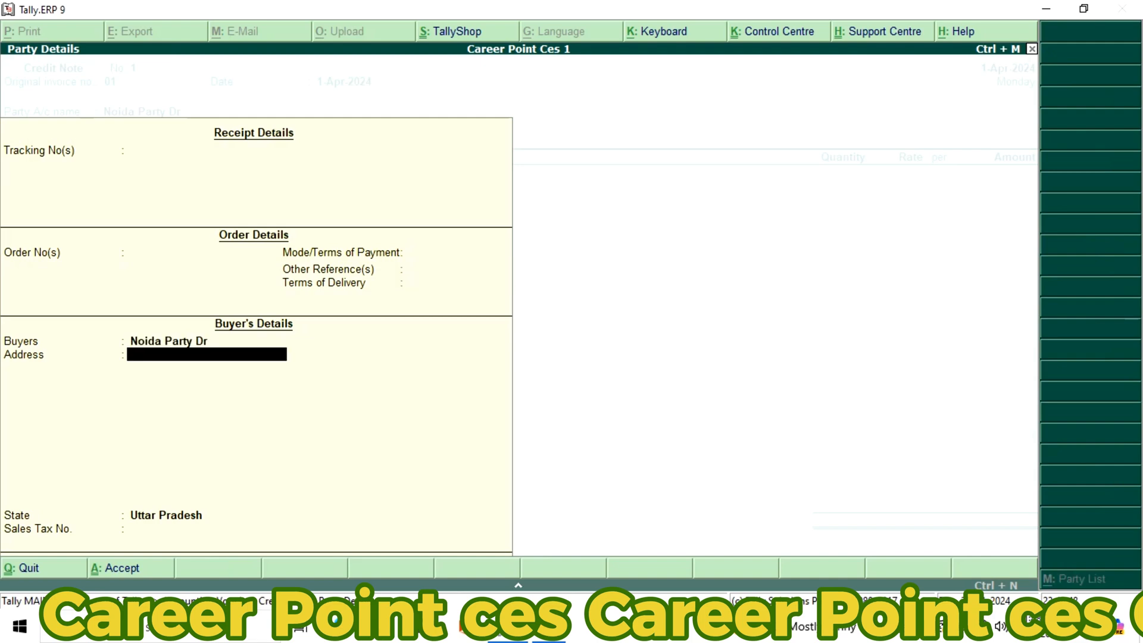
pyautogui.press('Return')
pyautogui.press('Return')
pyautogui.press('Return')
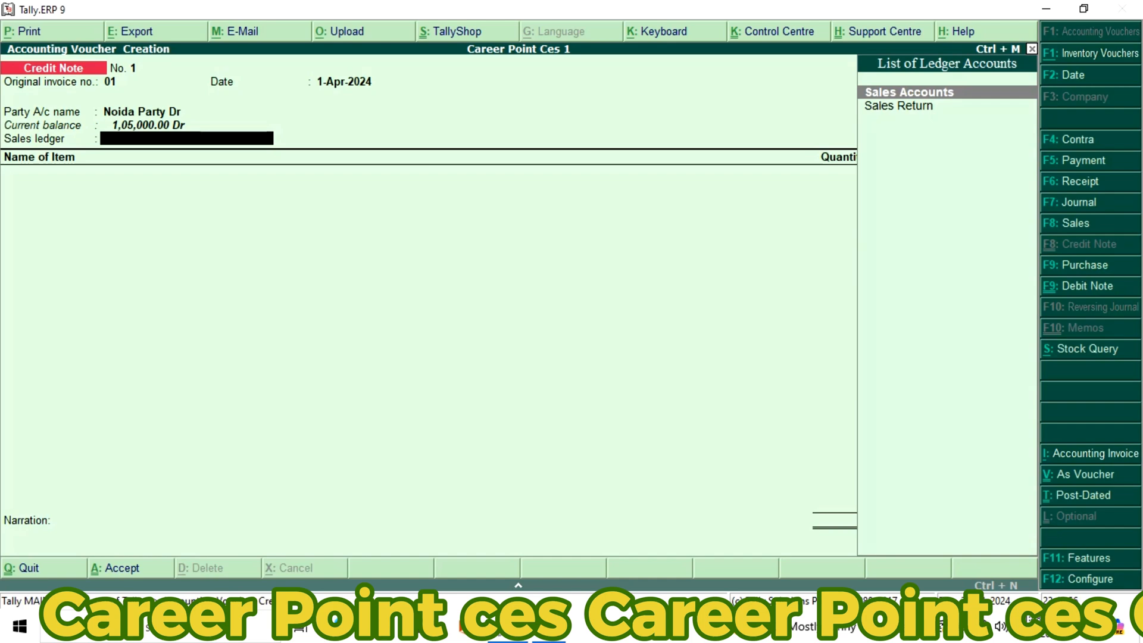
pyautogui.press('Down')
pyautogui.press('Return')
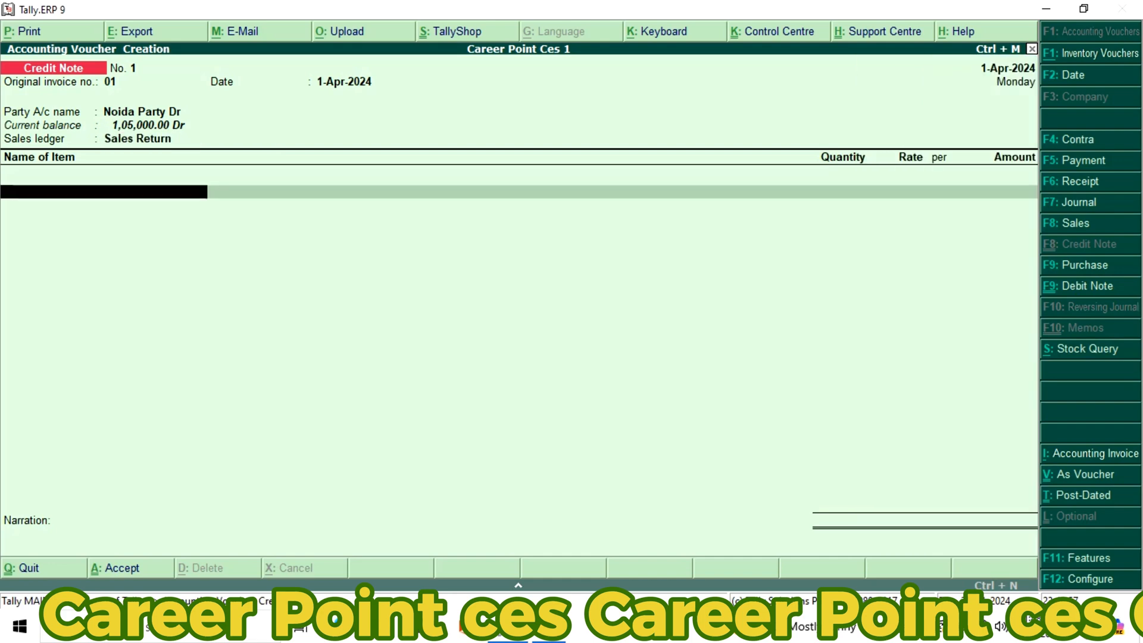
# Add the LCD item to the credit note with a quantity of 5 pcs at a rate of 7,000 per piece
pyautogui.write('L')
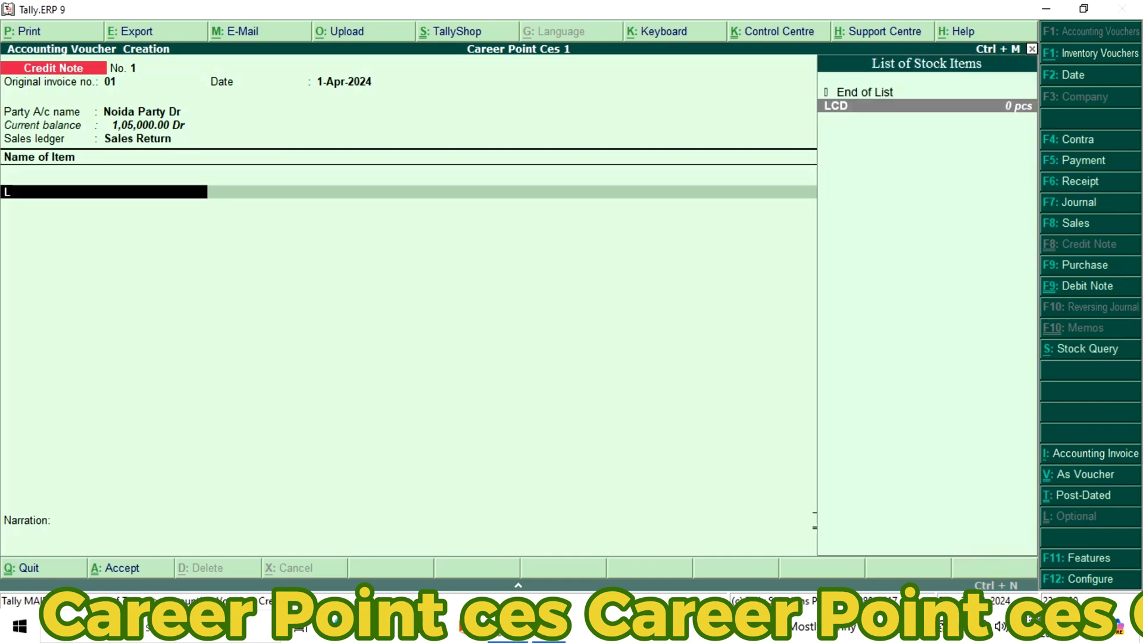
pyautogui.press('Return')
pyautogui.write('5')
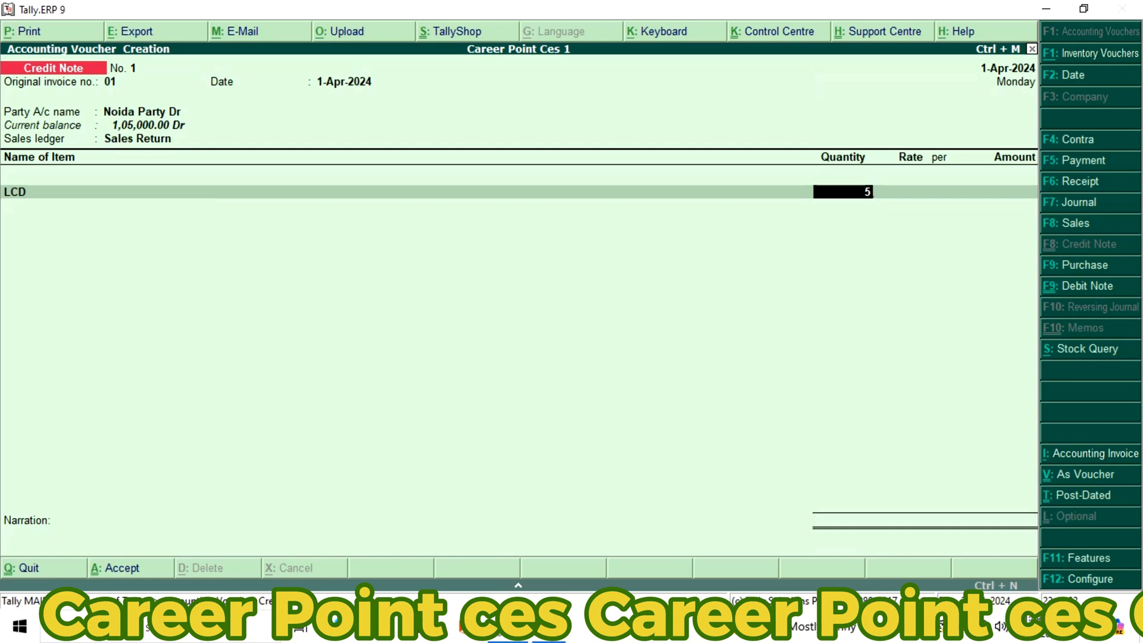
pyautogui.press('Return')
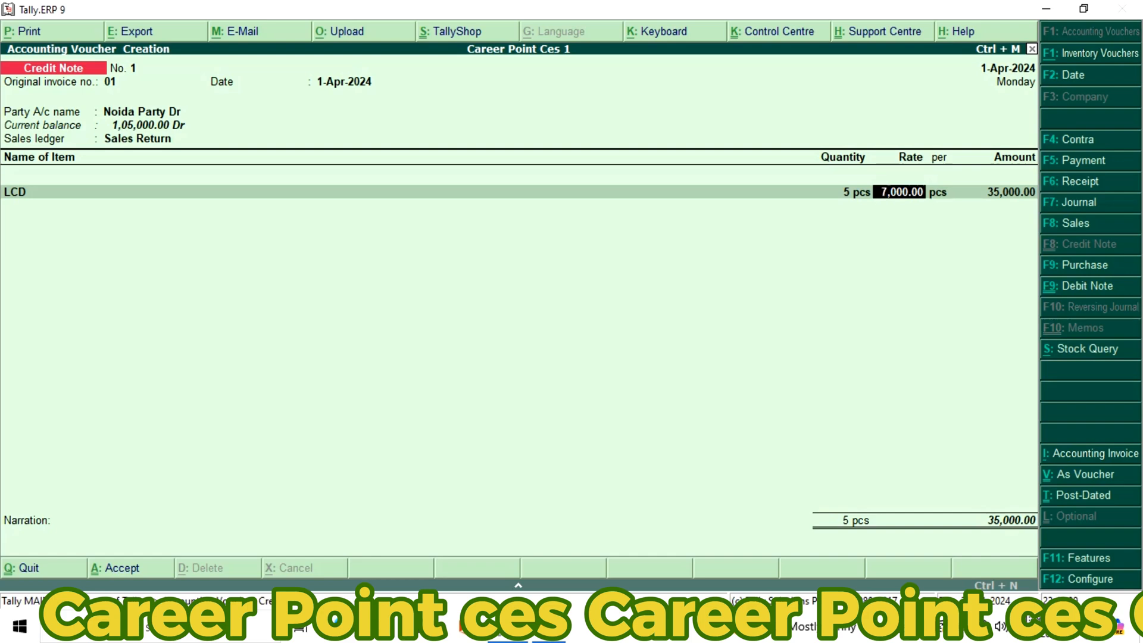
pyautogui.press('Return')
pyautogui.press('Return')
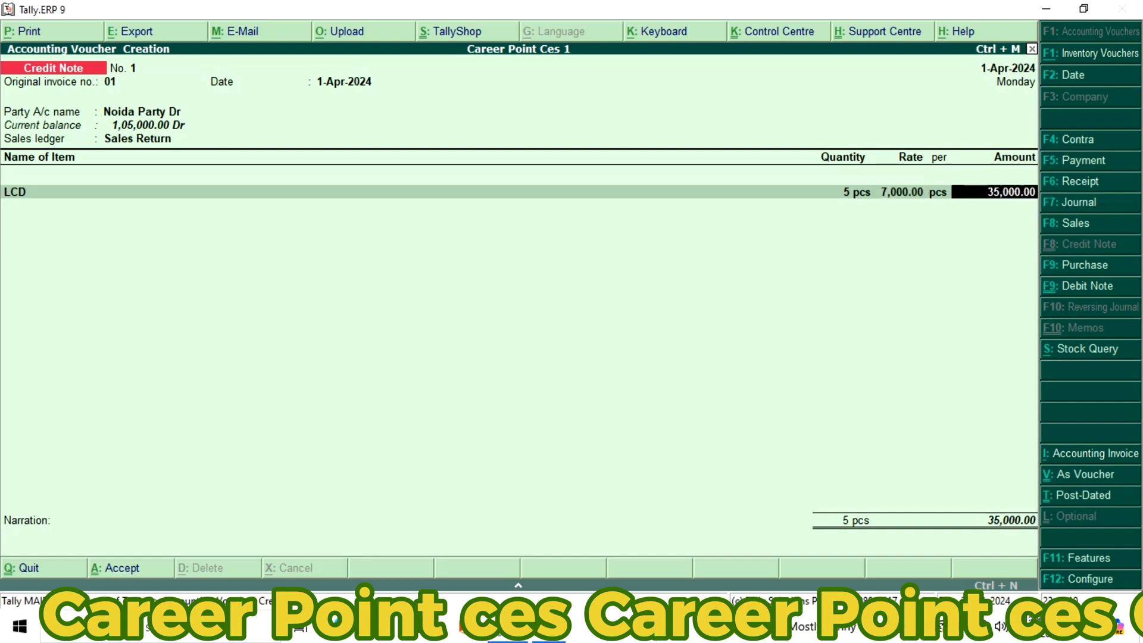
pyautogui.press('Return')
# End the credit note's item list, leave the narration blank, and save the voucher
pyautogui.press('Return')
pyautogui.press('Return')
pyautogui.press('Return')
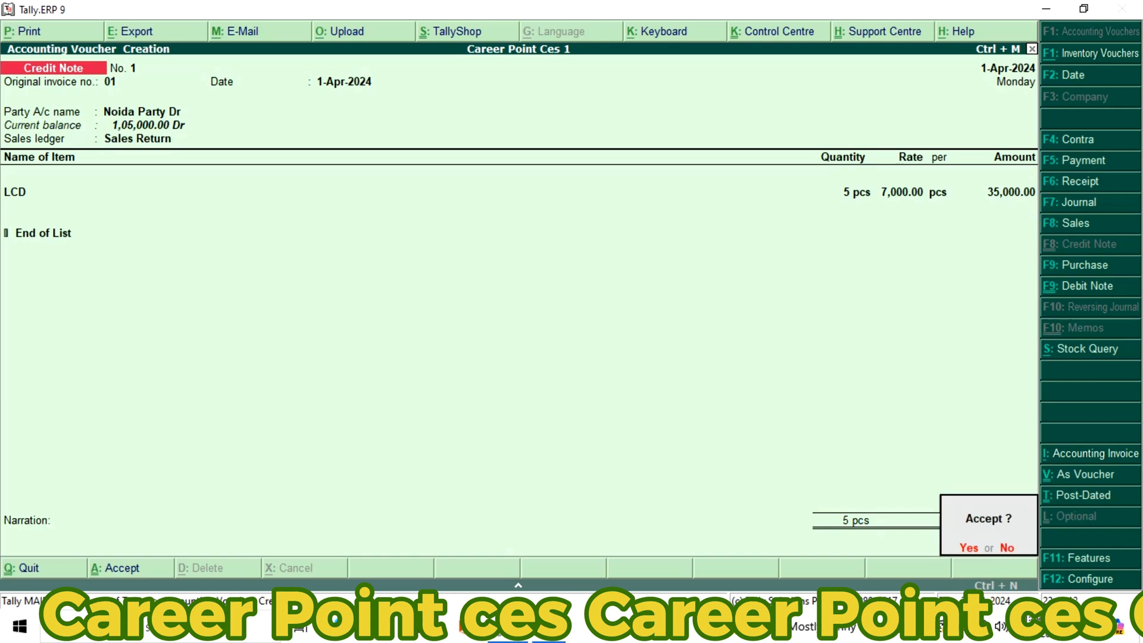
# Leave the blank credit note without saving and display the company's Day Book
pyautogui.press('Return')
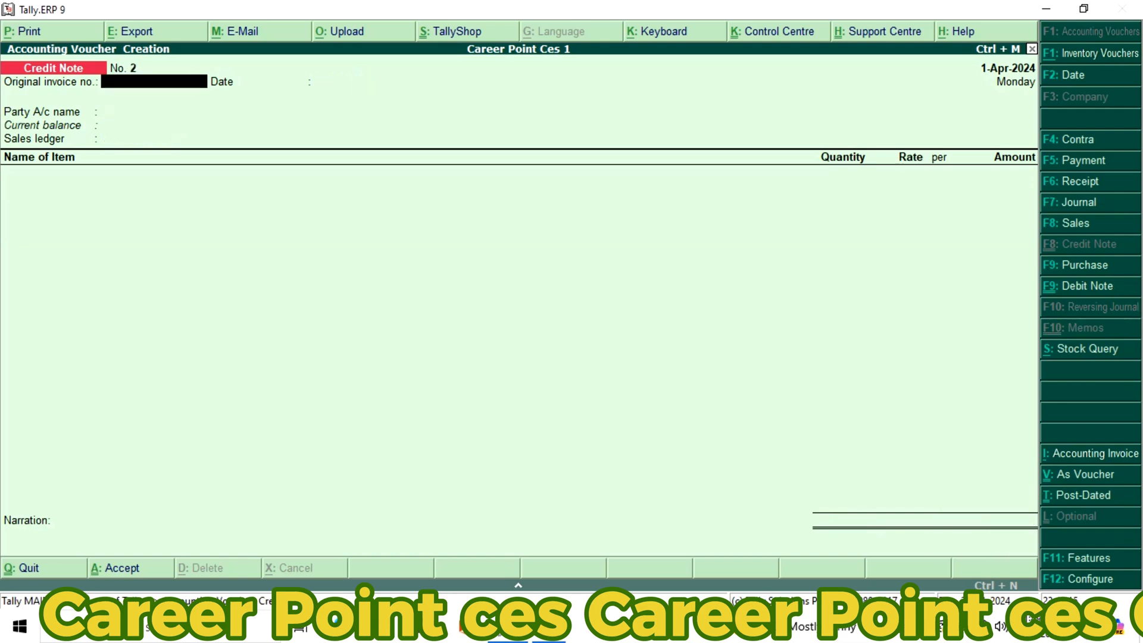
pyautogui.press('Return')
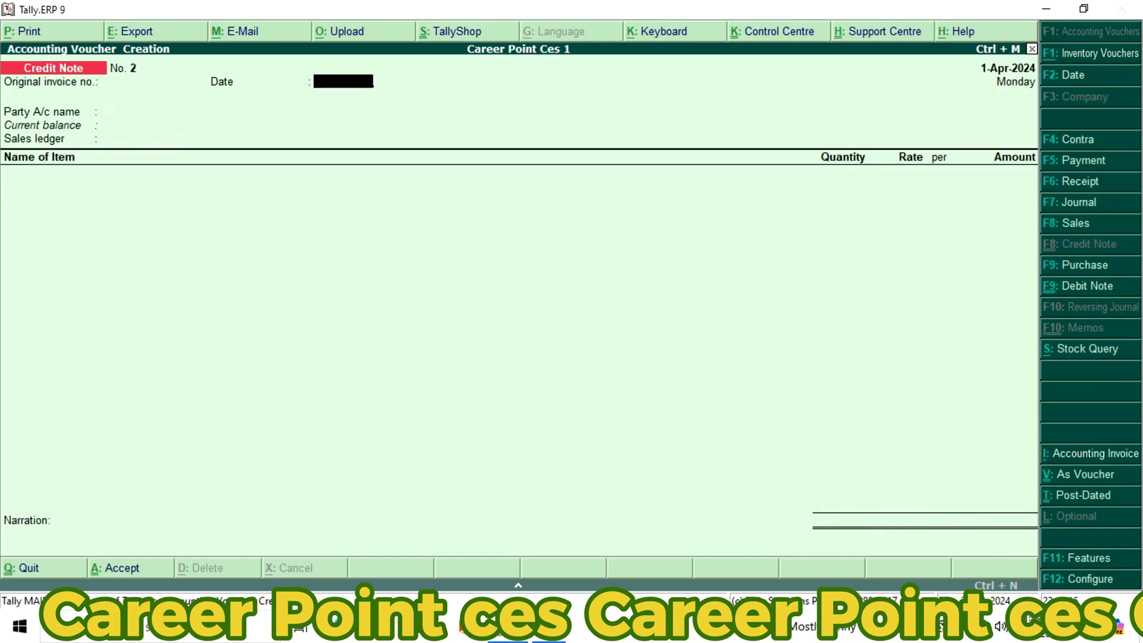
pyautogui.press('Escape')
pyautogui.press('Return')
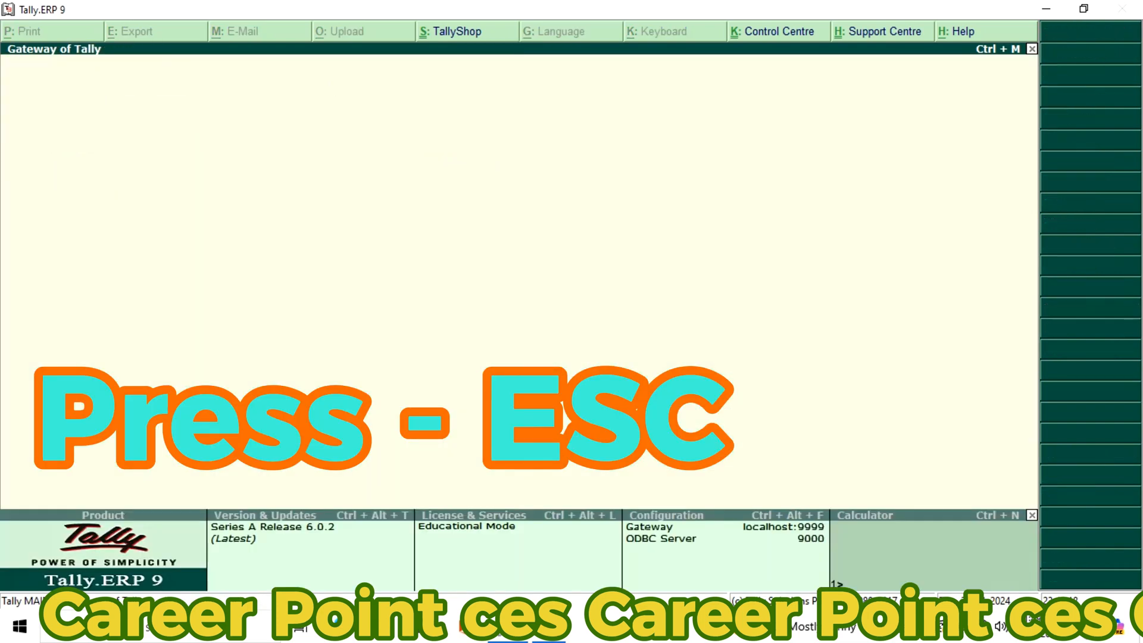
pyautogui.press('Up')
pyautogui.press('Up')
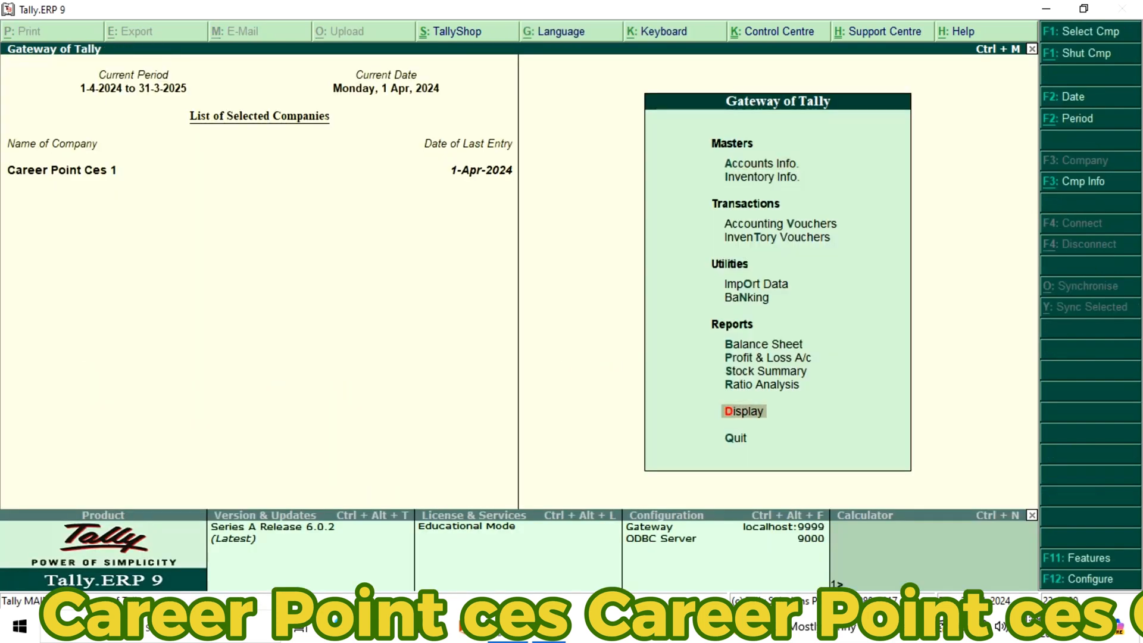
pyautogui.press('Return')
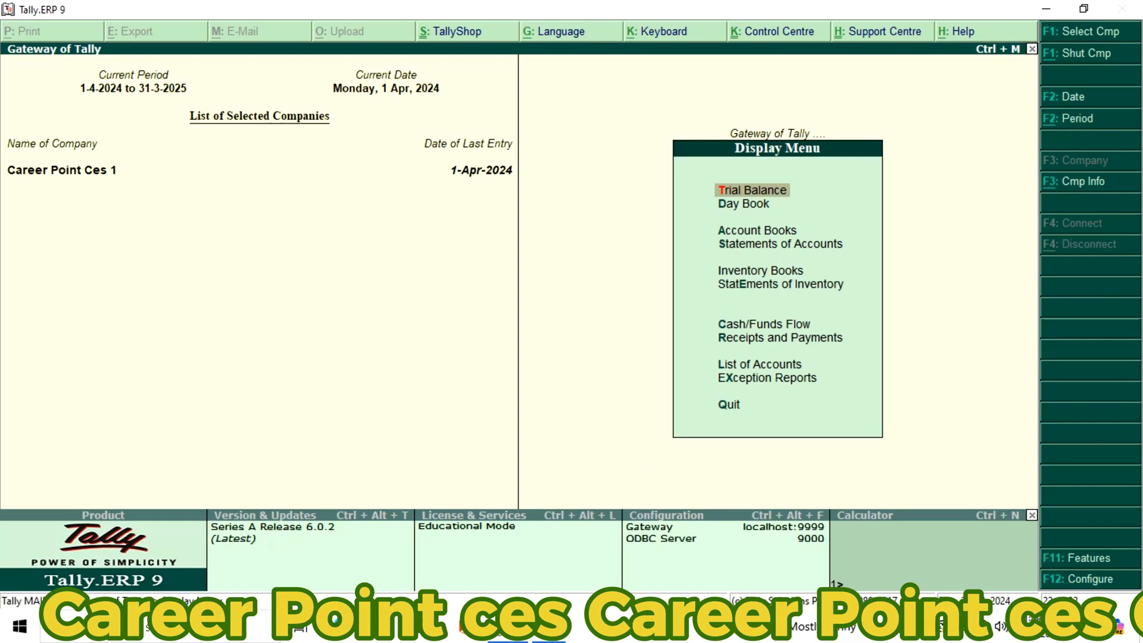
pyautogui.press('Down')
pyautogui.press('Return')
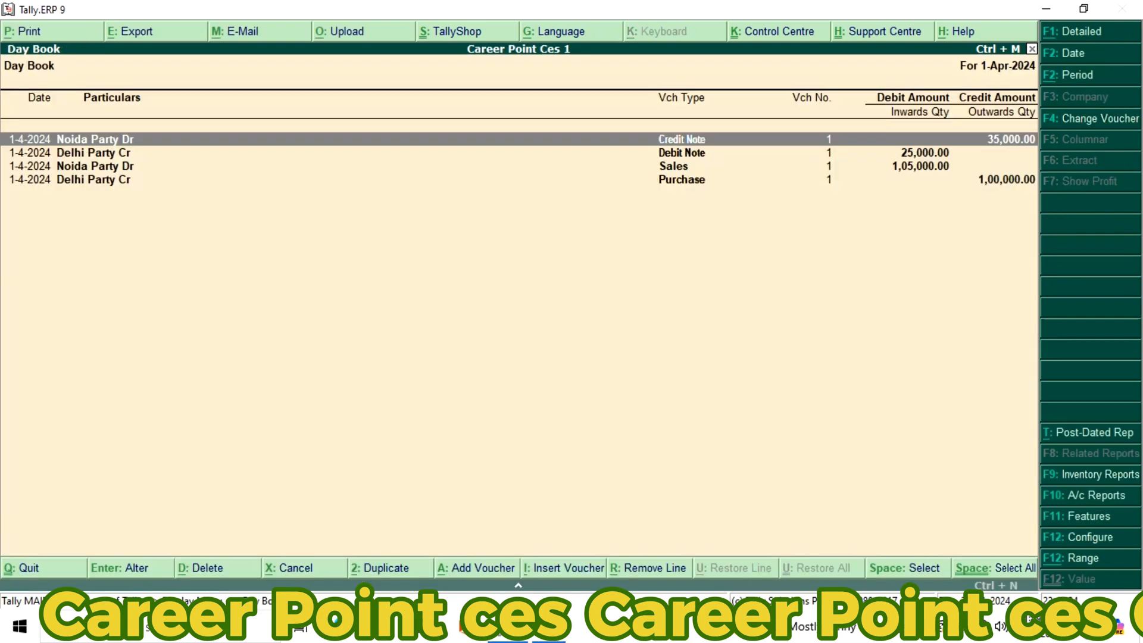
# View the Delhi Party Cr purchase voucher from the Day Book and close it without changes
pyautogui.press('Down')
pyautogui.press('Down')
pyautogui.press('Down')
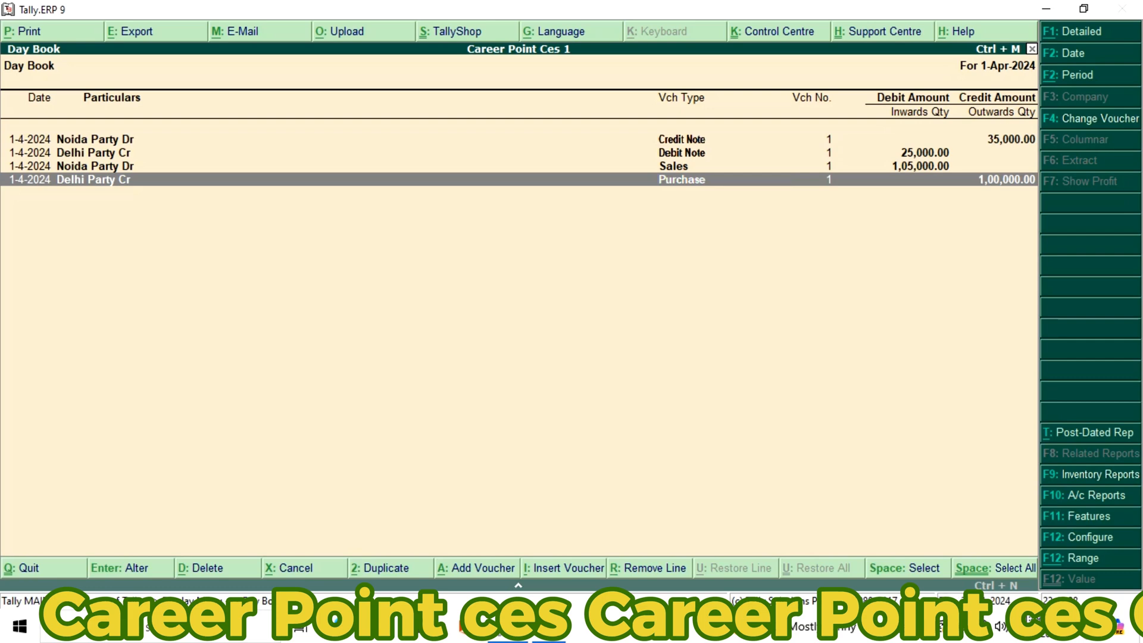
pyautogui.press('Return')
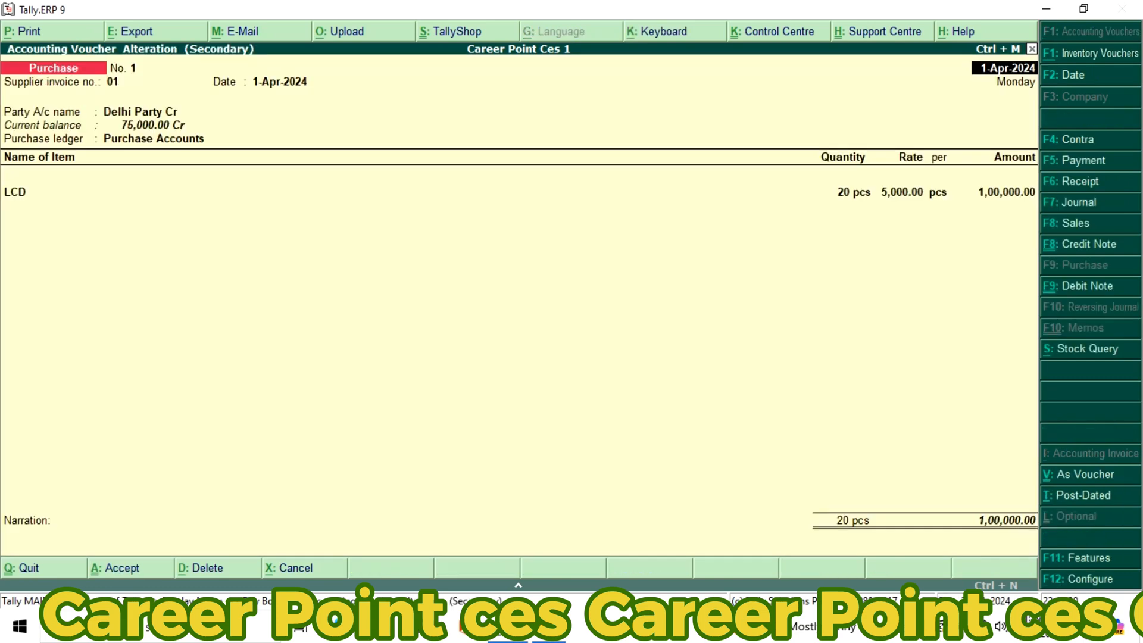
pyautogui.press('Escape')
pyautogui.press('Return')
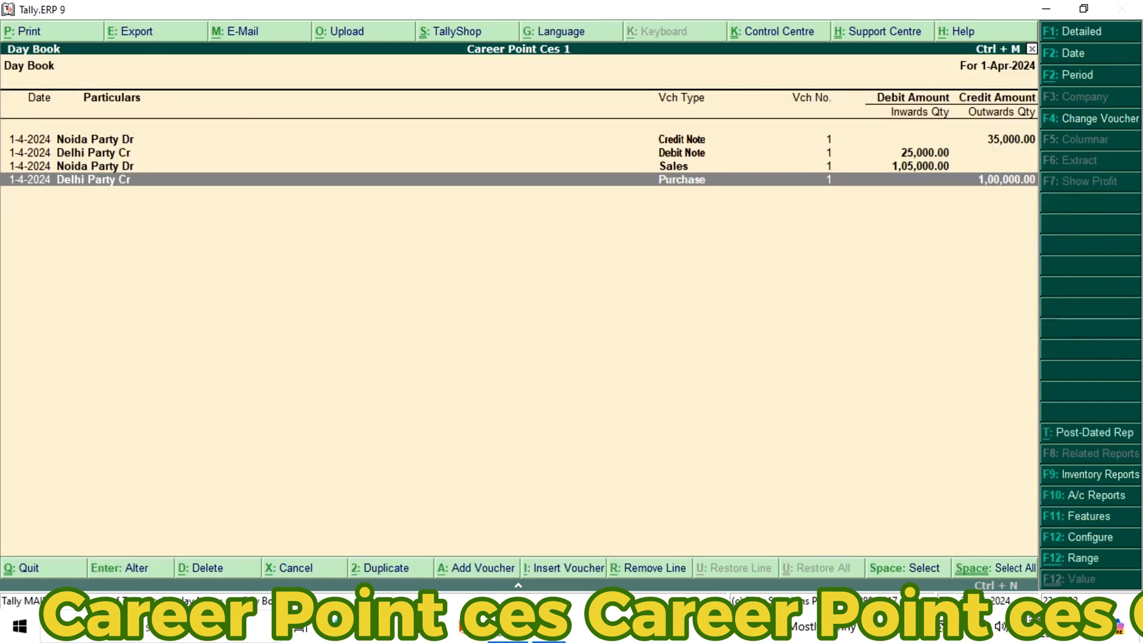
# View the Delhi Party Cr debit note from the Day Book and close it without changes
pyautogui.press('Up')
pyautogui.press('Up')
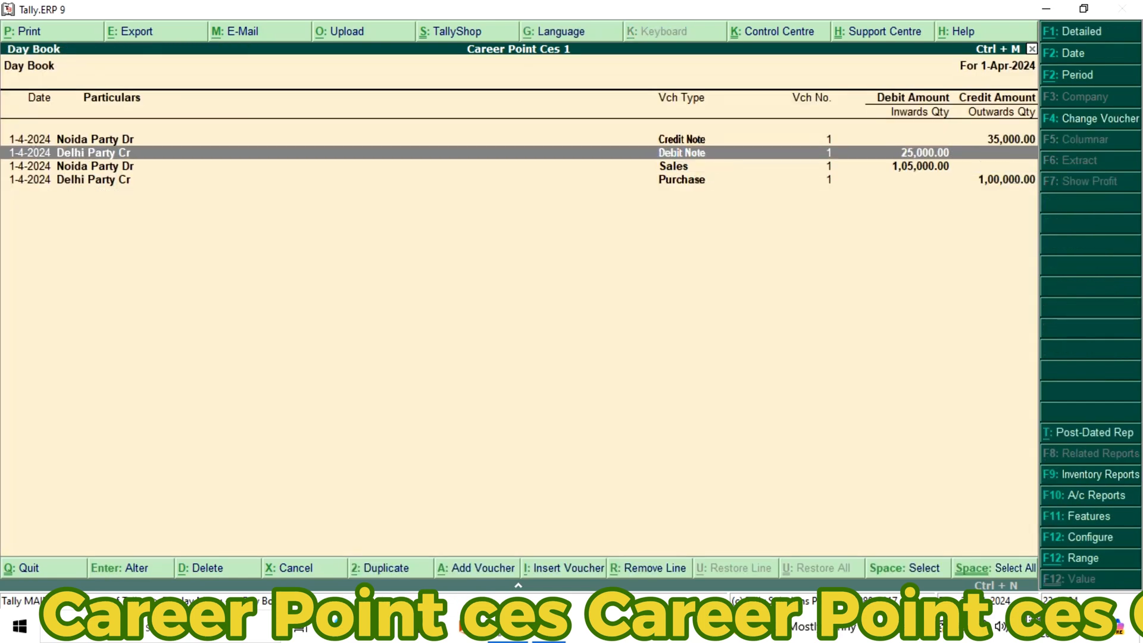
pyautogui.press('Return')
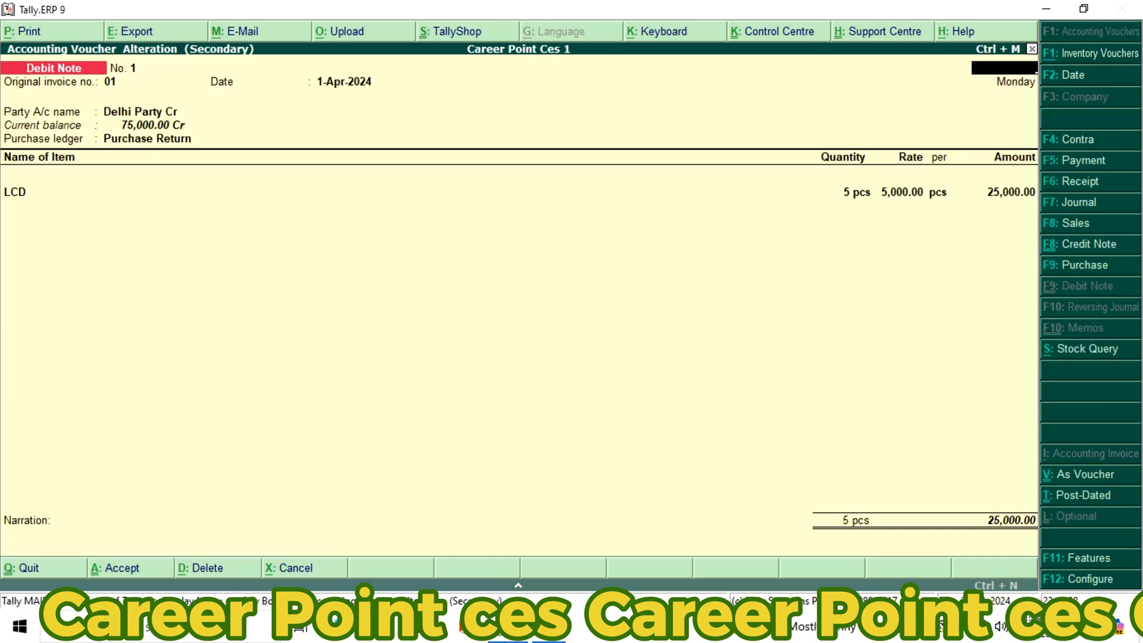
pyautogui.press('Escape')
pyautogui.press('y')
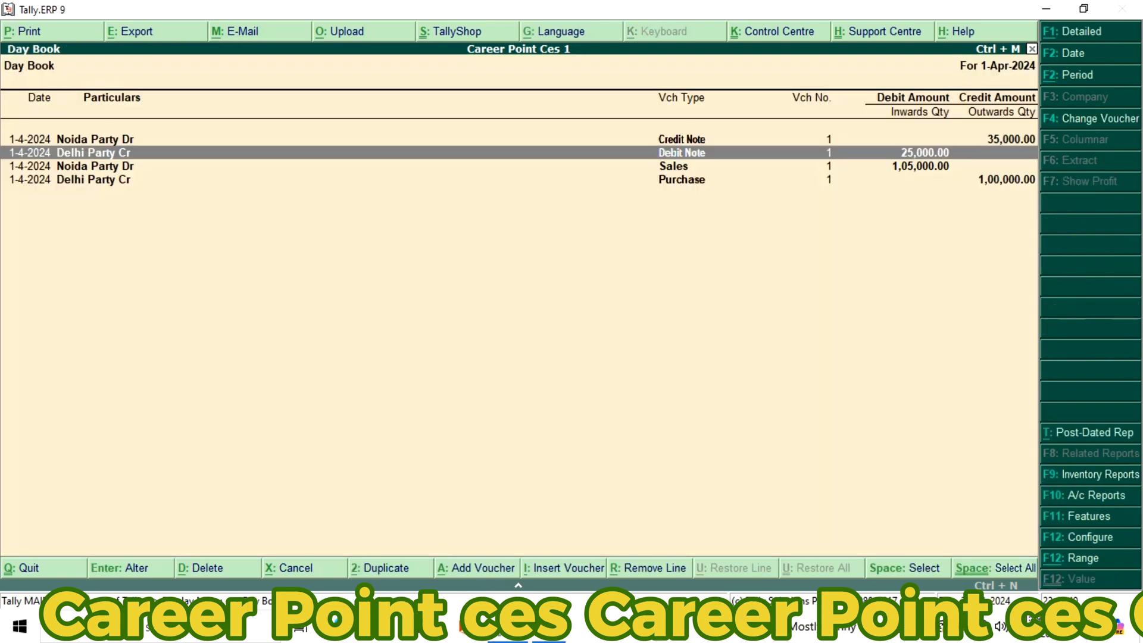
# View the Noida Party Dr sales voucher from the Day Book and close it without changes
pyautogui.press('Down')
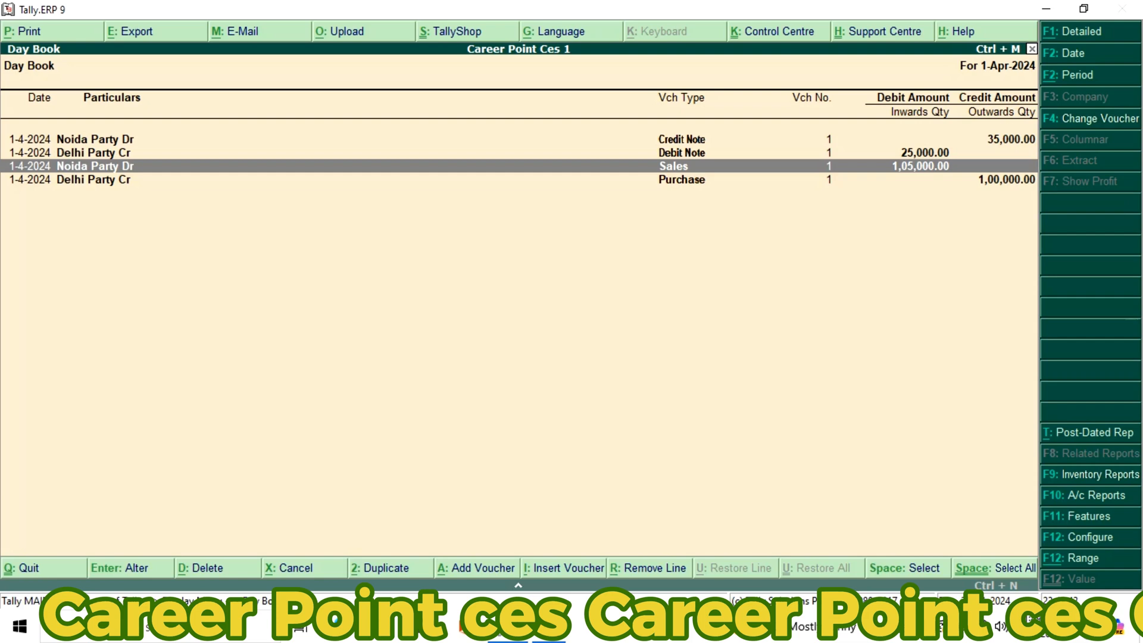
pyautogui.press('Return')
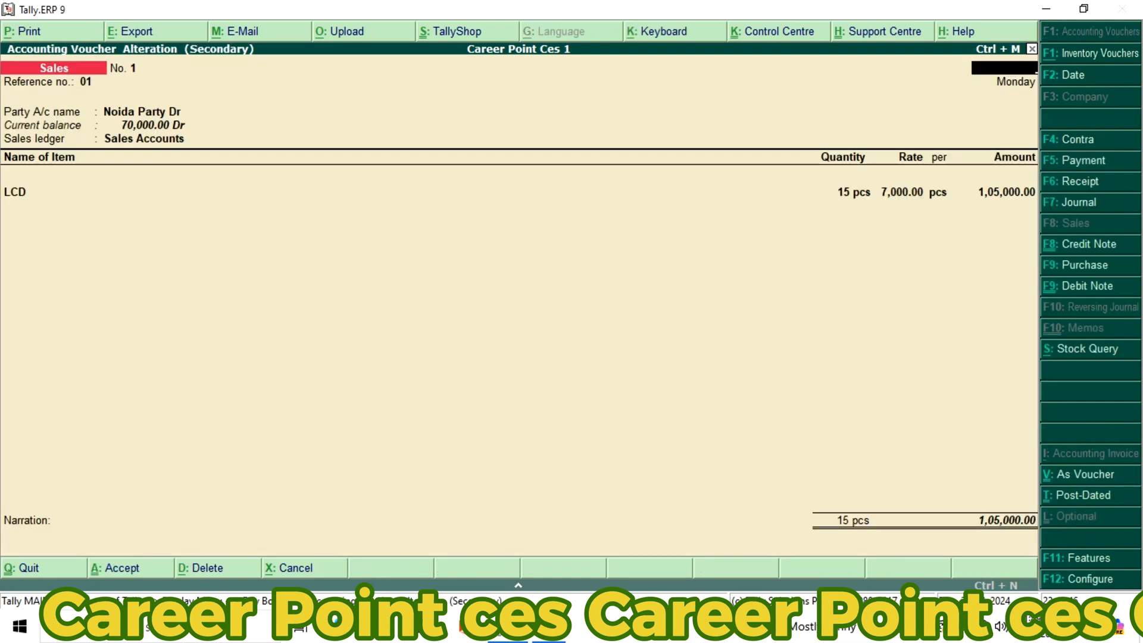
pyautogui.press('Escape')
pyautogui.press('y')
# View the Noida Party Dr credit note from the Day Book and close it without changes
pyautogui.press('Up')
pyautogui.press('Up')
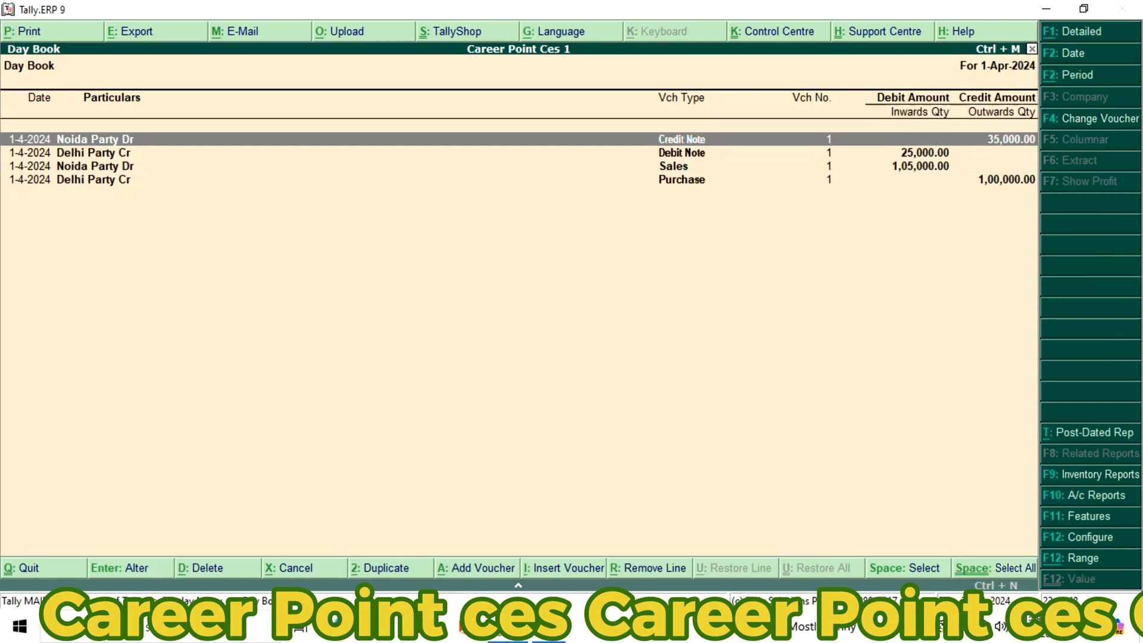
pyautogui.press('Return')
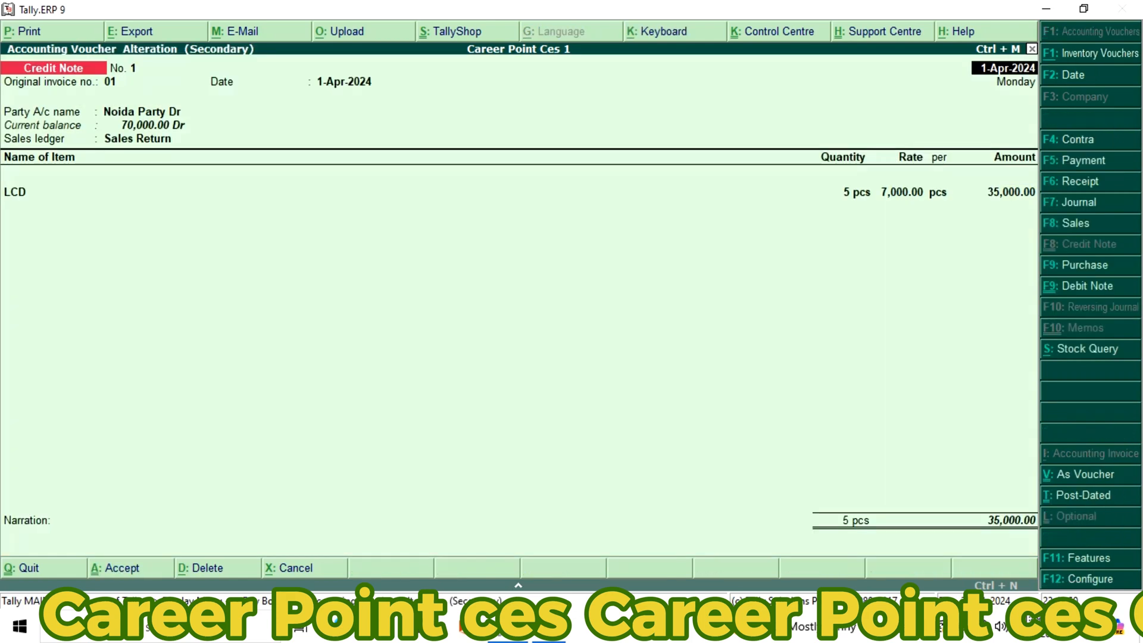
pyautogui.press('Escape')
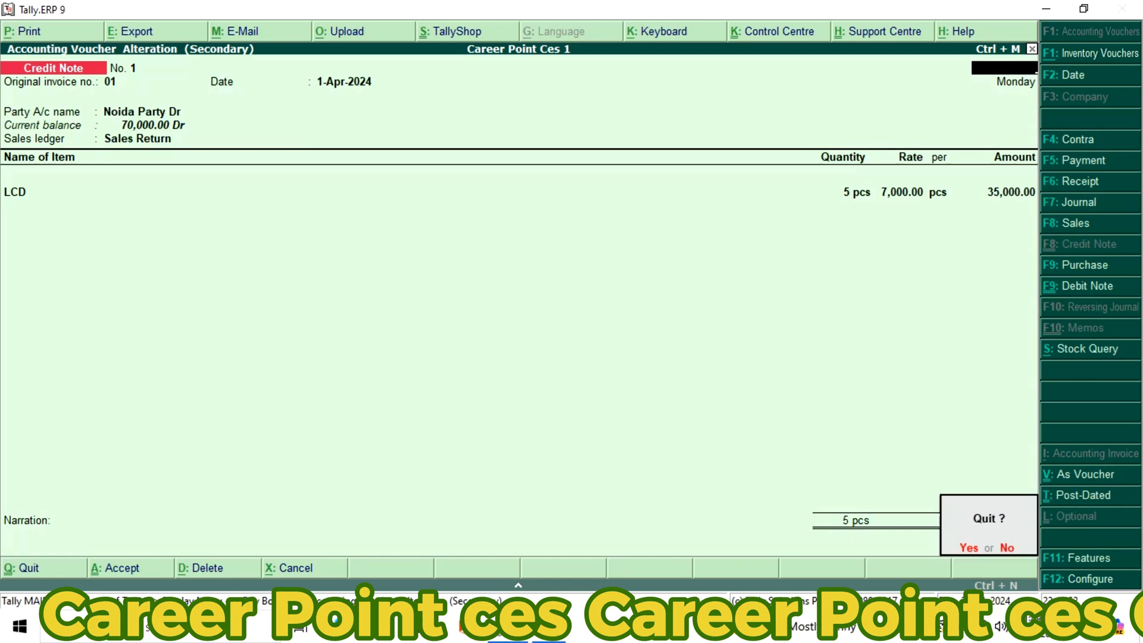
pyautogui.press('y')
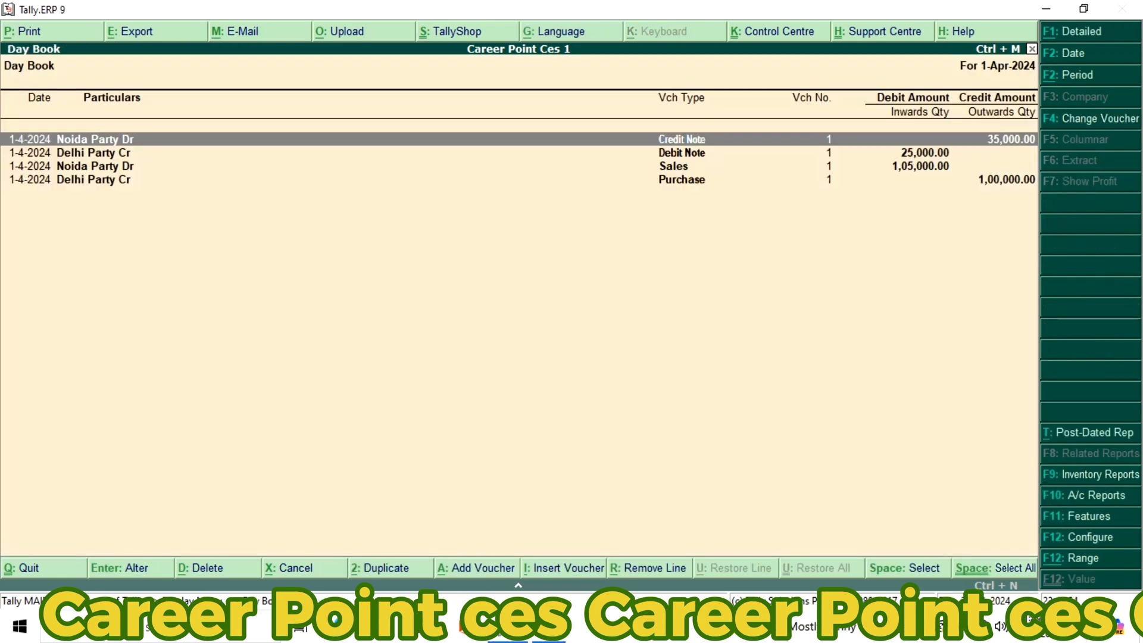
# Examine the purchase, debit note, sales and credit note entries in the Day Book, comparing their debit and credit amounts
pyautogui.press('Down')
pyautogui.press('Down')
pyautogui.press('Down')
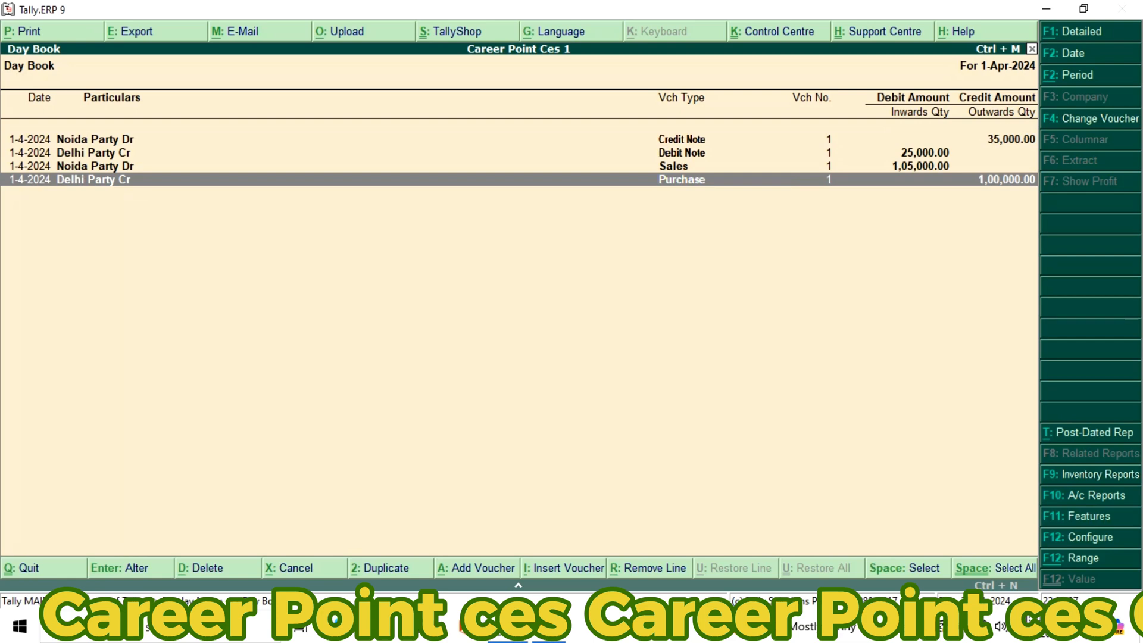
pyautogui.press('Up')
pyautogui.press('Up')
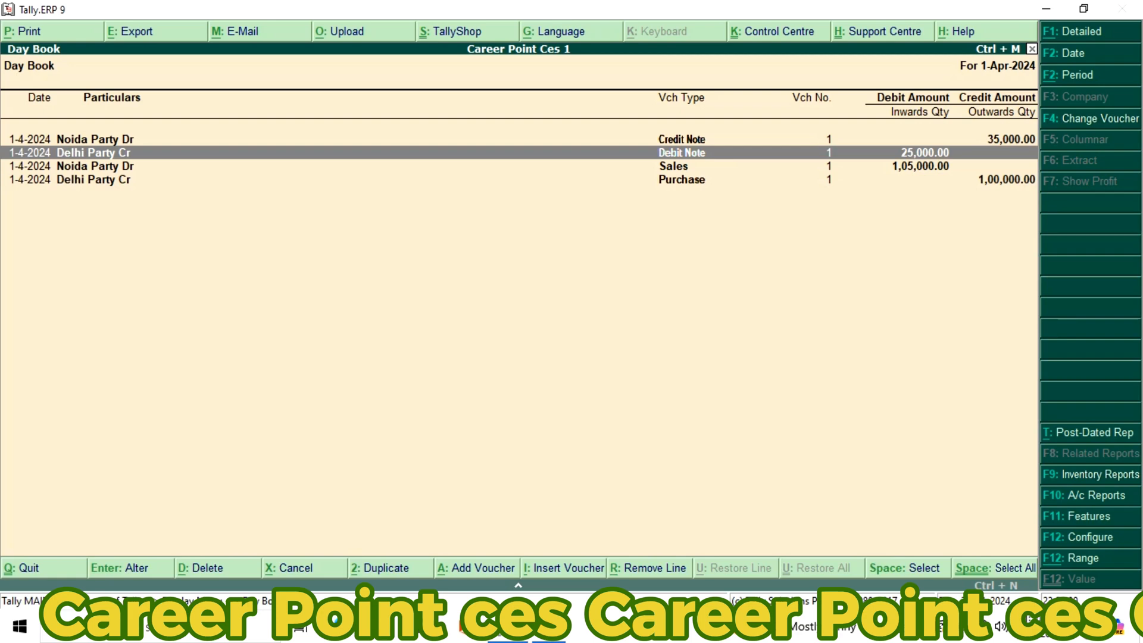
pyautogui.press('Down')
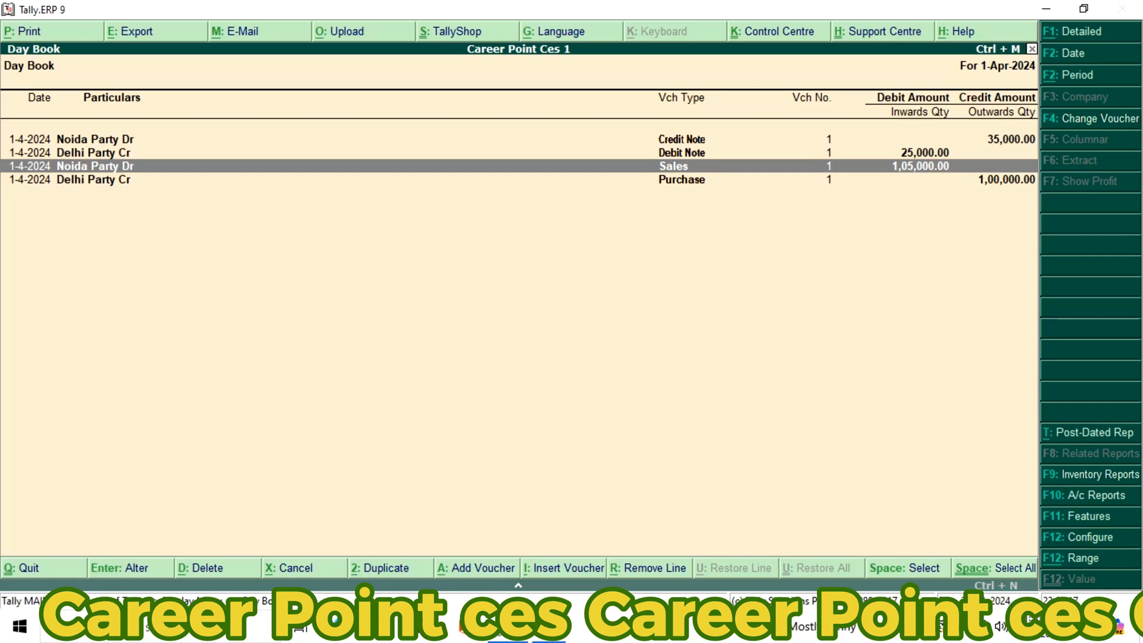
pyautogui.press('Up')
pyautogui.press('Up')
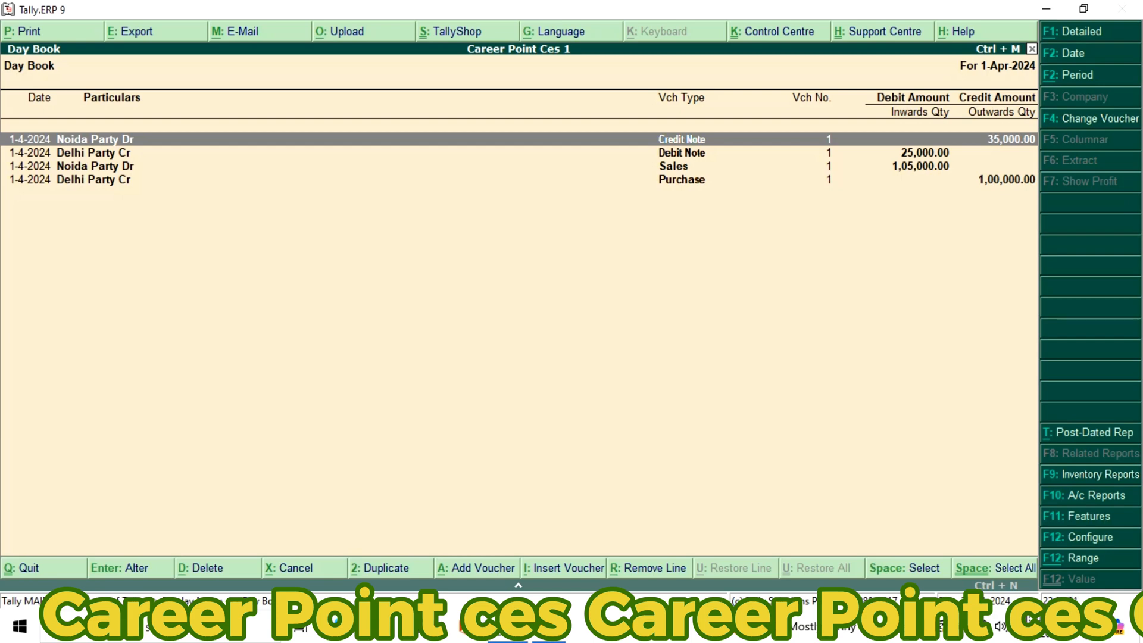
pyautogui.press('Down')
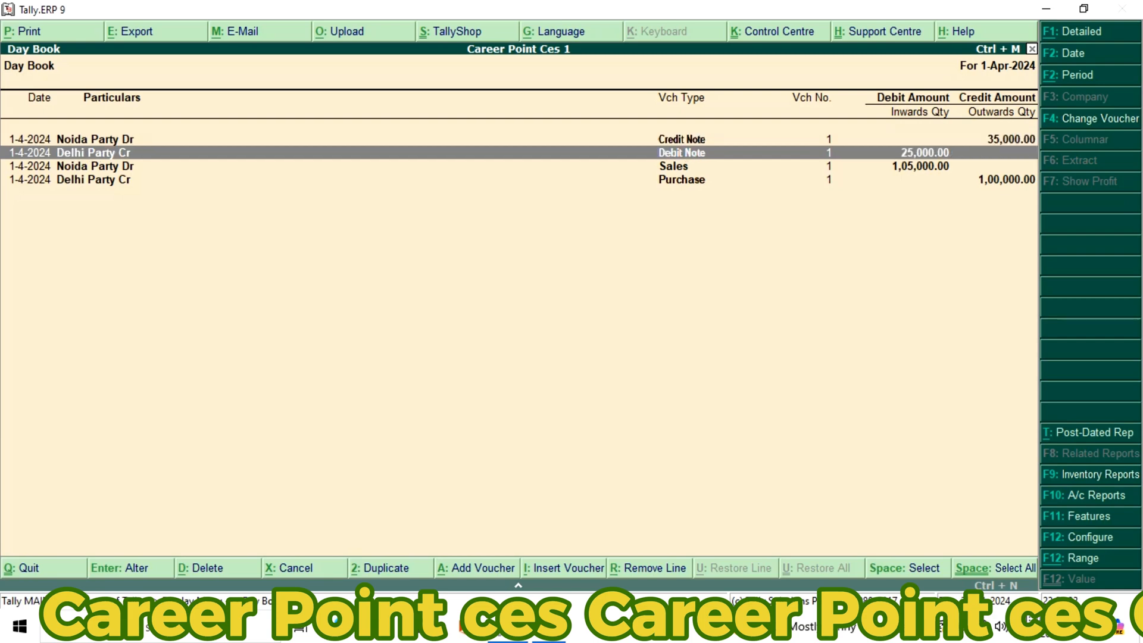
pyautogui.press('Down')
pyautogui.press('Down')
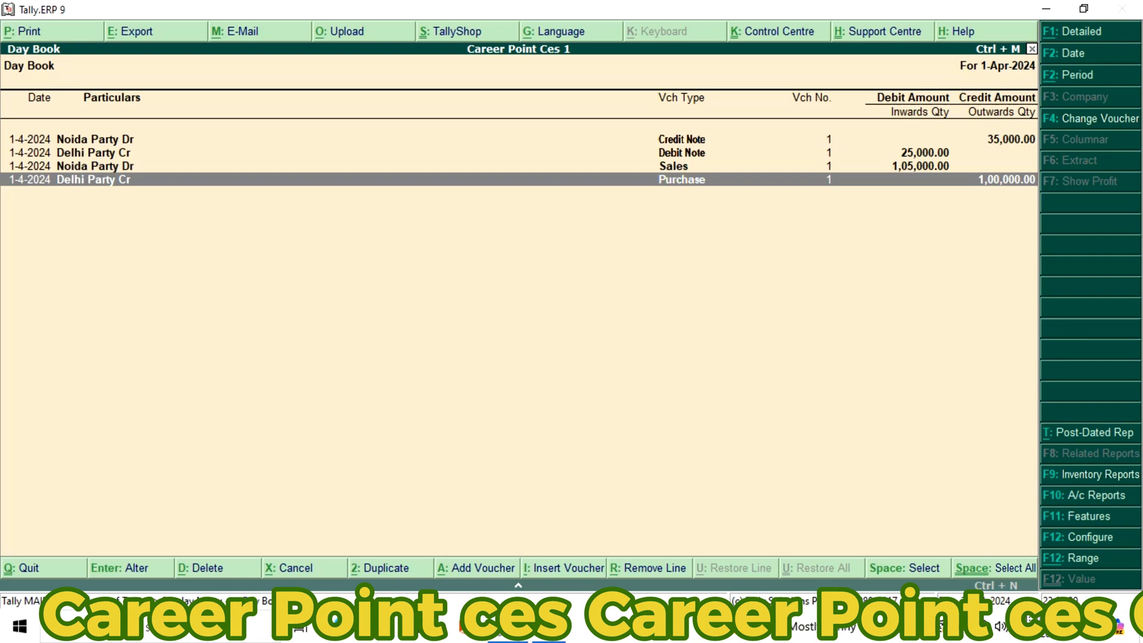
# Start a new debit note voucher with original invoice number 02 dated 1-Apr-2024
pyautogui.press('Escape')
pyautogui.press('Down')
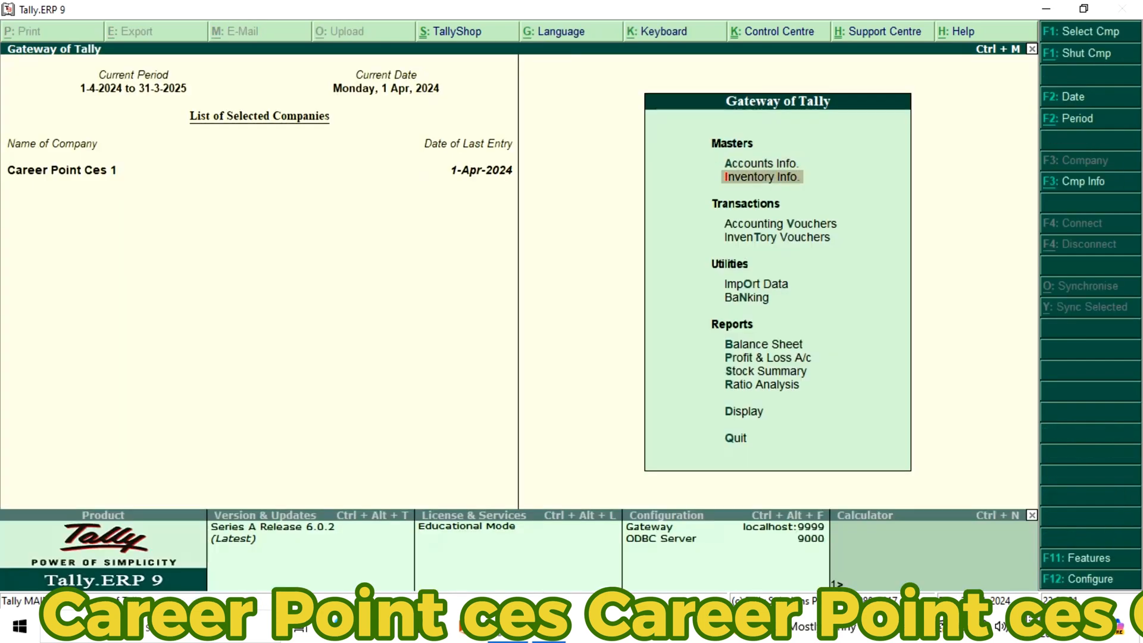
pyautogui.press('Down')
pyautogui.press('Return')
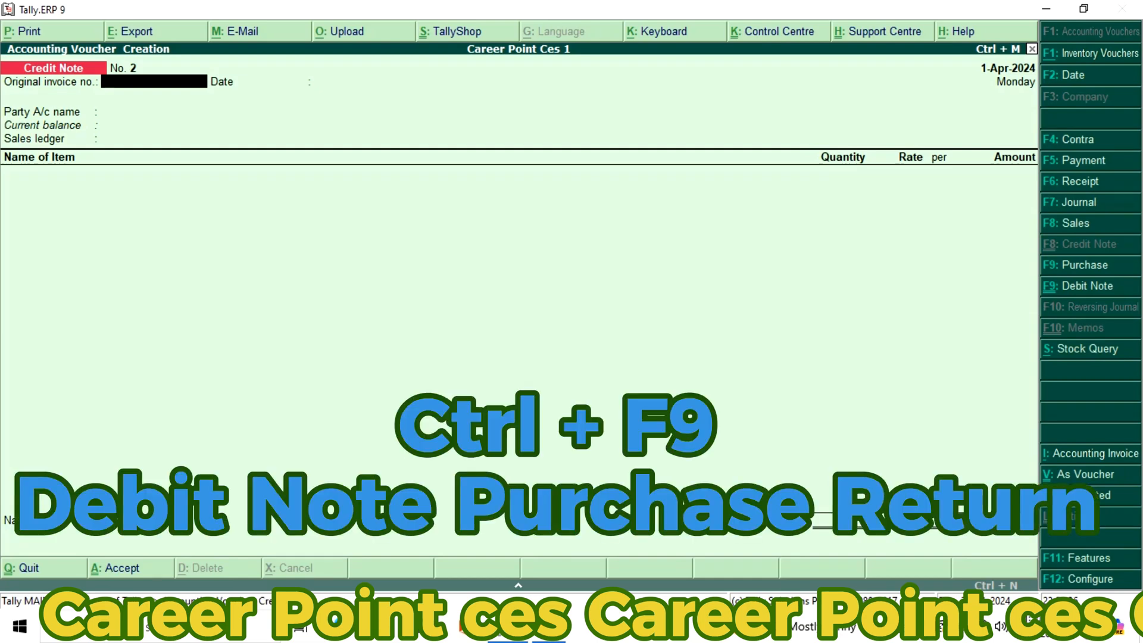
pyautogui.hotkey('ctrl', 'F9')
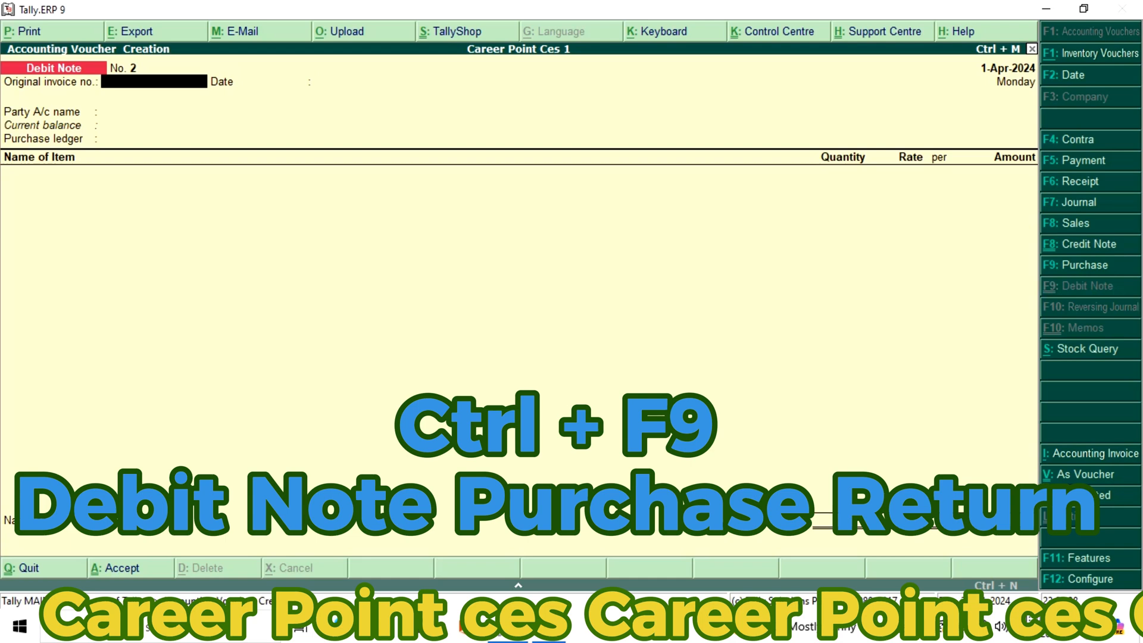
pyautogui.write('02')
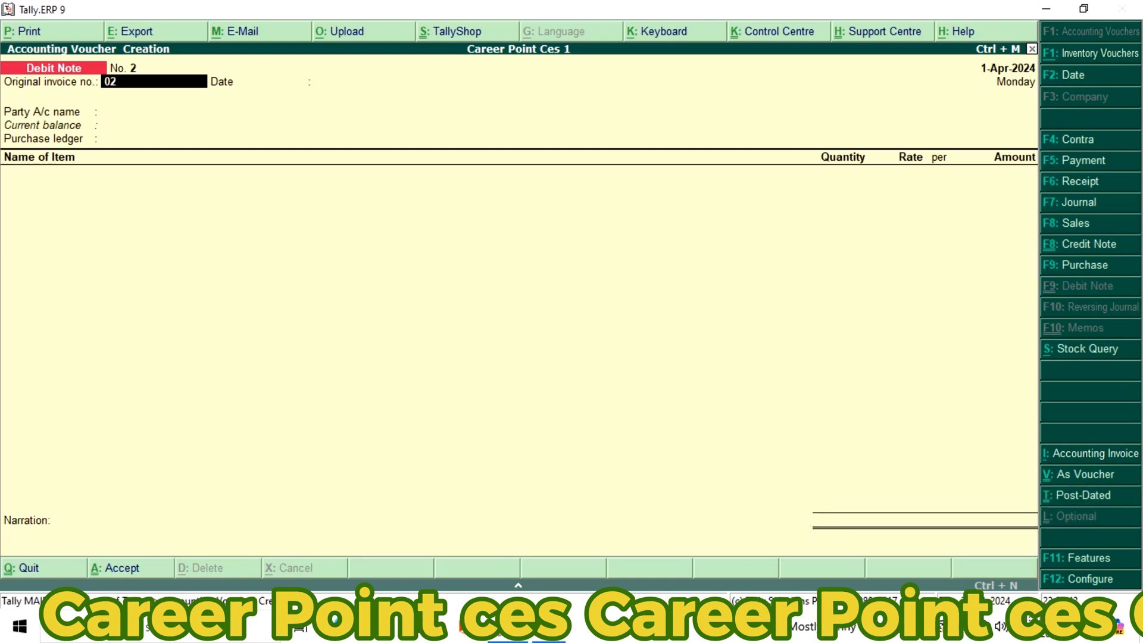
pyautogui.press('Return')
pyautogui.press('Return')
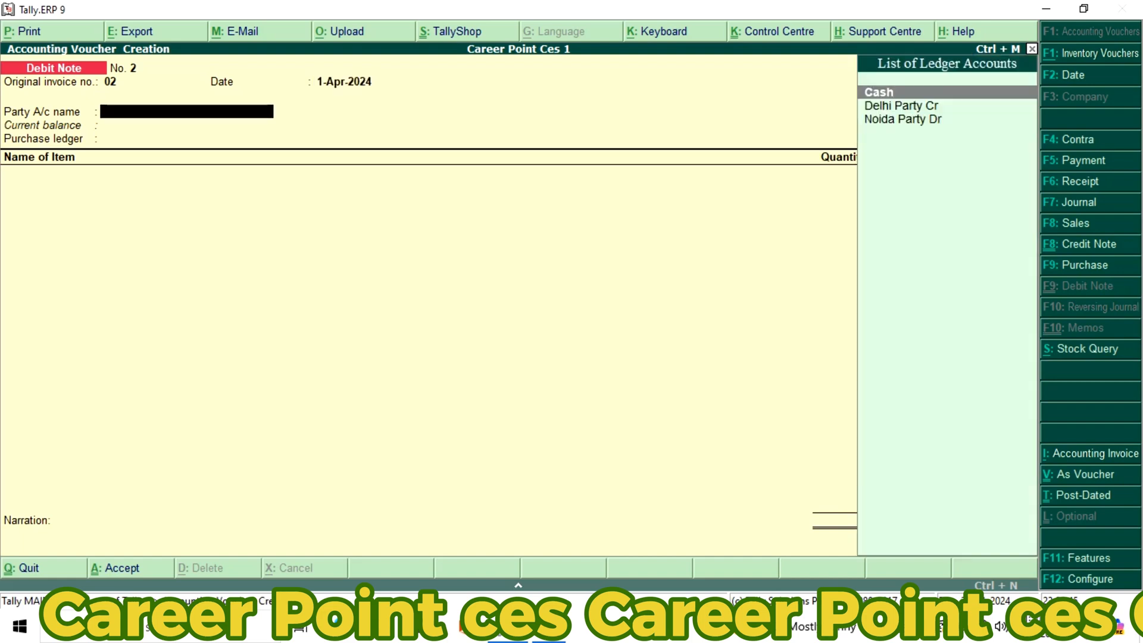
# Set the debit note's party account to Delhi Party Cr, keep Delhi as state, and choose Purchase Return as the purchase ledger
pyautogui.press('Down')
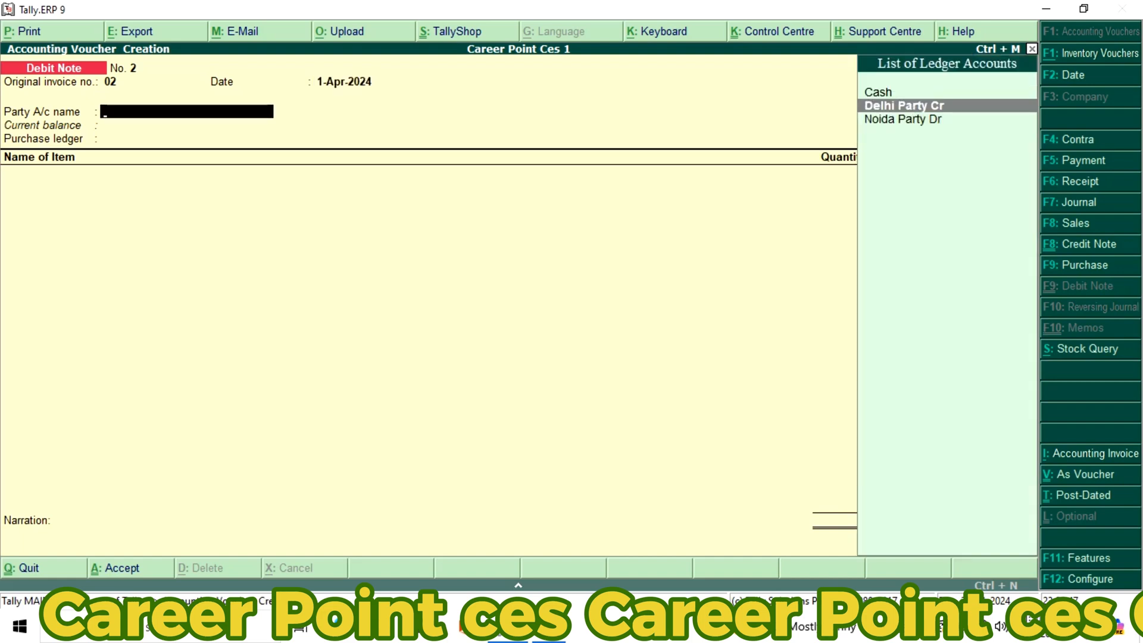
pyautogui.press('Return')
pyautogui.press('Return')
pyautogui.press('Return')
pyautogui.press('Return')
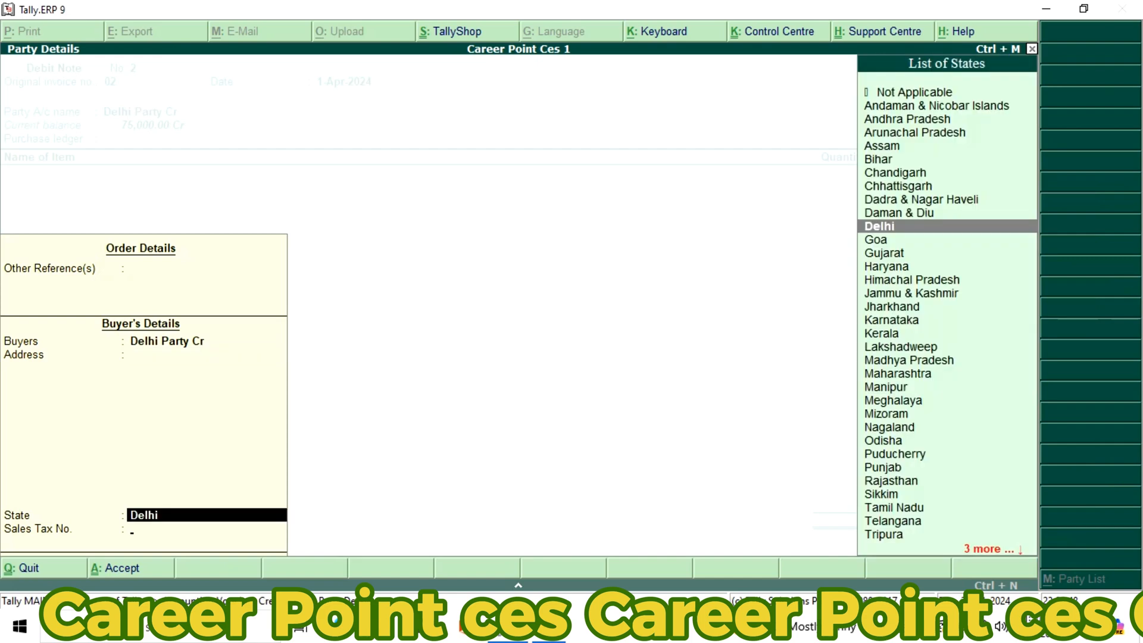
pyautogui.press('Return')
pyautogui.press('Return')
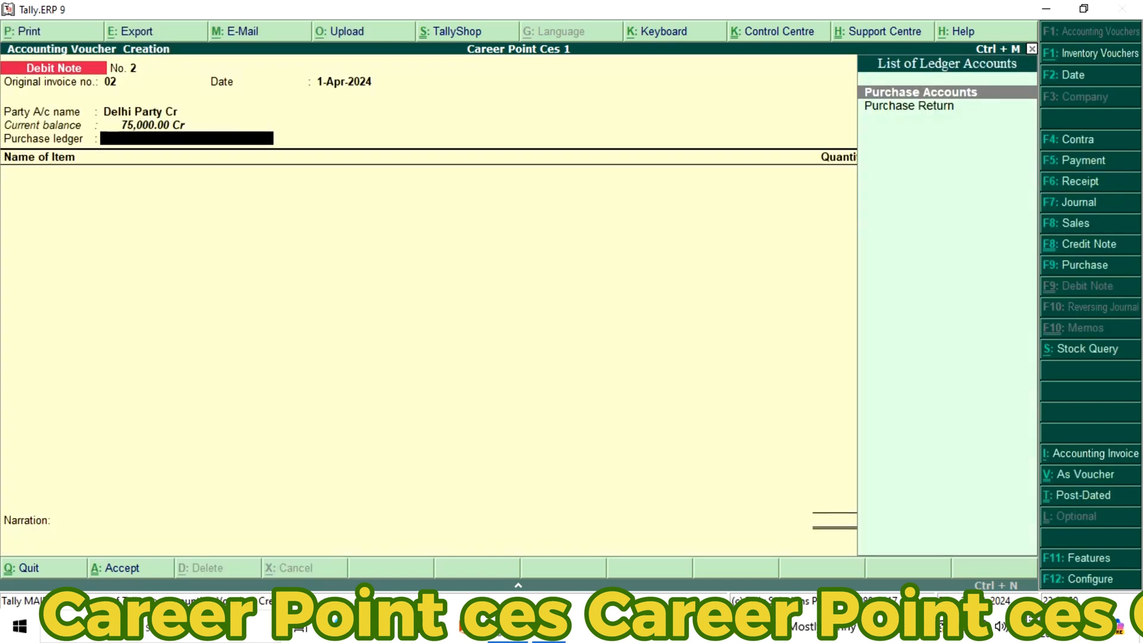
pyautogui.press('Down')
pyautogui.press('Return')
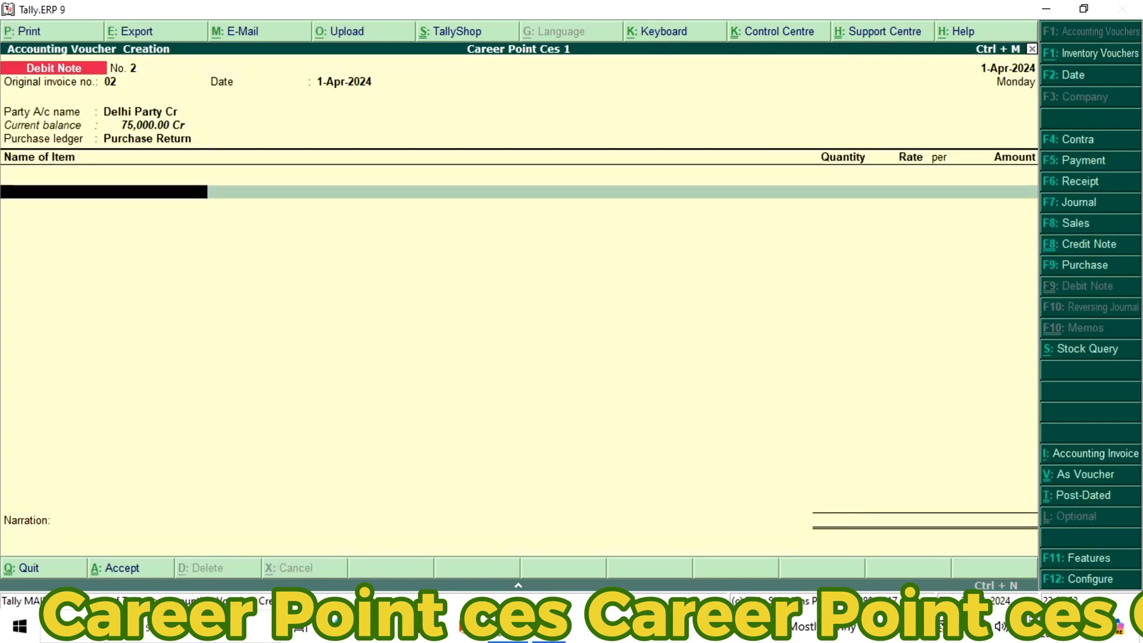
# Add 5 pcs of LCD at a rate of 5,000.00 to the debit note and save the voucher
pyautogui.write('L')
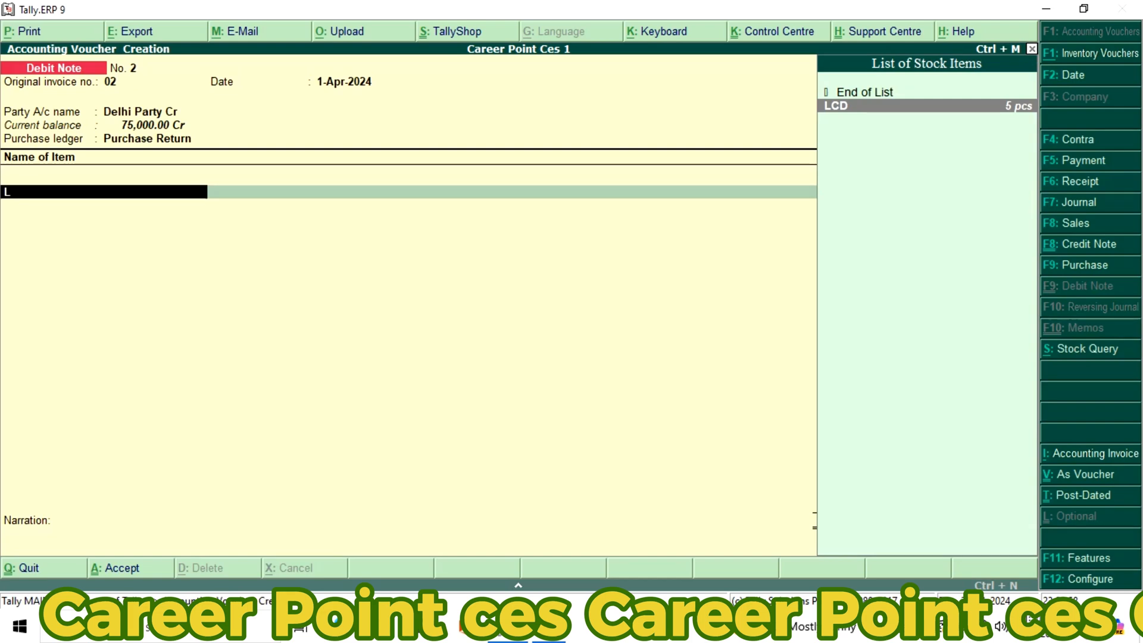
pyautogui.press('Return')
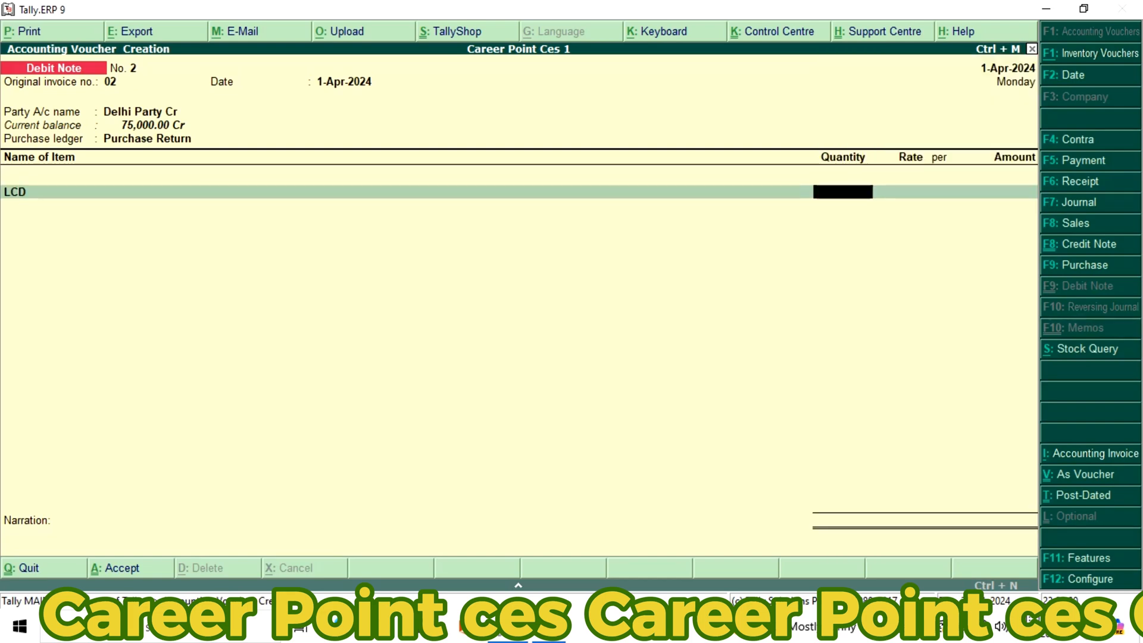
pyautogui.write('5')
pyautogui.press('Return')
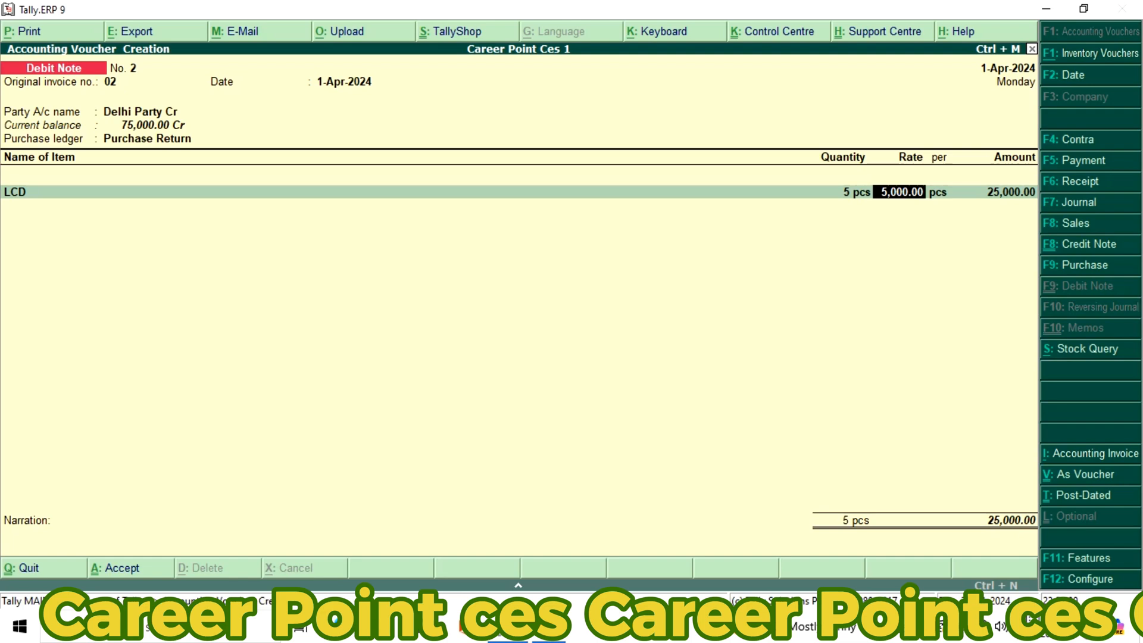
pyautogui.press('Return')
pyautogui.press('Return')
pyautogui.press('Return')
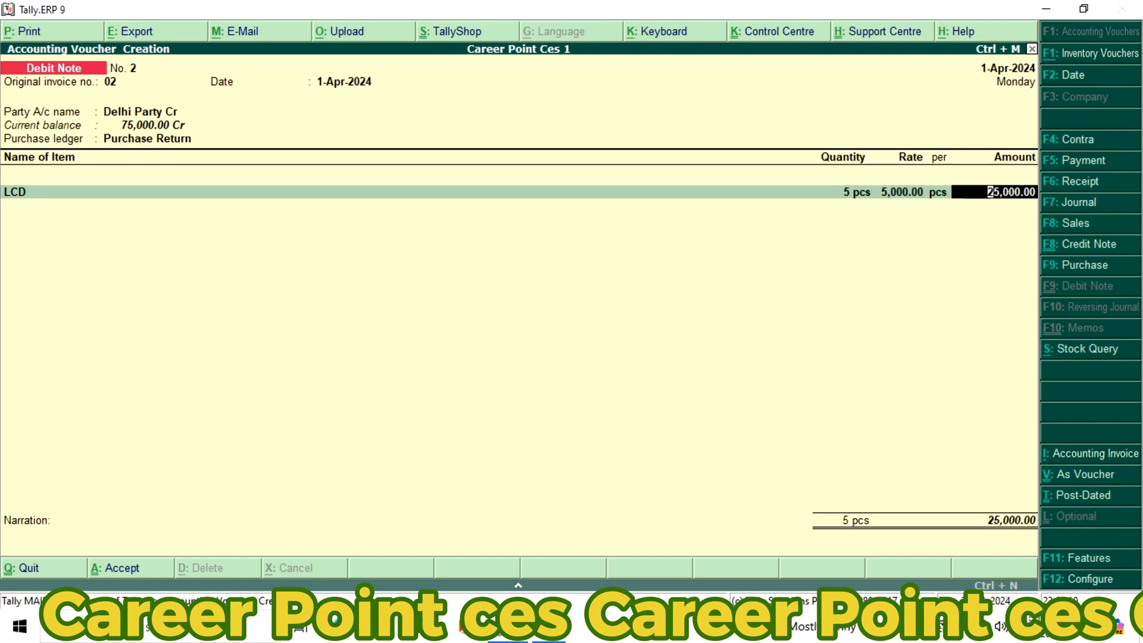
pyautogui.press('Return')
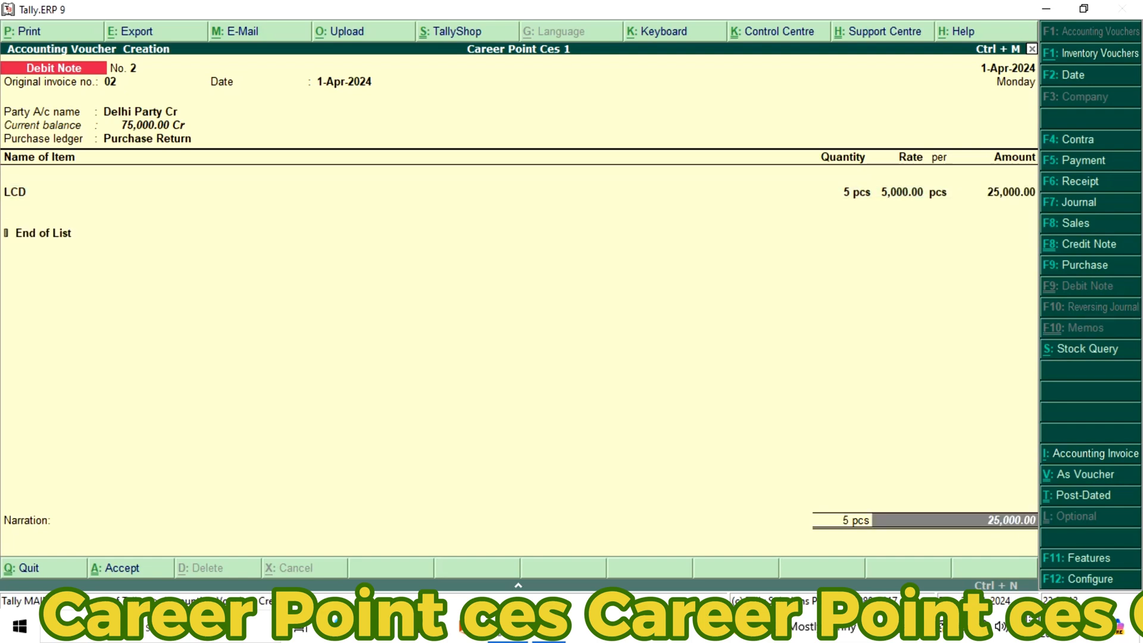
pyautogui.press('Return')
# Quit the blank debit note voucher and display the Day Book
pyautogui.press('Return')
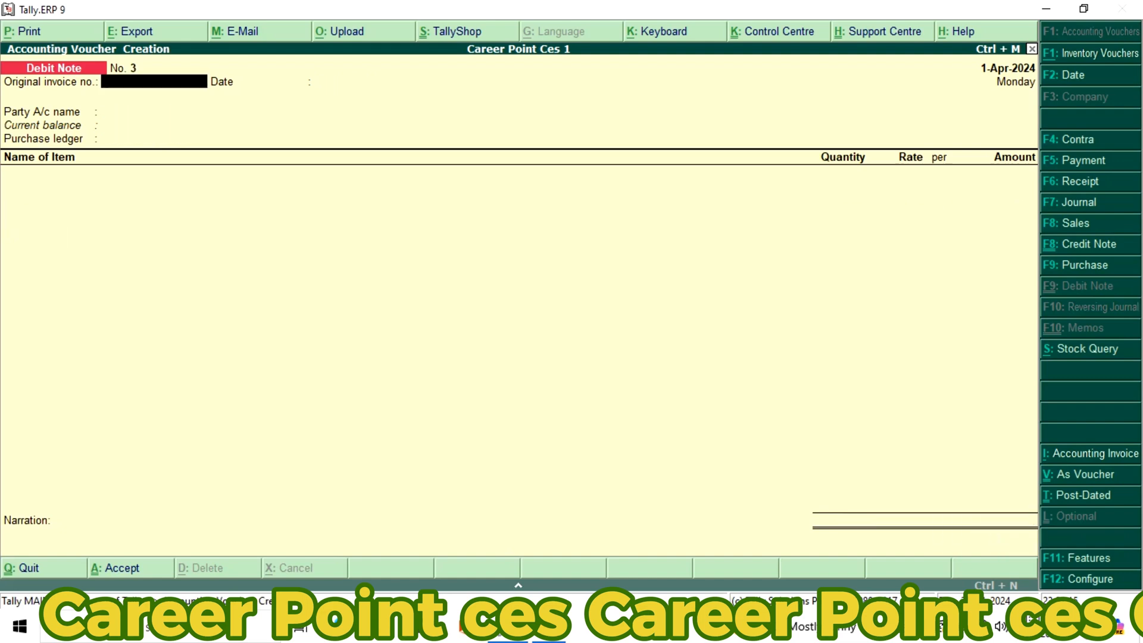
pyautogui.press('Return')
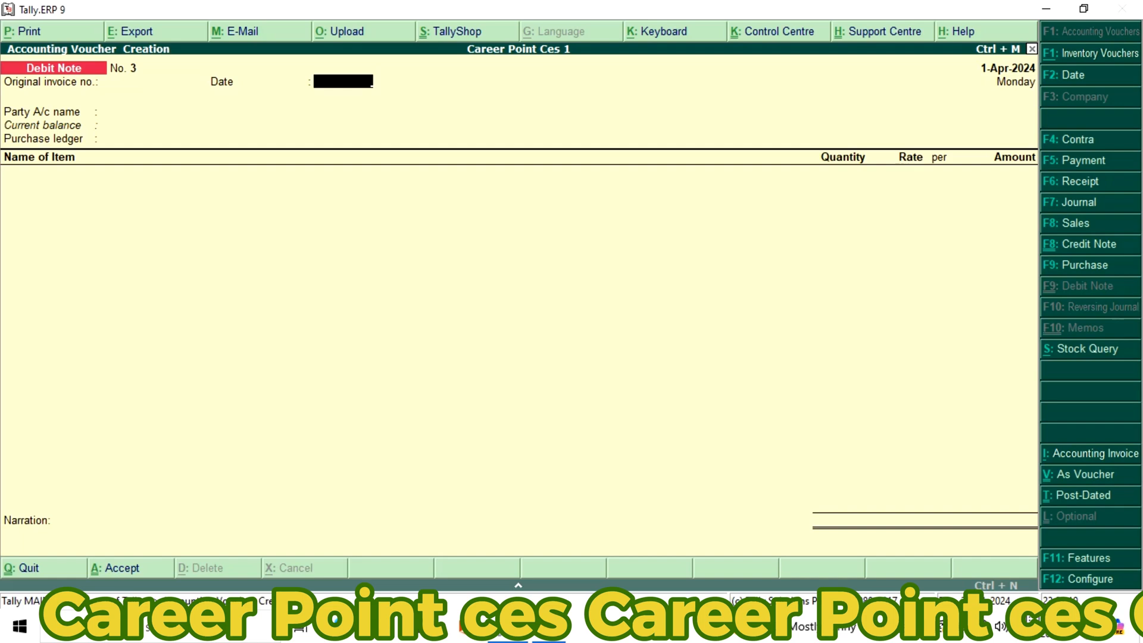
pyautogui.press('Escape')
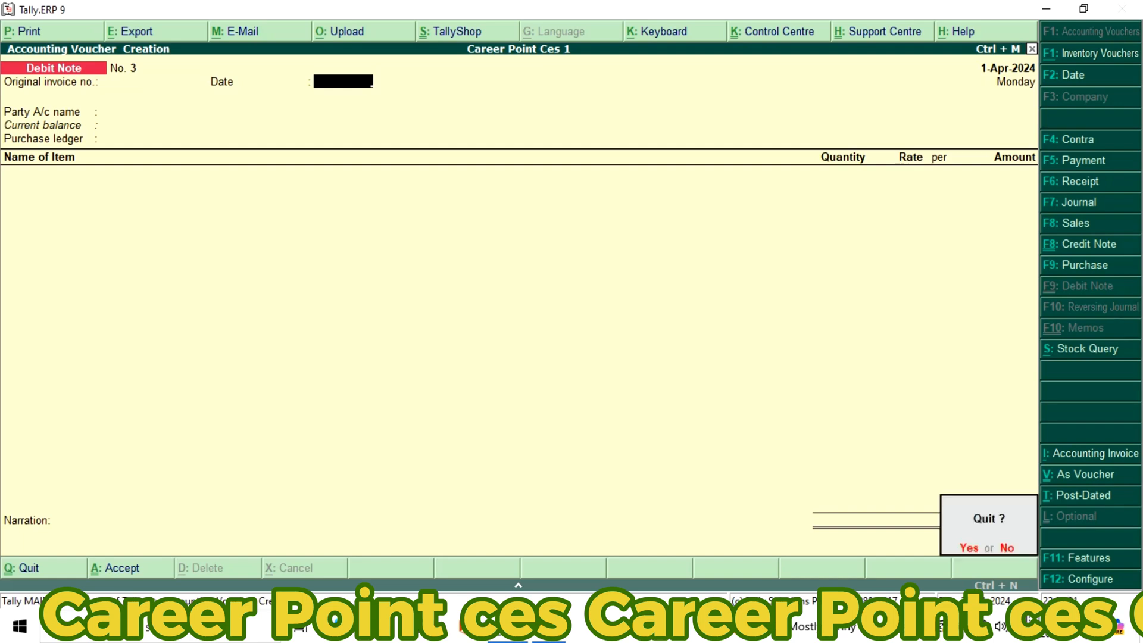
pyautogui.press('Return')
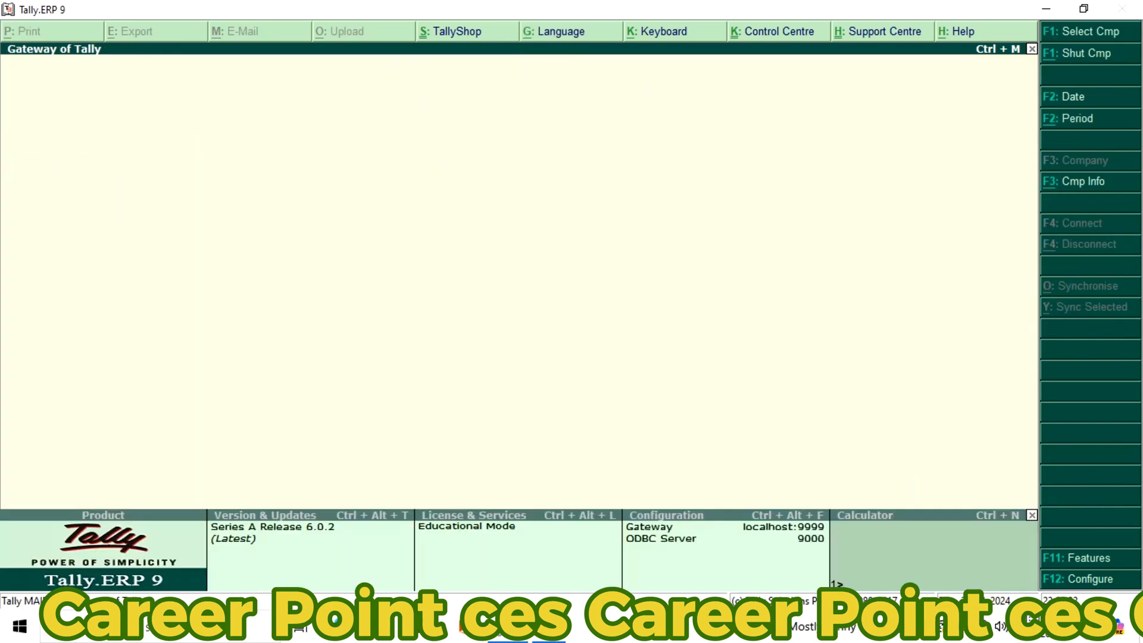
pyautogui.press('Return')
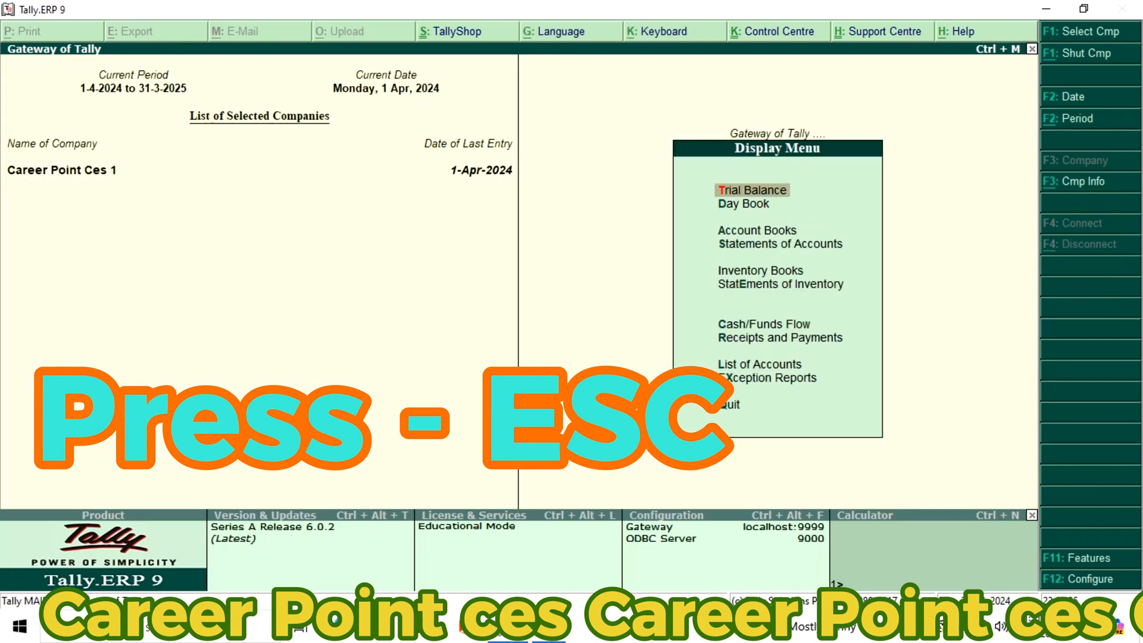
pyautogui.press('Down')
pyautogui.press('Return')
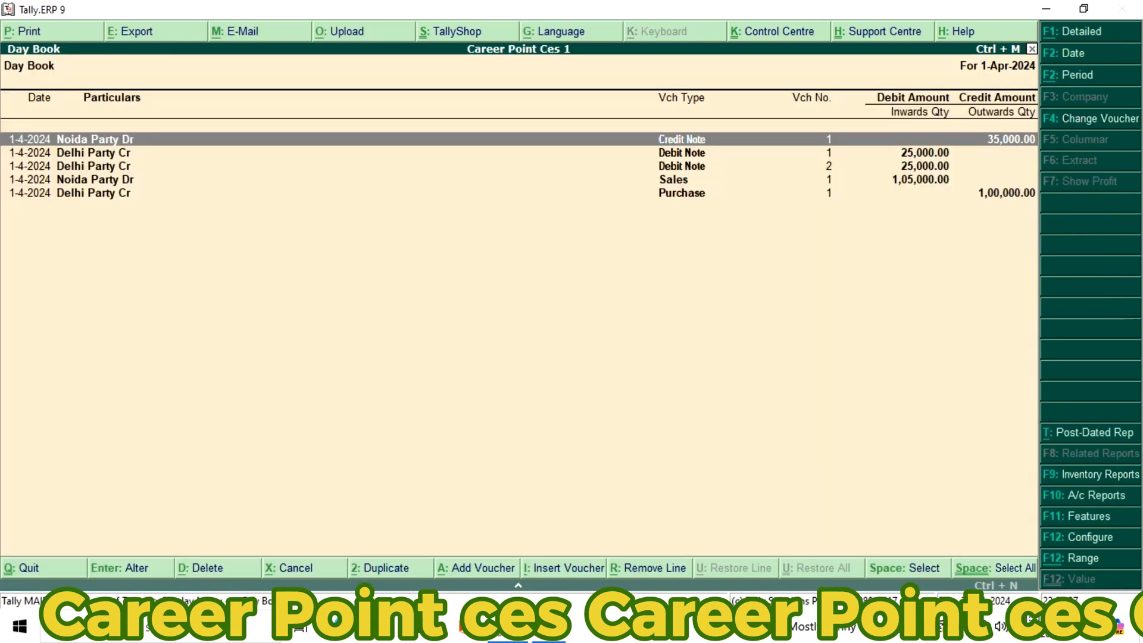
# Examine the Day Book entries, comparing the two Delhi Party Cr debit notes with the purchase, sales and credit note amounts
pyautogui.press('Down')
pyautogui.press('Down')
pyautogui.press('Down')
pyautogui.press('Down')
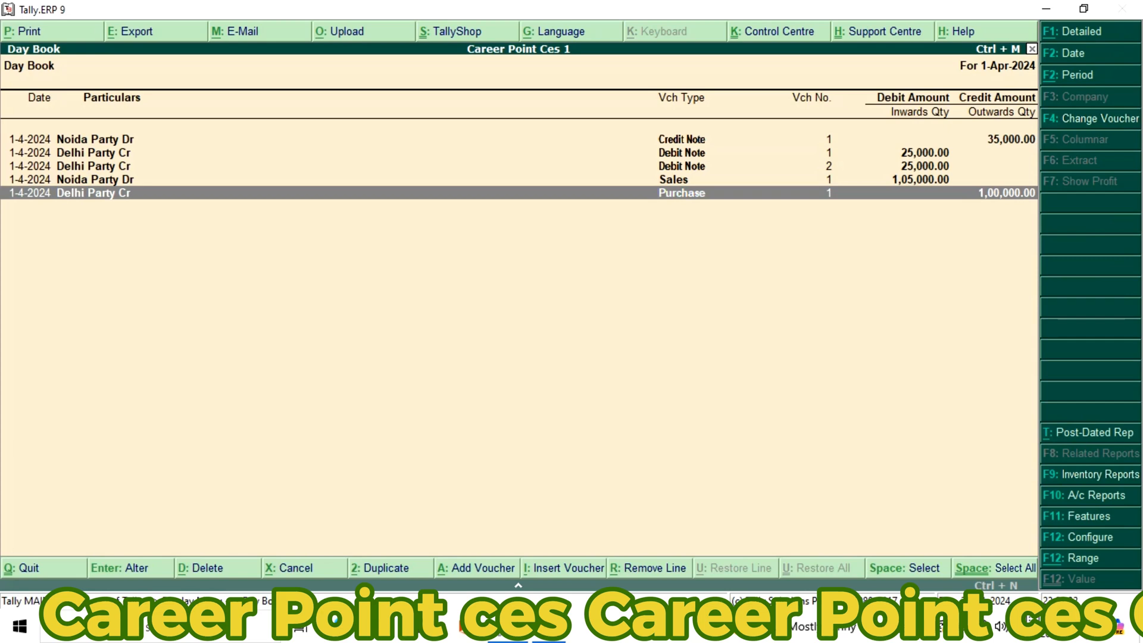
pyautogui.press('Up')
pyautogui.press('Up')
pyautogui.press('Up')
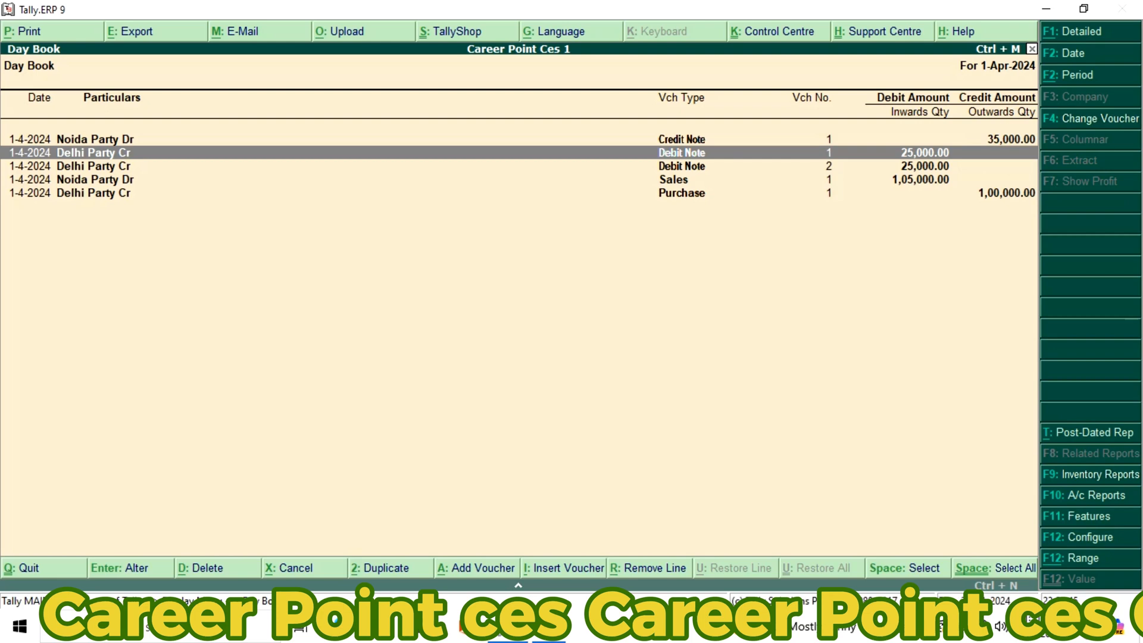
pyautogui.press('Down')
pyautogui.press('Down')
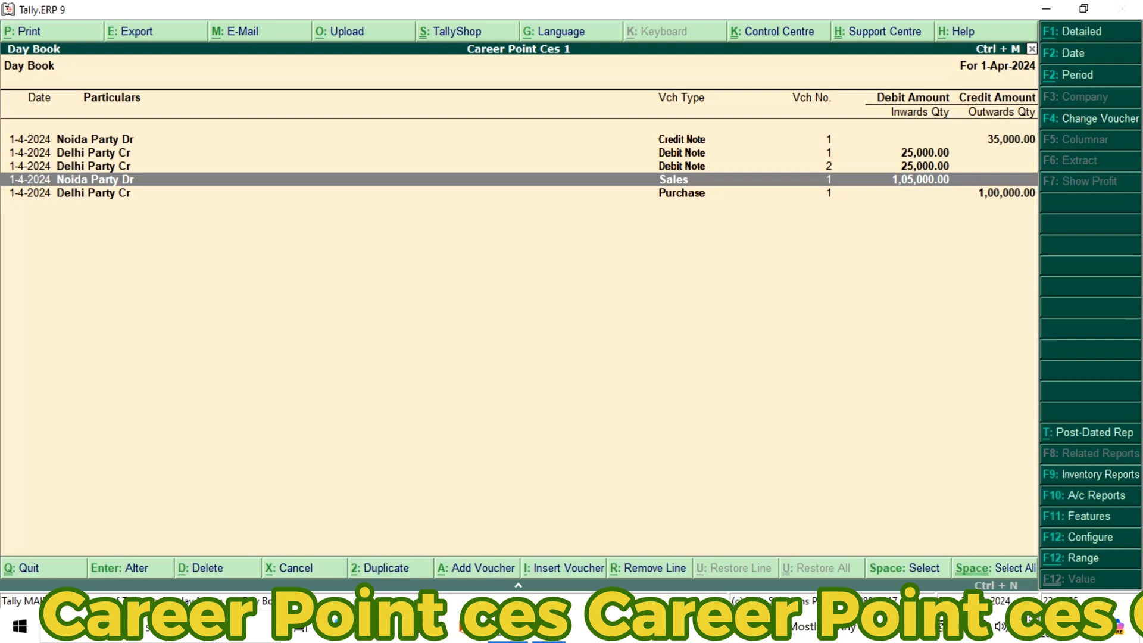
pyautogui.press('Up')
pyautogui.press('Up')
pyautogui.press('Up')
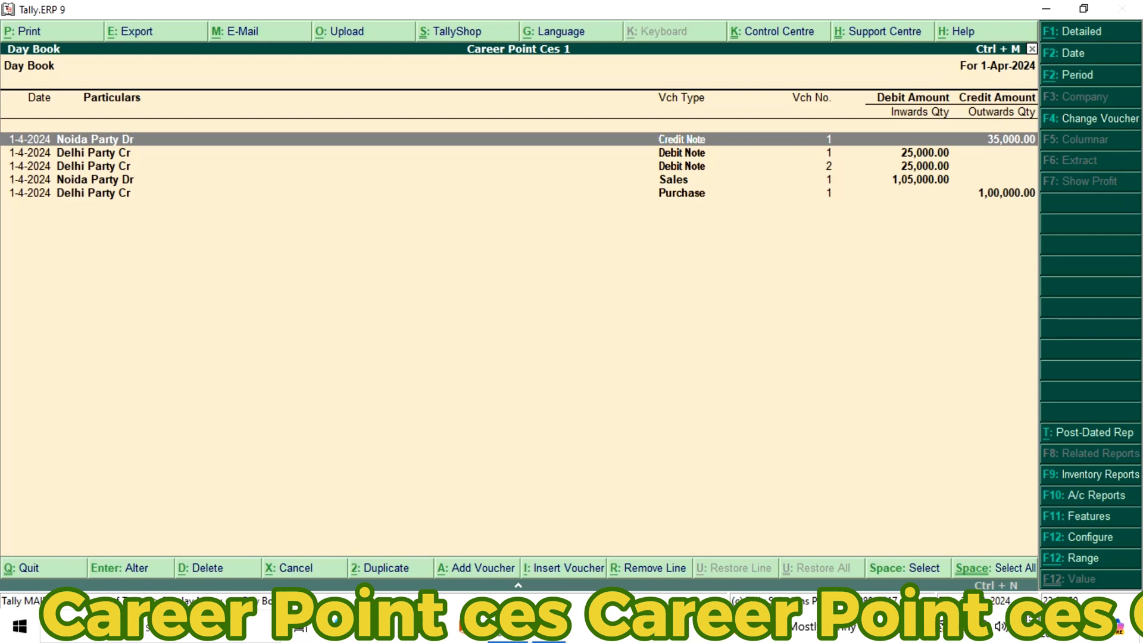
pyautogui.press('Down')
pyautogui.press('Down')
pyautogui.press('Down')
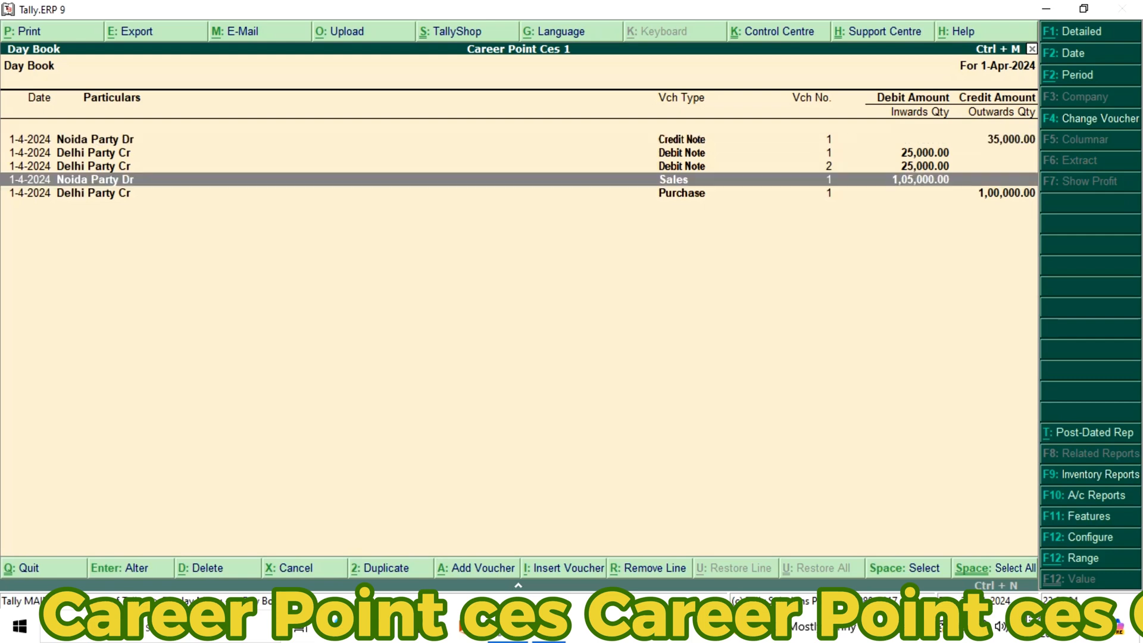
pyautogui.press('Up')
pyautogui.press('Up')
pyautogui.press('Up')
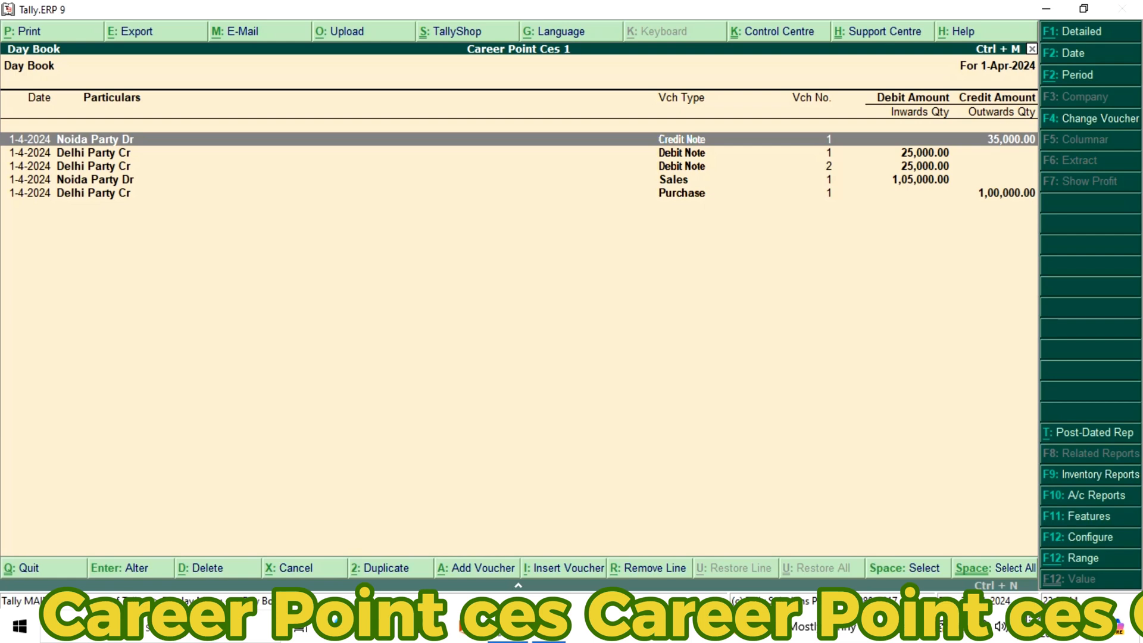
pyautogui.press('Down')
pyautogui.press('Down')
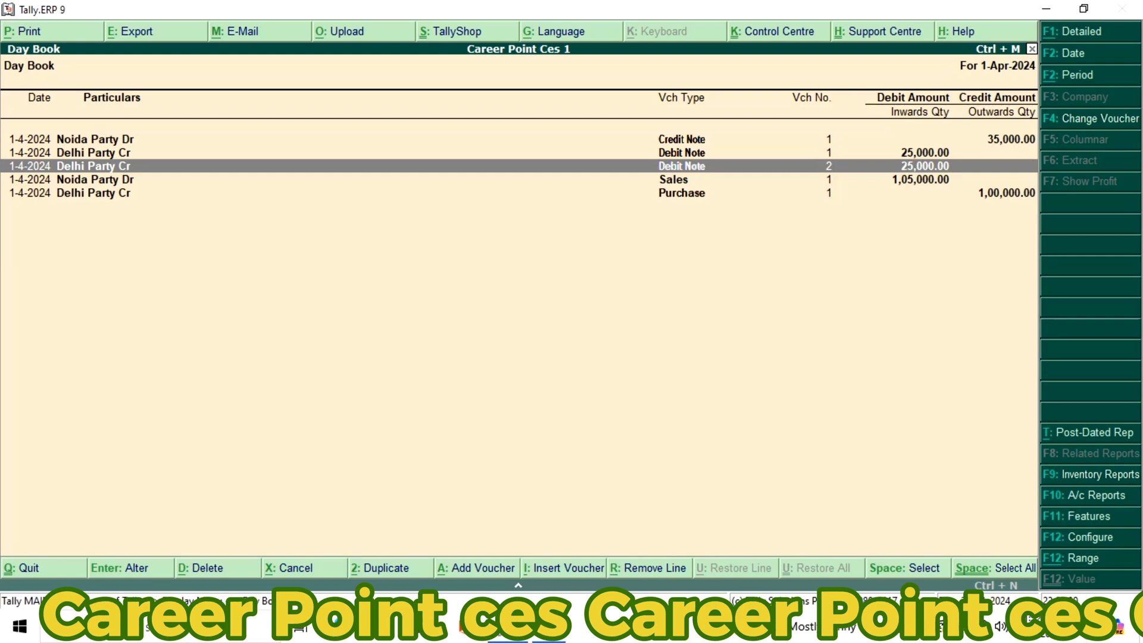
pyautogui.press('Up')
pyautogui.press('Down')
pyautogui.press('Up')
pyautogui.press('Down')
pyautogui.press('Up')
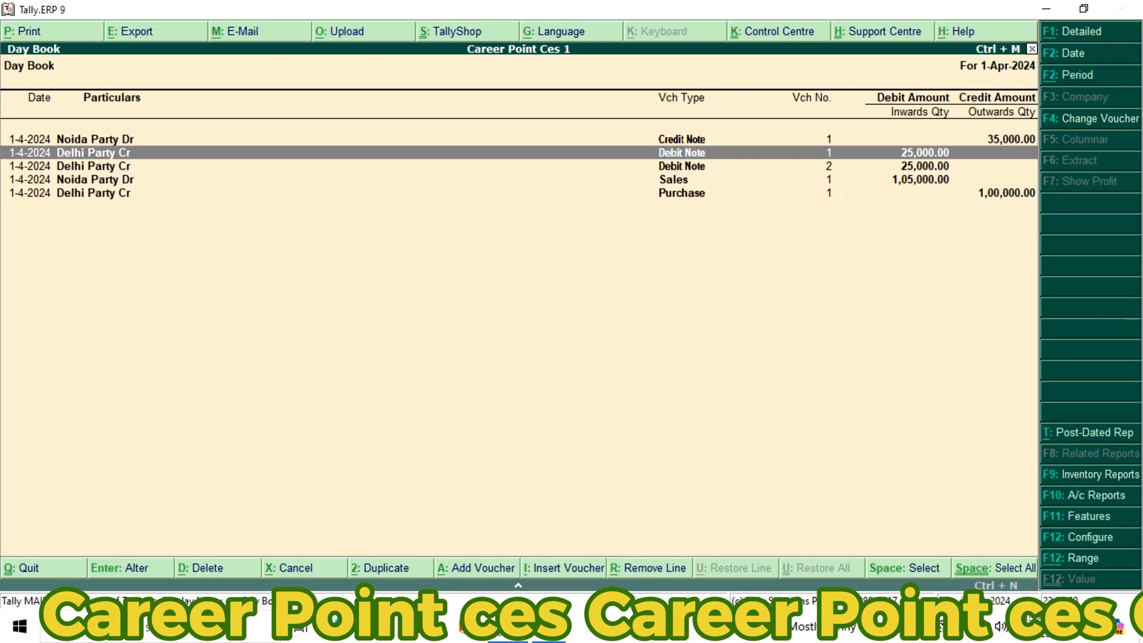
pyautogui.press('Down')
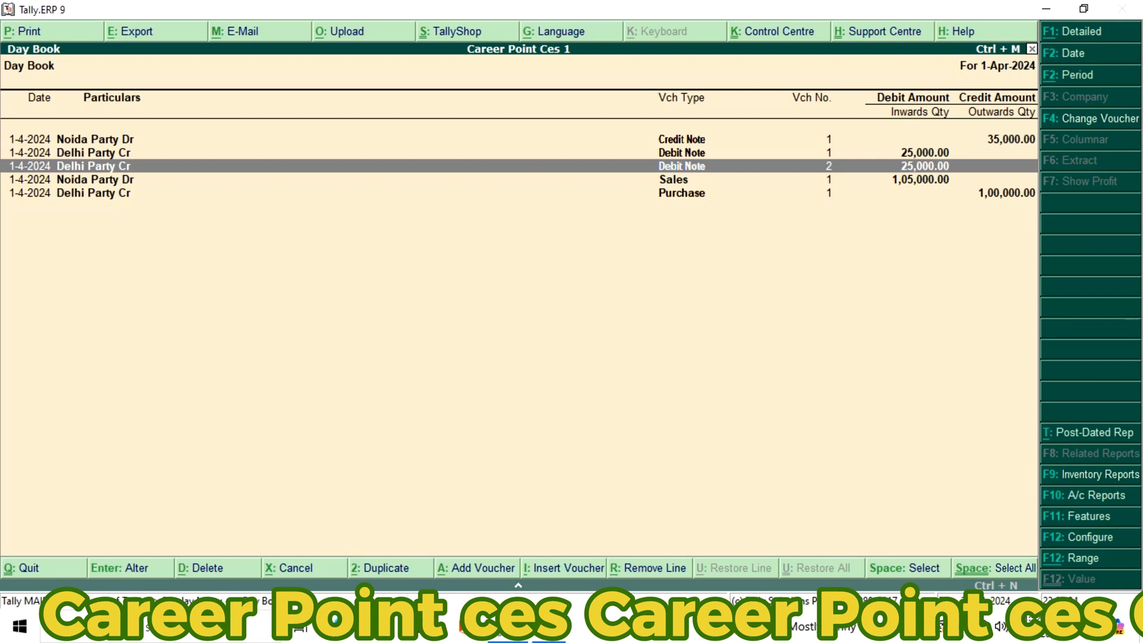
pyautogui.press('Down')
pyautogui.press('Down')
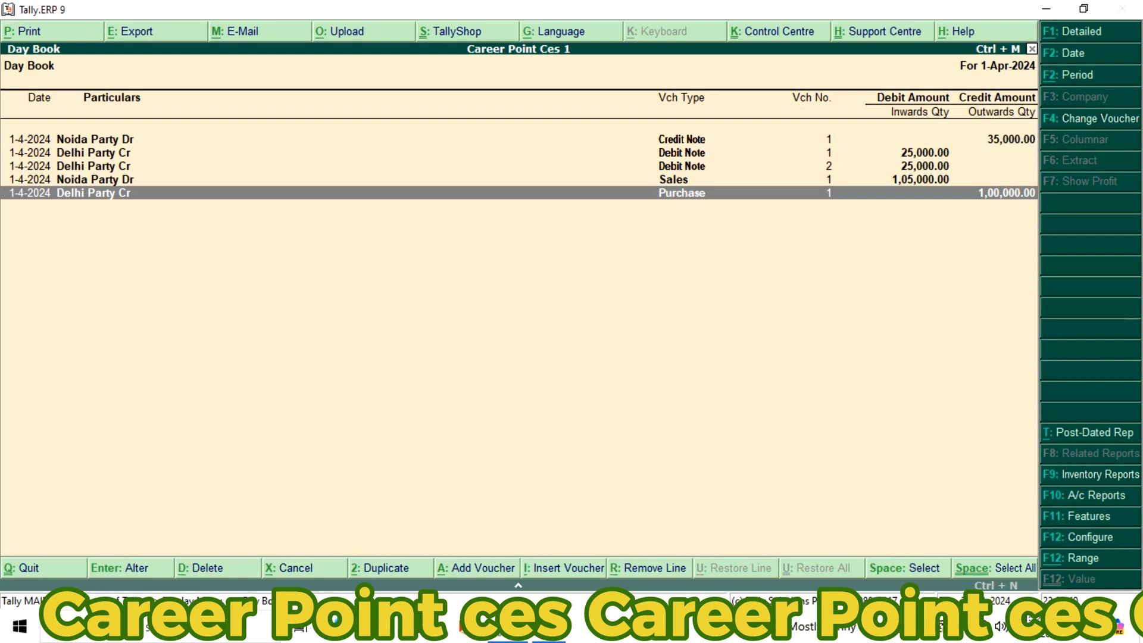
pyautogui.press('Up')
pyautogui.press('Up')
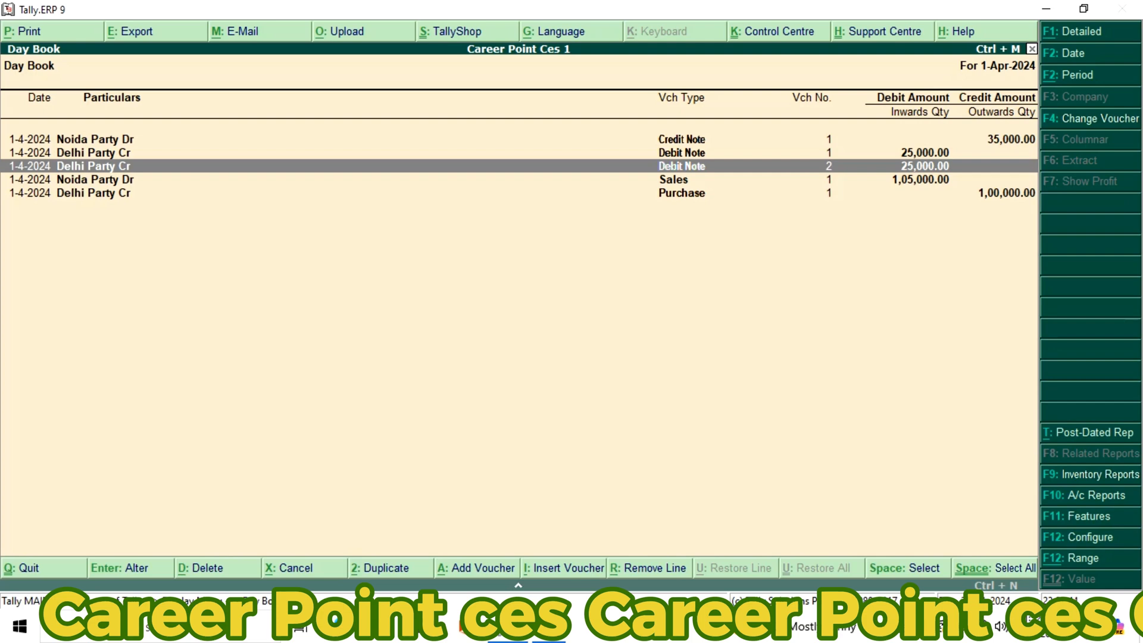
pyautogui.press('Up')
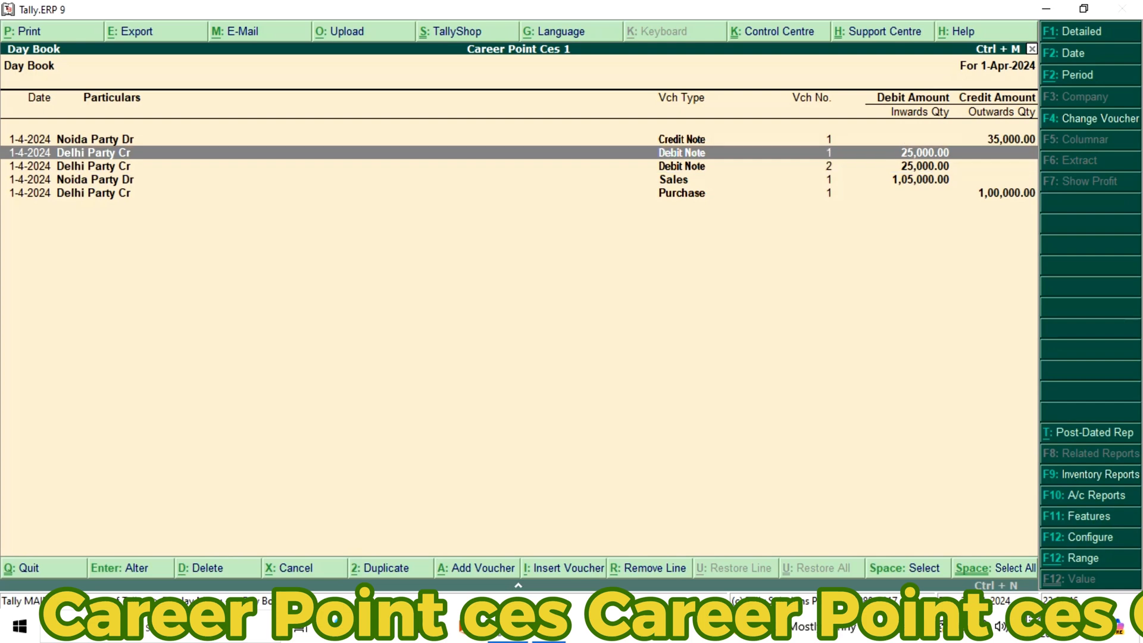
pyautogui.press('Down')
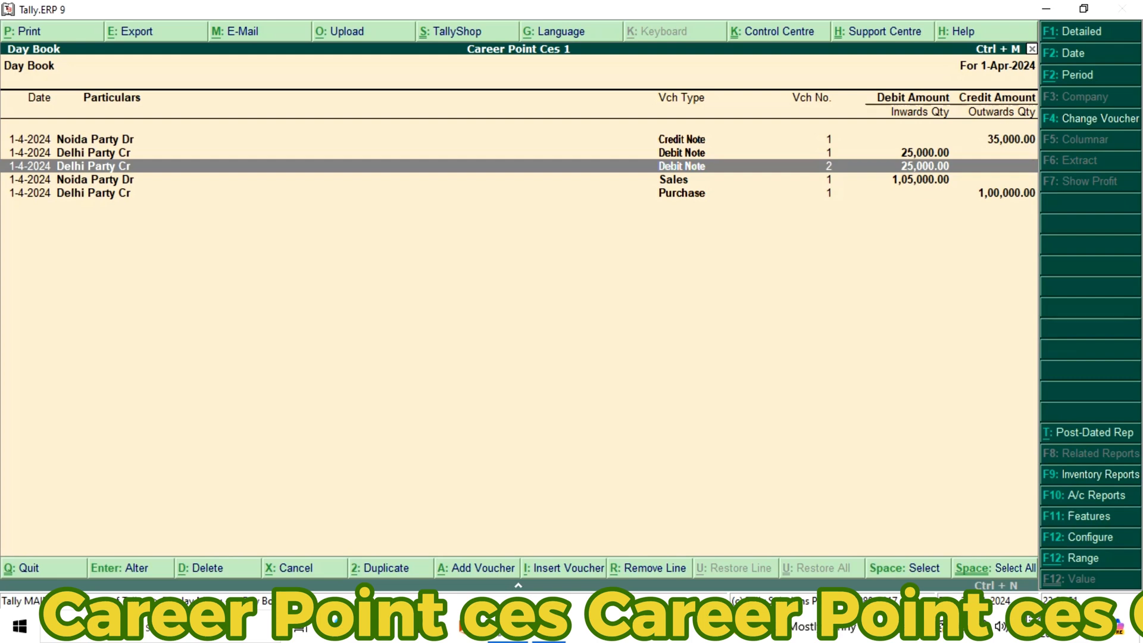
pyautogui.press('Up')
pyautogui.press('Down')
pyautogui.press('Down')
pyautogui.press('Down')
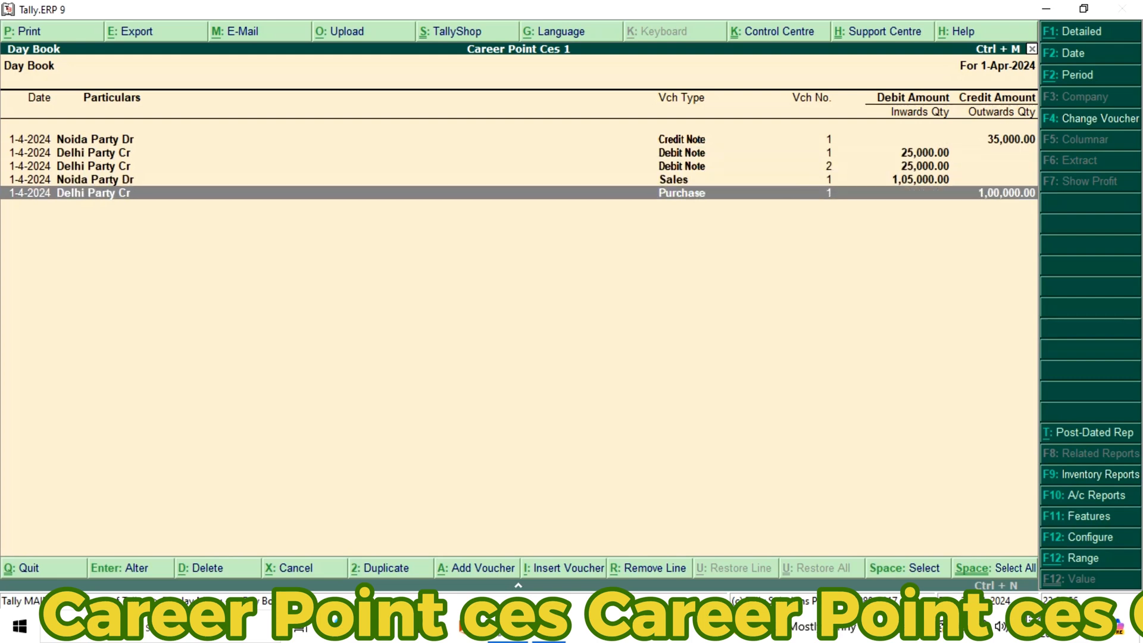
# Open both Delhi Party Cr debit notes from the Day Book and check their invoice numbers, items, quantities and rates
pyautogui.press('Up')
pyautogui.press('Up')
pyautogui.press('Return')
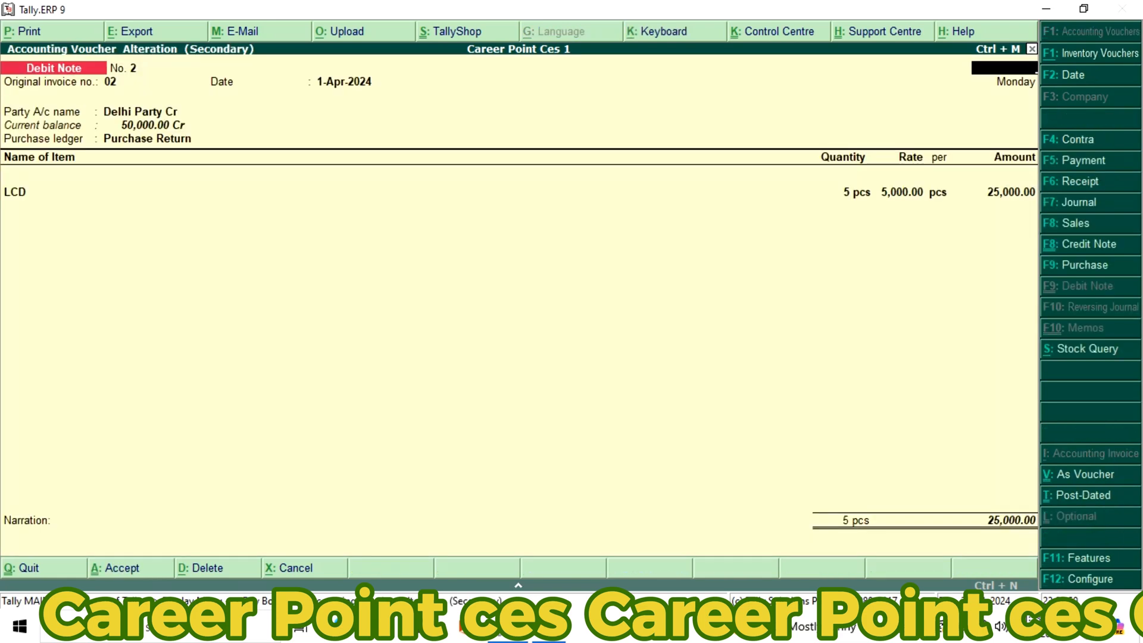
pyautogui.press('Escape')
pyautogui.press('Up')
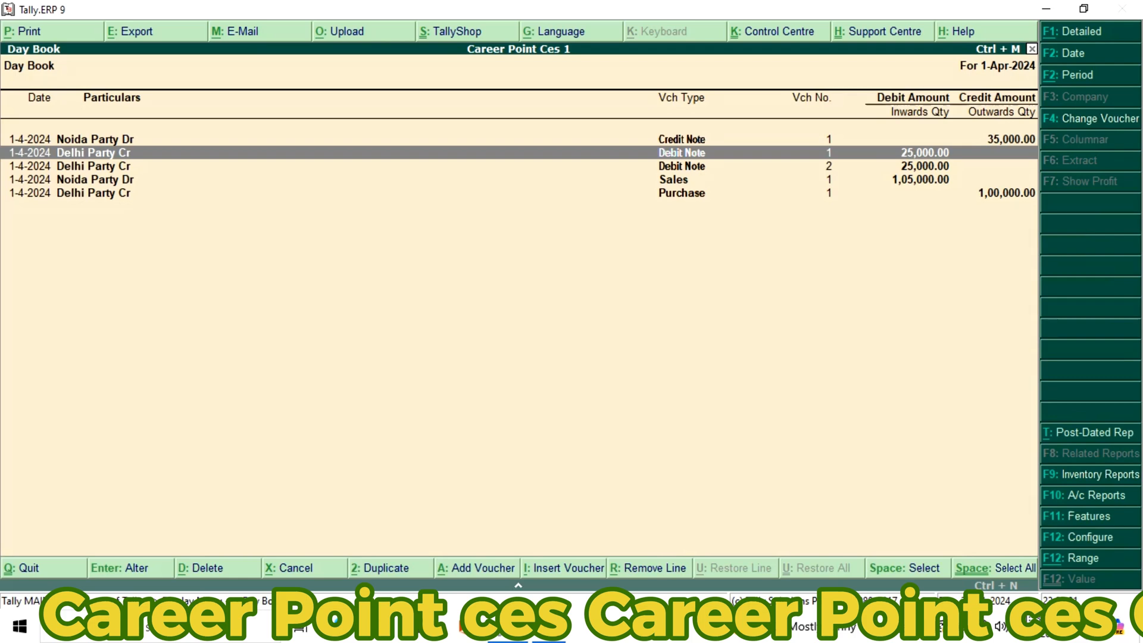
pyautogui.press('Return')
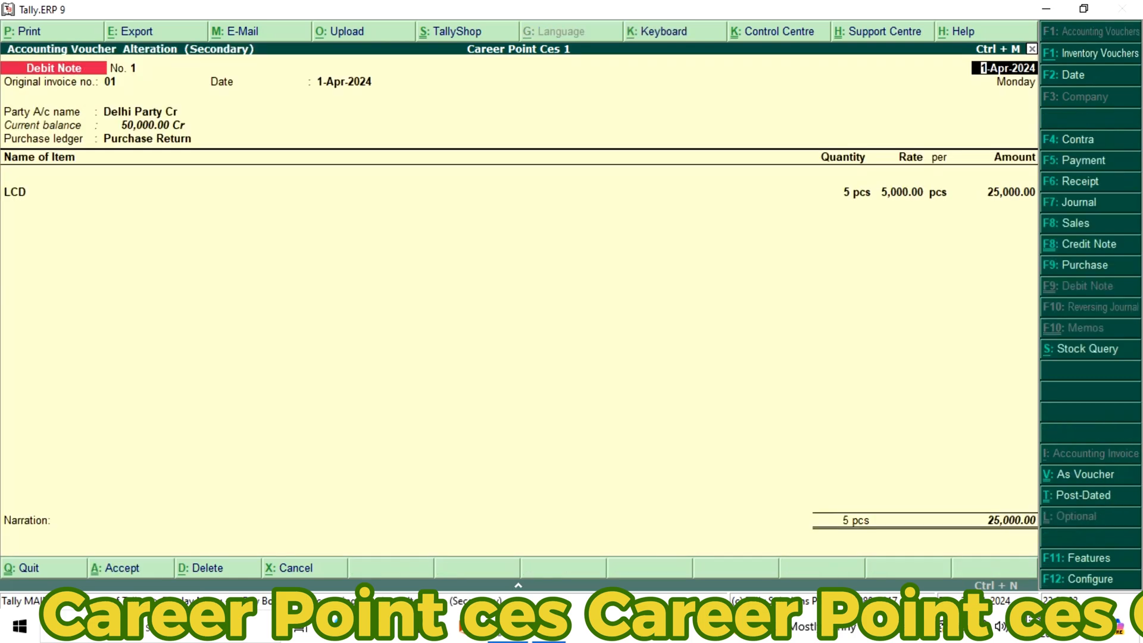
pyautogui.press('Escape')
pyautogui.press('Return')
# Open the Delhi Party Cr purchase voucher from the Day Book, check its LCD quantity and amount, and return to the list
pyautogui.press('Down')
pyautogui.press('Down')
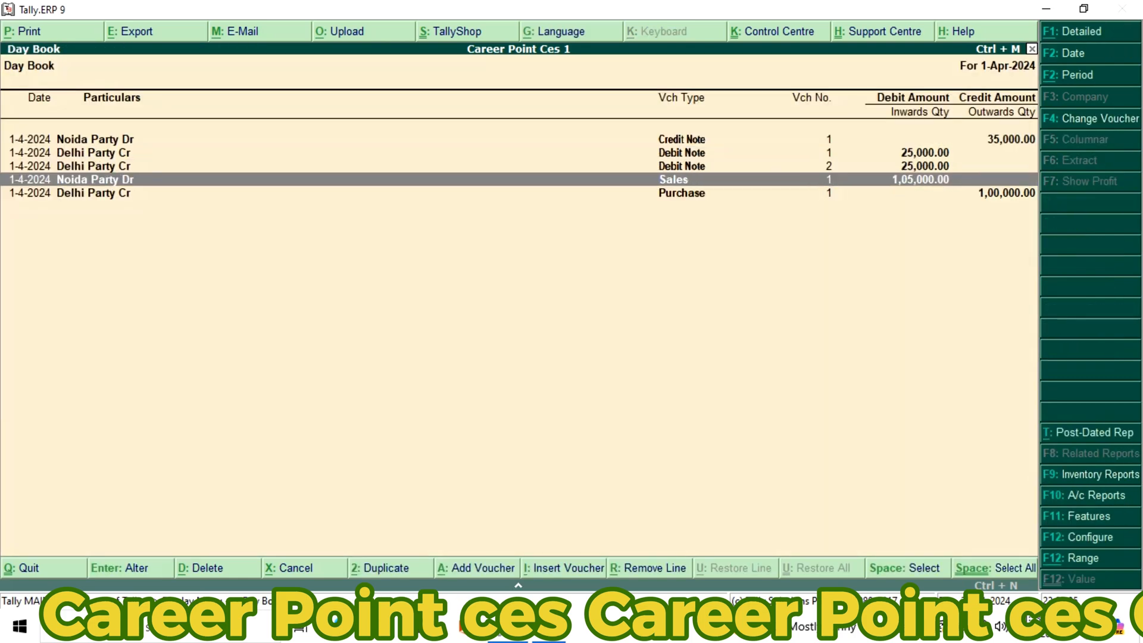
pyautogui.press('Down')
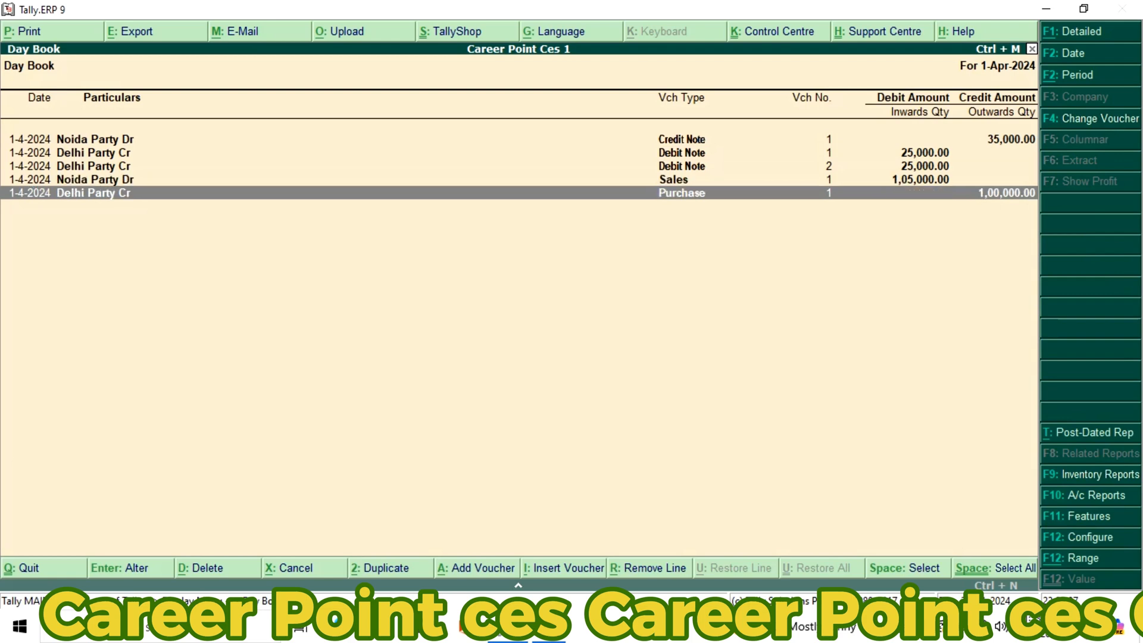
pyautogui.press('Return')
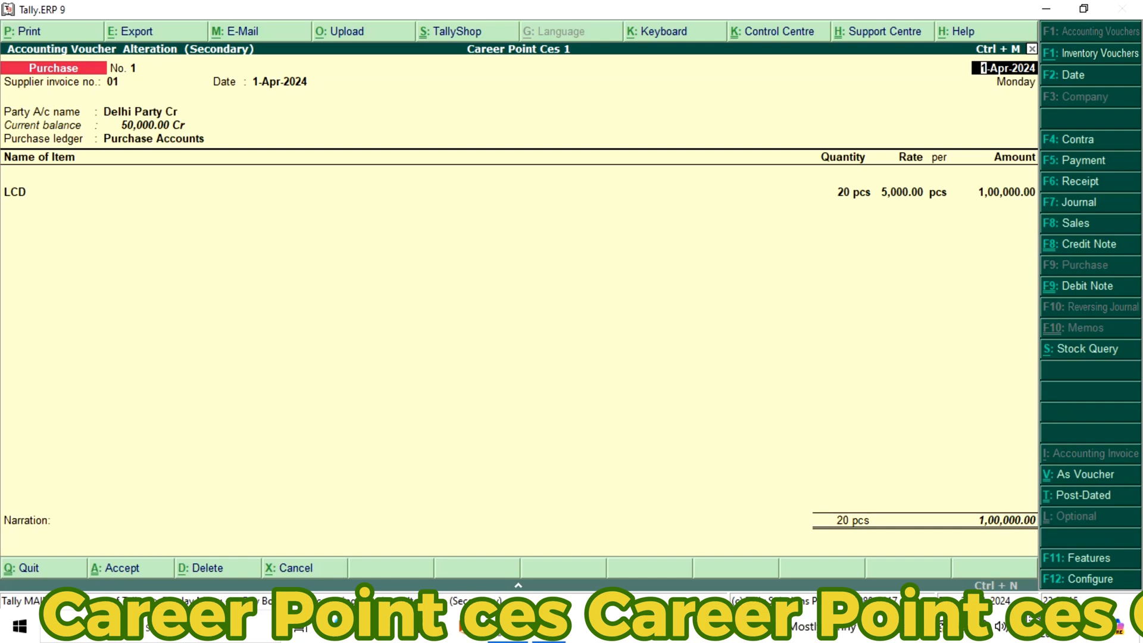
pyautogui.press('Escape')
pyautogui.press('y')
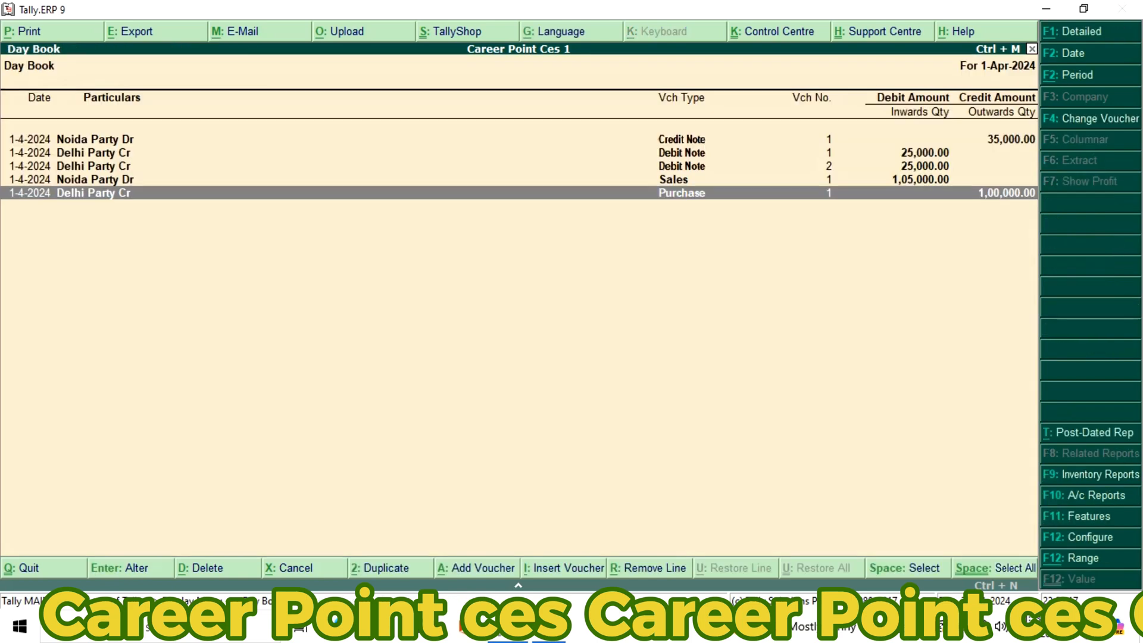
# Leave the Day Book and start a new receipt voucher with Cash as the account
pyautogui.press('Escape')
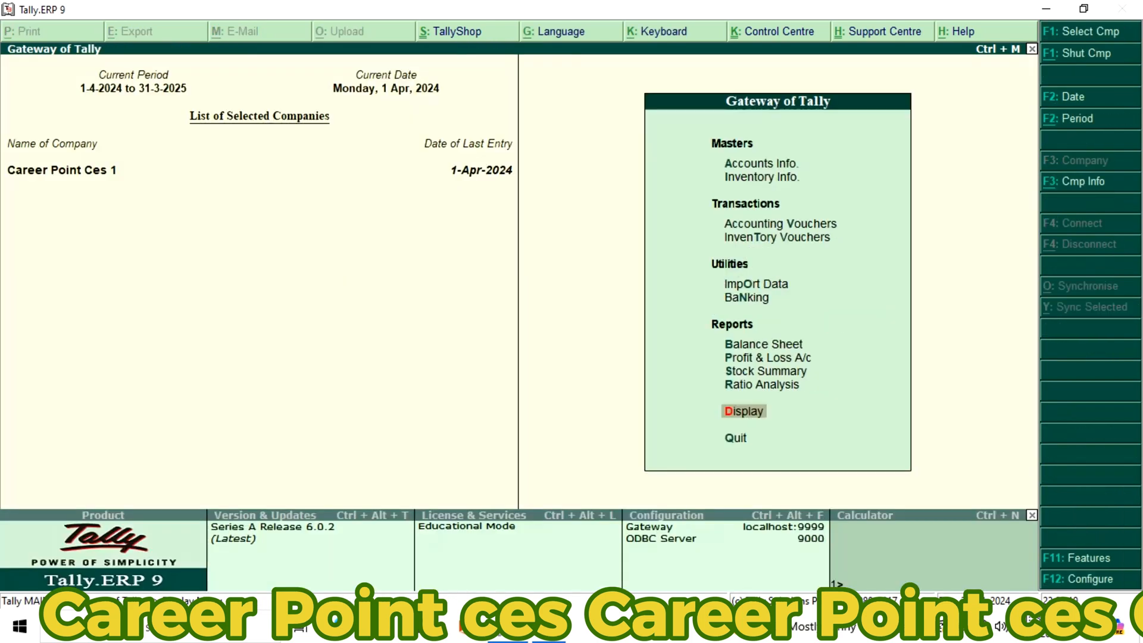
pyautogui.press('Escape')
pyautogui.press('n')
pyautogui.press('Down')
pyautogui.press('Down')
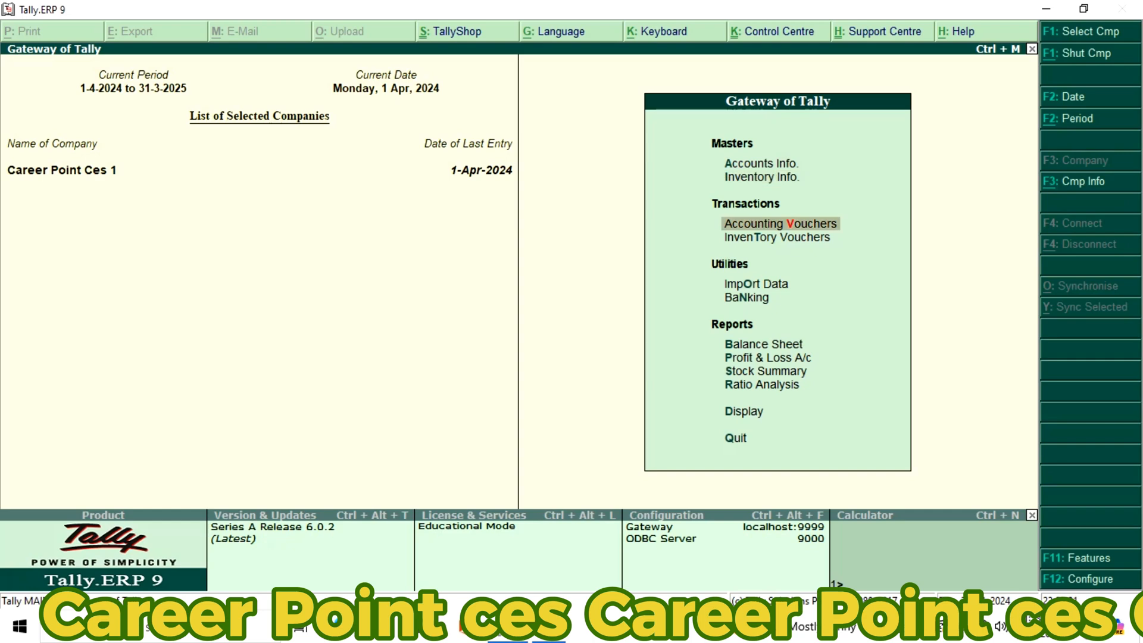
pyautogui.press('Return')
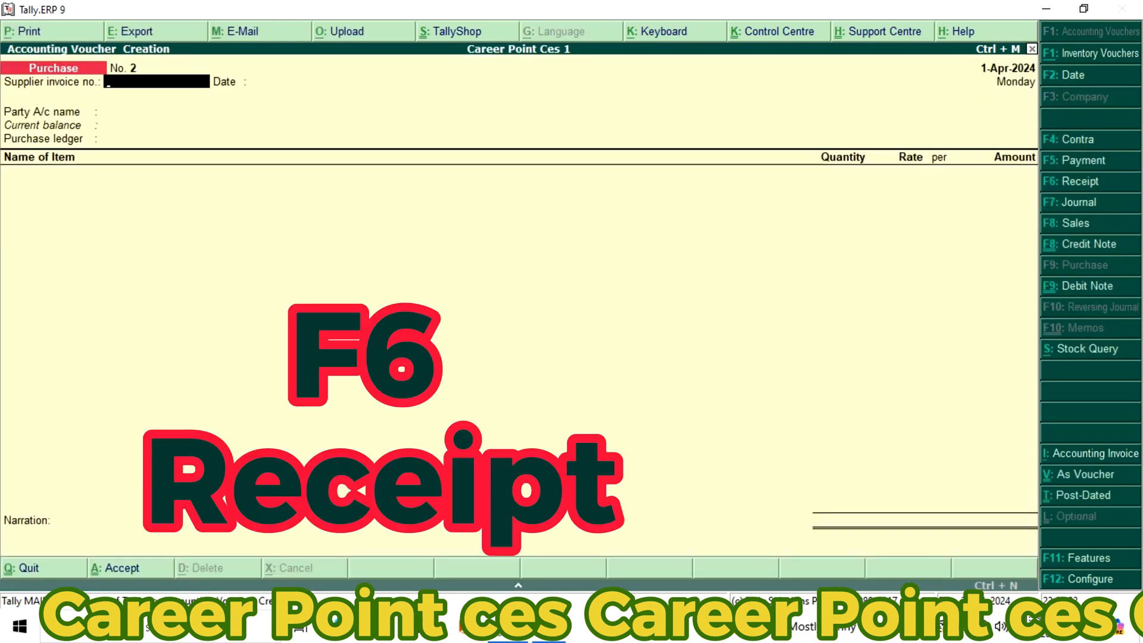
pyautogui.press('F6')
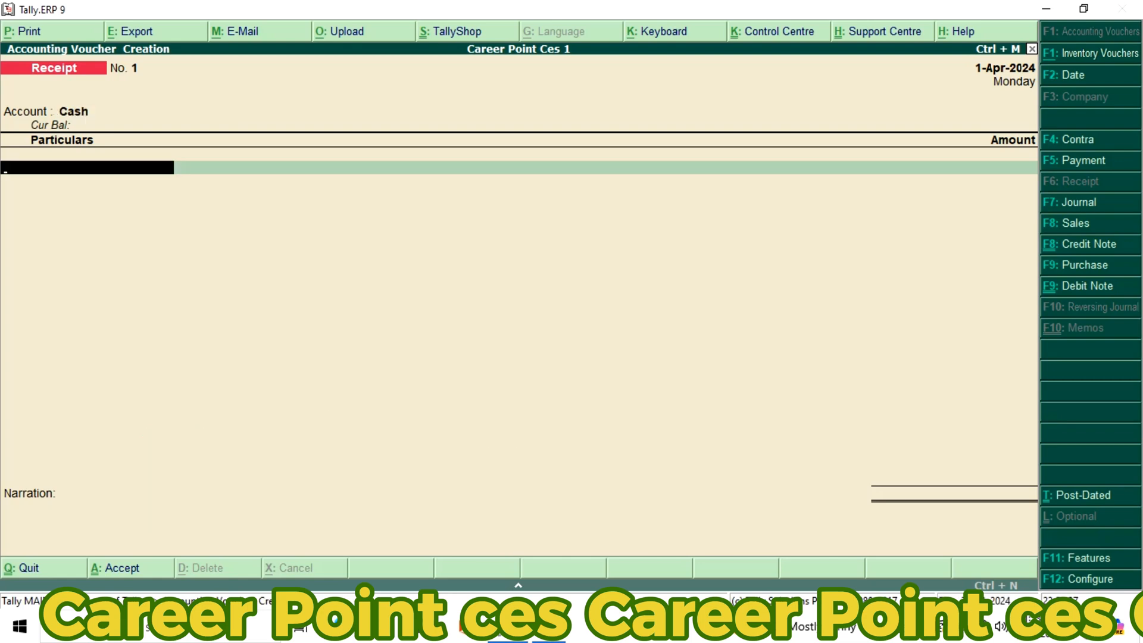
# Enter Noida Party Dr in the receipt's particulars with an amount of 70,000
pyautogui.write('N')
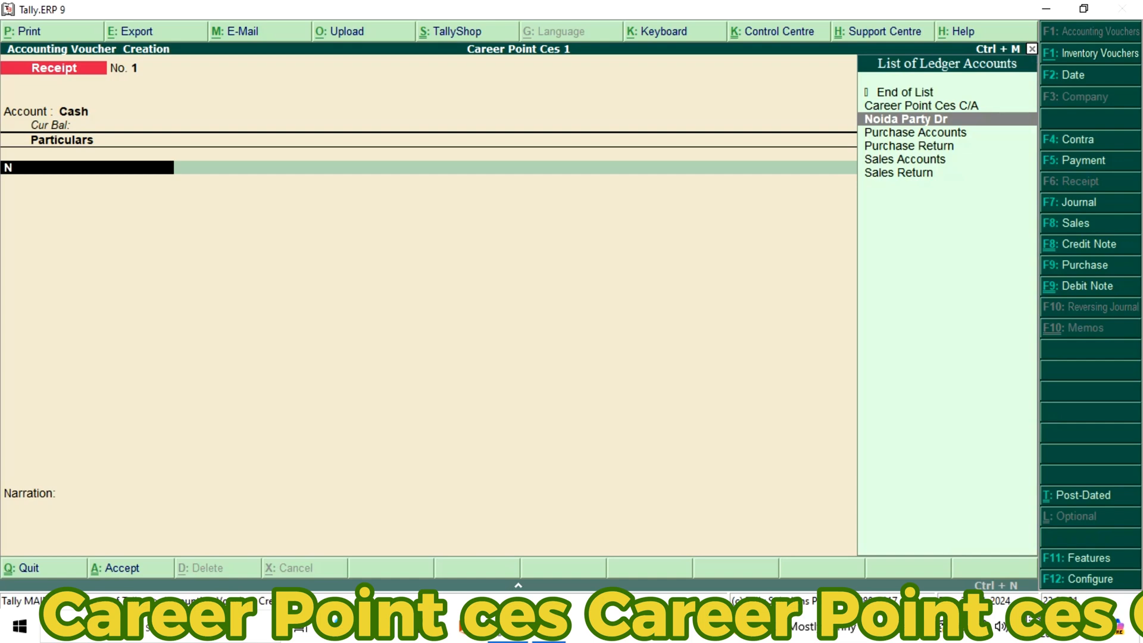
pyautogui.press('Return')
pyautogui.write('70')
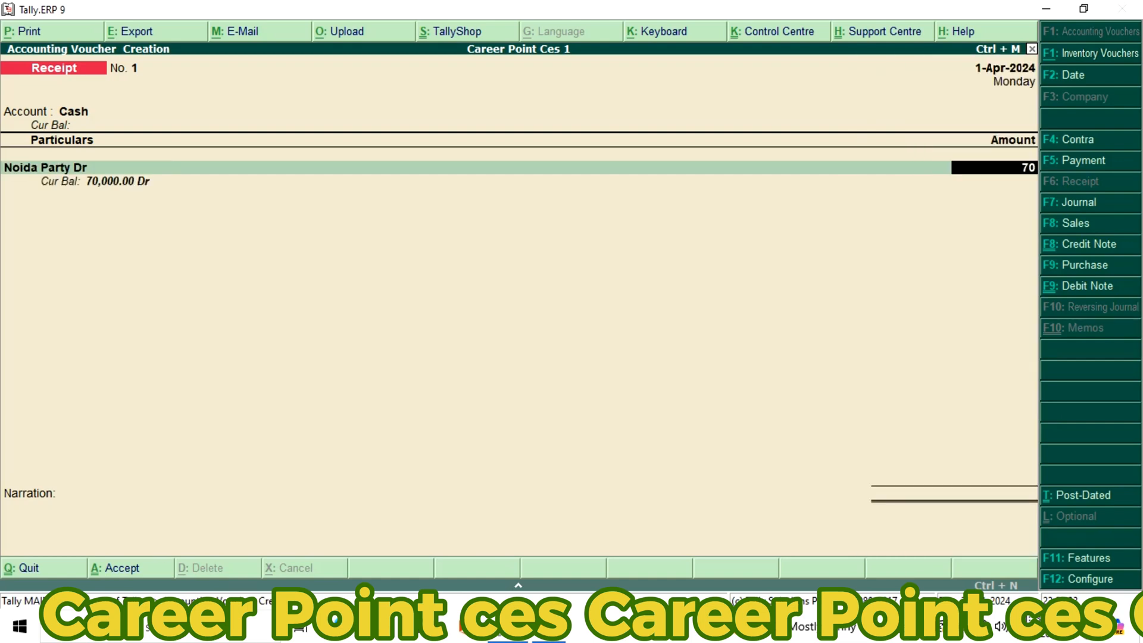
pyautogui.write('000')
pyautogui.press('Return')
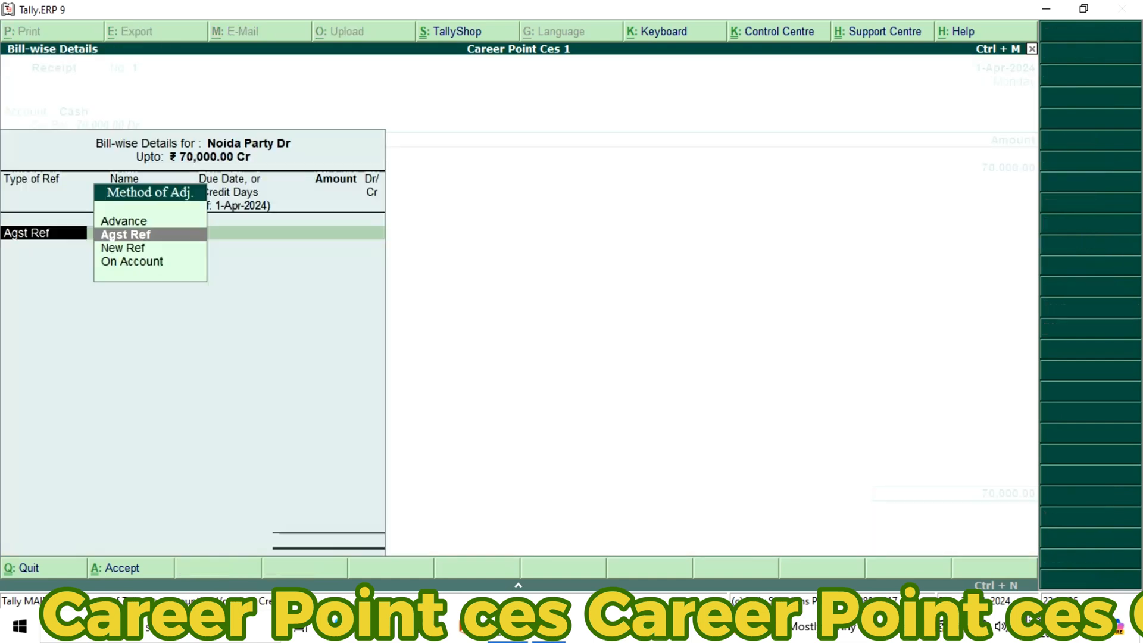
# Adjust the 70,000.00 receipt On Account in the bill-wise details, leave the narration empty and save the voucher
pyautogui.press('Down')
pyautogui.press('Down')
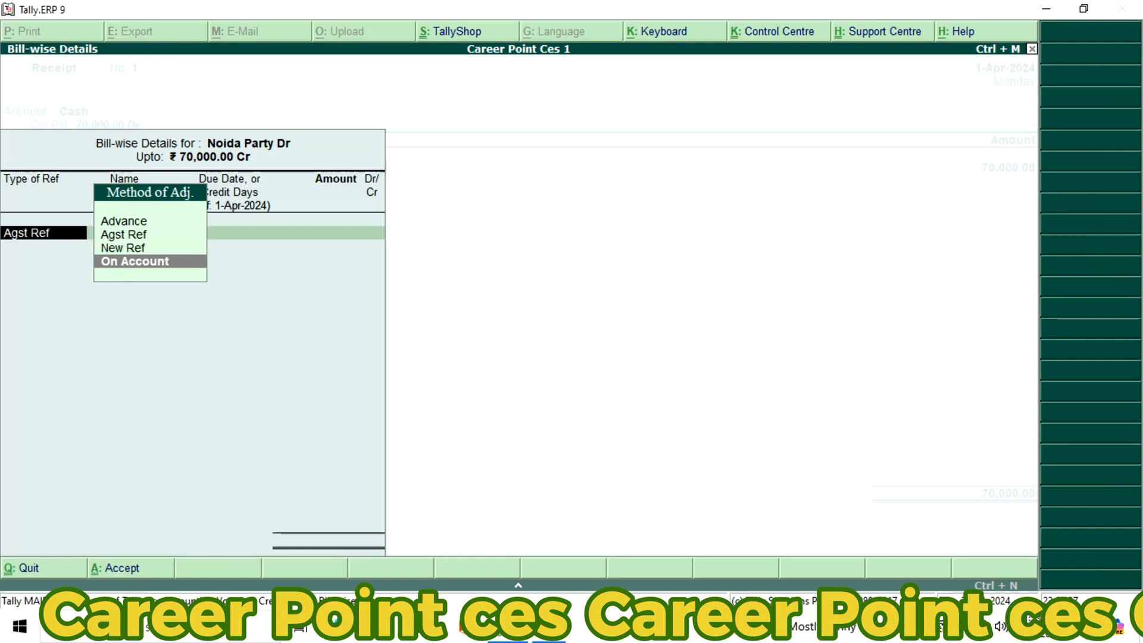
pyautogui.press('Return')
pyautogui.press('Return')
pyautogui.press('Return')
pyautogui.press('Return')
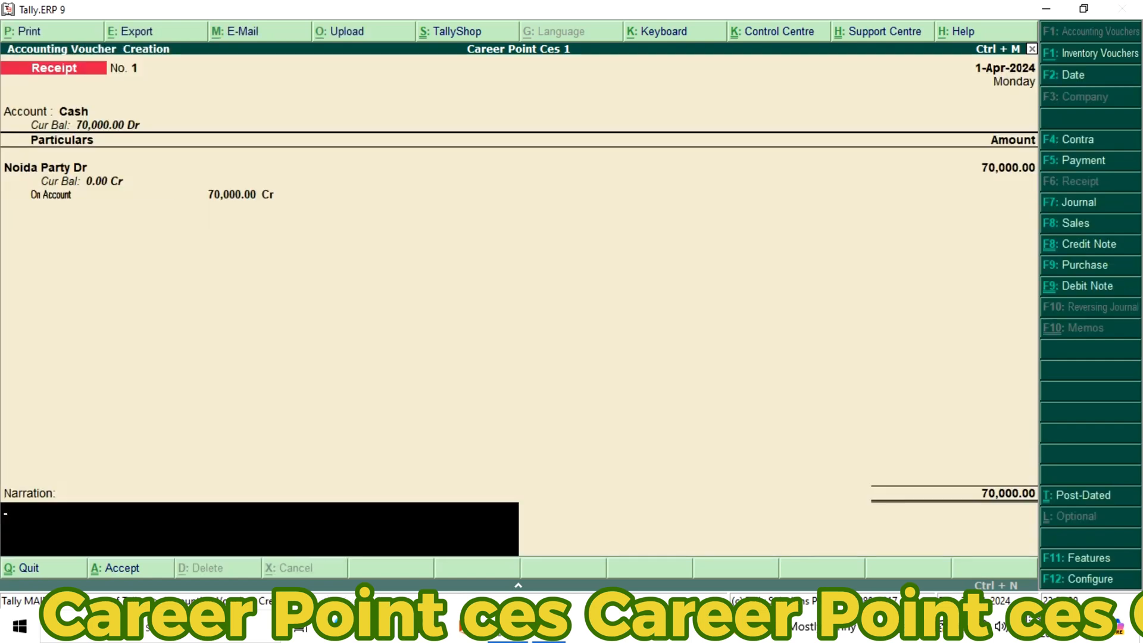
pyautogui.press('Return')
pyautogui.press('Return')
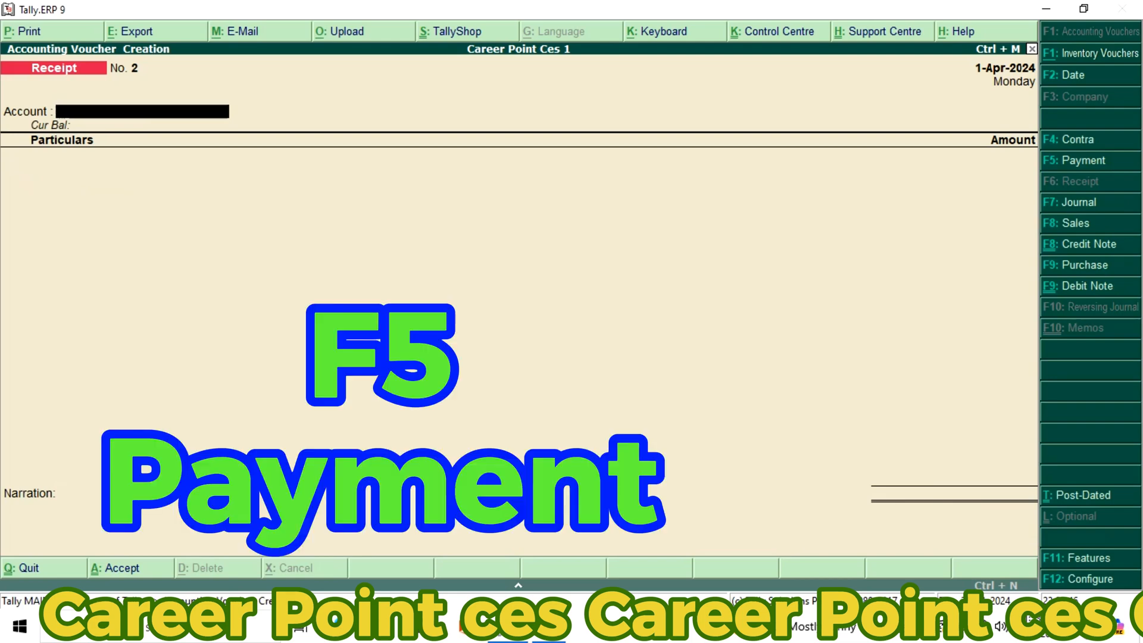
# Start a payment voucher with Cash as the account and Delhi Party Cr in the particulars
pyautogui.press('F5')
pyautogui.press('Return')
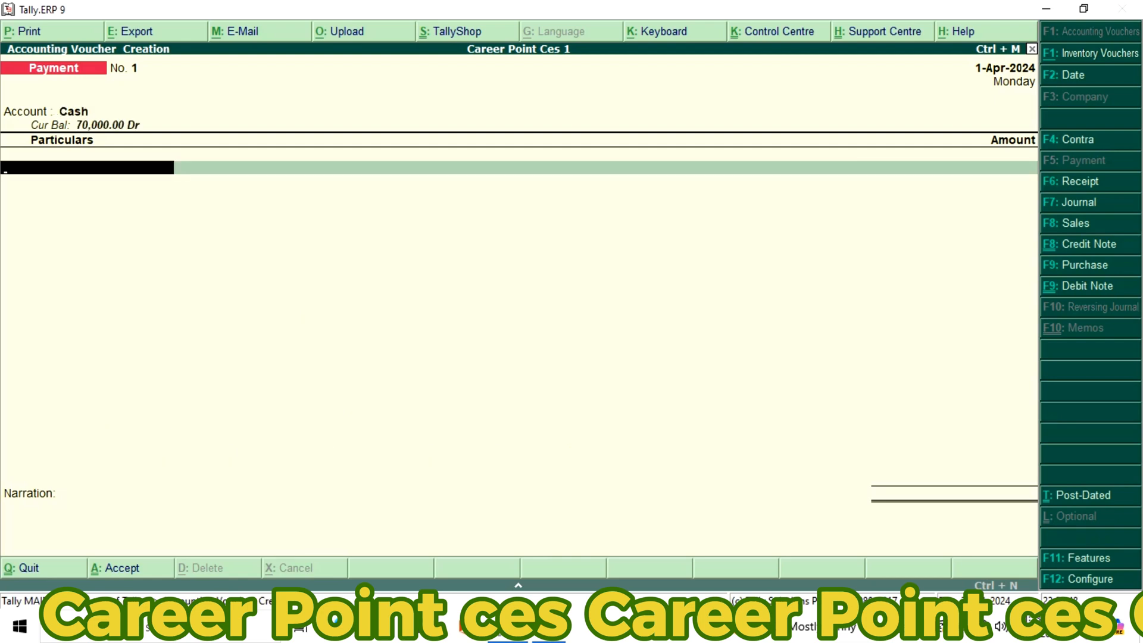
pyautogui.write('D')
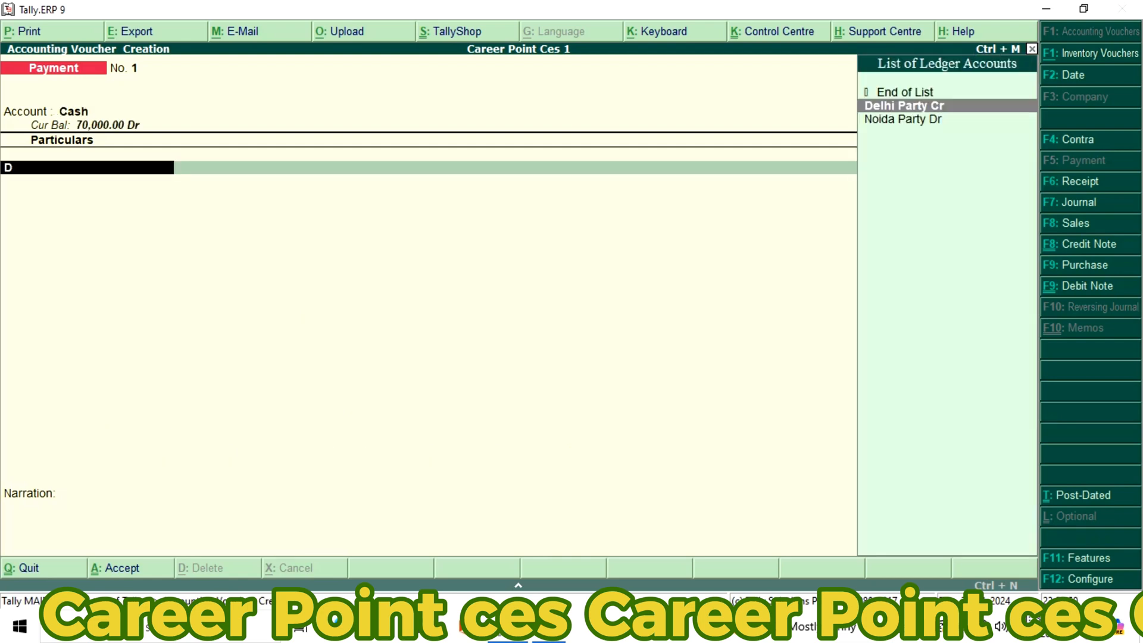
pyautogui.press('Return')
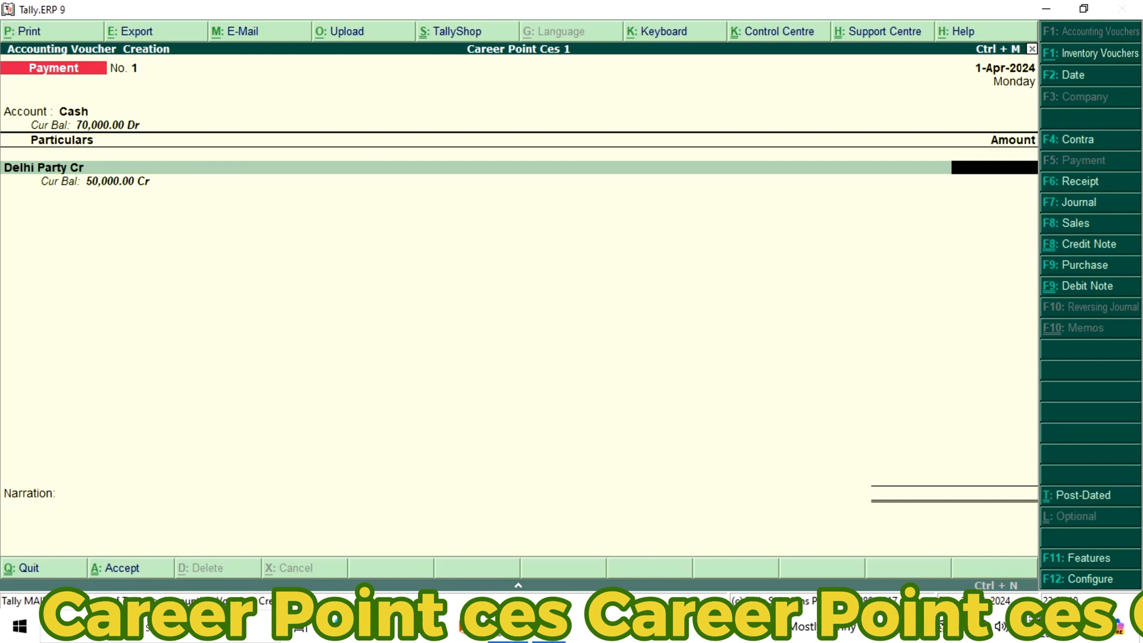
# Set the payment amount for Delhi Party Cr to 50,000
pyautogui.write('5')
pyautogui.write('000')
pyautogui.write('0')
pyautogui.press('Return')
# Adjust the 50,000.00 payment On Account in the bill-wise details, leave the narration empty and save the voucher
pyautogui.press('Down')
pyautogui.press('Down')
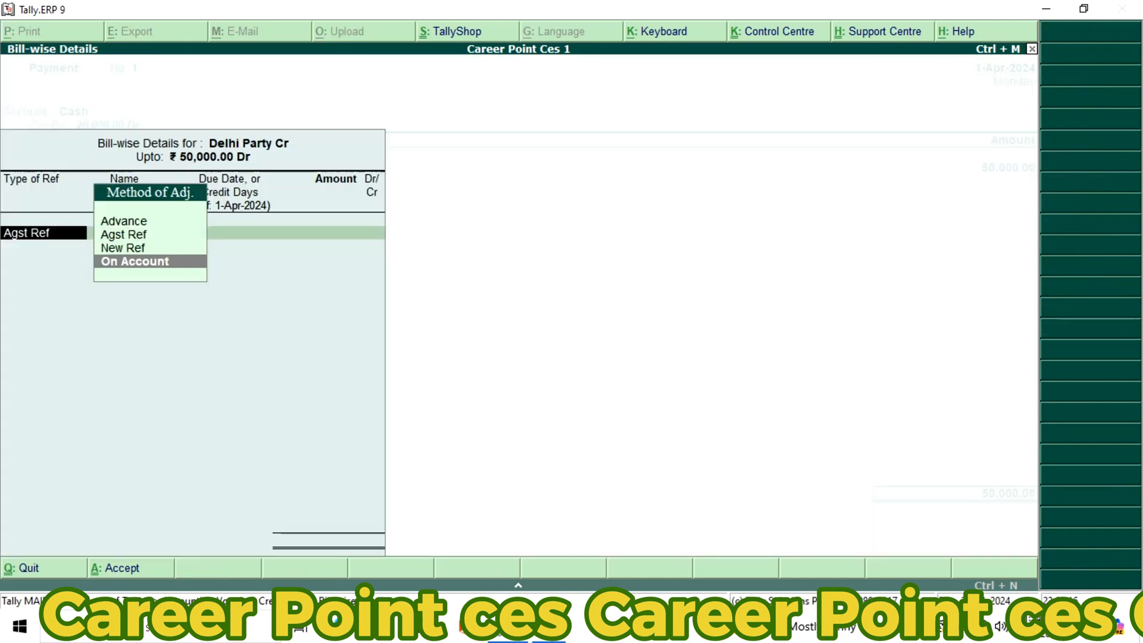
pyautogui.press('Return')
pyautogui.press('Return')
pyautogui.press('Return')
pyautogui.press('Return')
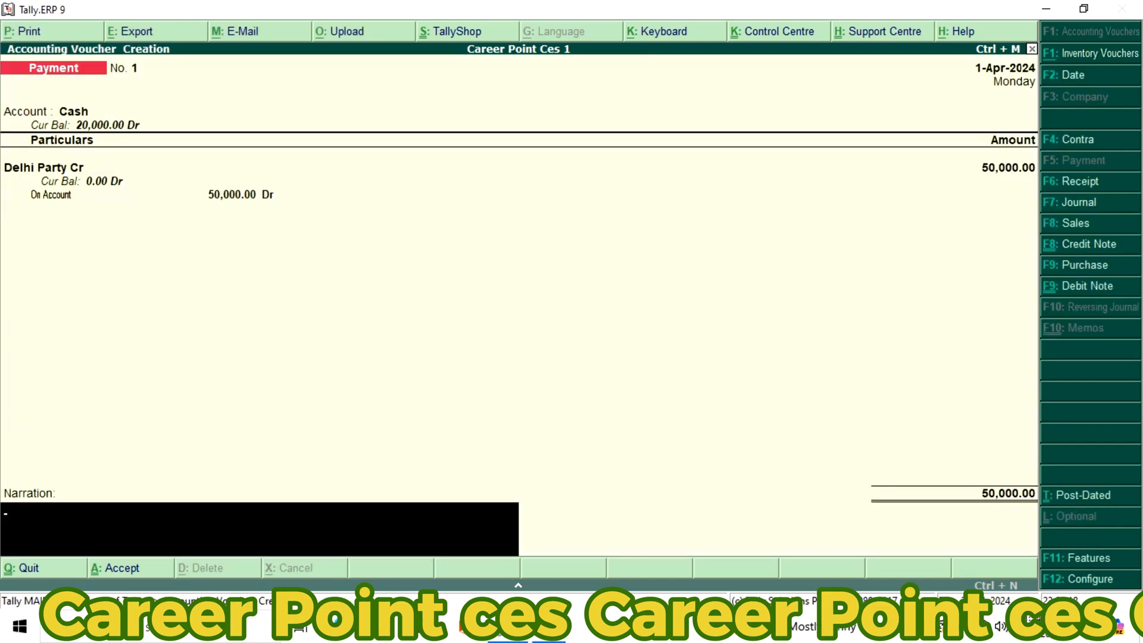
pyautogui.press('Return')
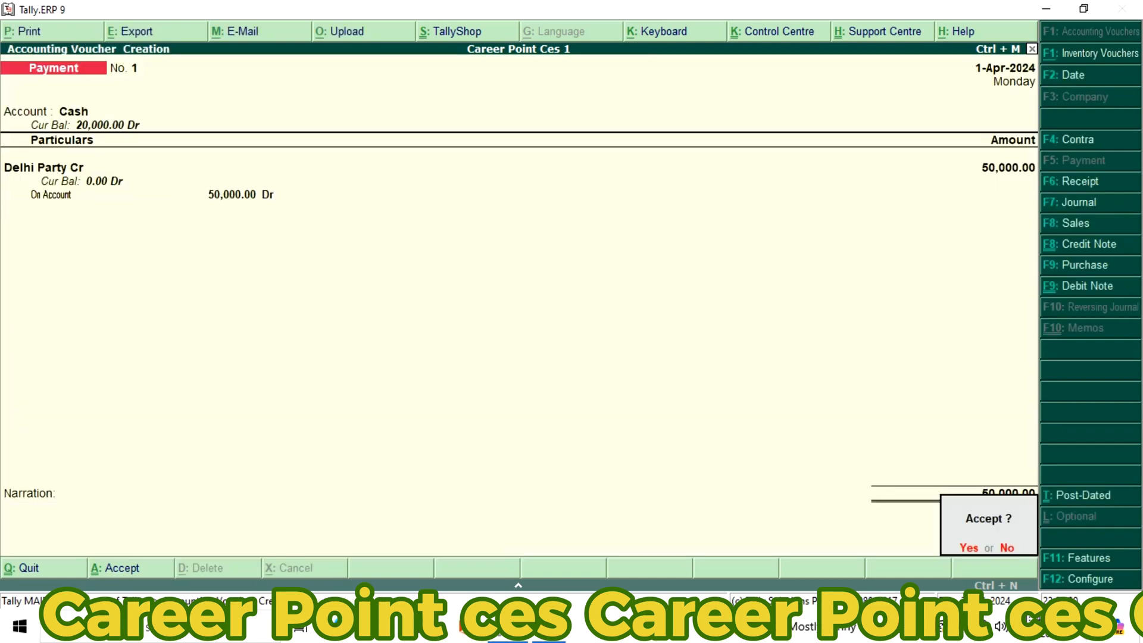
pyautogui.press('Return')
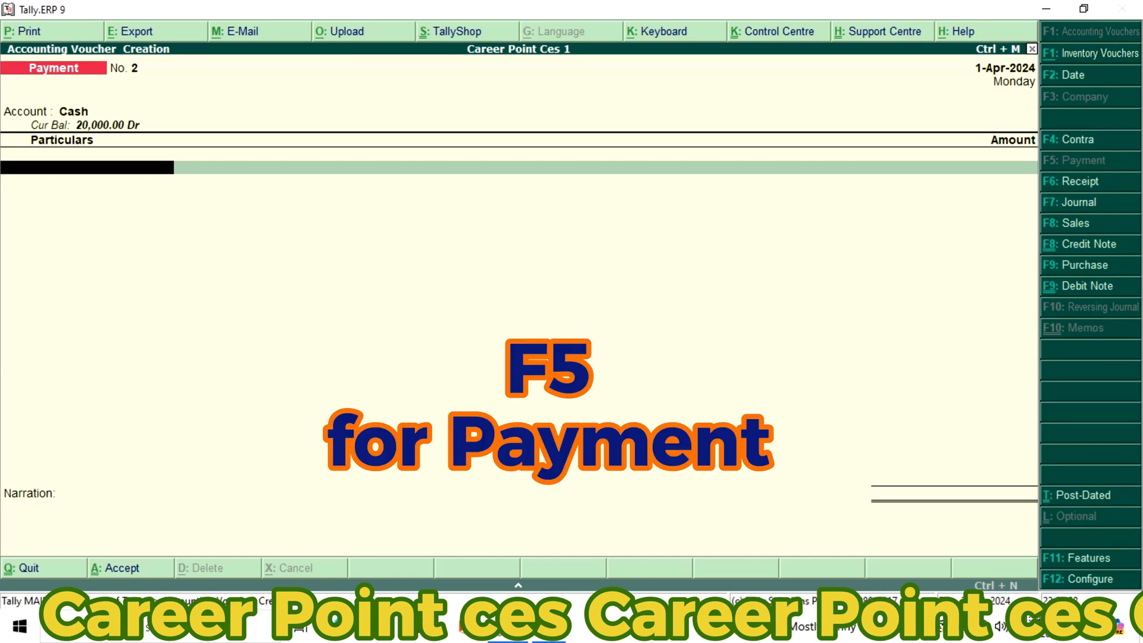
# Record a second Cash payment of 20,000 to Career Point Ces C/A and save it without a narration
pyautogui.write('Ca')
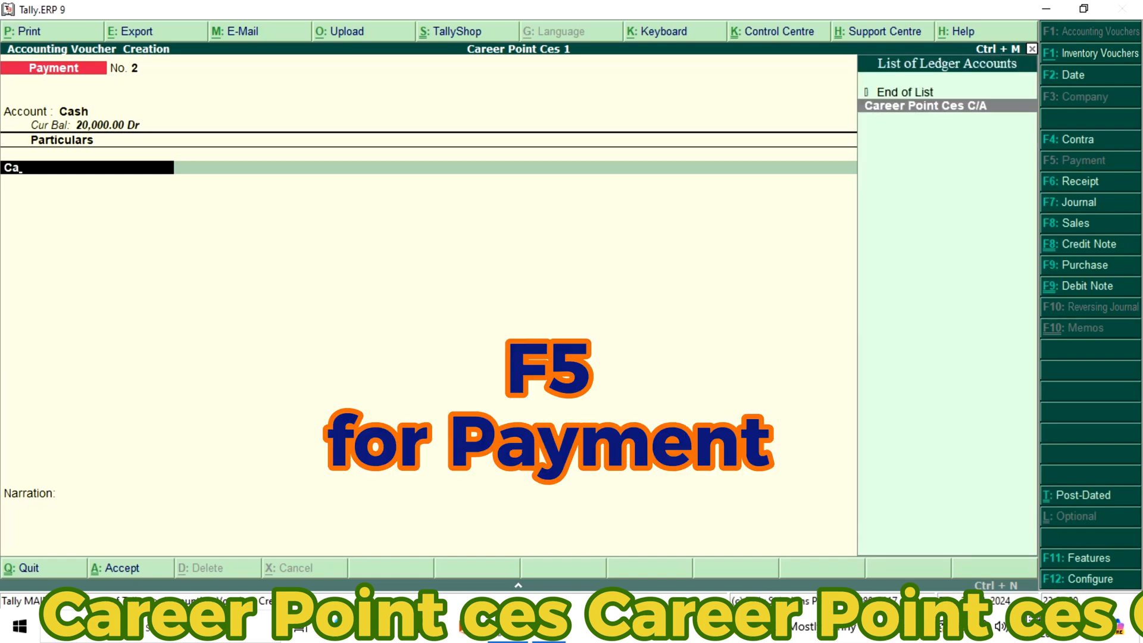
pyautogui.press('Return')
pyautogui.write('2')
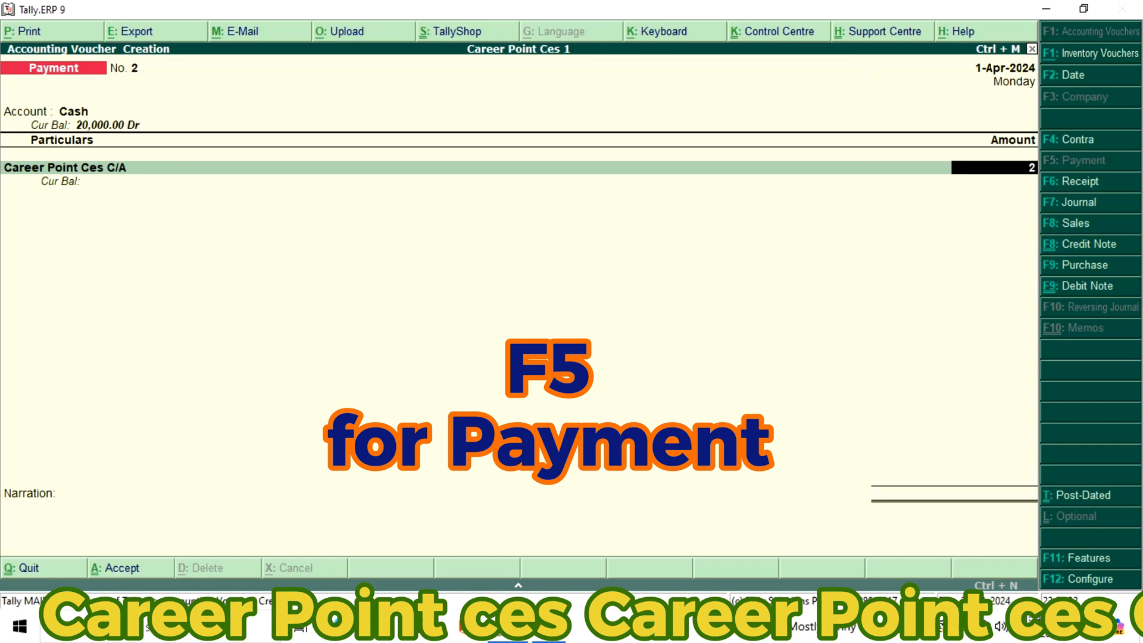
pyautogui.write('0,0000')
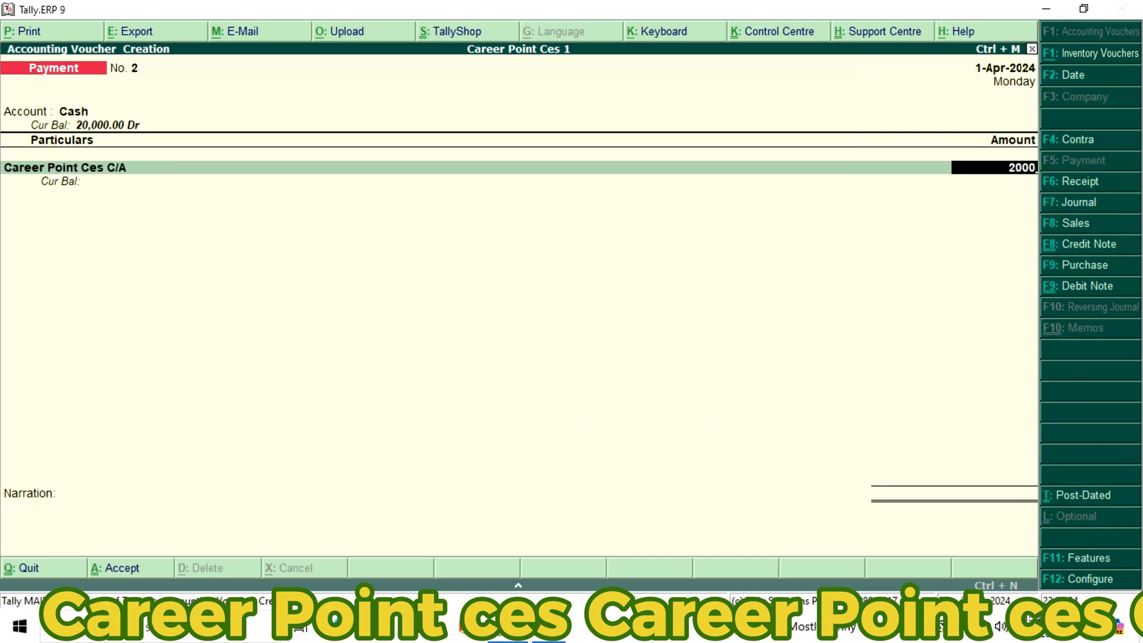
pyautogui.press('Return')
pyautogui.press('Return')
pyautogui.press('Return')
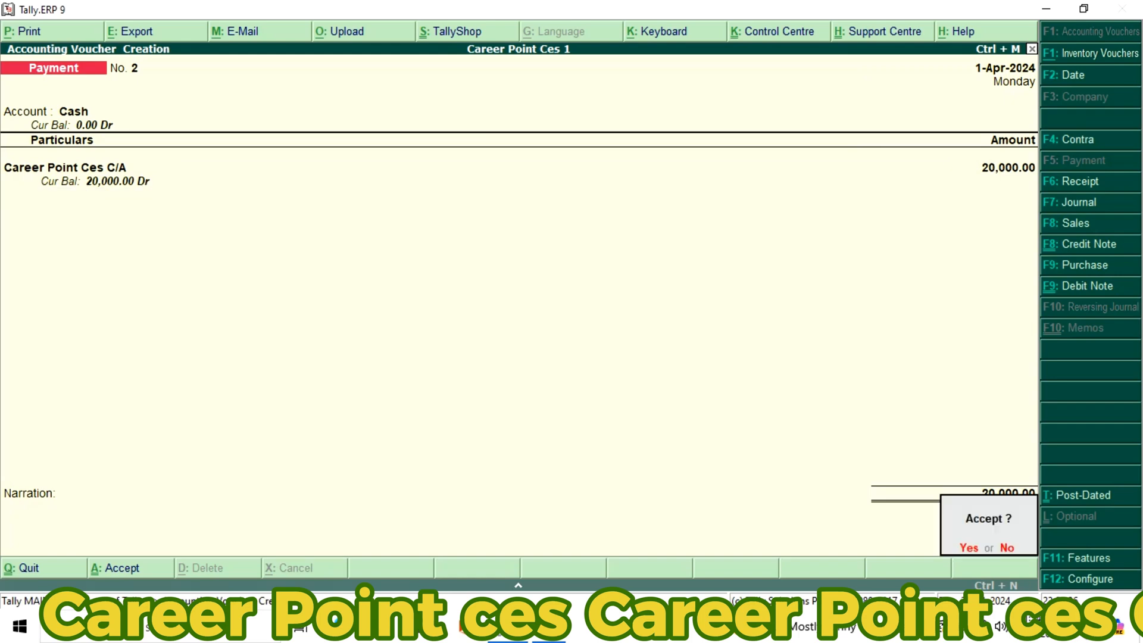
pyautogui.press('y')
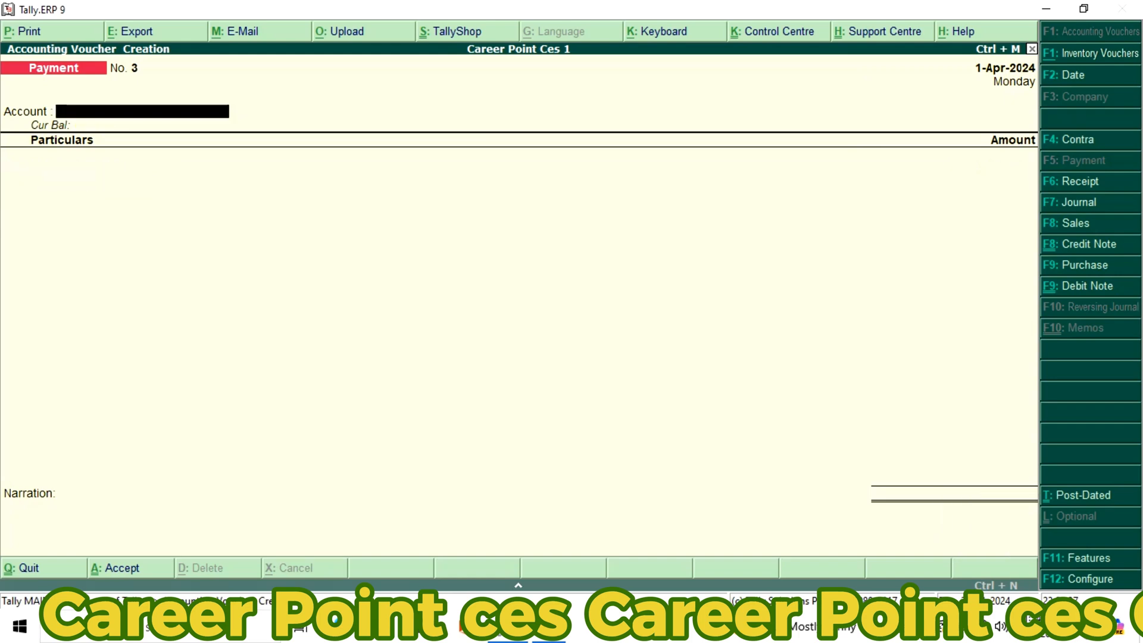
# Quit the third payment voucher without entering anything and open the Day Book
pyautogui.press('Return')
pyautogui.press('Escape')
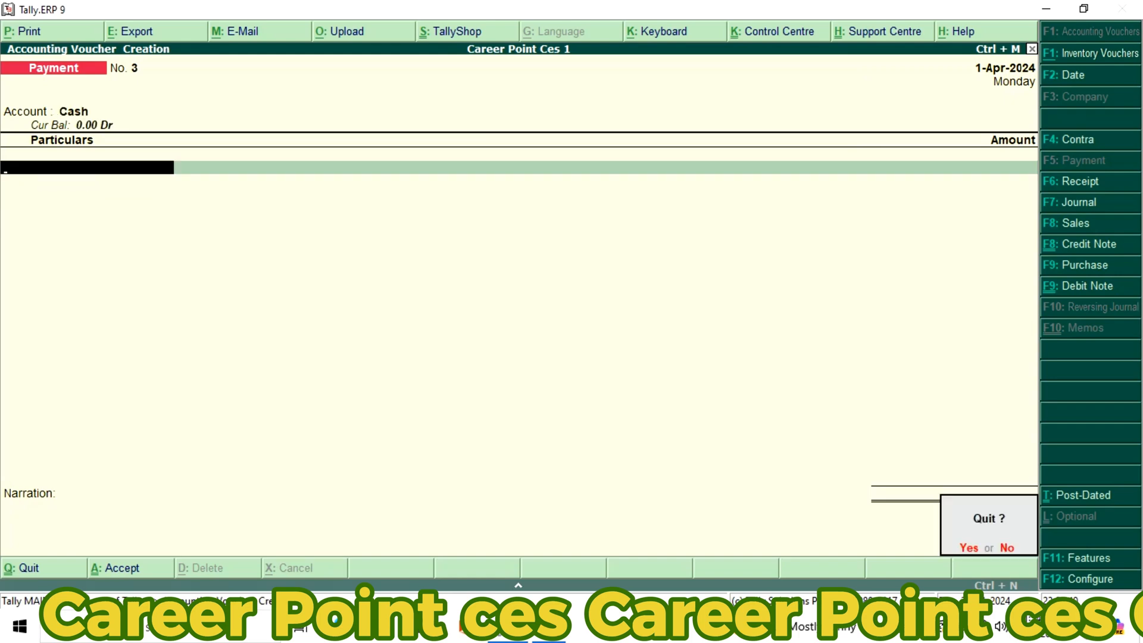
pyautogui.press('y')
pyautogui.press('Up')
pyautogui.press('Up')
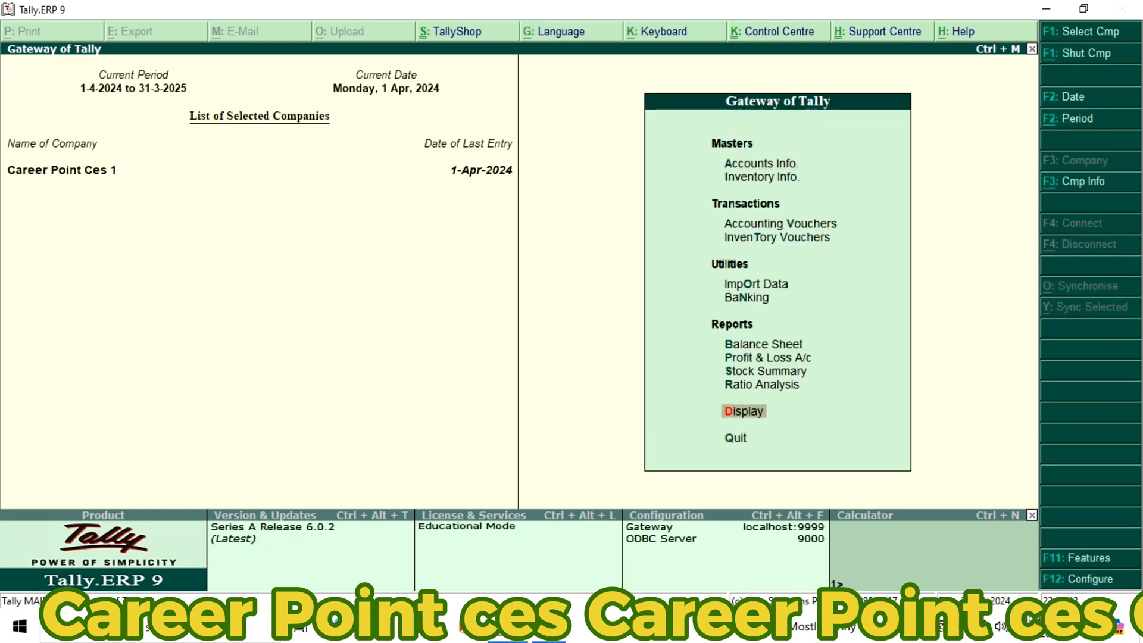
pyautogui.press('Return')
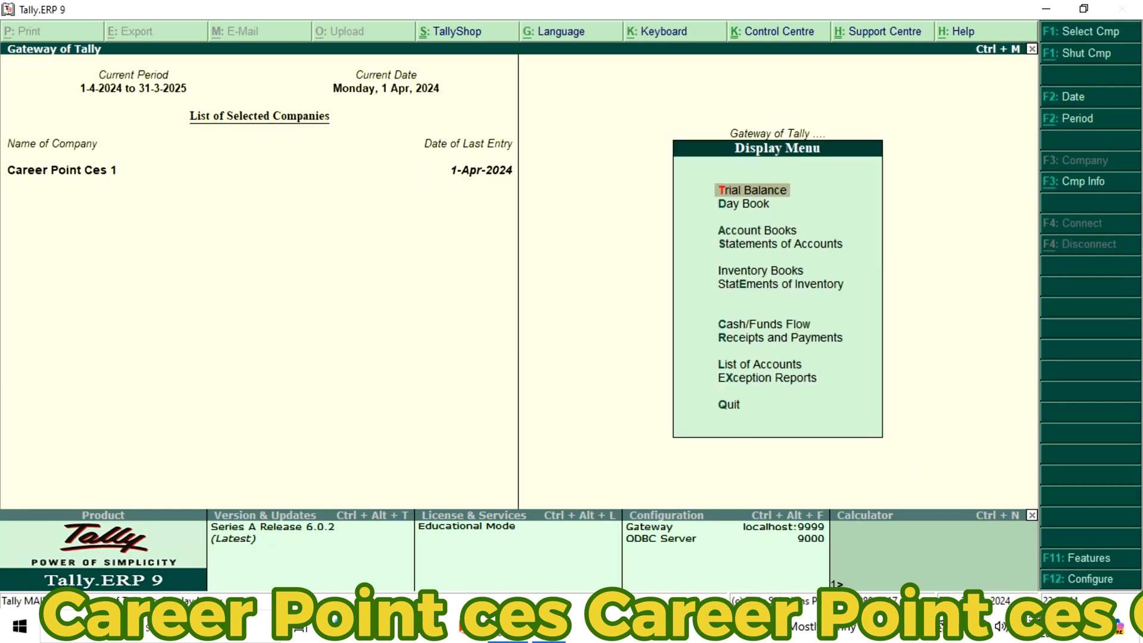
pyautogui.press('Down')
pyautogui.press('Return')
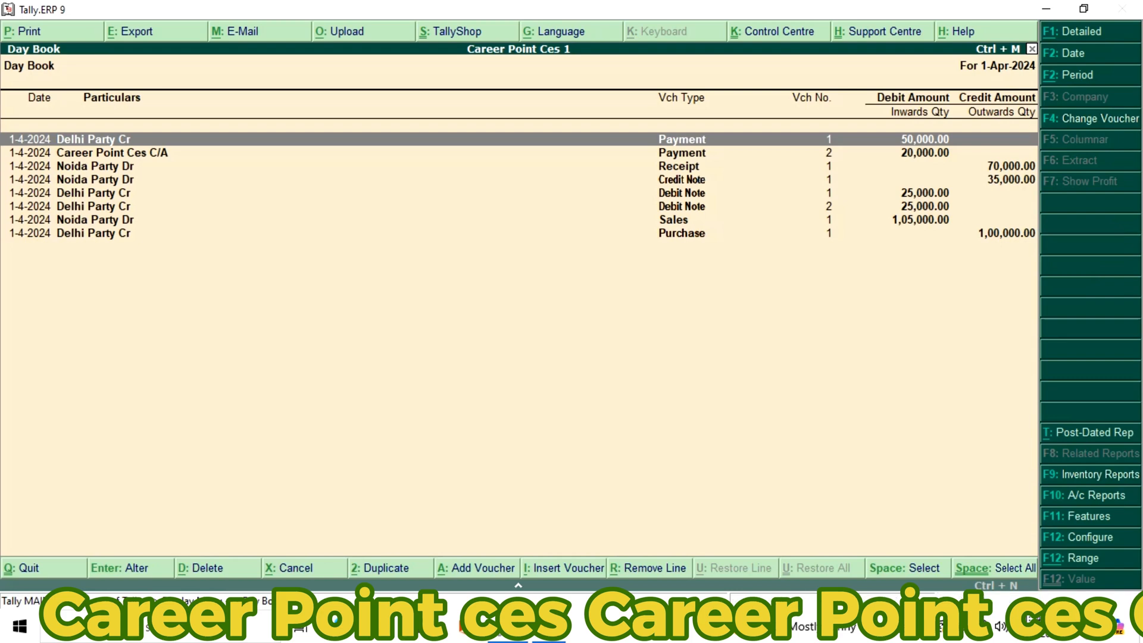
# Review the payment, receipt, credit note, debit note, sales and purchase vouchers in the Day Book for 1-Apr-2024
pyautogui.press('Down')
pyautogui.press('Down')
pyautogui.press('Down')
pyautogui.press('Down')
pyautogui.press('Down')
pyautogui.press('Down')
pyautogui.press('Down')
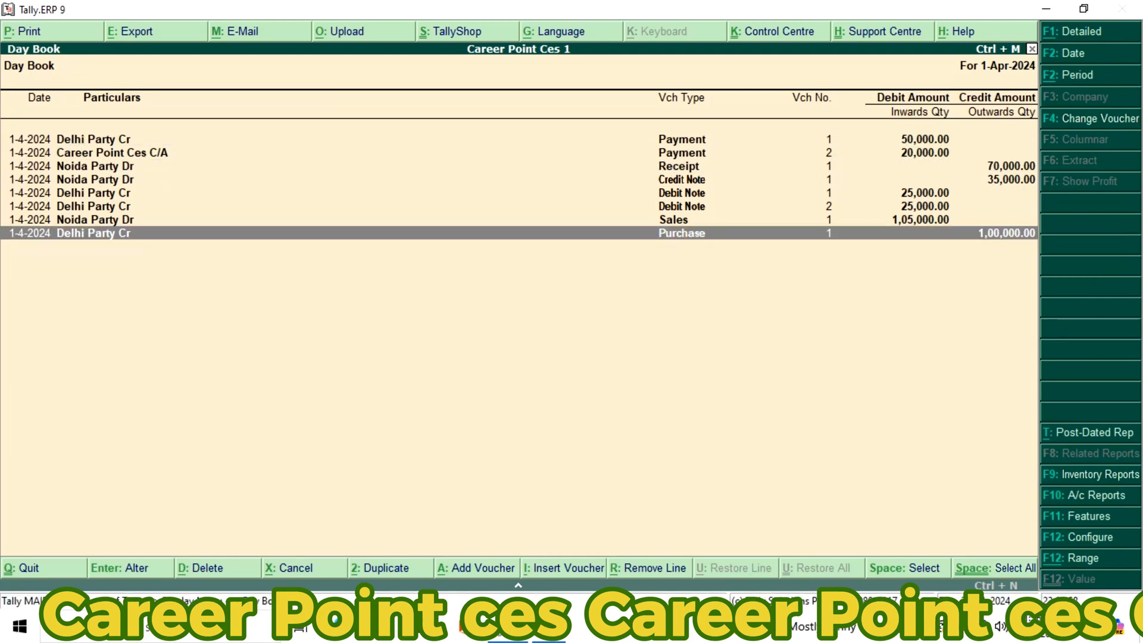
pyautogui.press('Up')
pyautogui.press('Up')
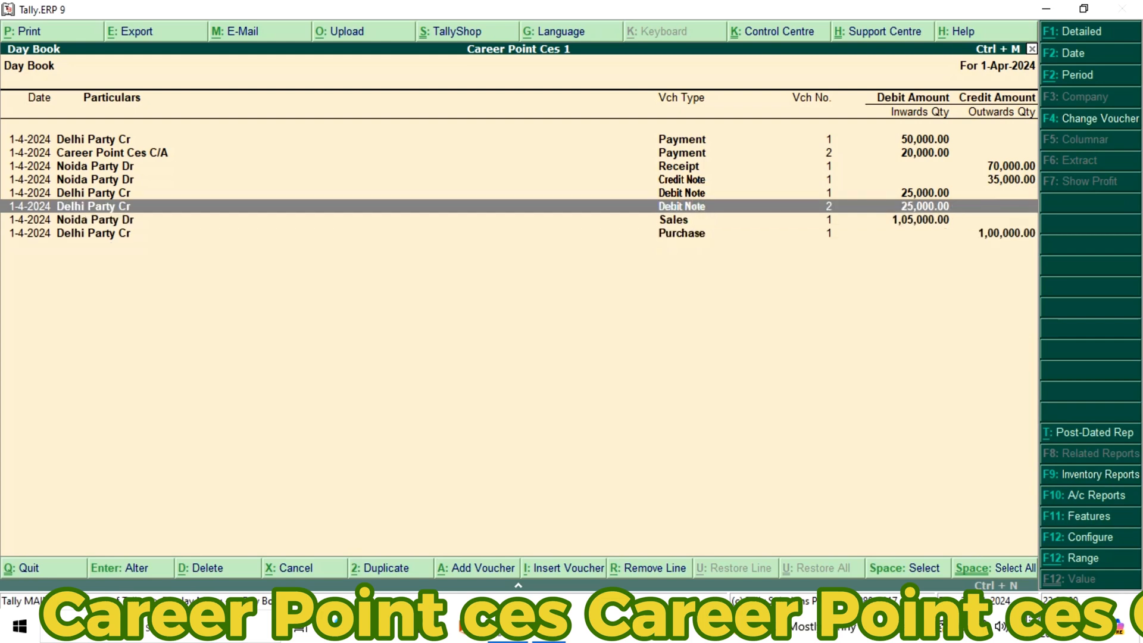
pyautogui.press('Up')
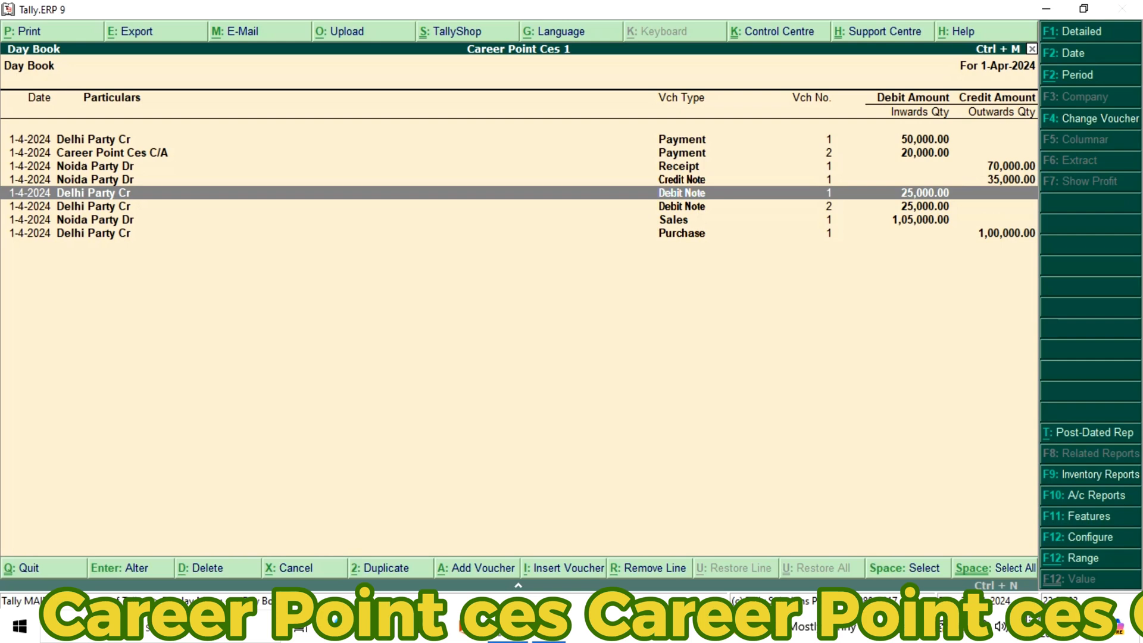
pyautogui.press('Down')
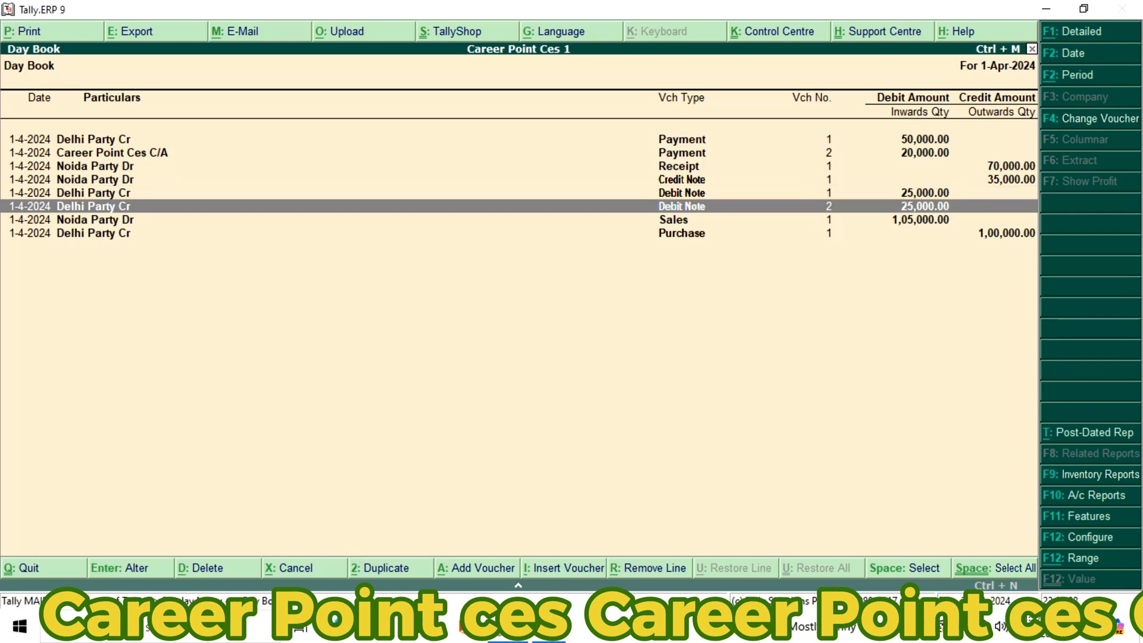
pyautogui.press('Up')
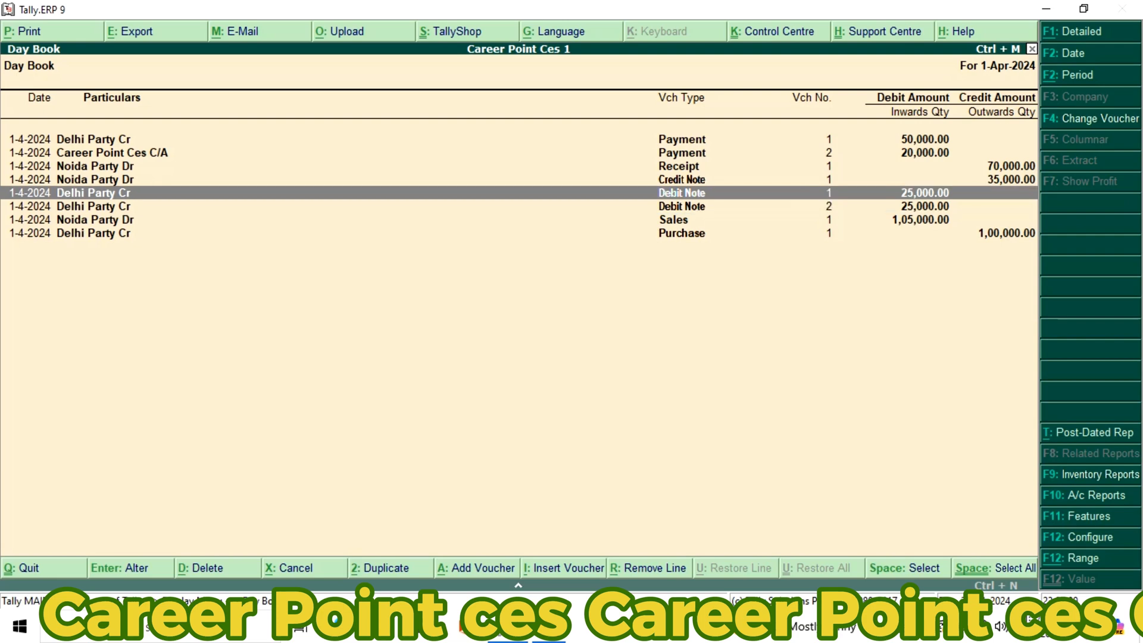
pyautogui.press('Down')
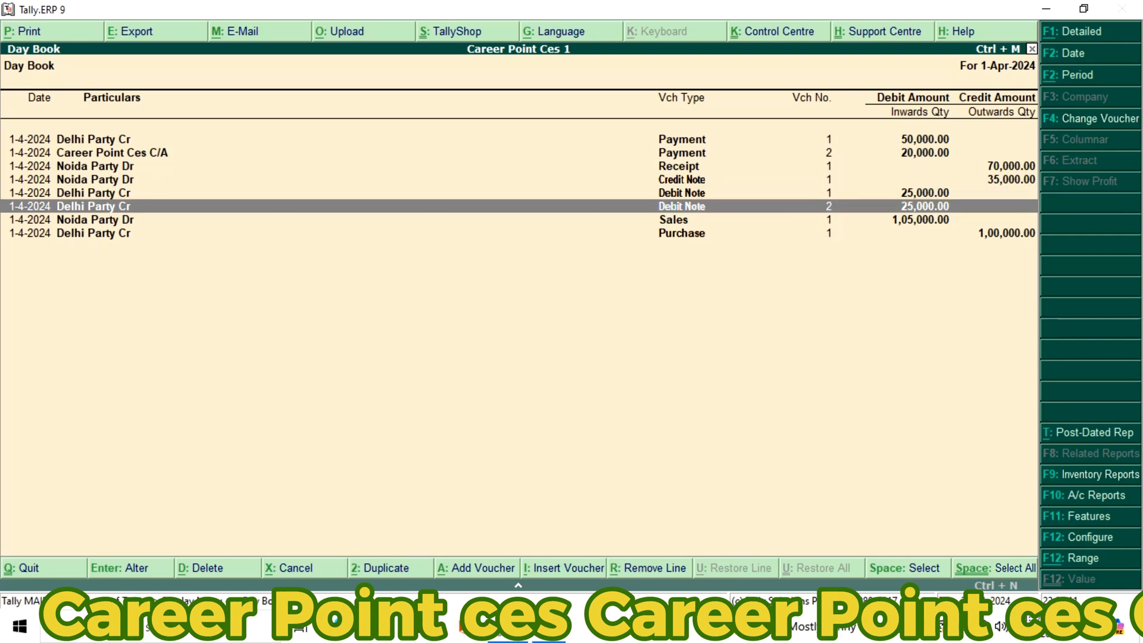
pyautogui.press('Down')
pyautogui.press('Down')
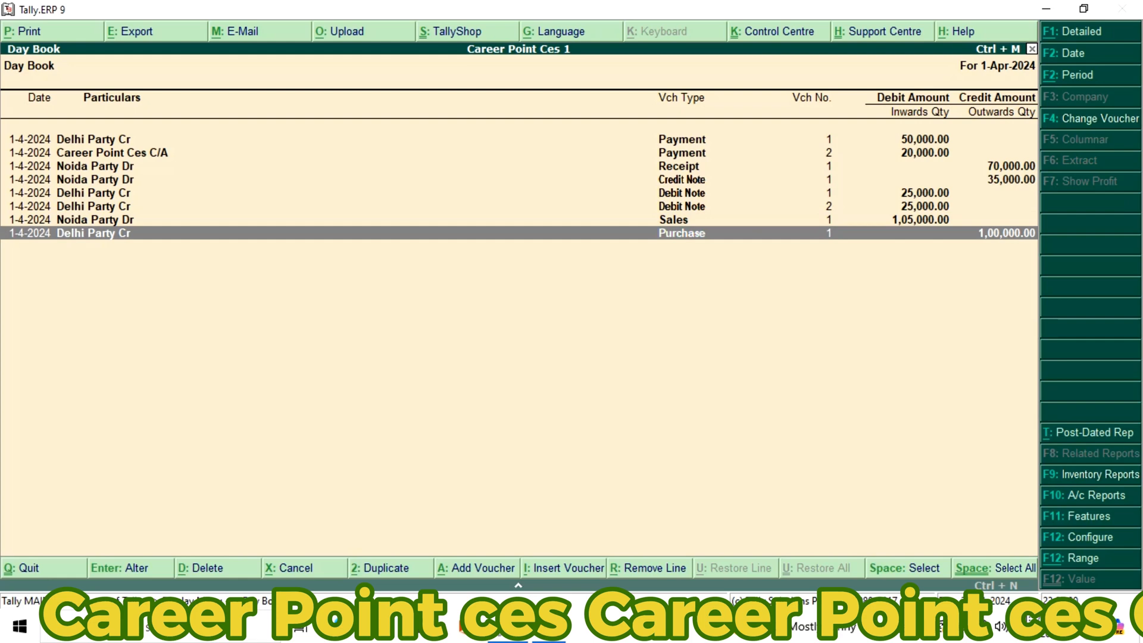
pyautogui.press('Up')
pyautogui.press('Up')
pyautogui.press('Up')
pyautogui.press('Up')
pyautogui.press('Up')
pyautogui.press('Up')
pyautogui.press('Up')
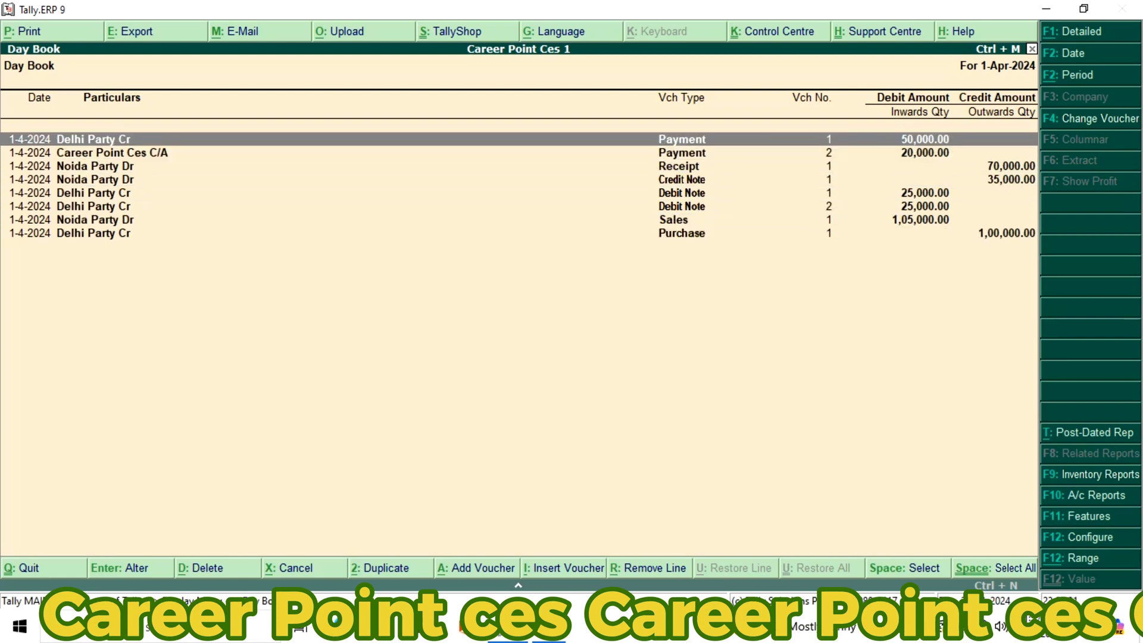
pyautogui.press('Down')
pyautogui.press('Down')
pyautogui.press('Down')
pyautogui.press('Down')
pyautogui.press('Down')
pyautogui.press('Down')
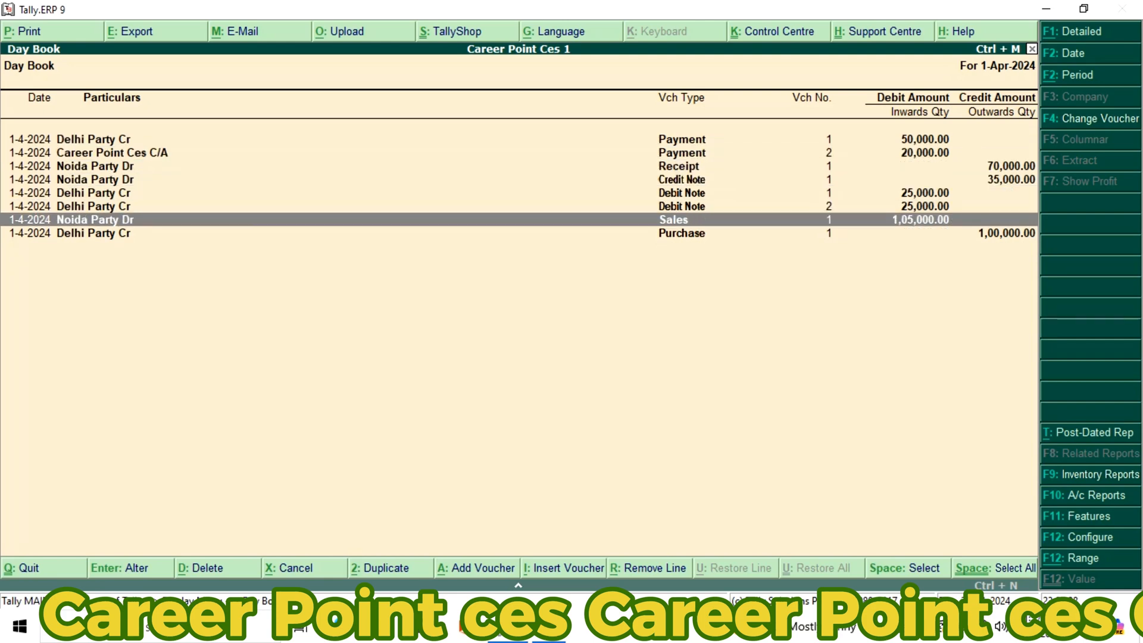
pyautogui.press('Up')
pyautogui.press('Up')
pyautogui.press('Up')
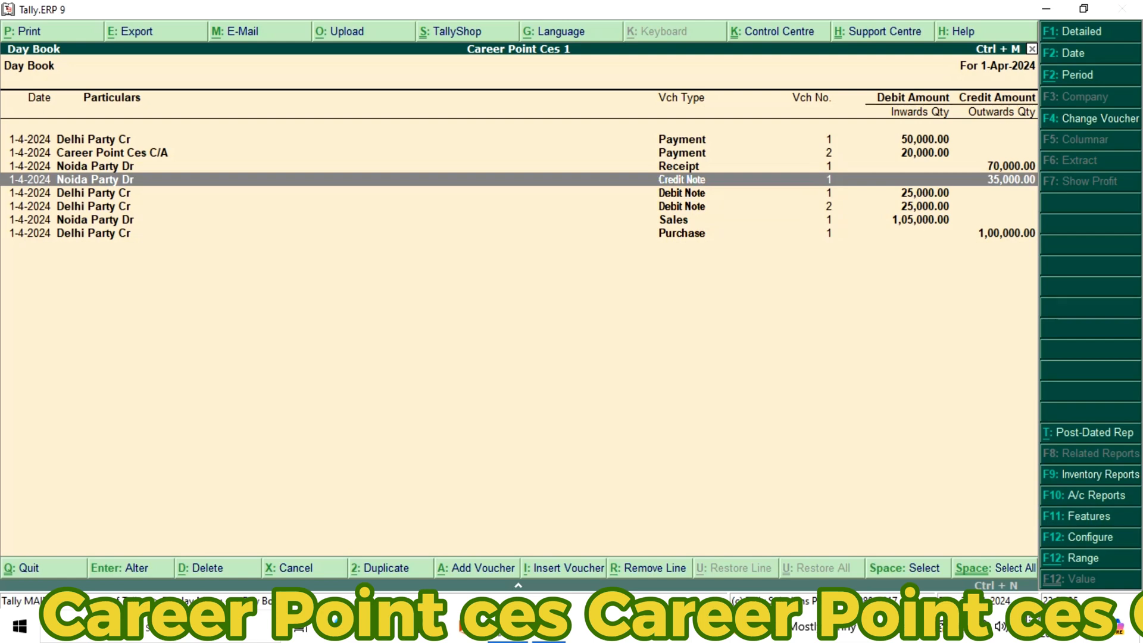
pyautogui.press('Up')
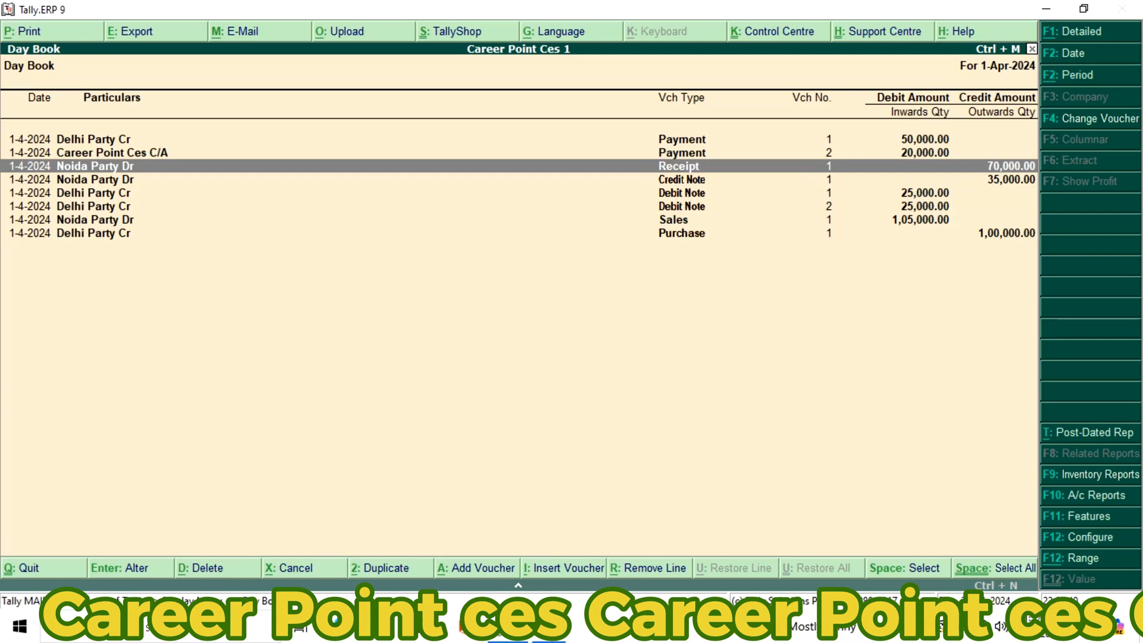
pyautogui.press('Up')
pyautogui.press('Up')
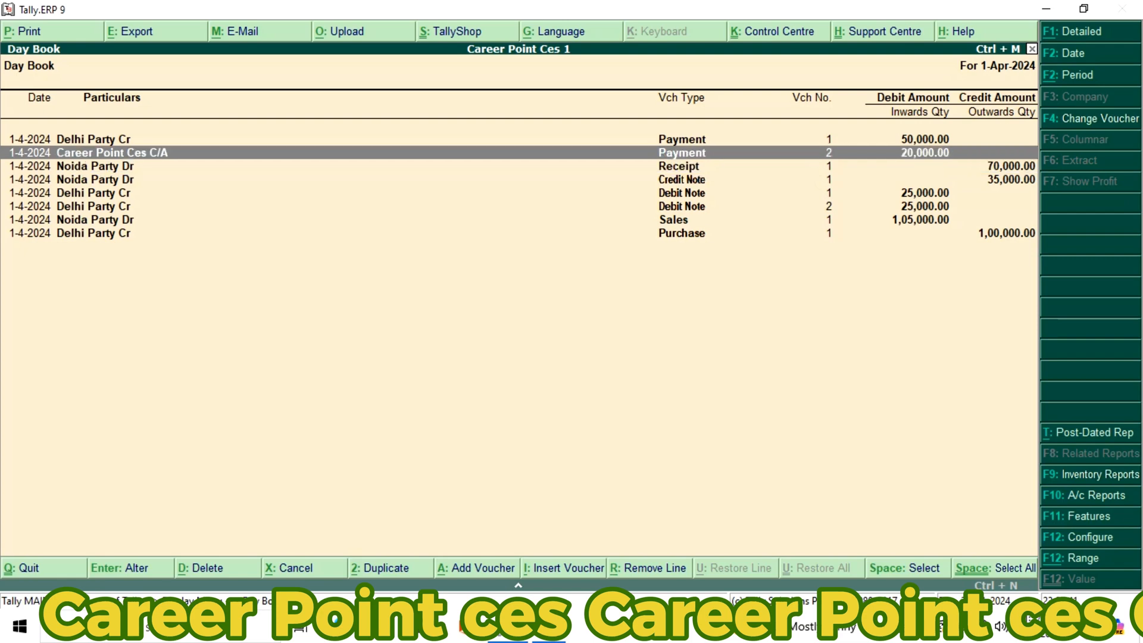
pyautogui.press('Down')
# Leave the Day Book and open the Profit & Loss A/c report
pyautogui.press('Escape')
pyautogui.press('Escape')
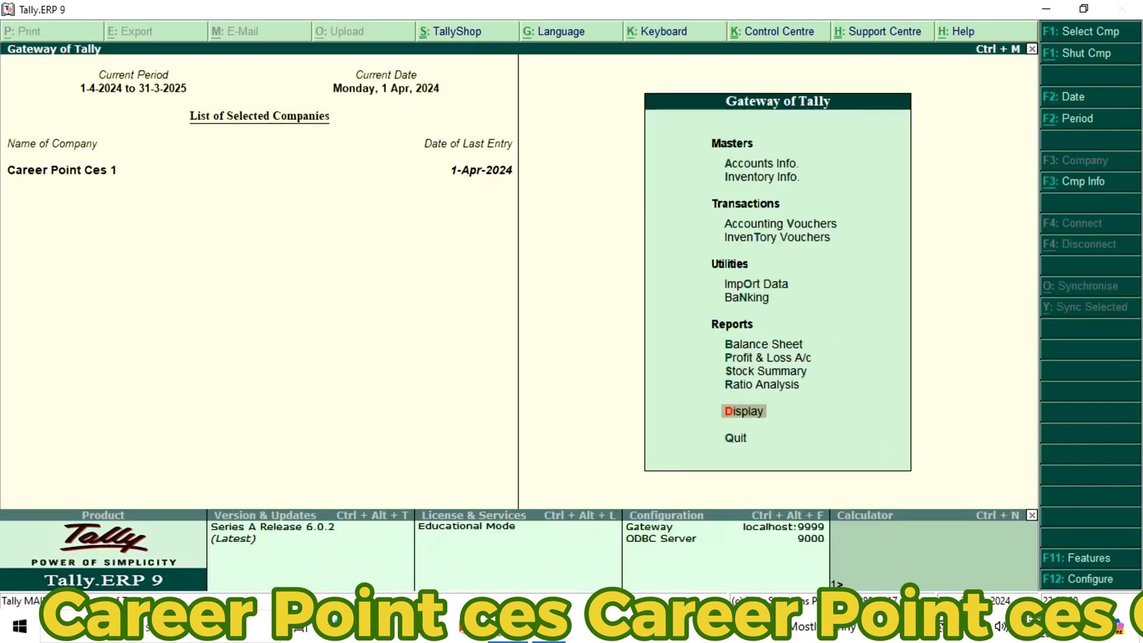
pyautogui.press('Up')
pyautogui.press('Up')
pyautogui.press('Up')
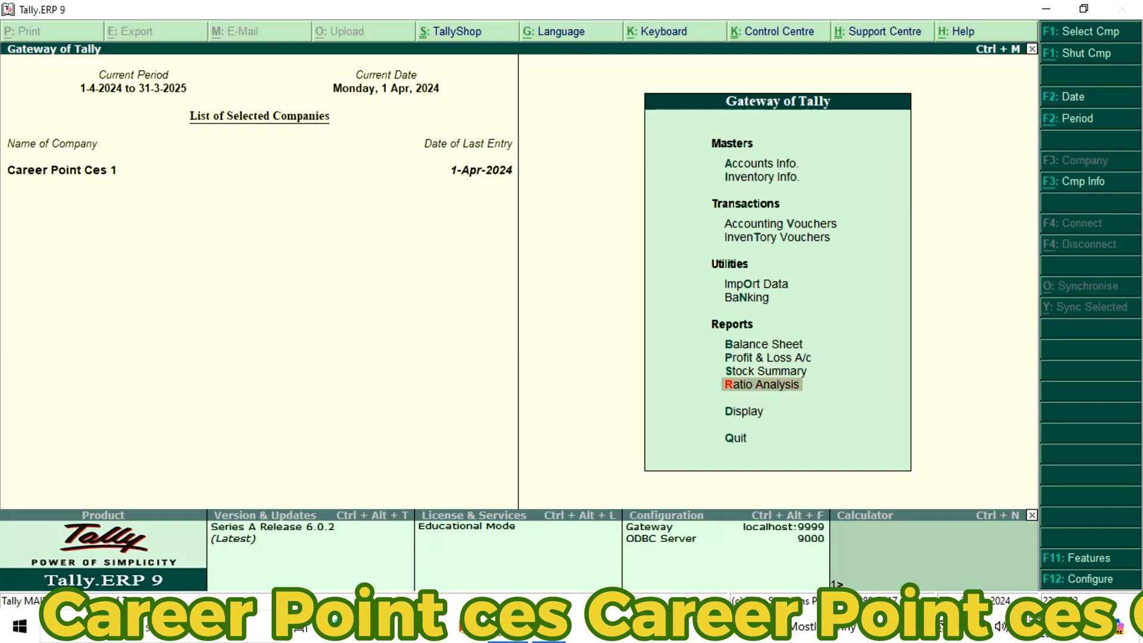
pyautogui.press('Return')
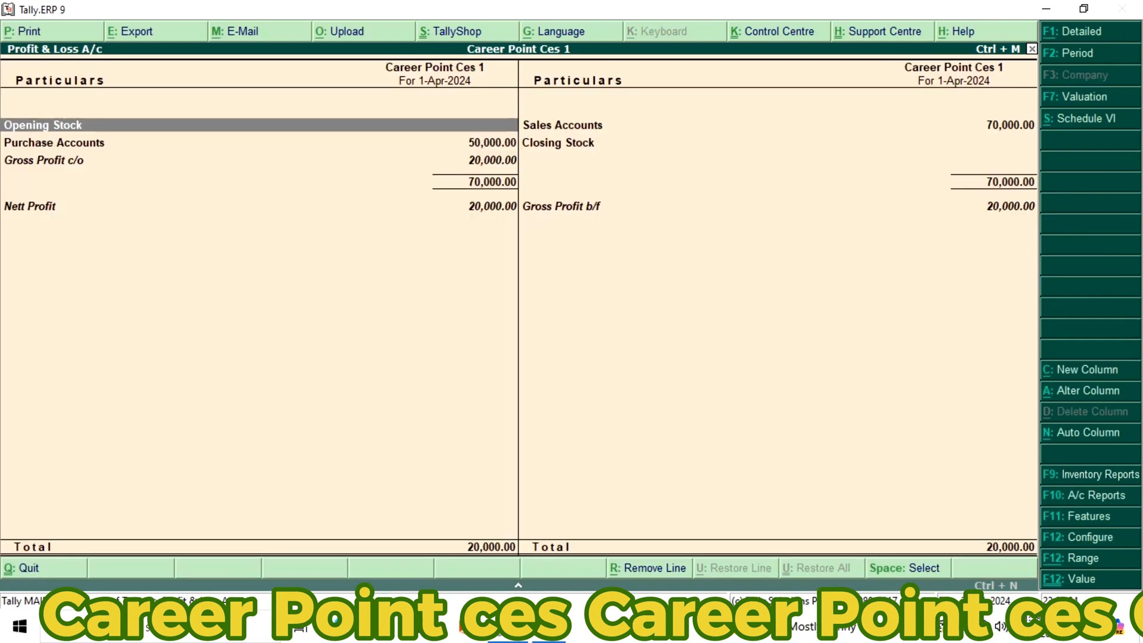
# Examine the purchase accounts, sales accounts, closing stock and nett profit lines in the Profit & Loss A/c
pyautogui.press('Down')
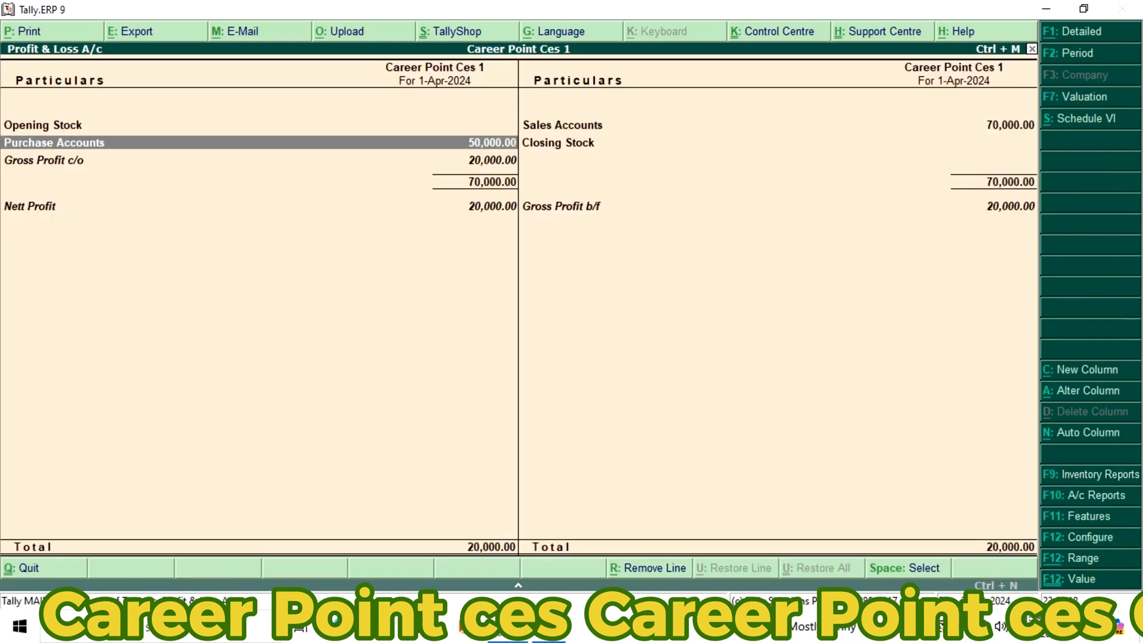
pyautogui.press('Right')
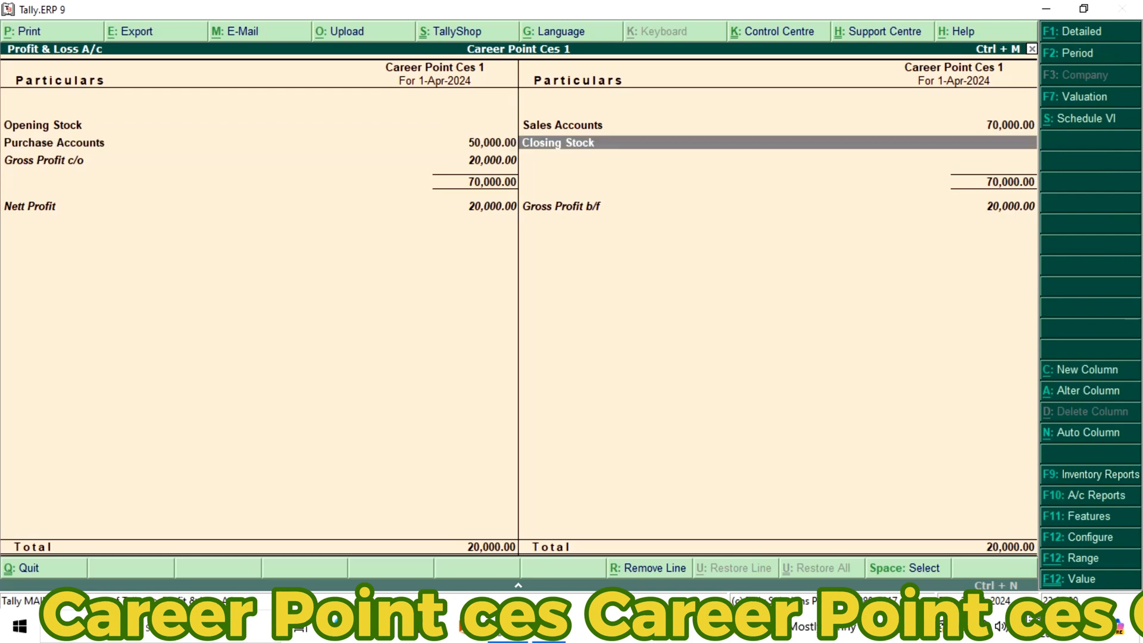
pyautogui.press('Up')
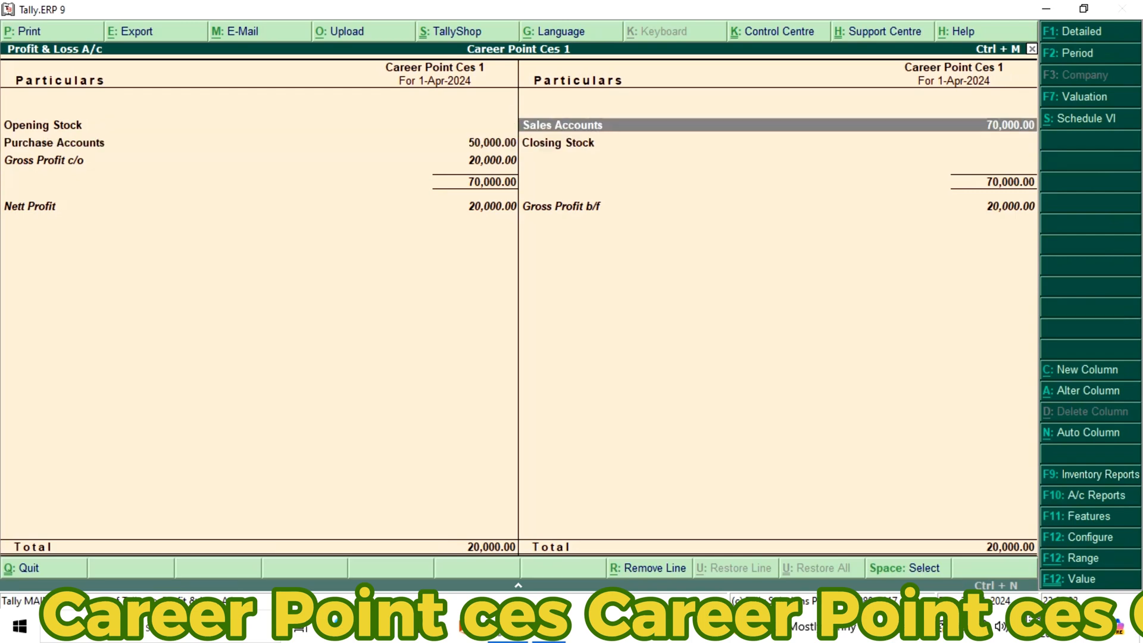
pyautogui.press('Left')
pyautogui.press('Down')
pyautogui.press('Down')
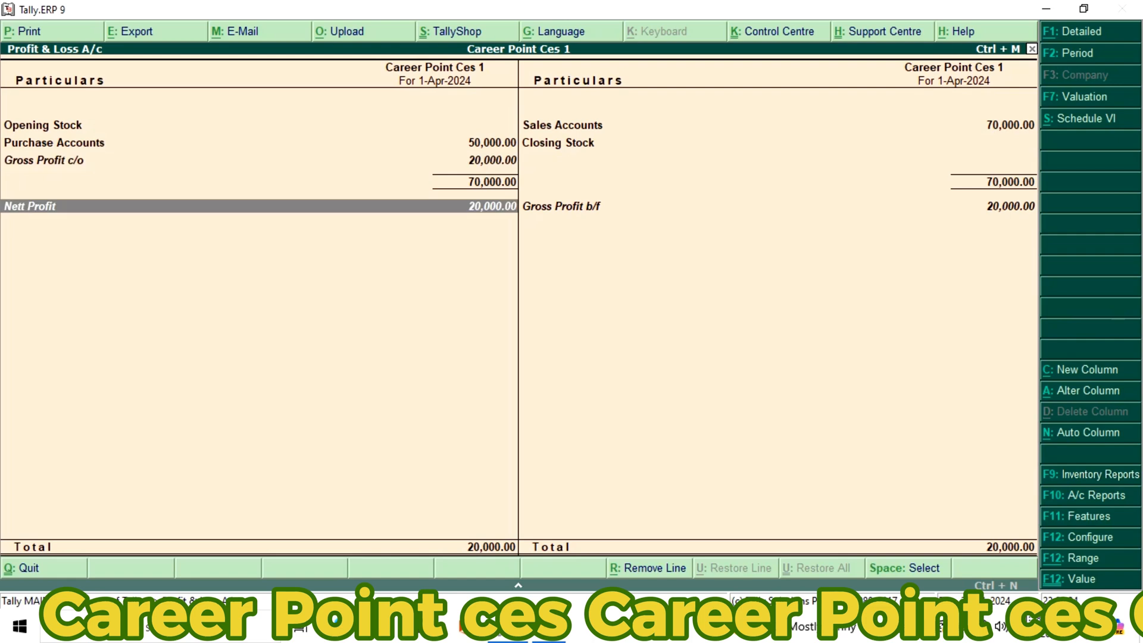
pyautogui.press('Up')
pyautogui.press('Down')
pyautogui.press('Right')
pyautogui.press('Left')
# Open the Balance Sheet, examine its liabilities and Capital Account, and return to the Gateway of Tally without quitting the program
pyautogui.press('Escape')
pyautogui.press('Up')
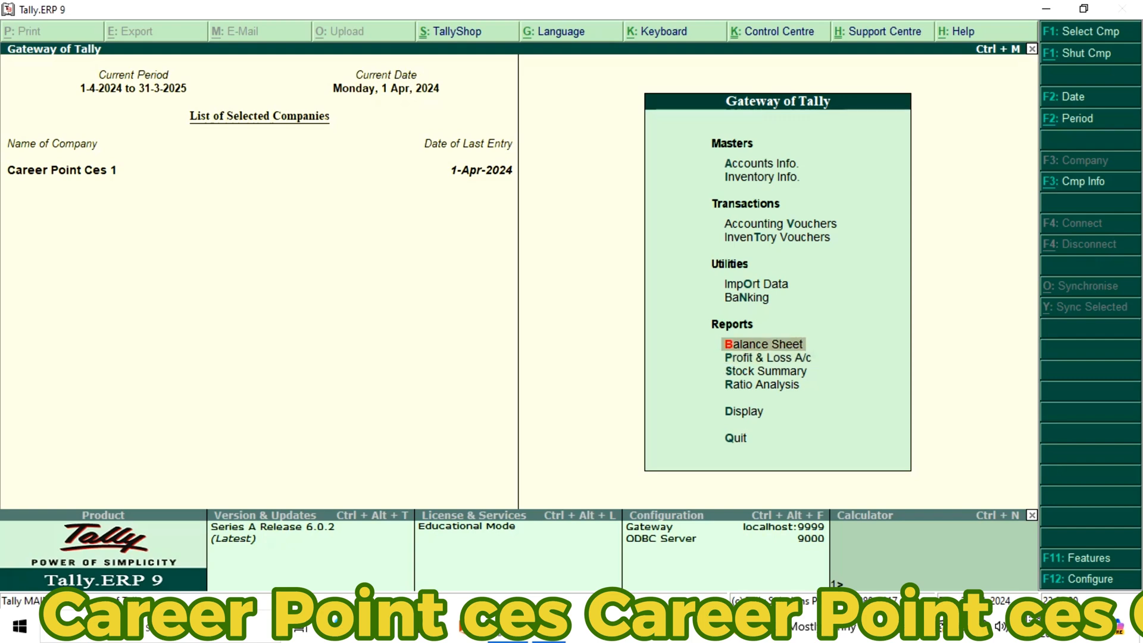
pyautogui.press('Return')
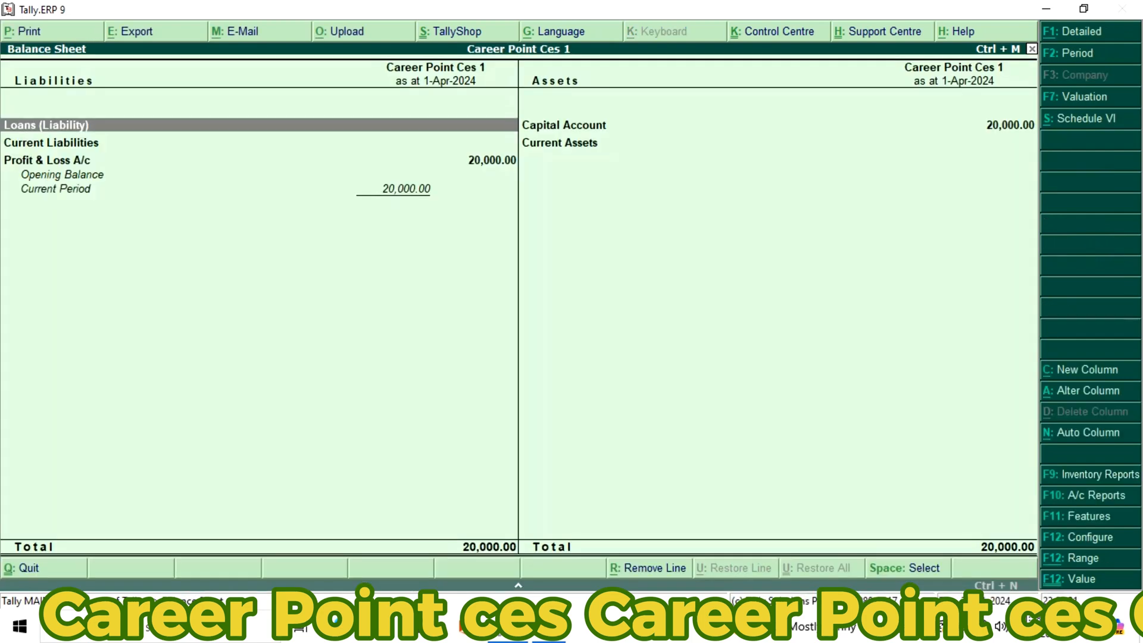
pyautogui.press('Down')
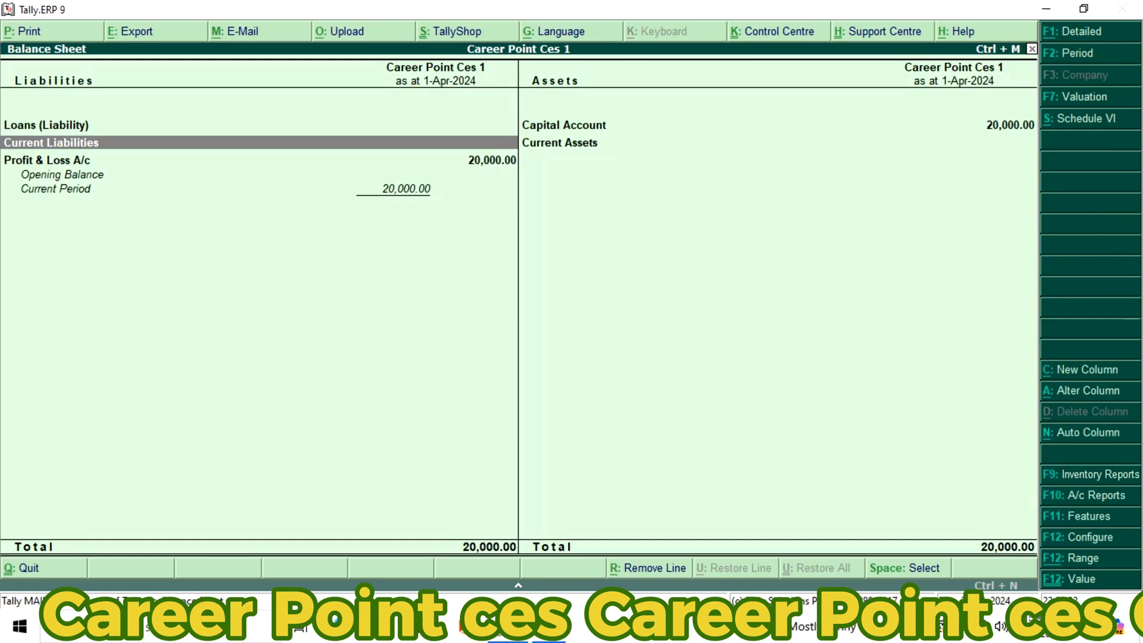
pyautogui.press('Down')
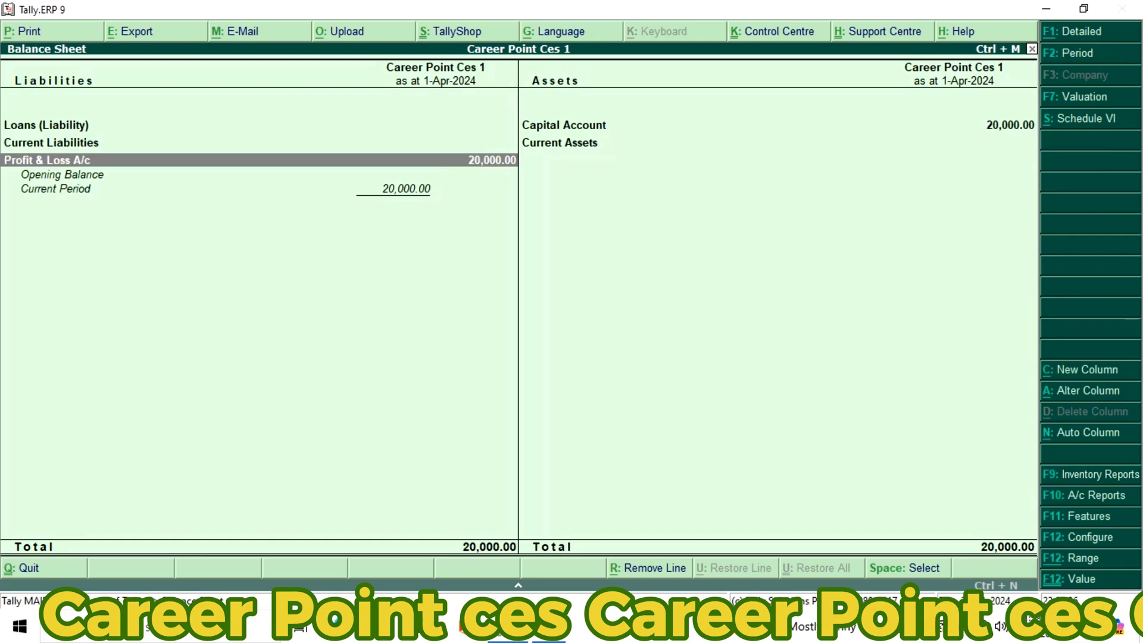
pyautogui.press('Right')
pyautogui.press('Up')
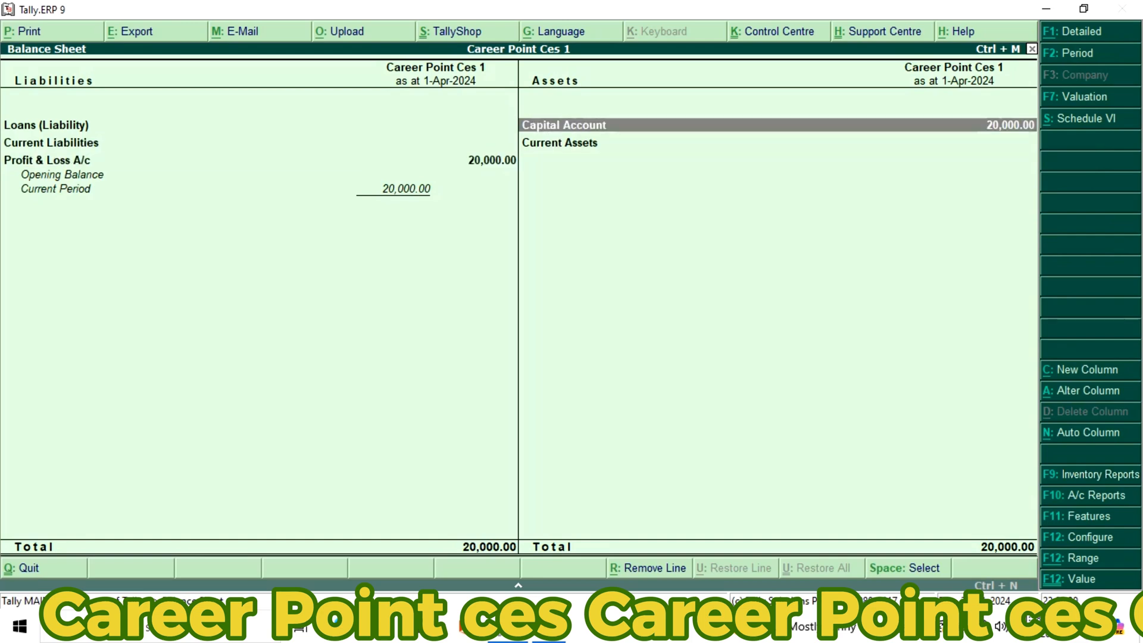
pyautogui.press('Escape')
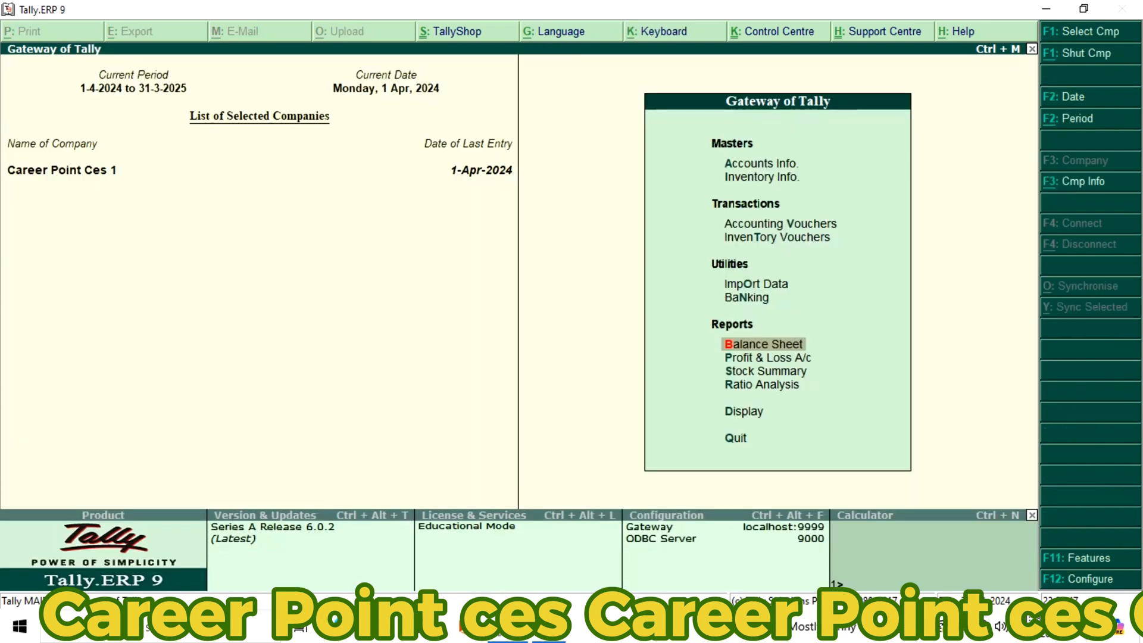
pyautogui.press('Escape')
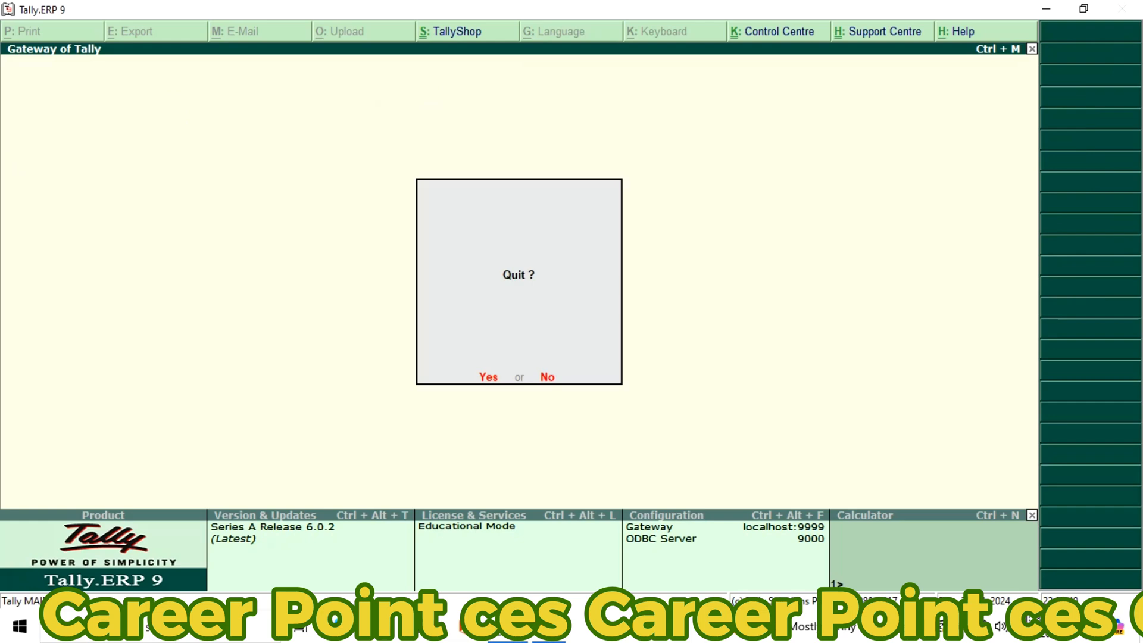
pyautogui.press('Escape')
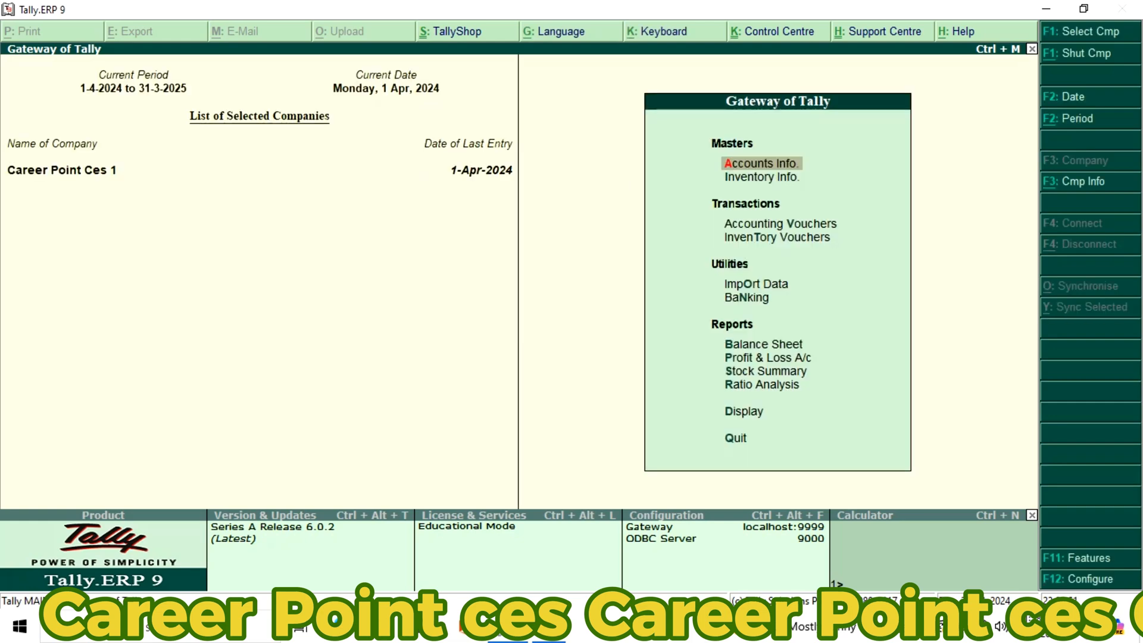